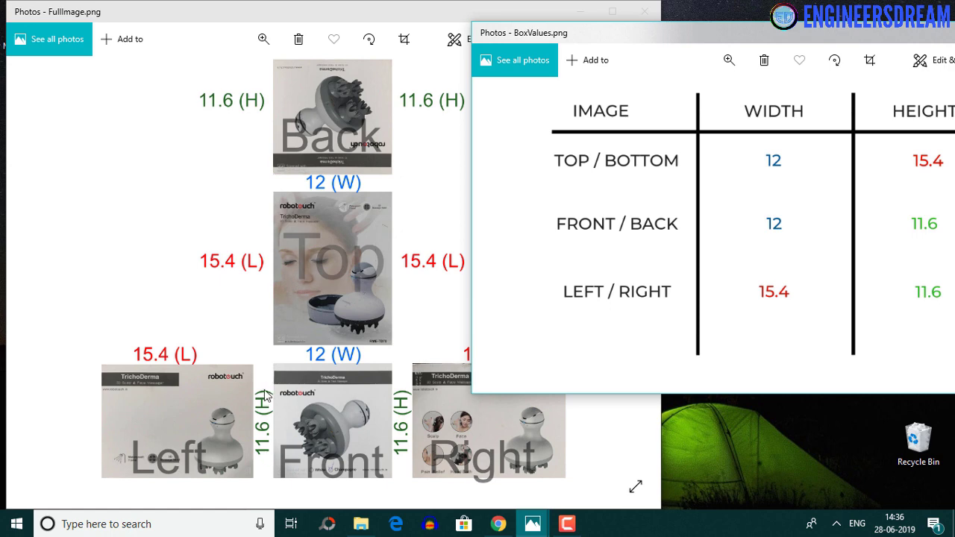
Step: Compare the dimension table in BoxValues.png with the labelled box faces in FullImage.png
drag(792, 36, 727, 44)
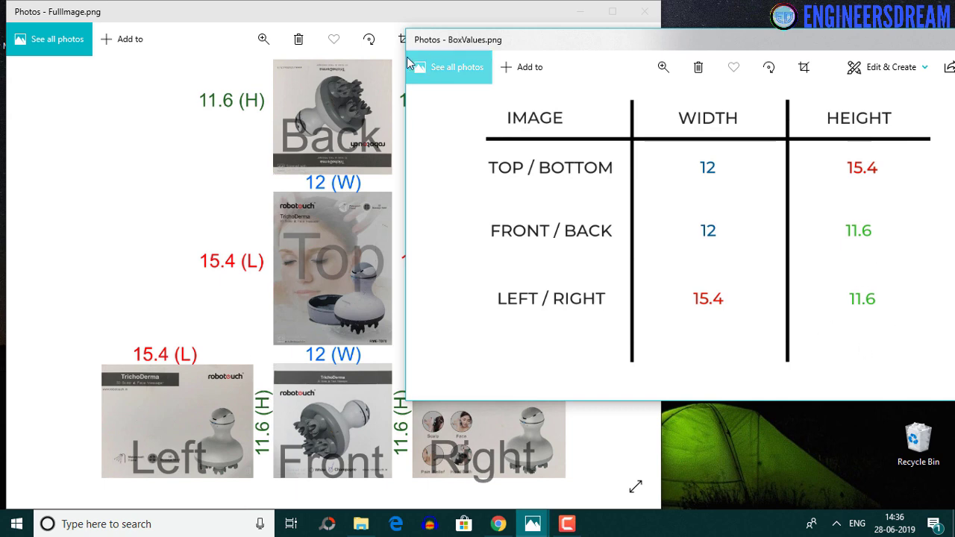
click(289, 15)
click(685, 41)
drag(498, 45, 618, 46)
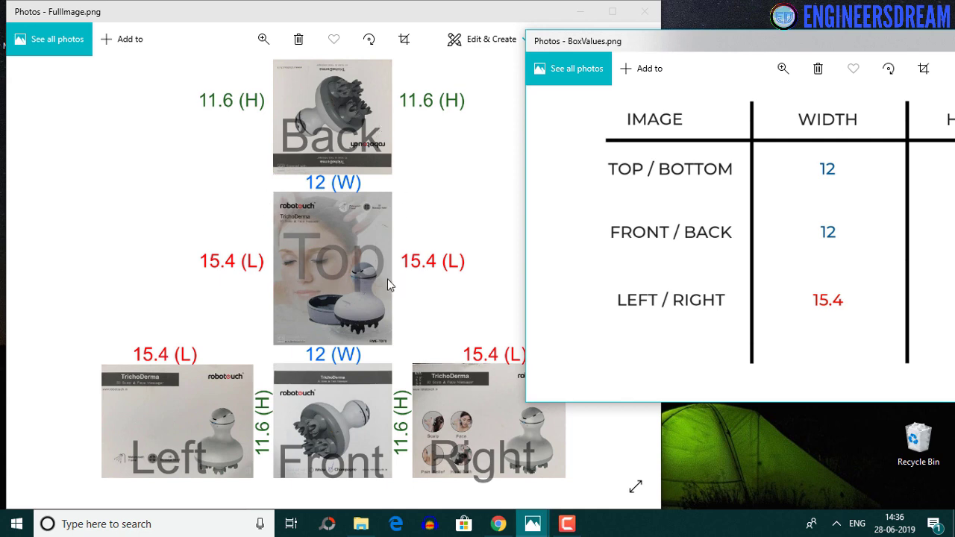
drag(746, 44, 506, 74)
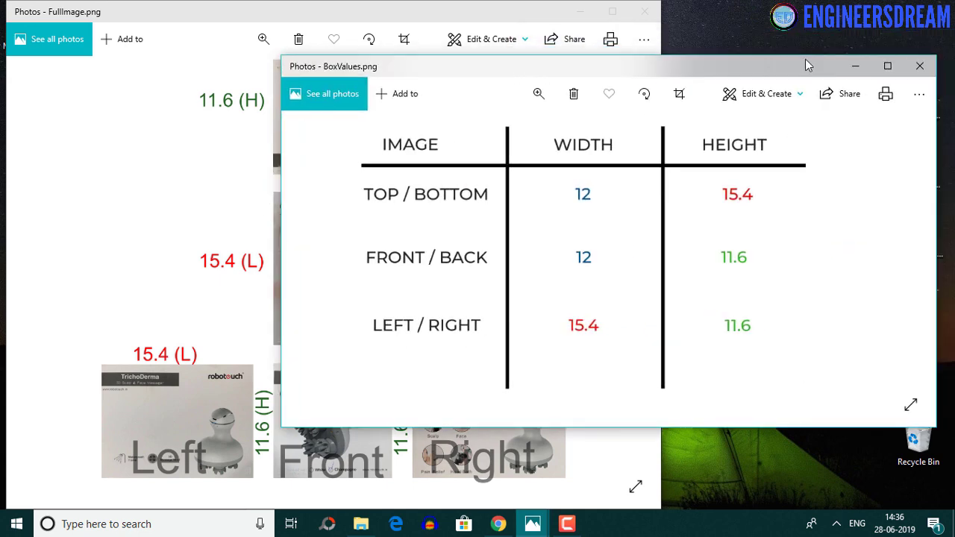
Step: Put BoxValues.png away and open CuboidChart.png from the desktop to examine which dimensions each face uses
click(851, 70)
double_click(917, 240)
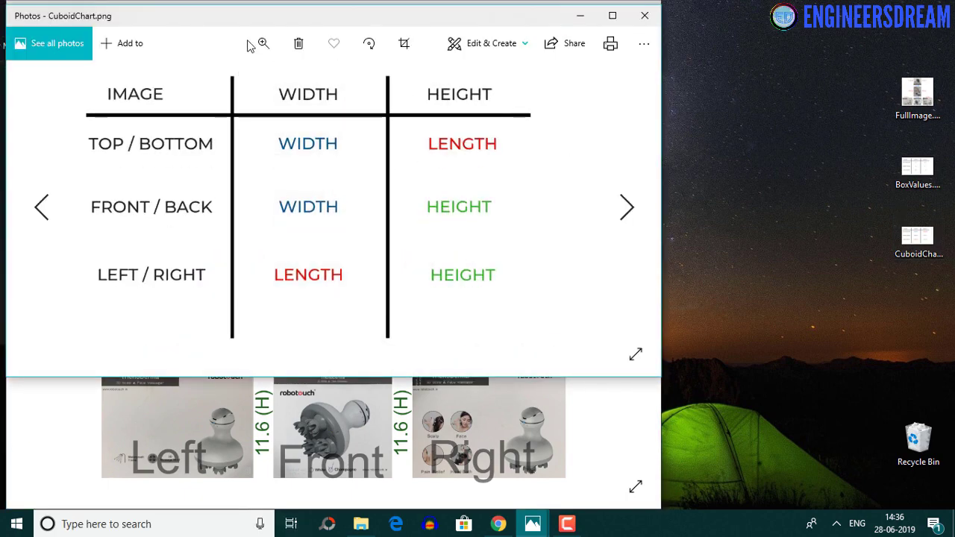
drag(262, 22, 415, 81)
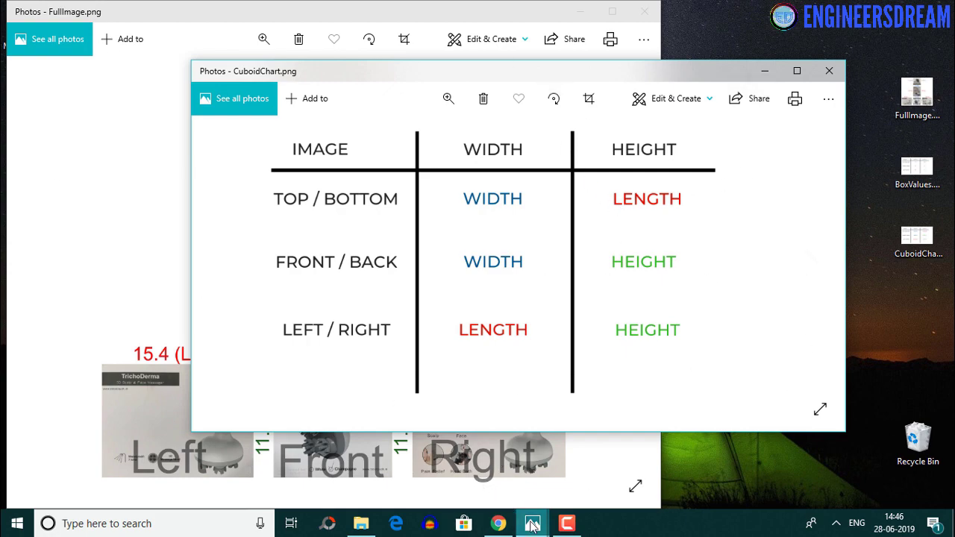
Step: Bring BoxValues.png back in front of the cuboid chart and review the width and height for each face pair
mouse_move(532, 522)
click(381, 470)
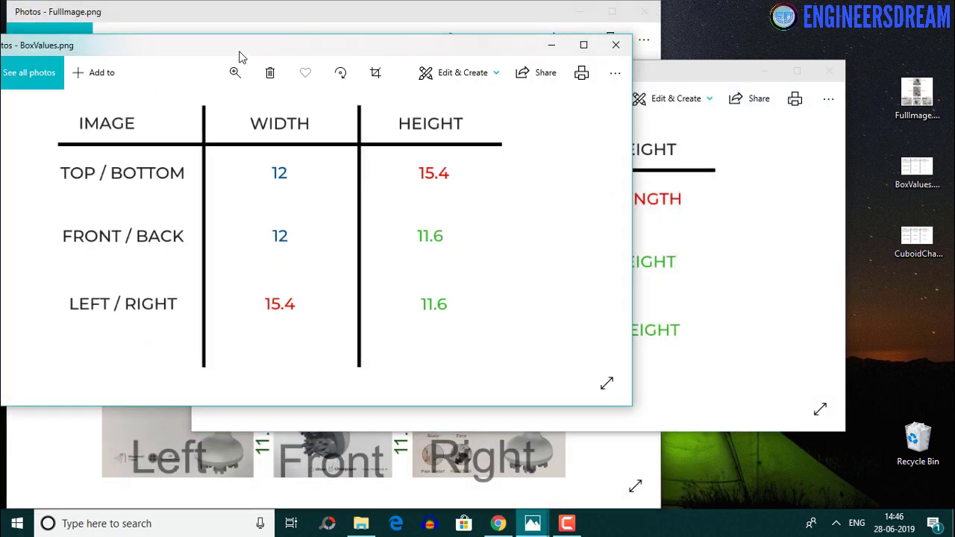
drag(239, 51, 354, 47)
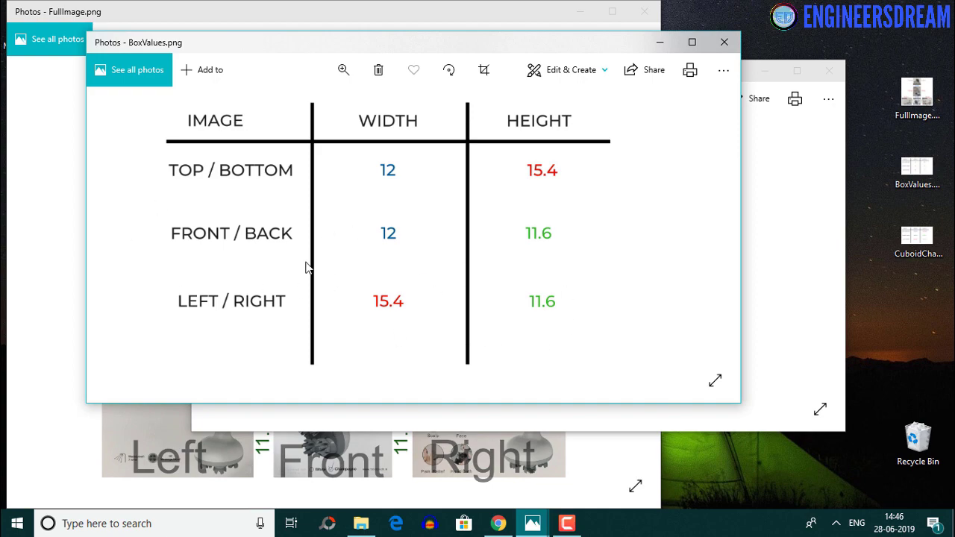
Step: Clear the image windows from view and look at the scanned box faces in the CamScannerImages folder
click(660, 41)
click(740, 70)
click(361, 523)
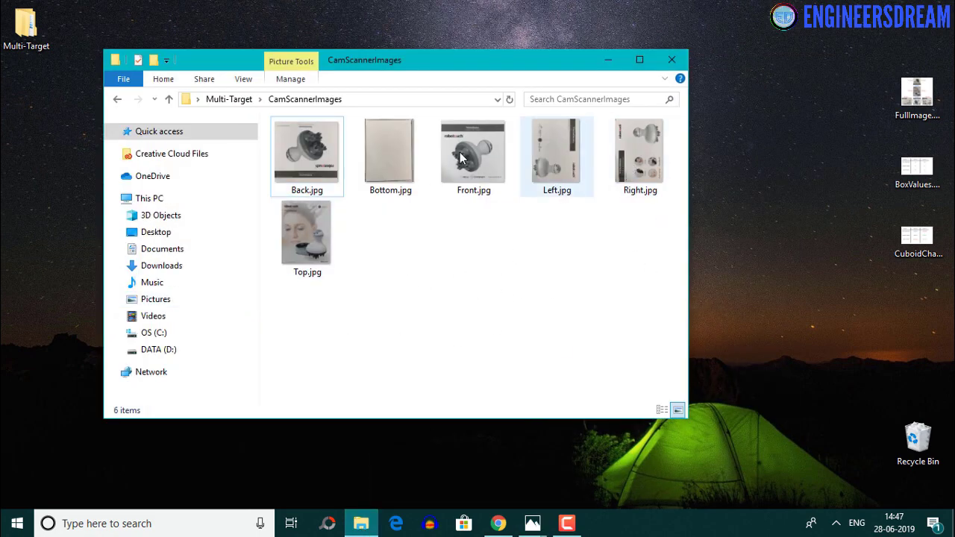
Step: Switch to Canva in Chrome and start a custom-dimension design with the unit set to cm
click(498, 523)
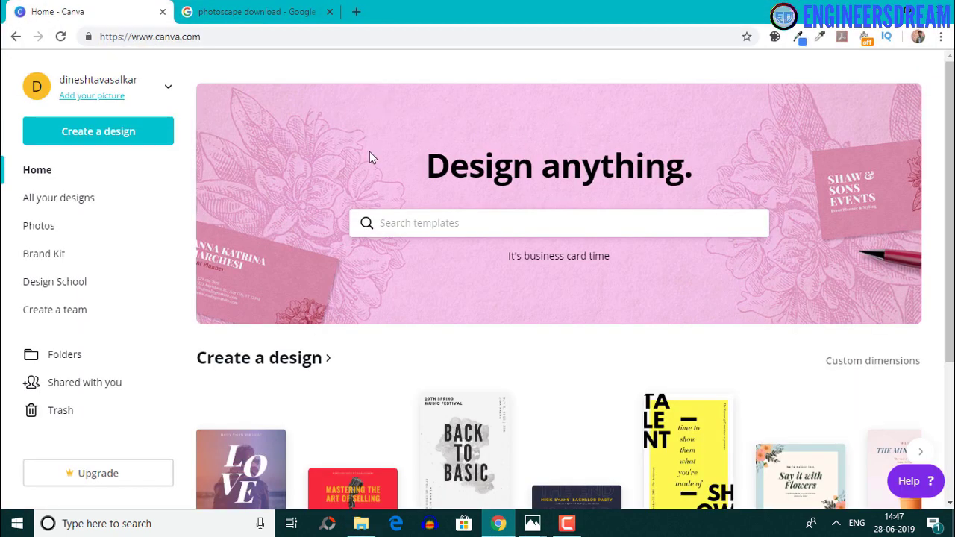
click(225, 41)
click(251, 63)
click(911, 361)
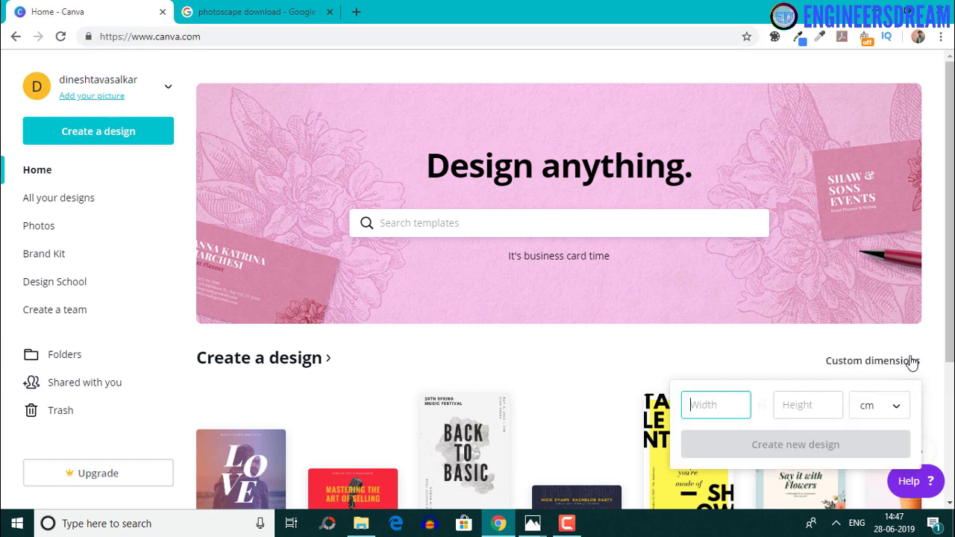
scroll(912, 363, down, 1)
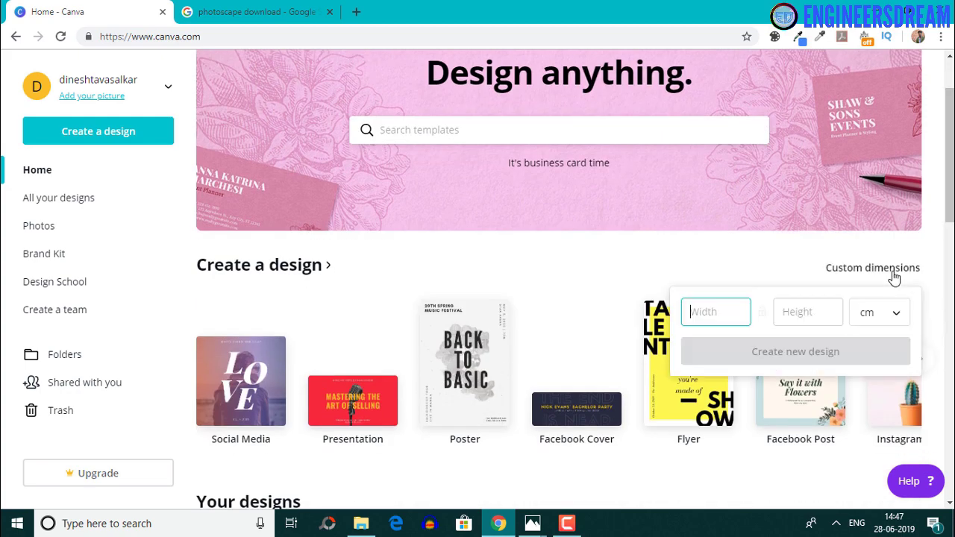
click(874, 312)
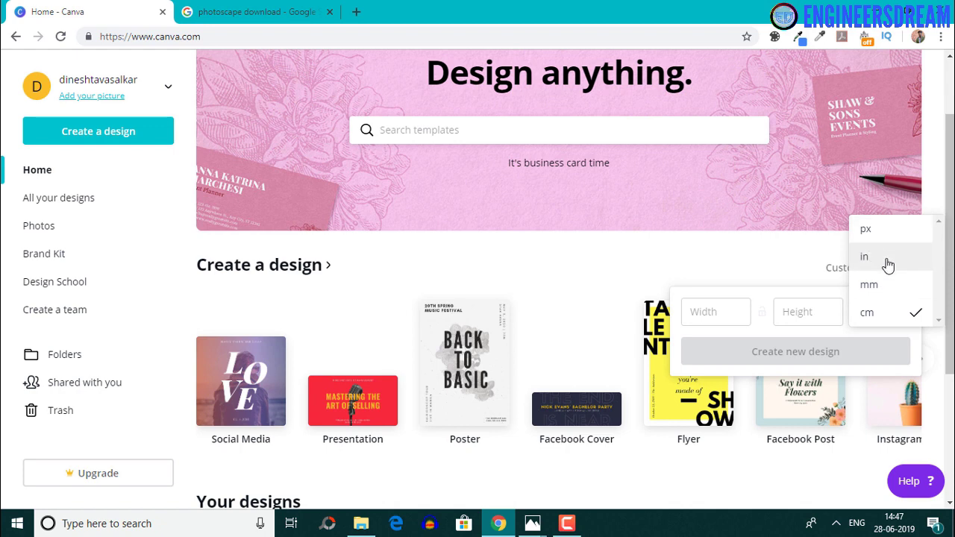
click(900, 321)
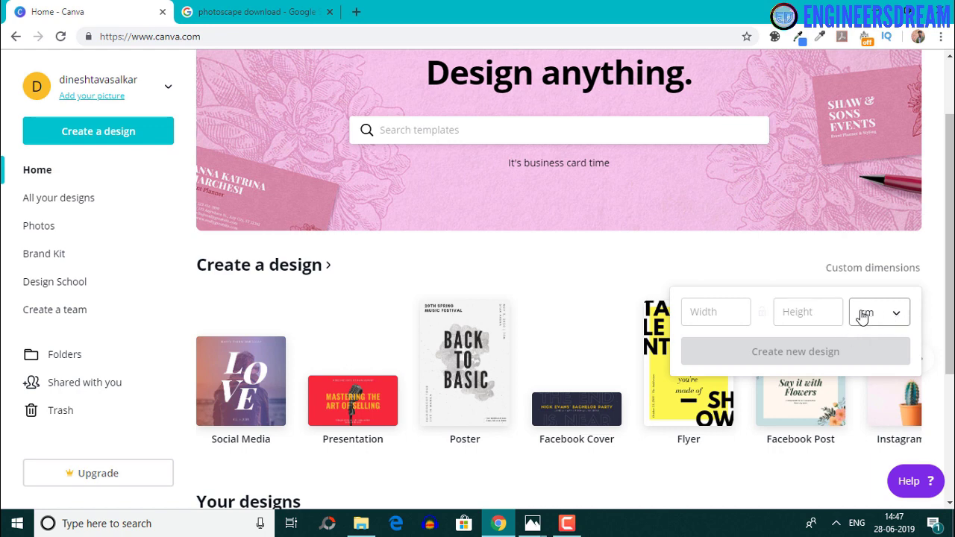
click(865, 315)
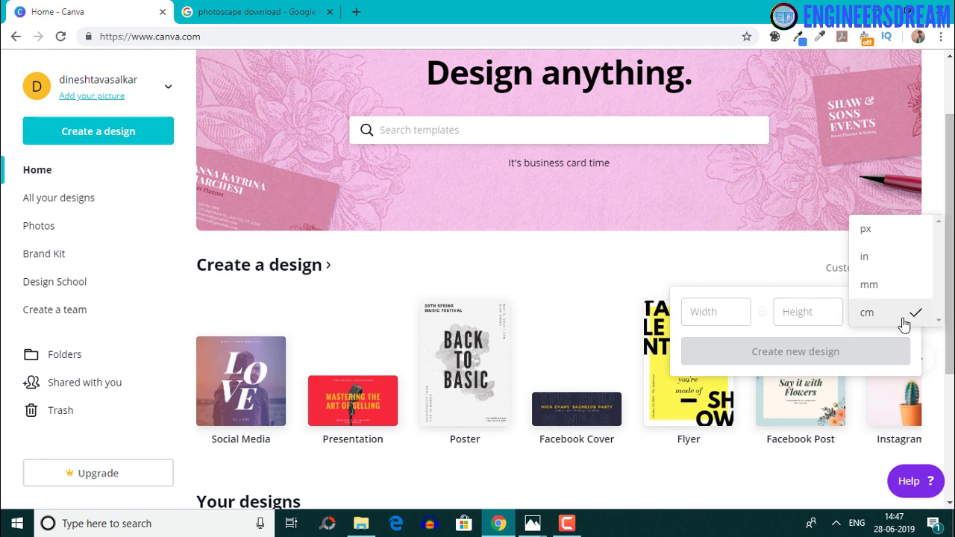
click(880, 325)
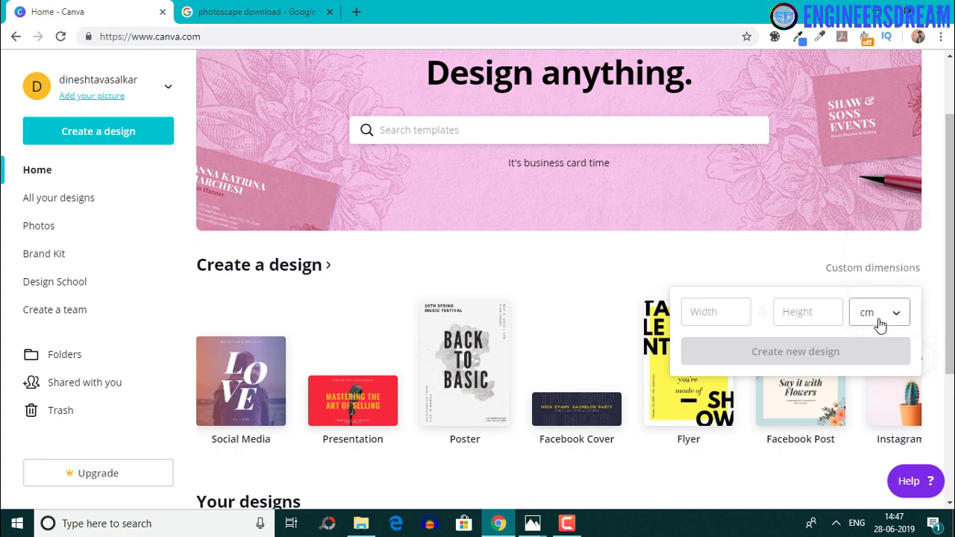
Step: Bring up BoxValues.png over Canva and consult the width and height for the Top/Bottom faces
mouse_move(549, 523)
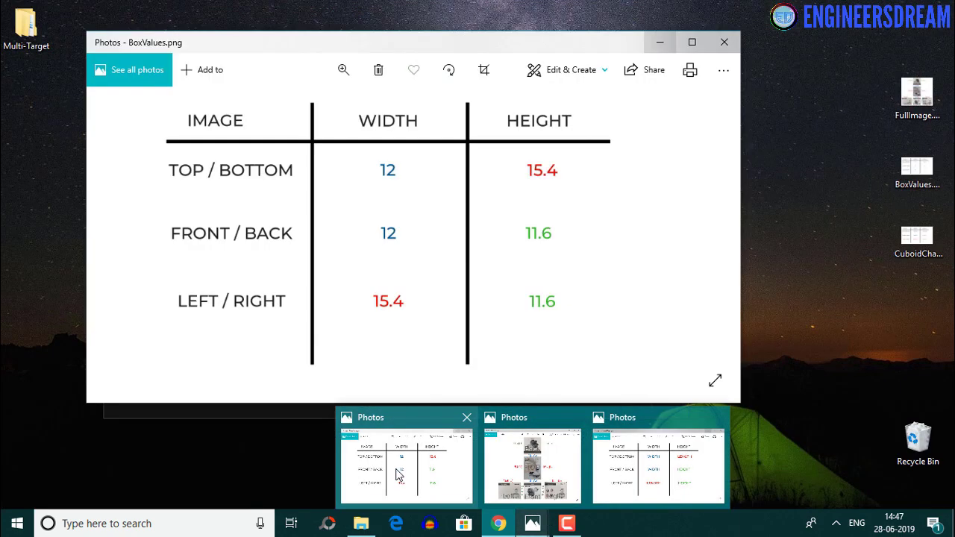
click(396, 474)
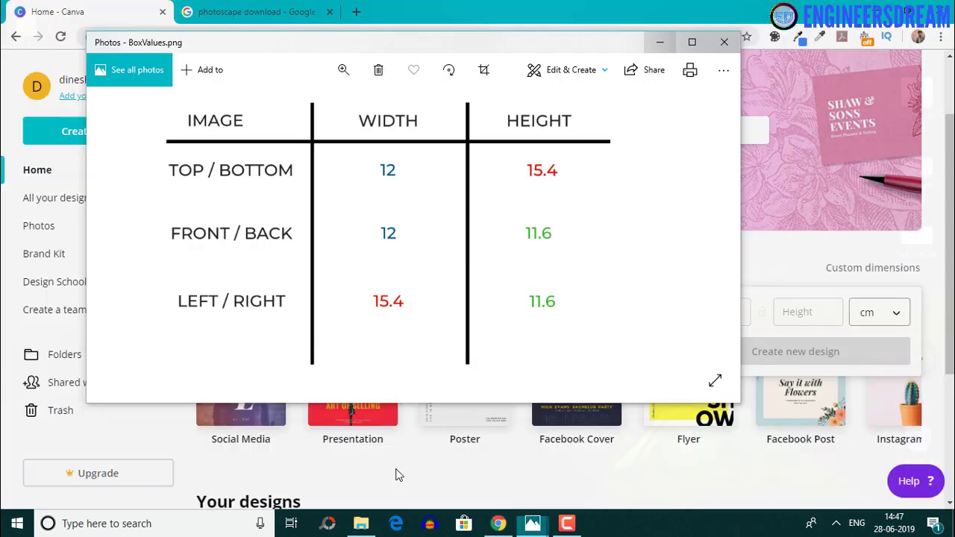
drag(486, 43, 373, 55)
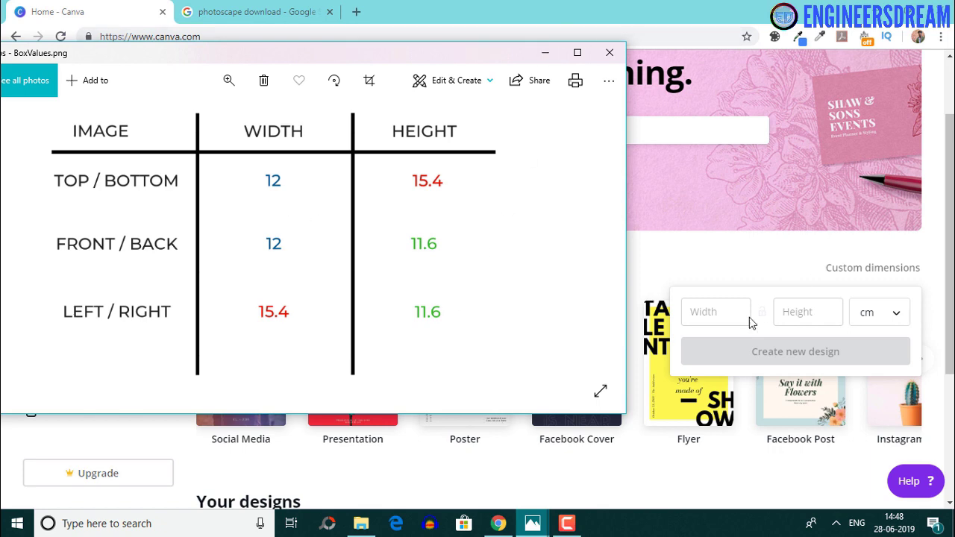
Step: Create a new custom design 12 cm wide and 15.4 cm high
click(711, 311)
text(12)
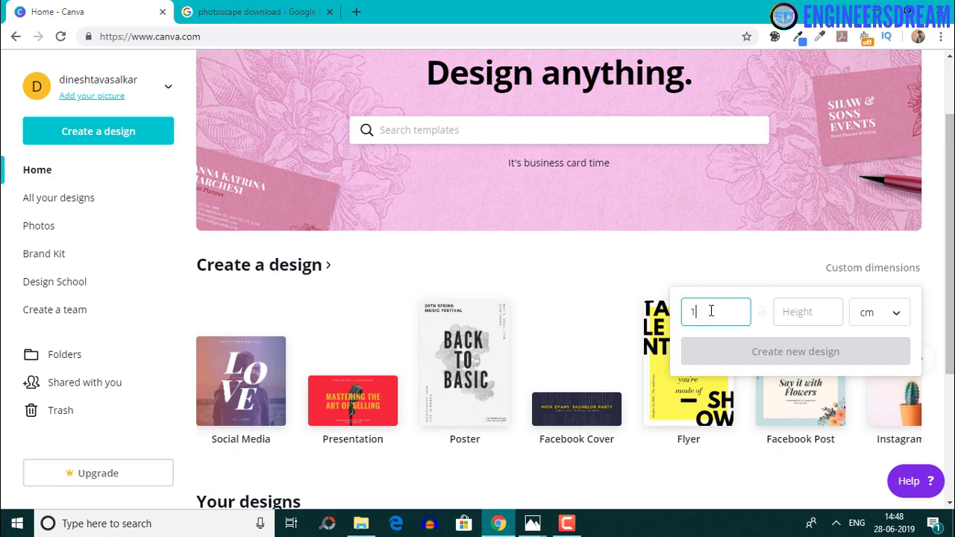
key(Tab)
text(15)
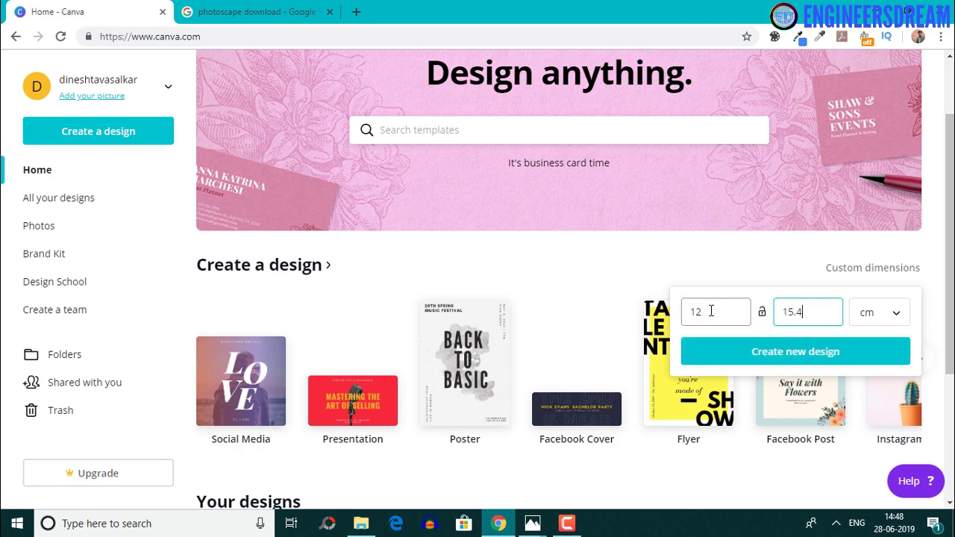
click(899, 328)
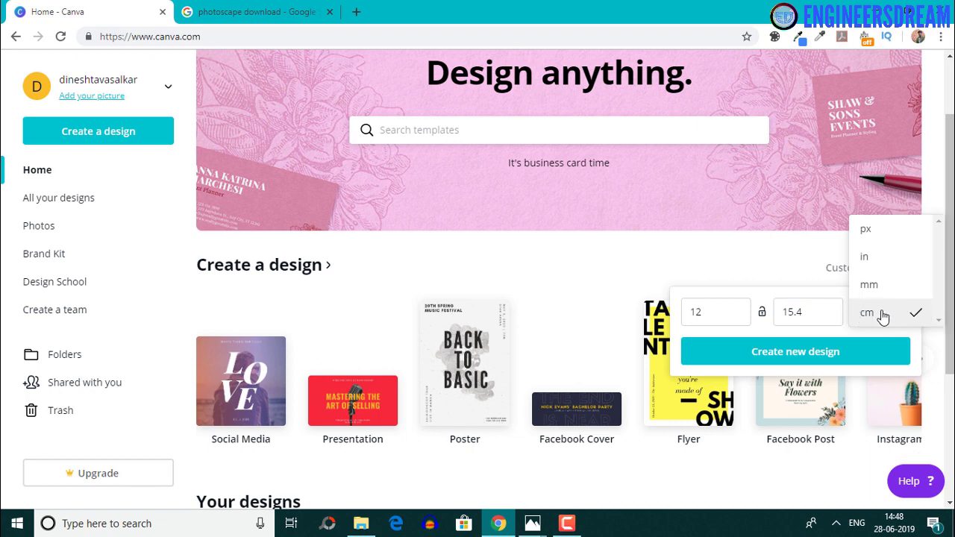
click(890, 320)
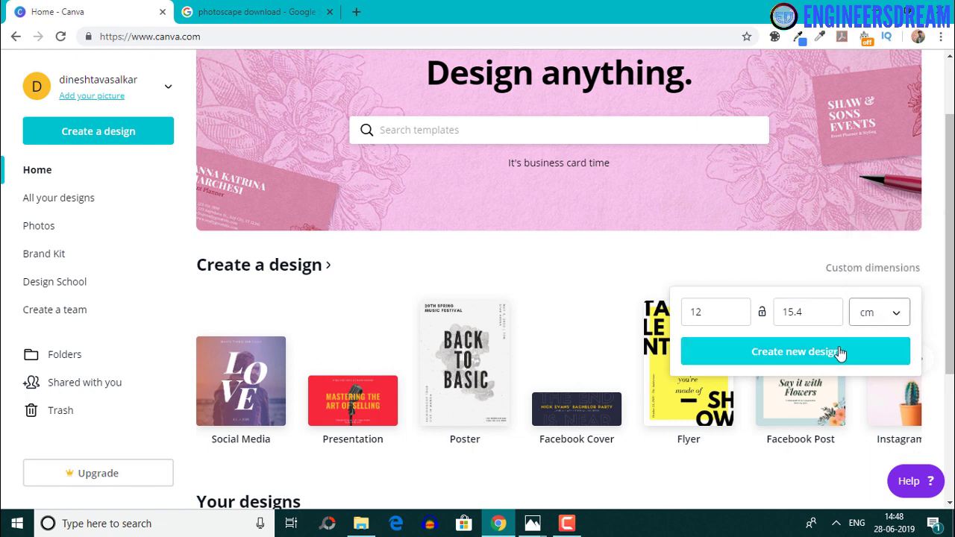
click(841, 353)
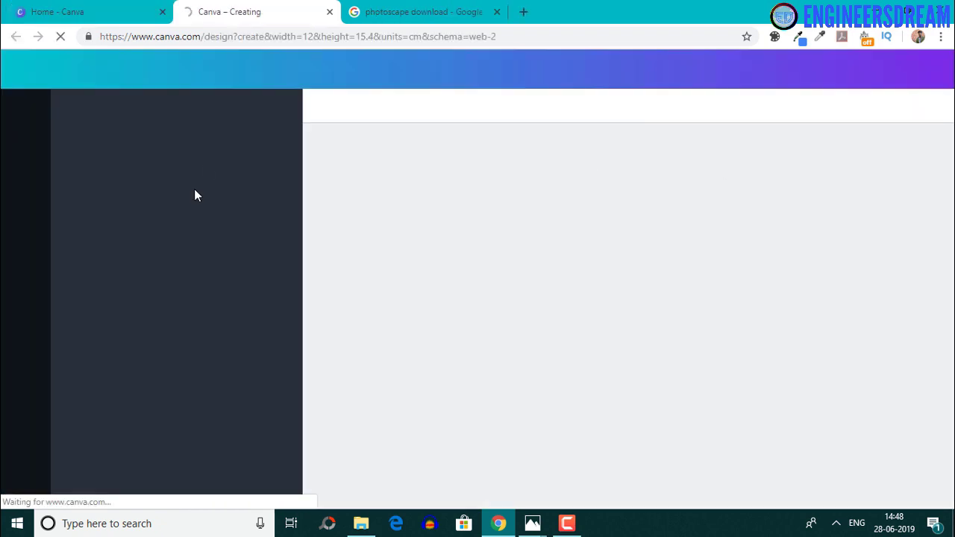
click(121, 19)
click(232, 11)
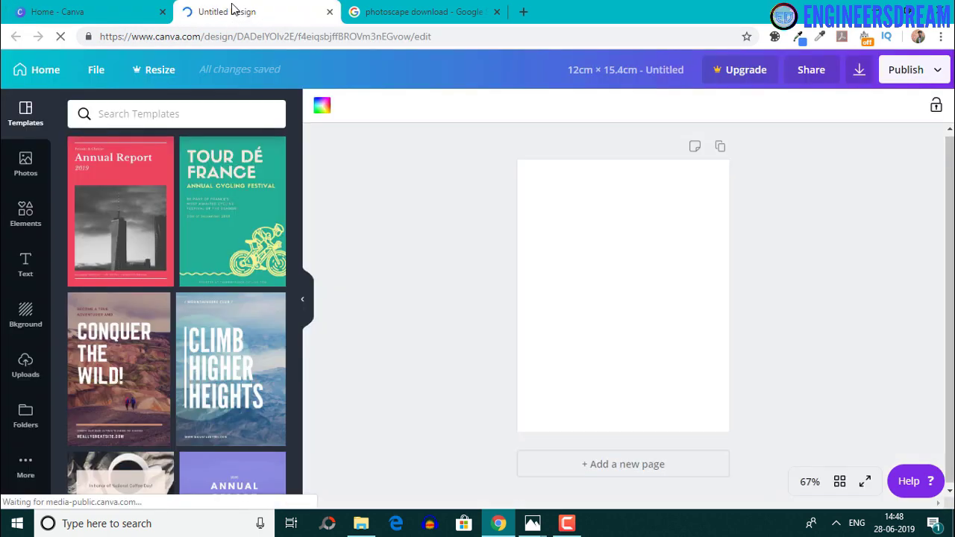
Step: Upload all six face images from the CamScannerImages folder to the design's uploads
click(24, 367)
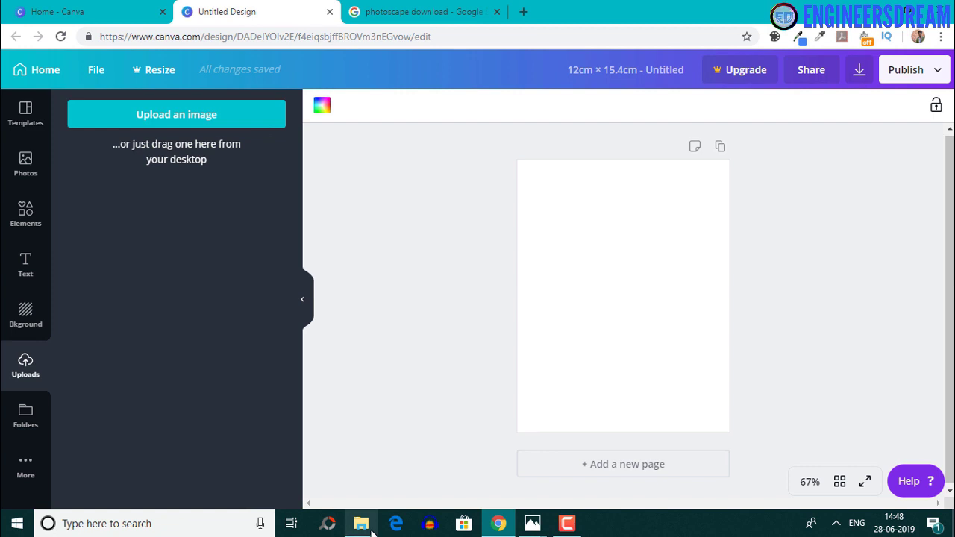
mouse_move(362, 526)
click(361, 468)
drag(340, 317, 606, 123)
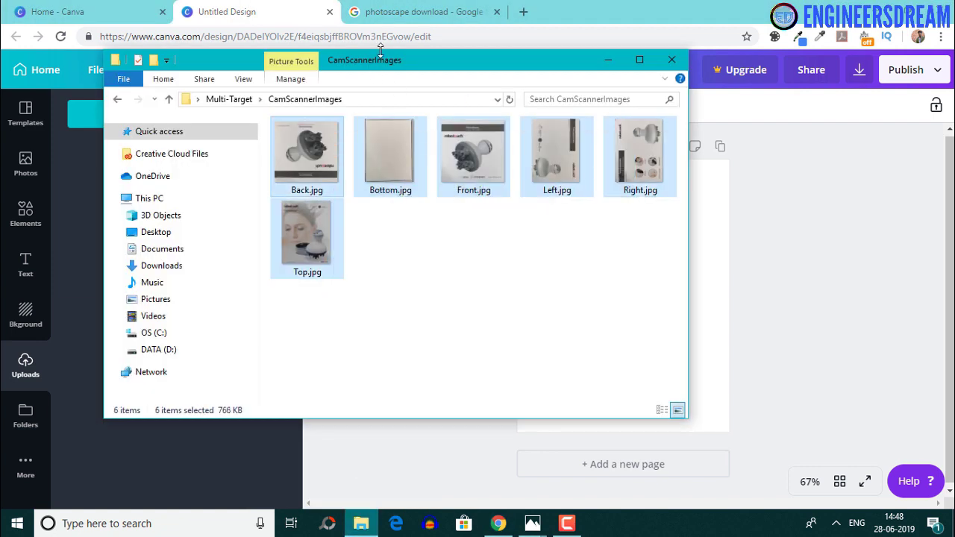
drag(380, 49, 623, 64)
drag(527, 232, 145, 291)
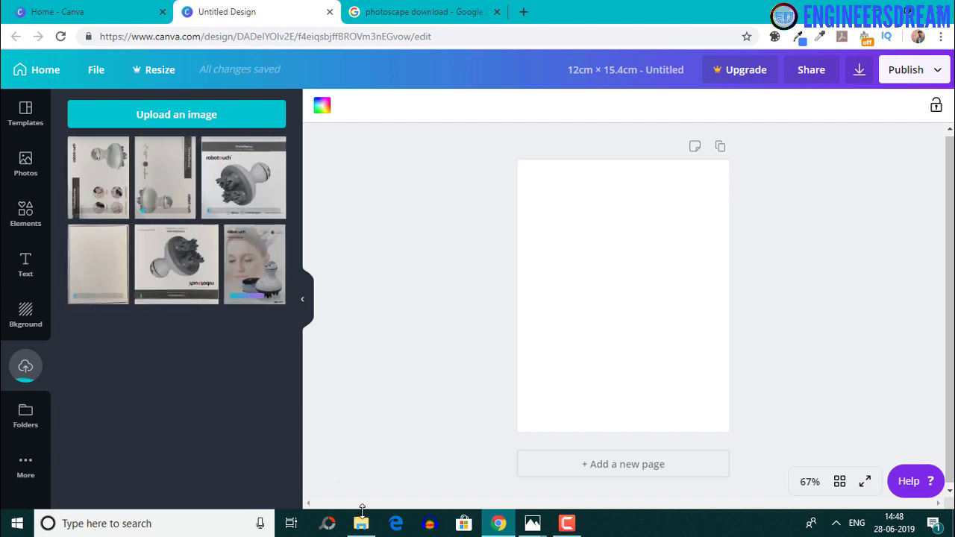
Step: Check the Top/Bottom row in BoxValues.png and fill the first page with the uploaded top face image
mouse_move(532, 524)
click(420, 482)
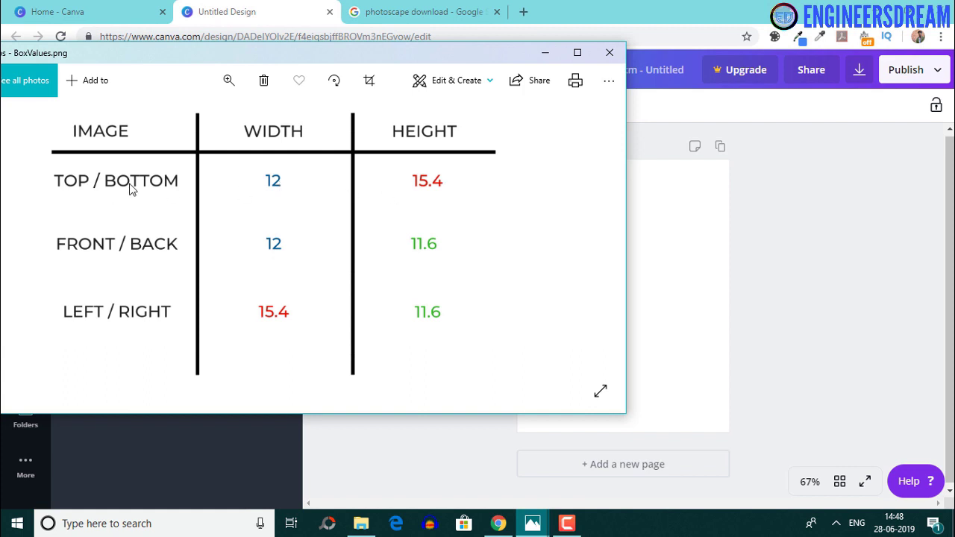
click(544, 53)
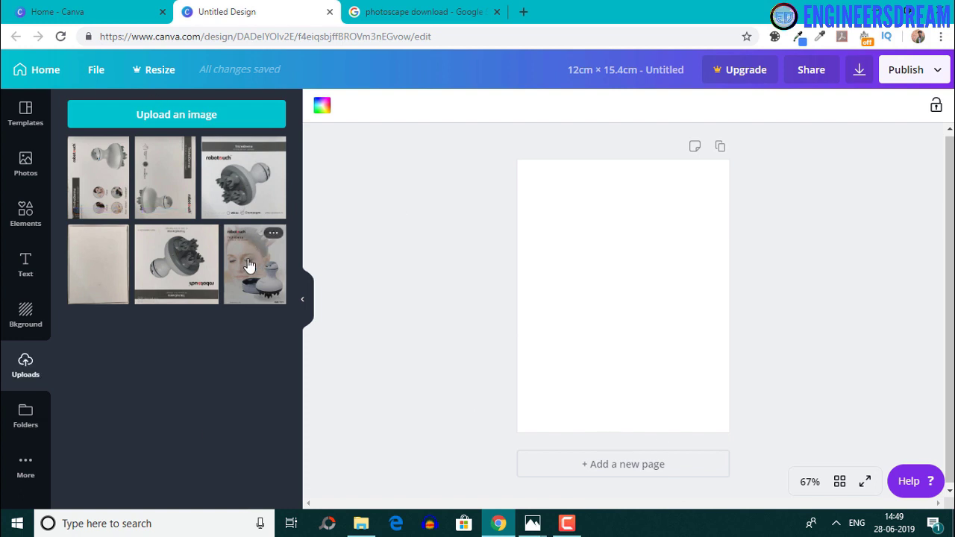
drag(247, 271, 519, 210)
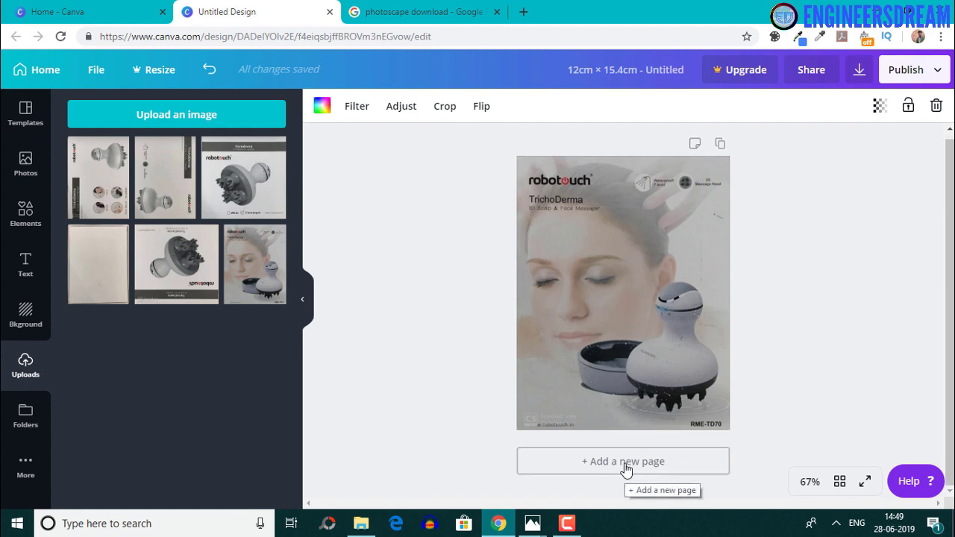
Step: Add a second page and replace its duplicated top image with the blank bottom face image
click(663, 468)
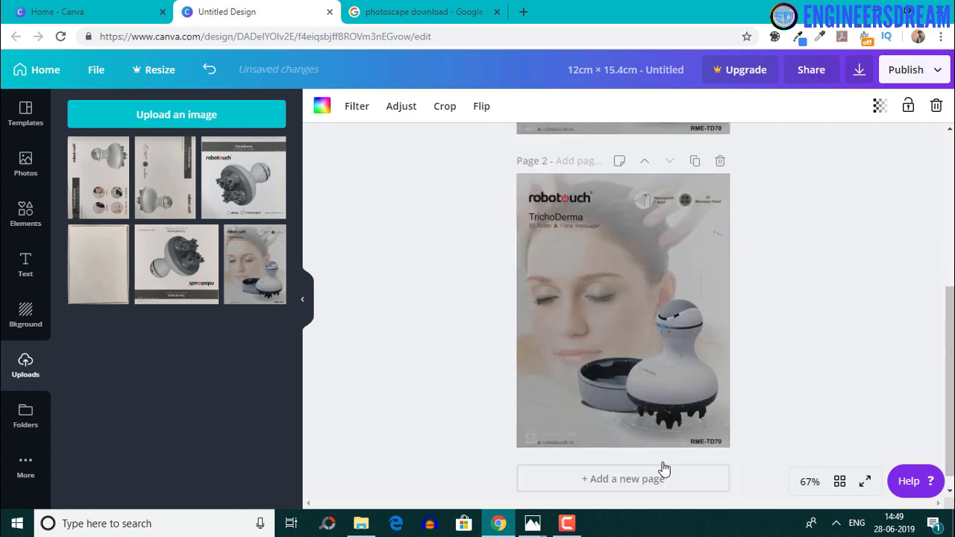
scroll(618, 358, up, 3)
scroll(618, 362, down, 1)
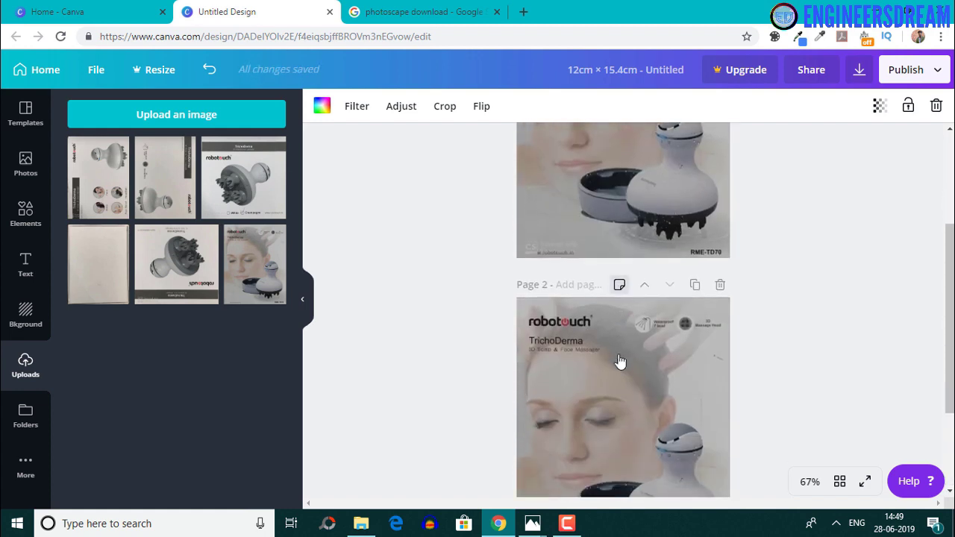
key(Delete)
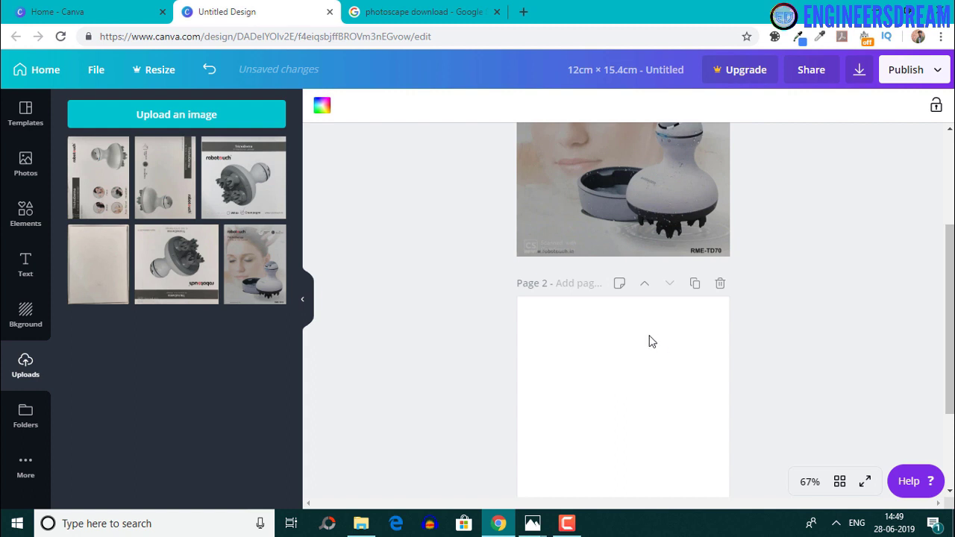
scroll(640, 373, down, 2)
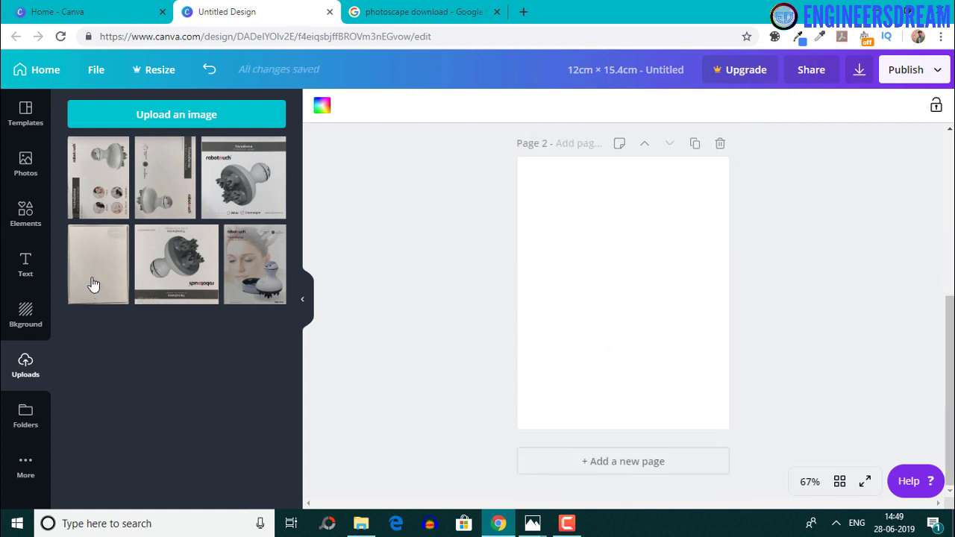
drag(90, 276, 520, 244)
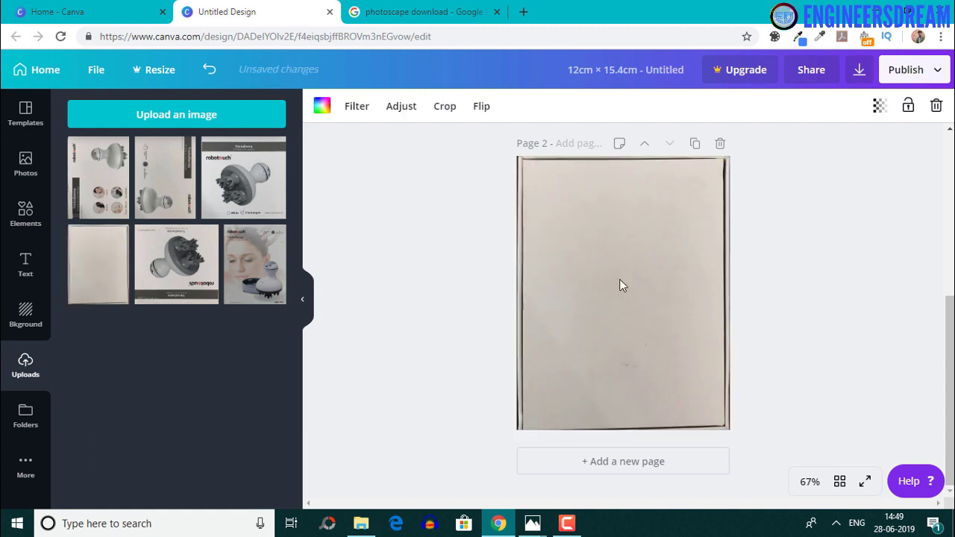
Step: Review both pages of the design and rename it as TopBottom
scroll(686, 299, up, 4)
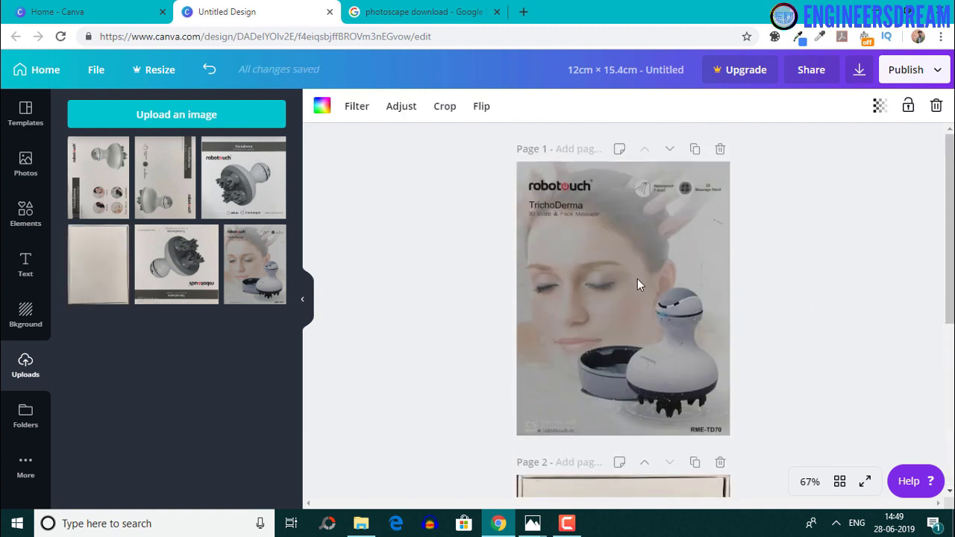
scroll(637, 281, down, 4)
scroll(625, 383, up, 4)
click(622, 75)
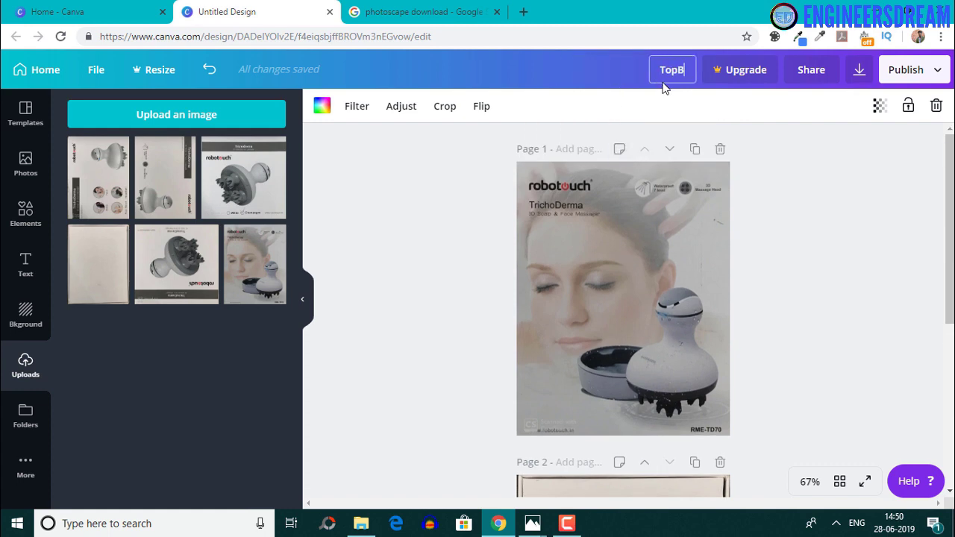
text(TopBottom)
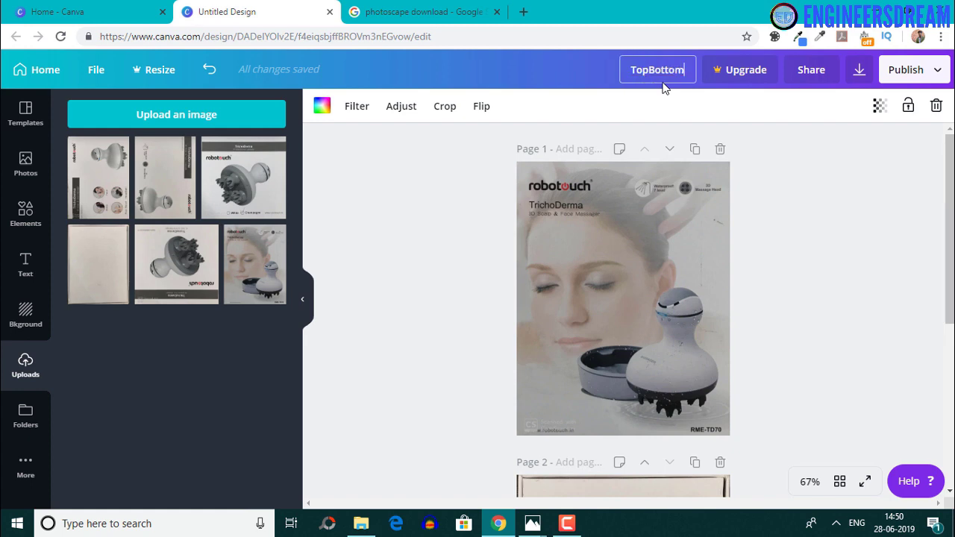
click(772, 266)
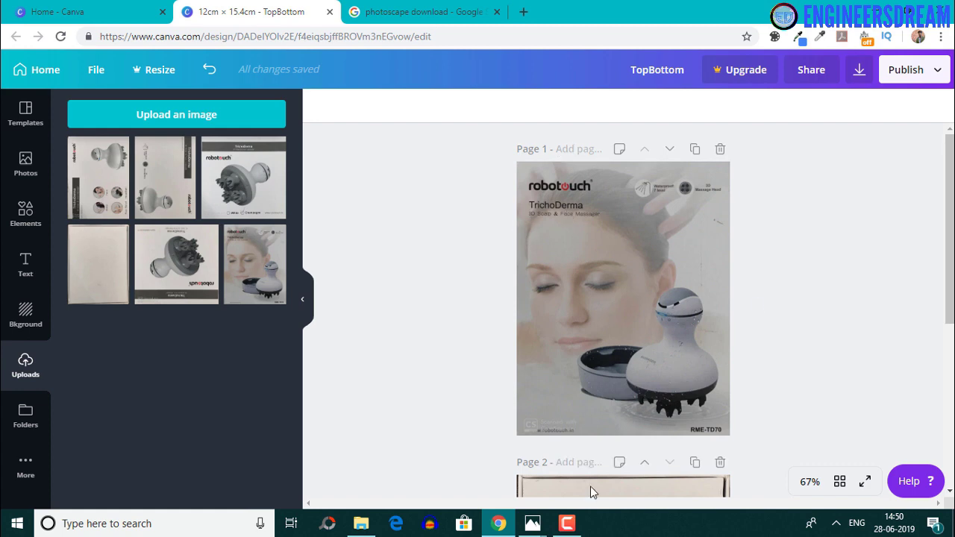
scroll(782, 477, down, 3)
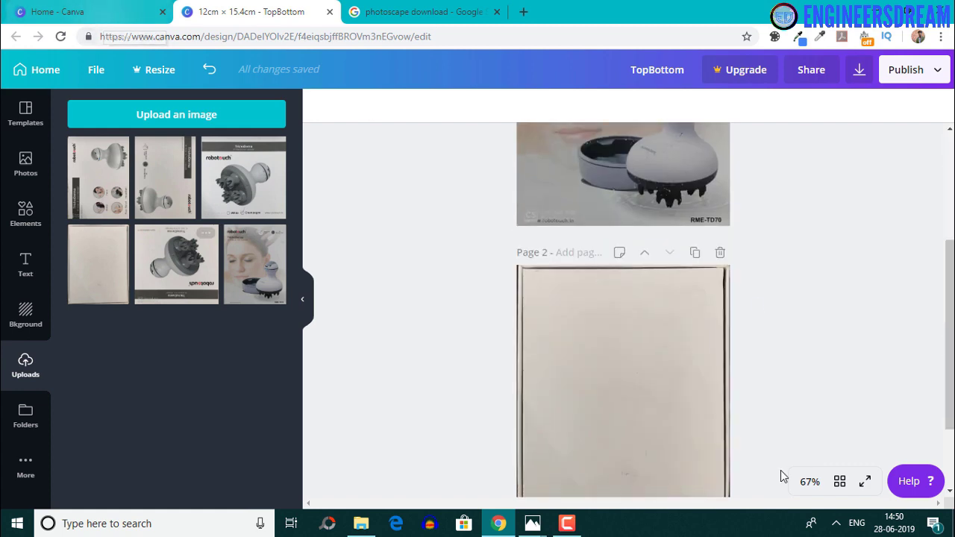
scroll(554, 368, up, 3)
Step: Close the CuboidChart.png and FullImage.png windows and check the Front/Back row in BoxValues.png
key(ctrl+1)
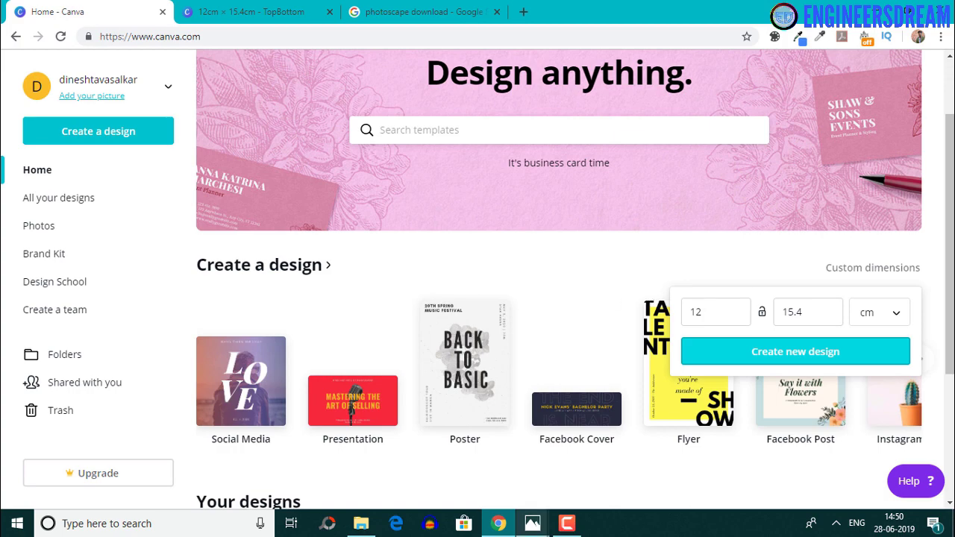
mouse_move(532, 523)
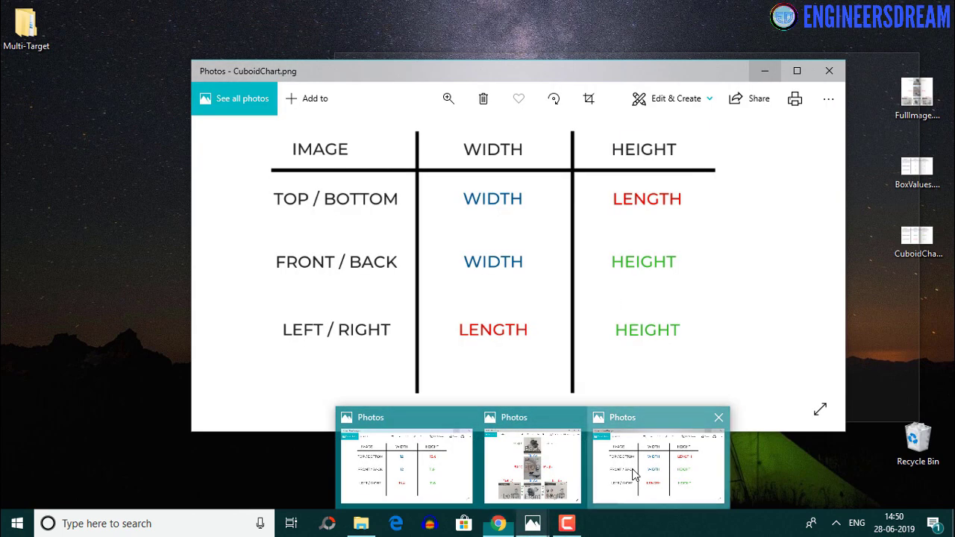
click(632, 474)
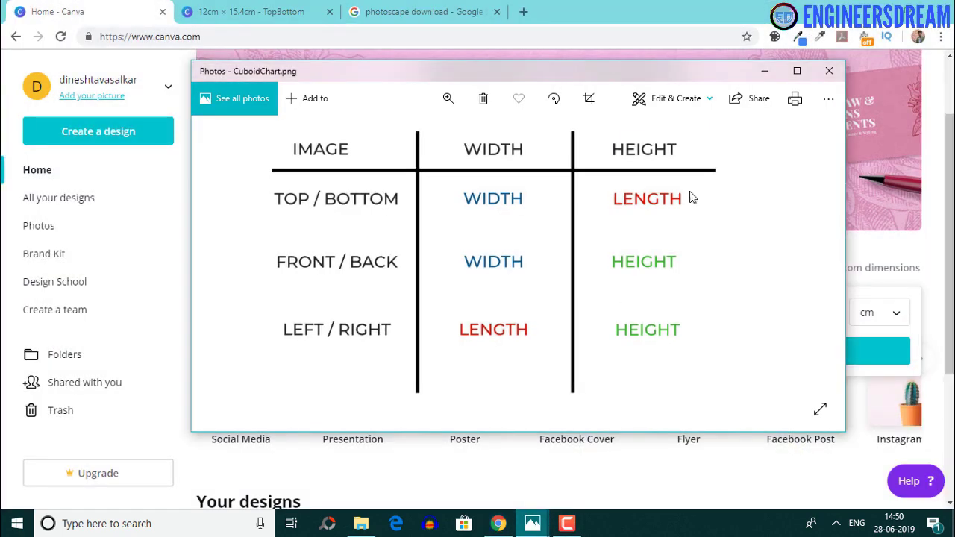
click(821, 78)
mouse_move(532, 522)
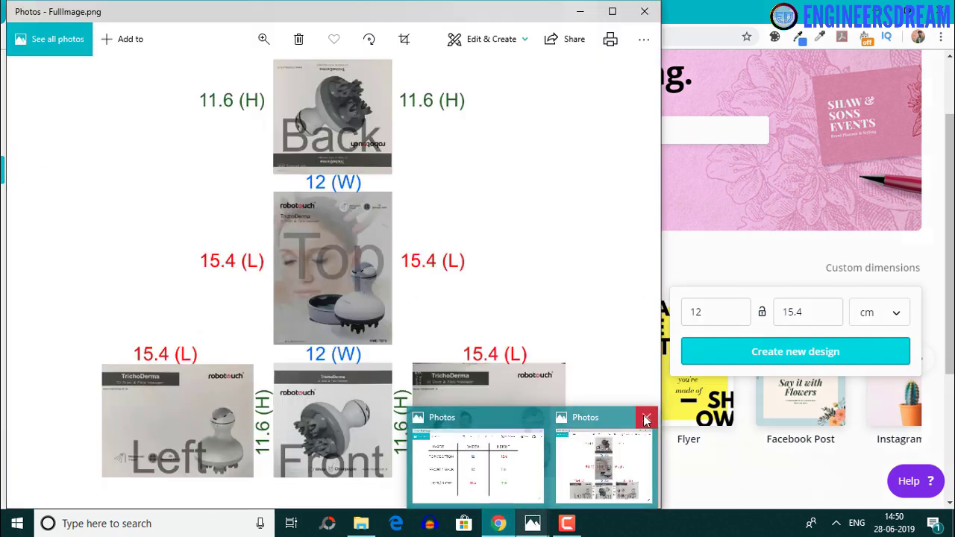
click(646, 420)
click(538, 467)
drag(323, 51, 288, 23)
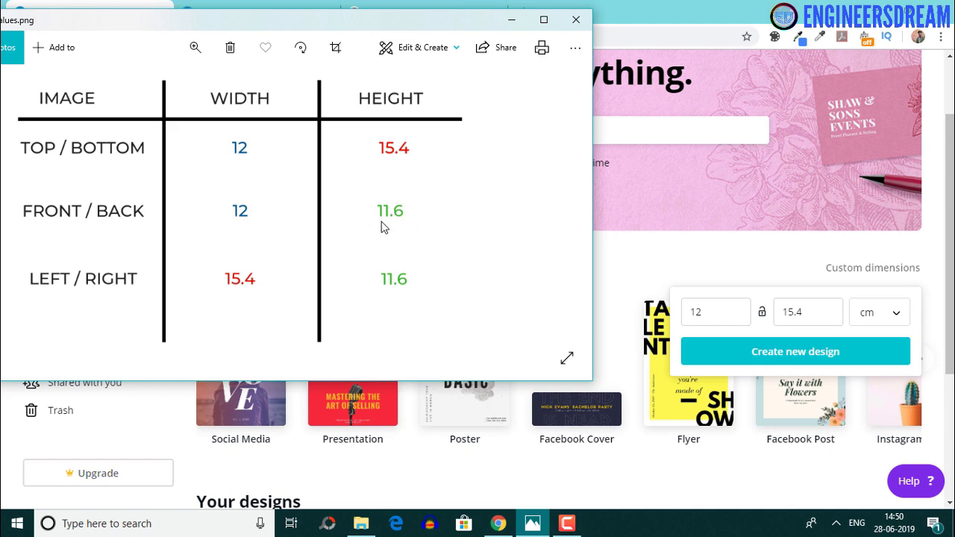
Step: Create a new custom design 12 cm wide and 11.6 cm high
click(793, 311)
double_click(813, 313)
text(11)
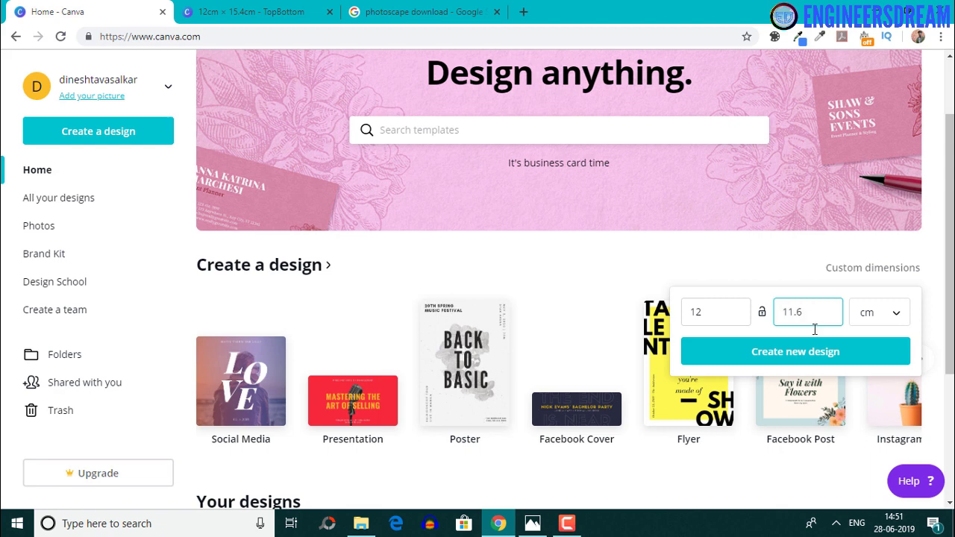
click(801, 361)
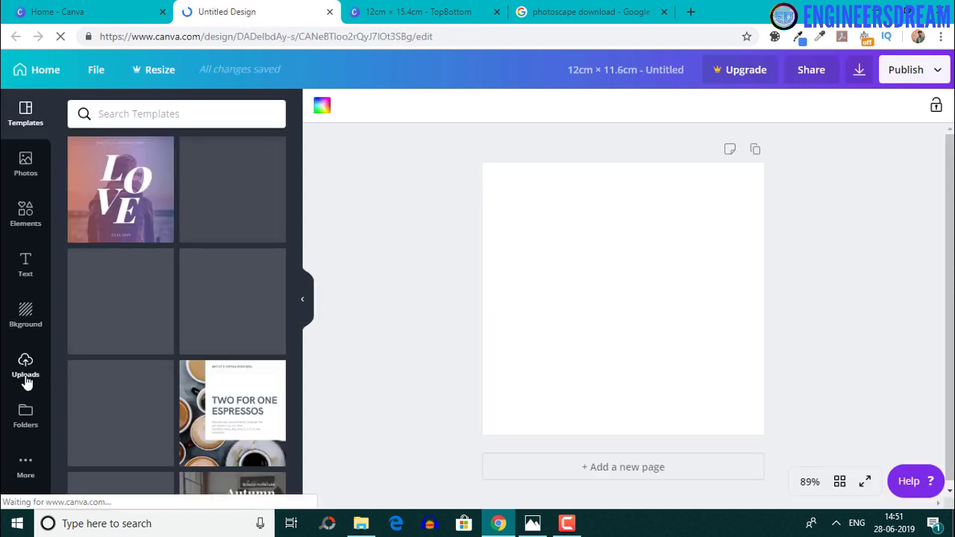
Step: Fill the first page with the uploaded front face image and add a blank second page
click(25, 365)
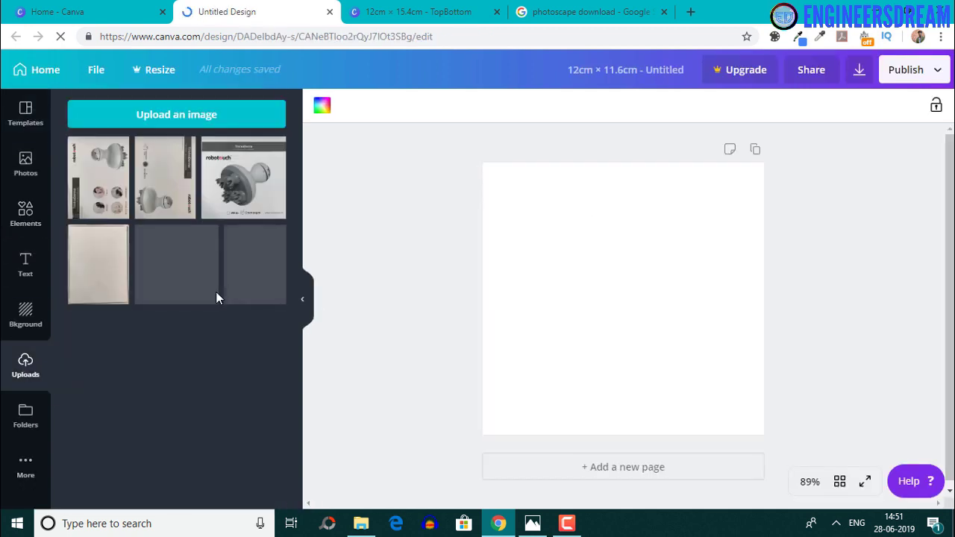
drag(241, 179, 508, 183)
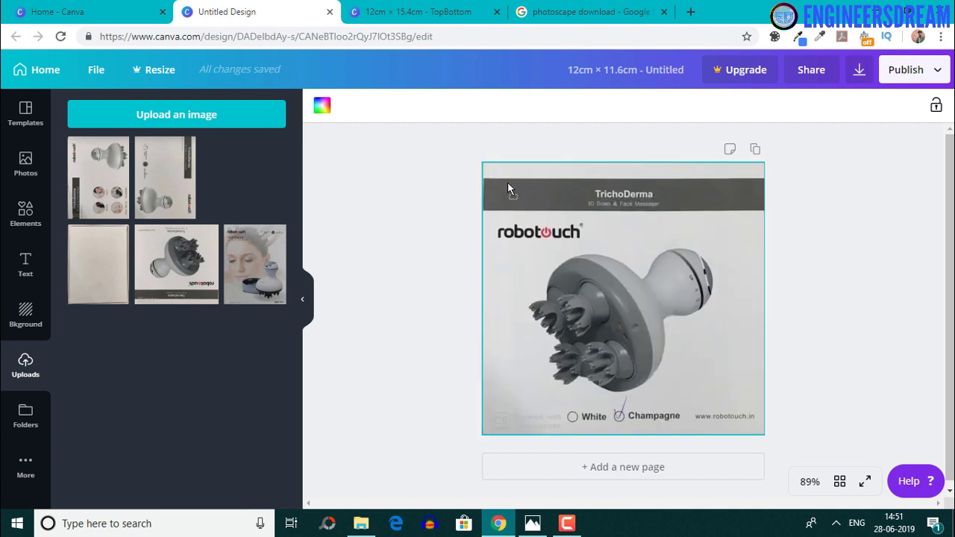
click(605, 458)
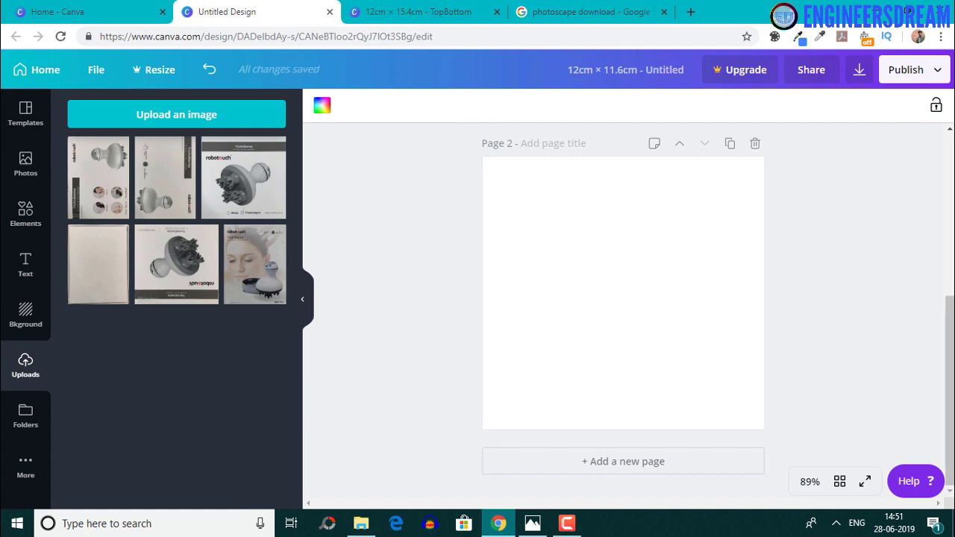
Step: Place the uploaded back face image on the second page and rotate it 180° so it stands upright
drag(173, 275, 547, 221)
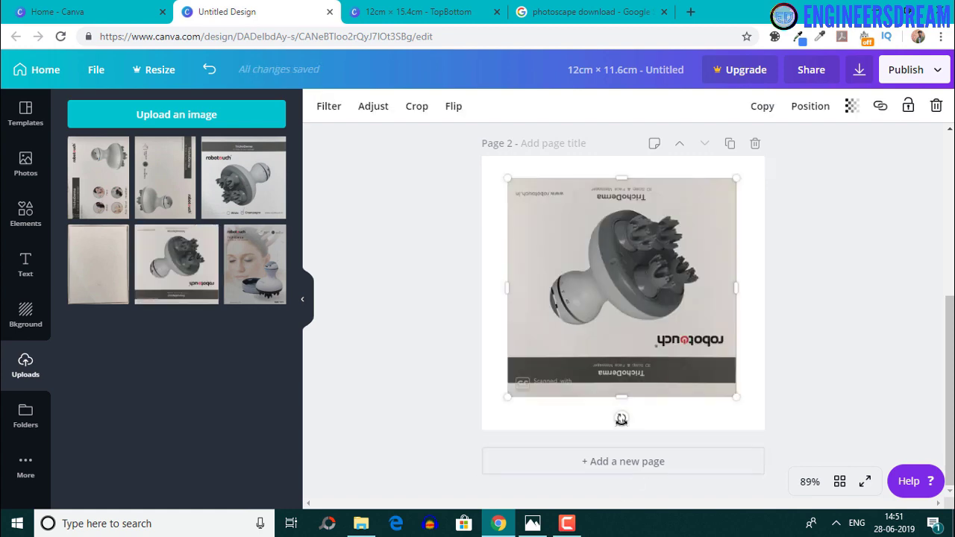
drag(620, 417, 627, 45)
drag(601, 283, 610, 286)
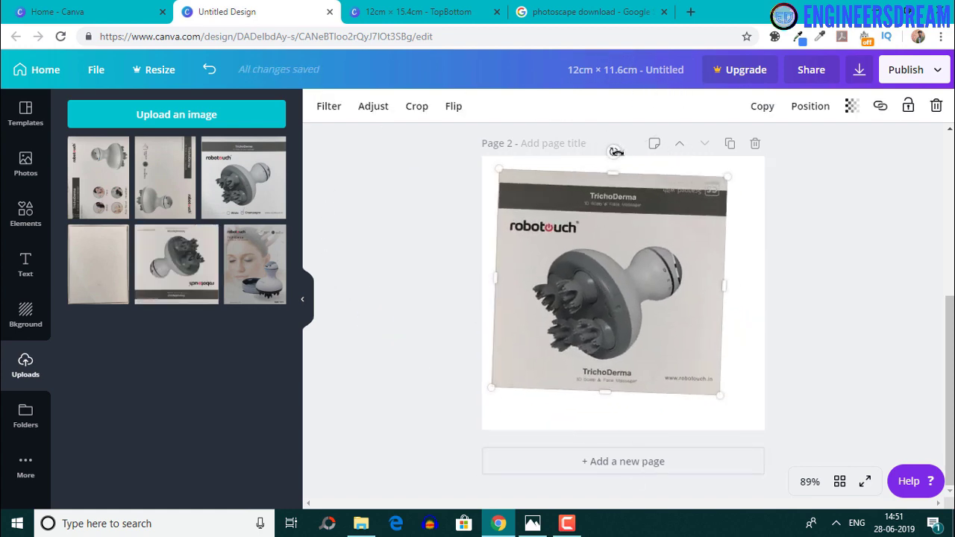
drag(615, 147, 616, 183)
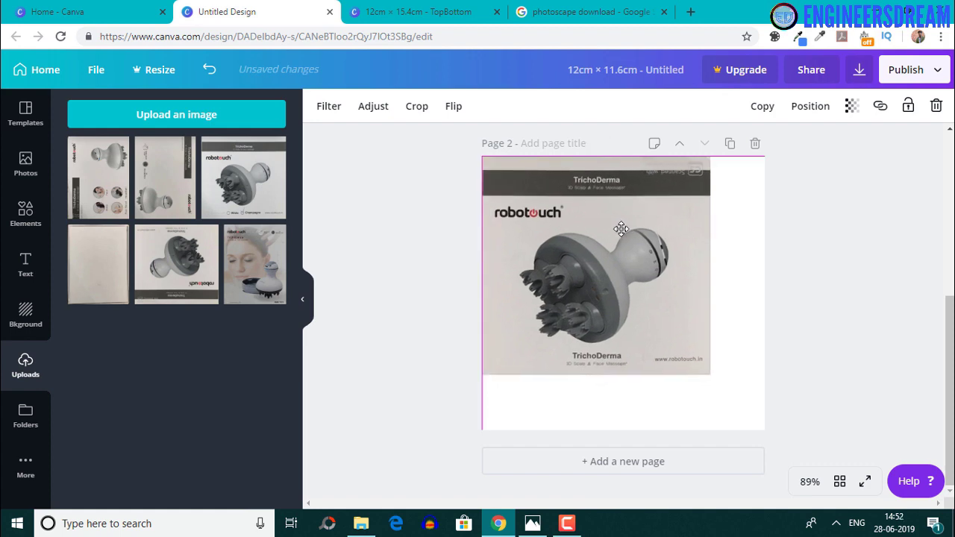
Step: Enlarge and stretch the back face image to fill the whole second page, and compare it with the first page
drag(714, 378, 772, 382)
drag(765, 290, 767, 292)
drag(619, 431, 623, 432)
click(809, 276)
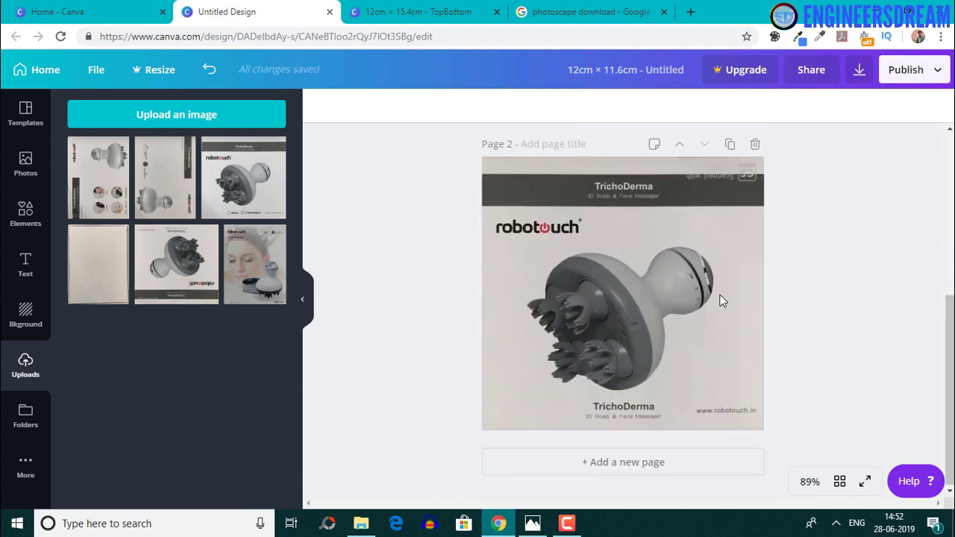
scroll(827, 369, up, 3)
scroll(826, 369, down, 3)
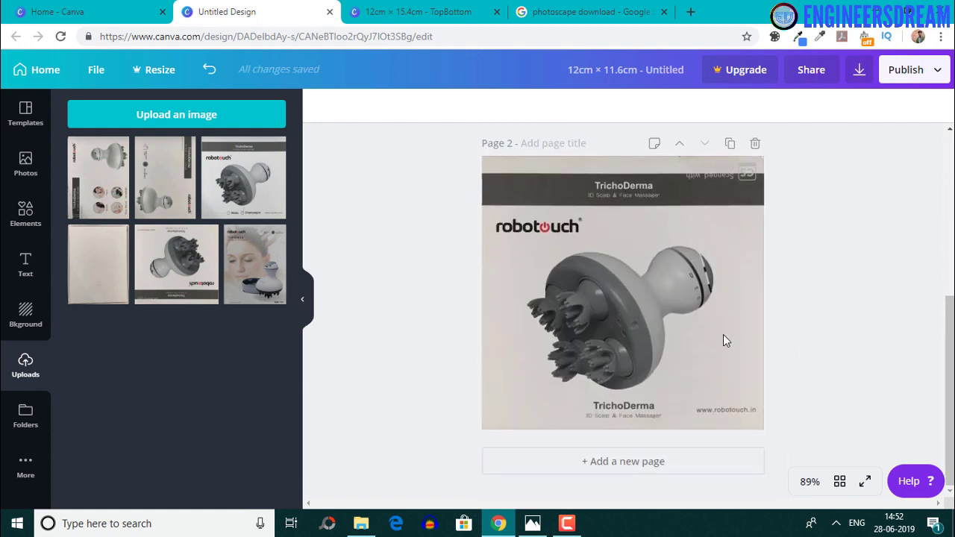
scroll(672, 365, up, 4)
scroll(673, 362, down, 3)
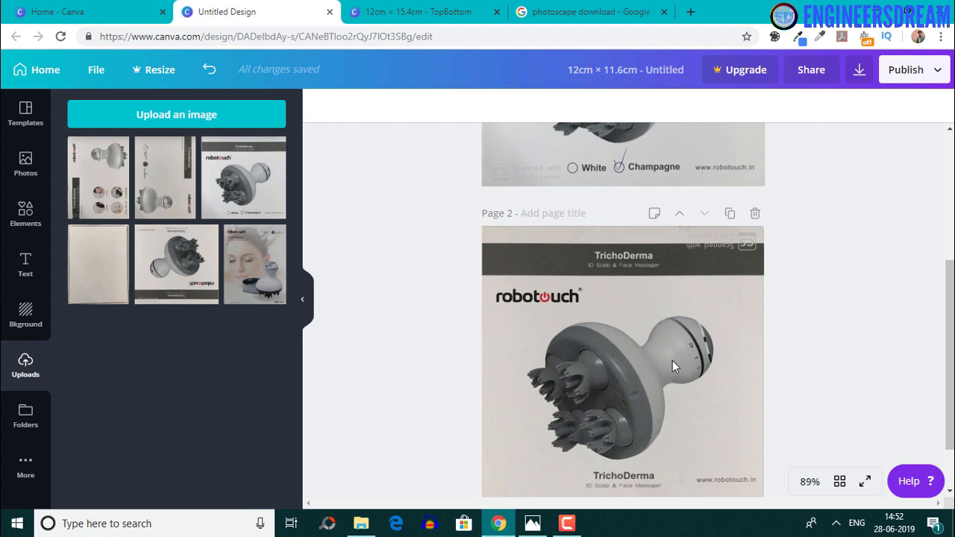
Step: Rename the design as FrontBack
click(653, 69)
key(BackSpace)
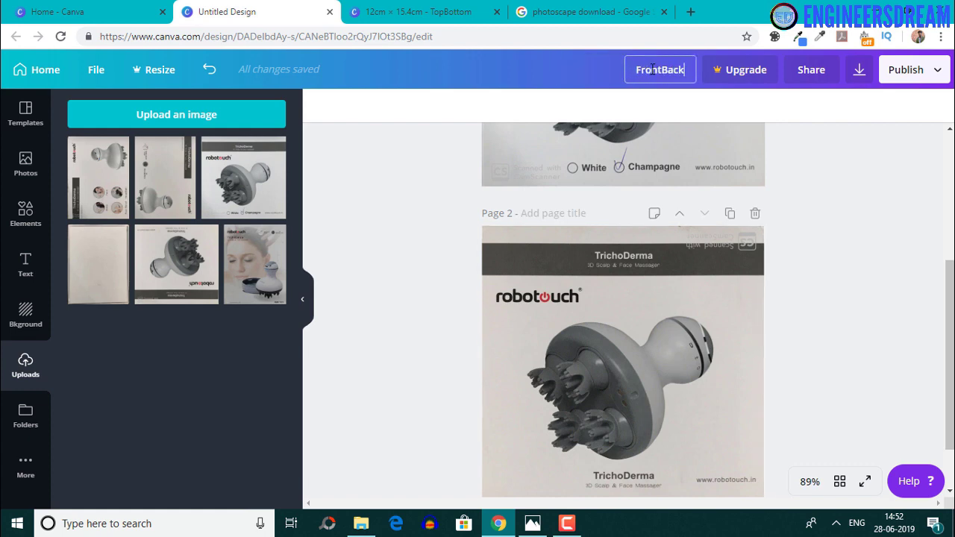
text(FrontBack)
key(Return)
Step: Check the Left/Right row in BoxValues.png and create a new custom design 15.4 cm wide and 11.6 cm high
click(52, 12)
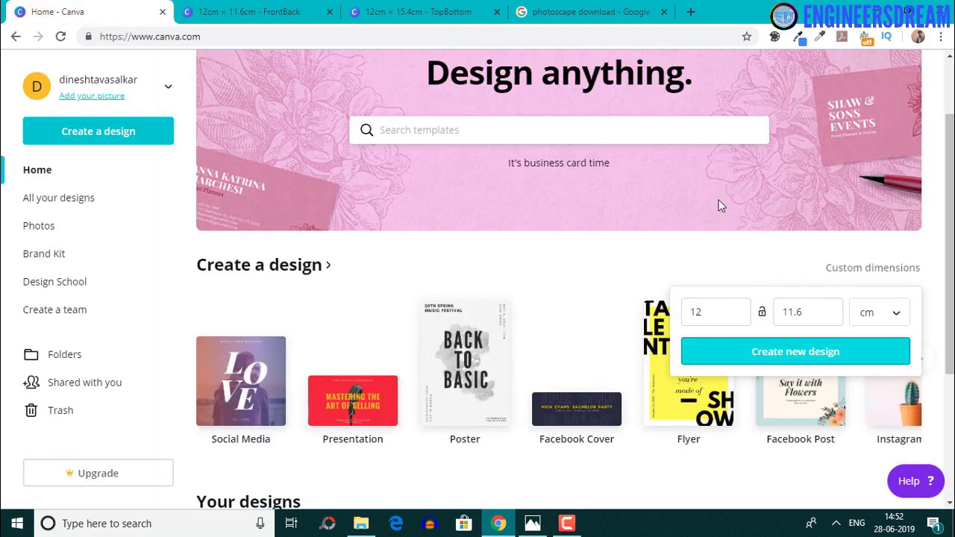
mouse_move(532, 523)
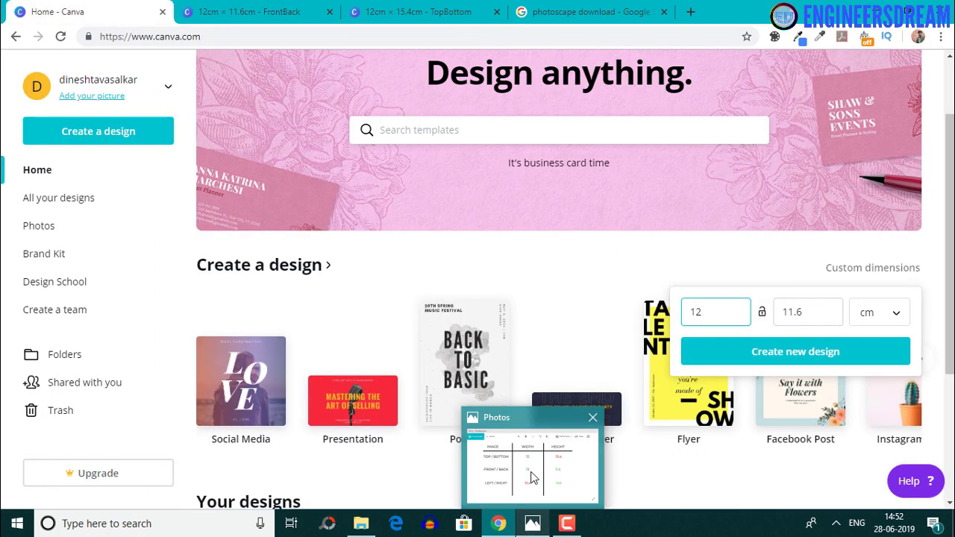
click(533, 478)
double_click(717, 313)
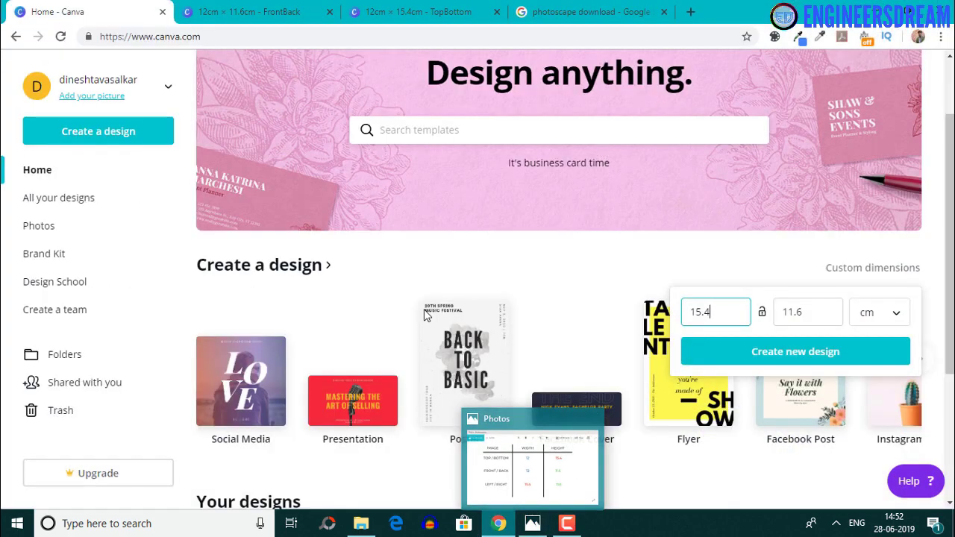
mouse_move(533, 522)
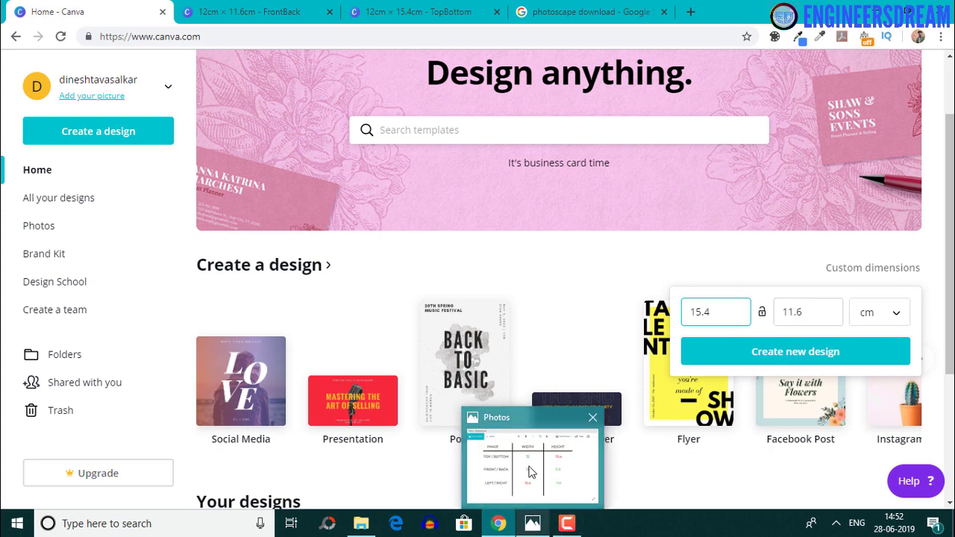
click(530, 472)
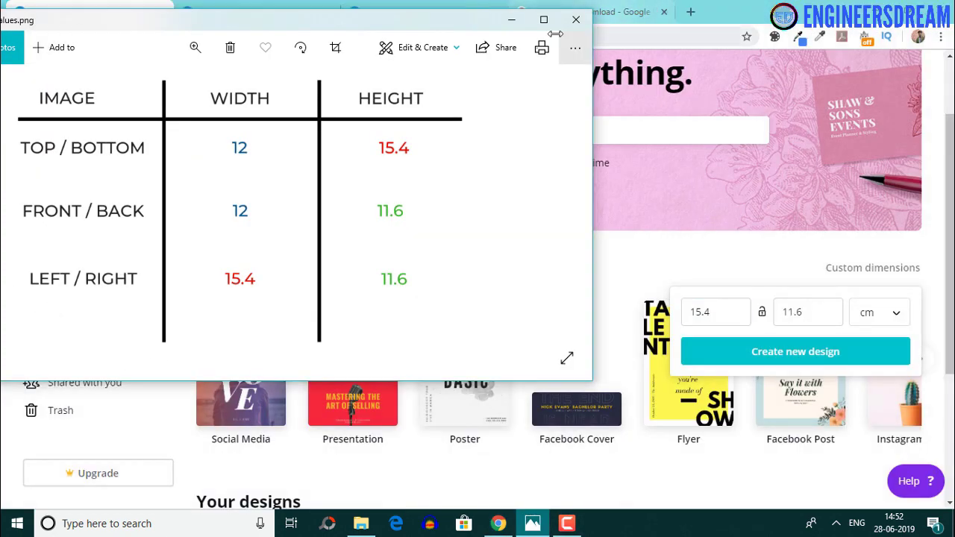
click(511, 20)
click(783, 352)
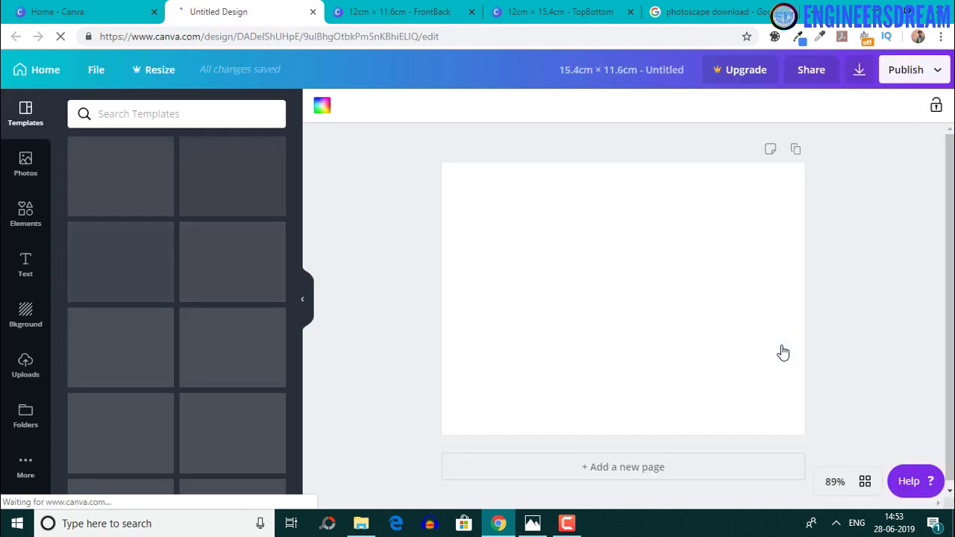
Step: Place the uploaded left face image on the first page, turned upright, and stretch it to fill the page
click(25, 366)
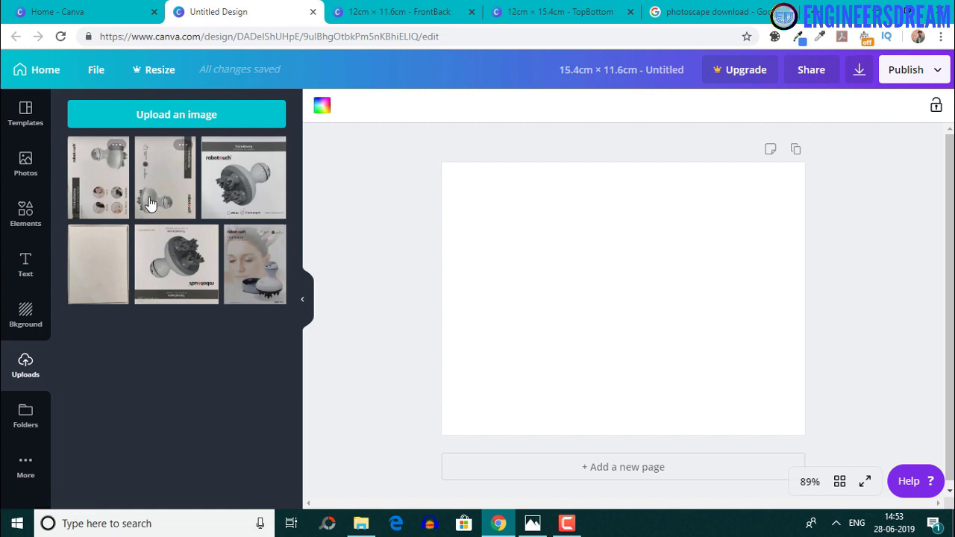
drag(165, 206, 709, 299)
drag(593, 315, 572, 276)
drag(664, 324, 821, 419)
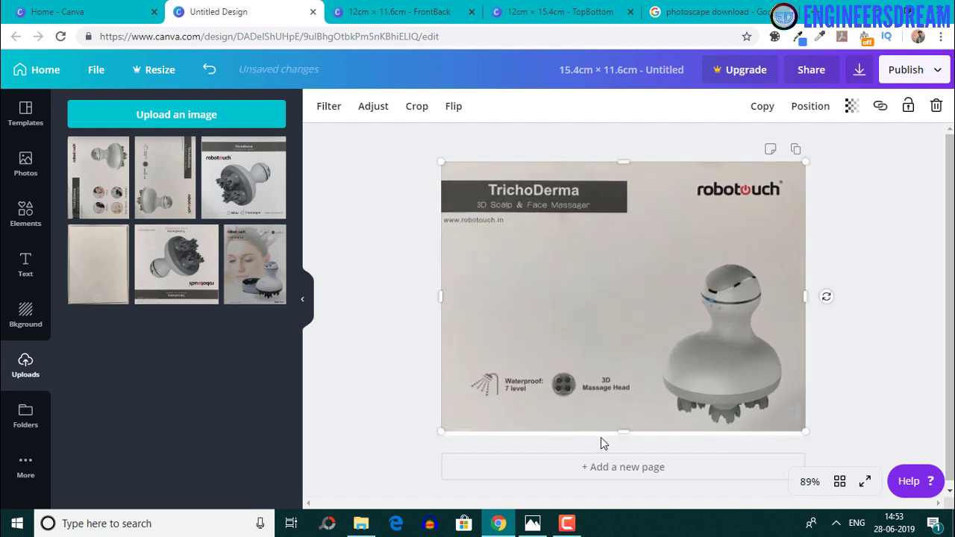
drag(621, 429, 623, 431)
Step: Add a second page, place the uploaded right face image rotated 90° on it, and stretch it to fill the page
click(561, 462)
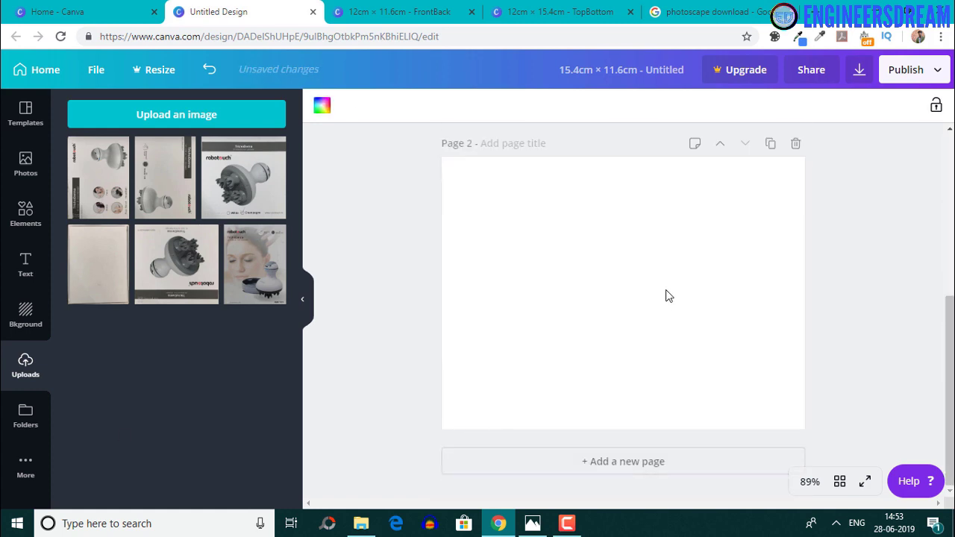
drag(100, 192, 644, 371)
drag(625, 433, 414, 305)
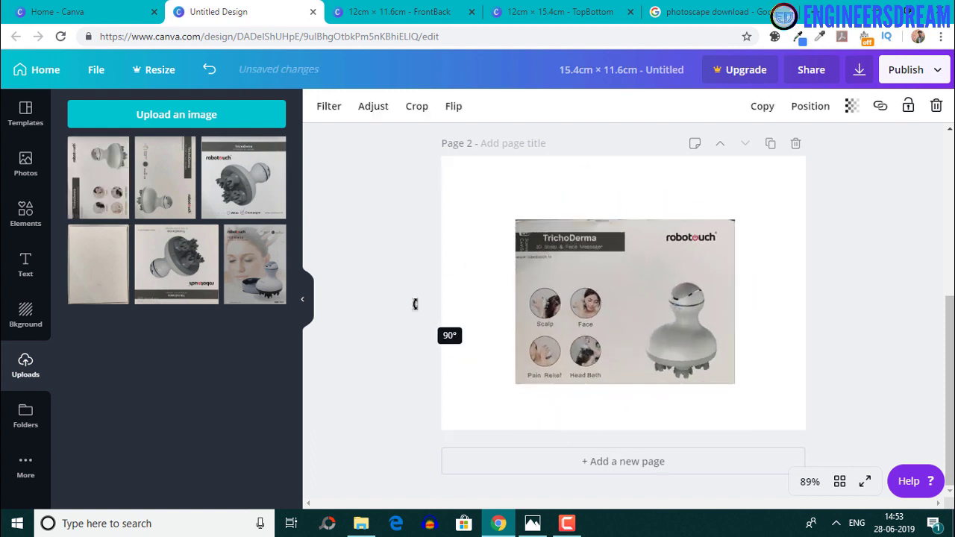
drag(676, 336, 552, 275)
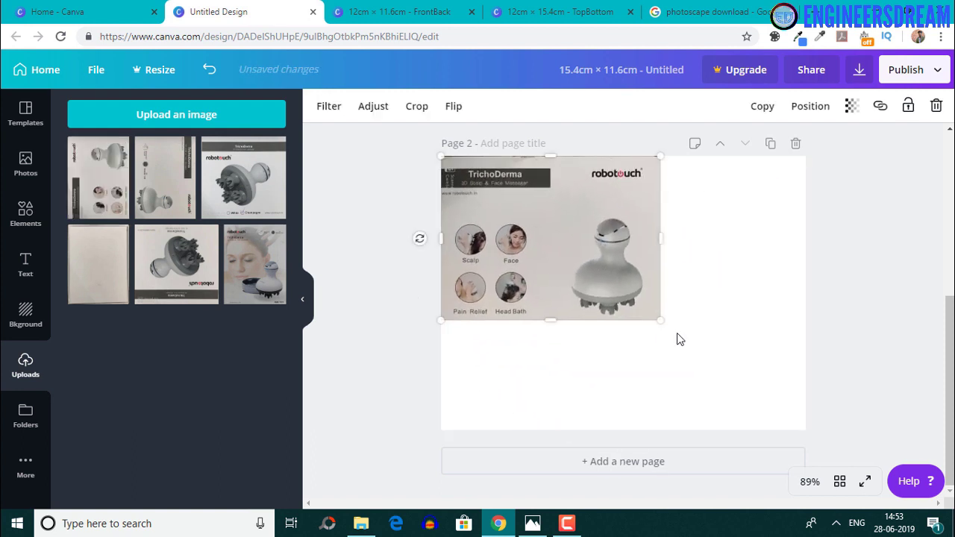
drag(661, 322, 813, 421)
drag(626, 428, 629, 432)
Step: Rename the 15.4 cm × 11.6 cm design as LeftRight
scroll(891, 258, up, 5)
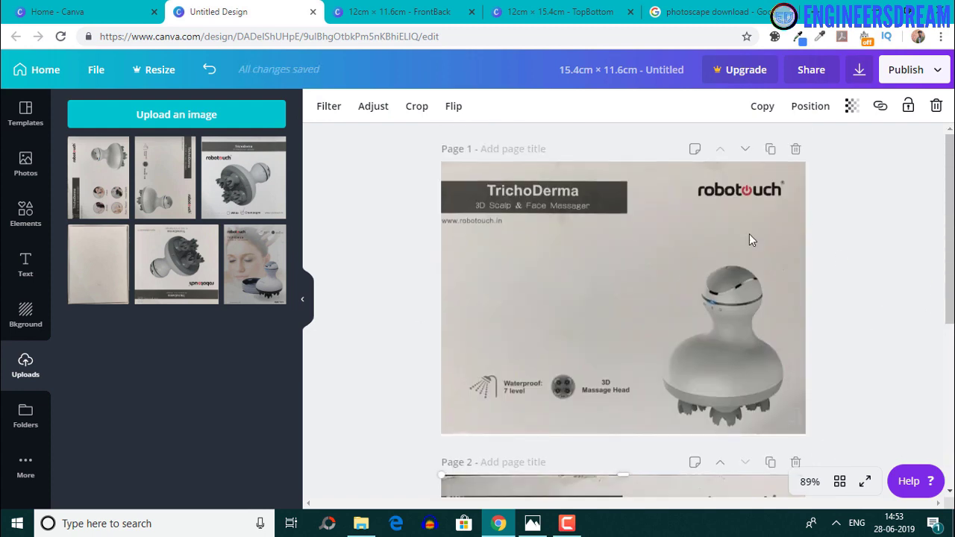
click(652, 70)
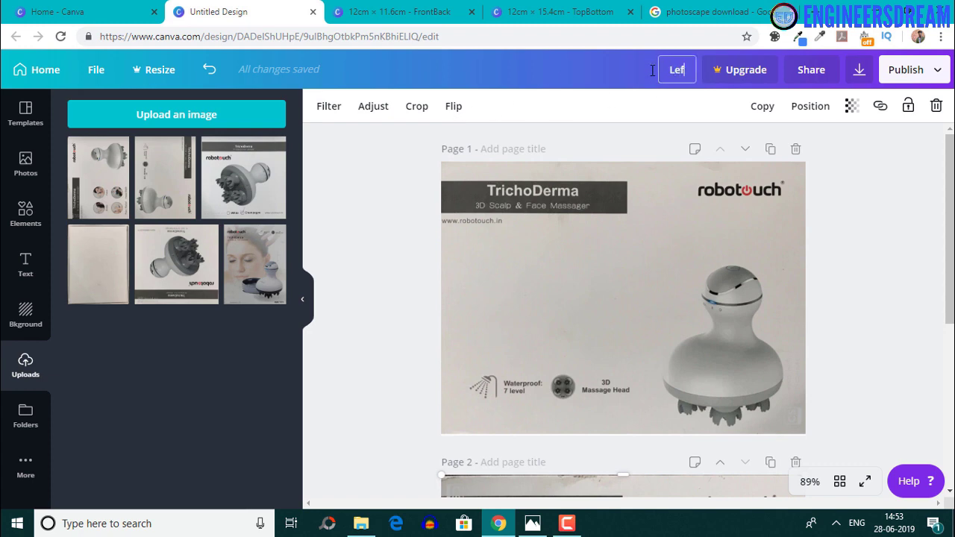
click(400, 12)
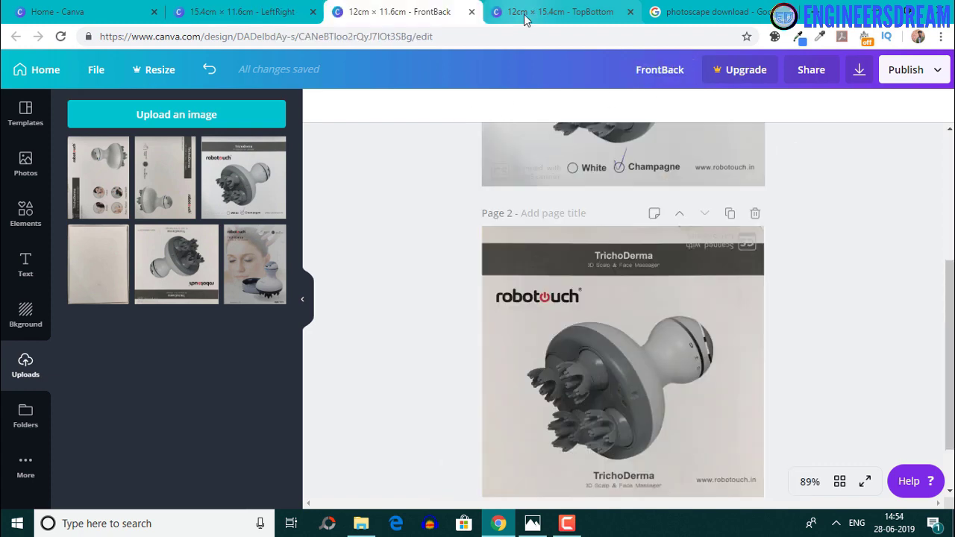
Step: Download all pages of the TopBottom design as PNG
click(558, 13)
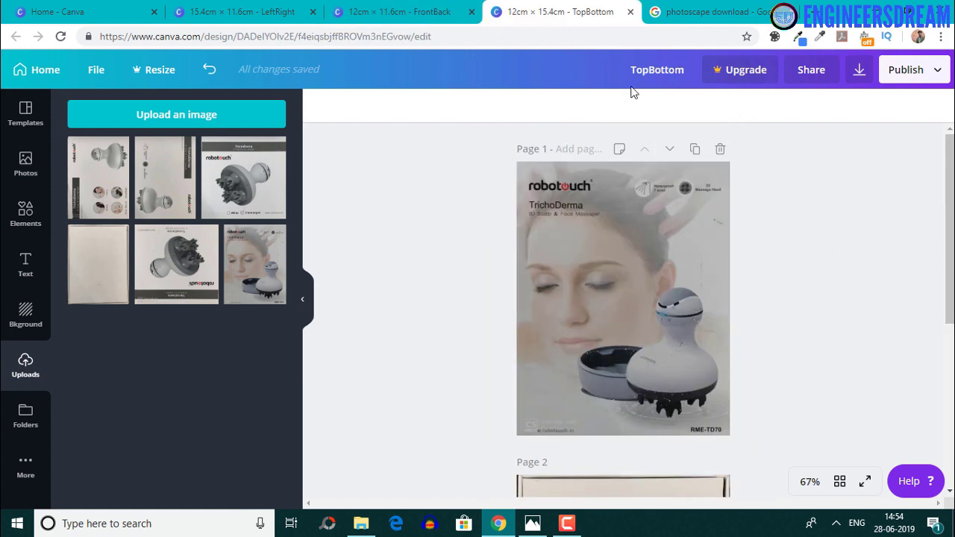
click(859, 71)
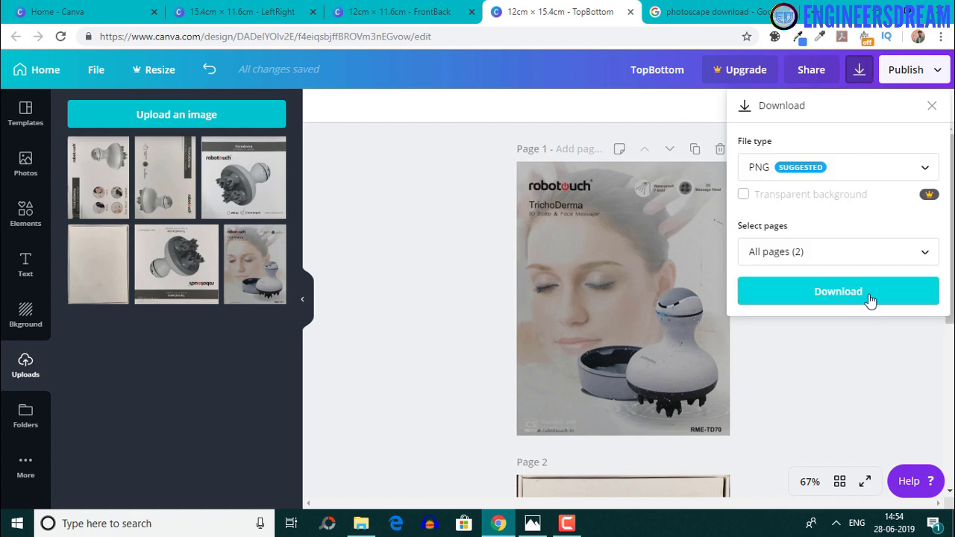
click(870, 299)
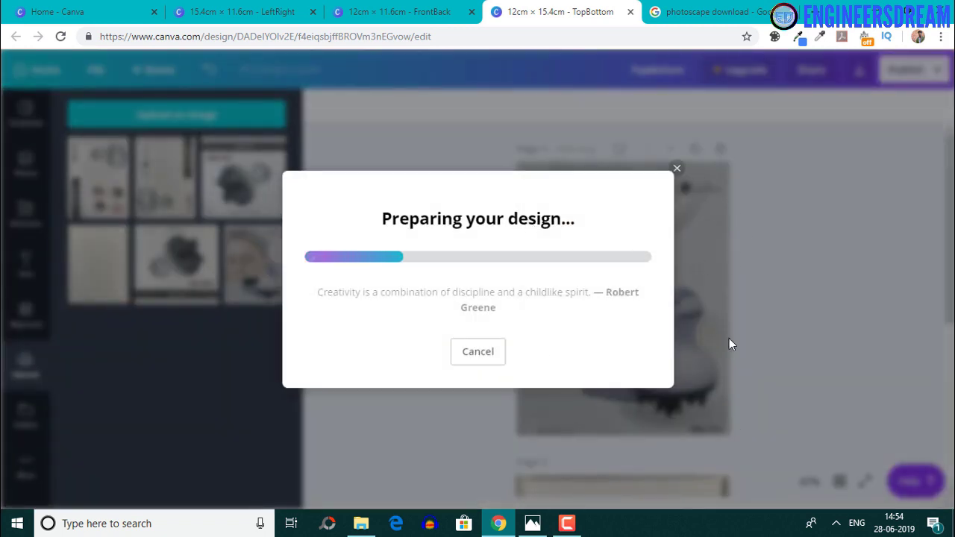
Step: Download all pages of the FrontBack design as PNG
click(416, 13)
click(860, 71)
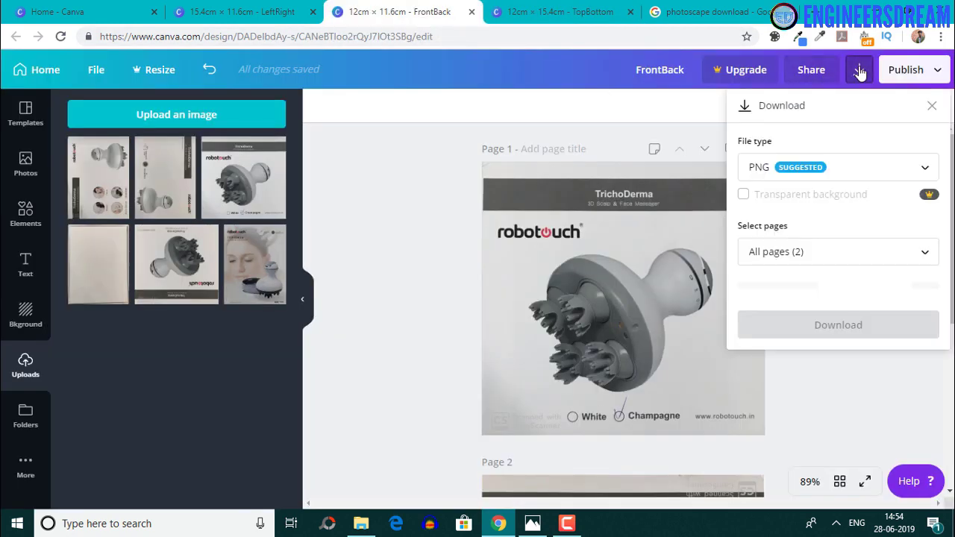
click(802, 293)
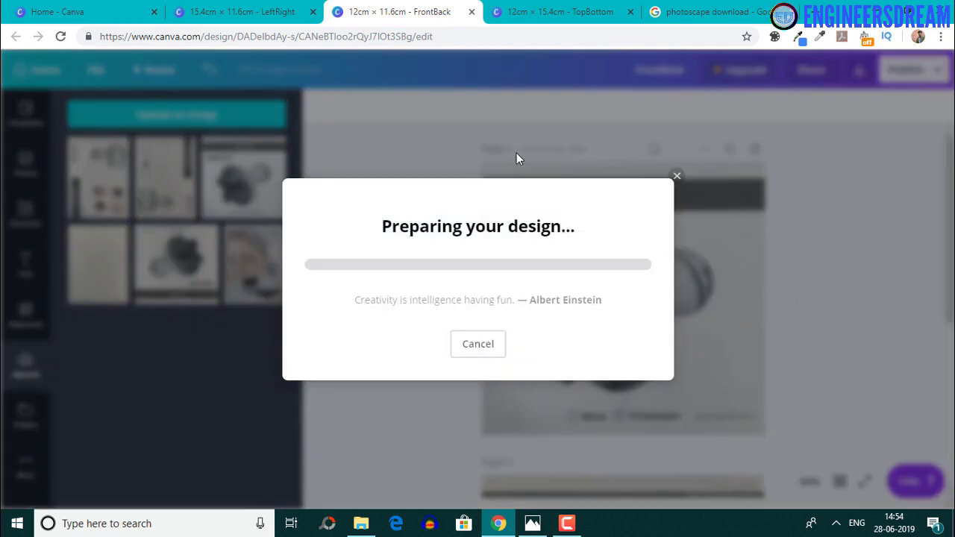
Step: Download all pages of the LeftRight design as PNG and dismiss the Canva Pro trial offer
click(281, 13)
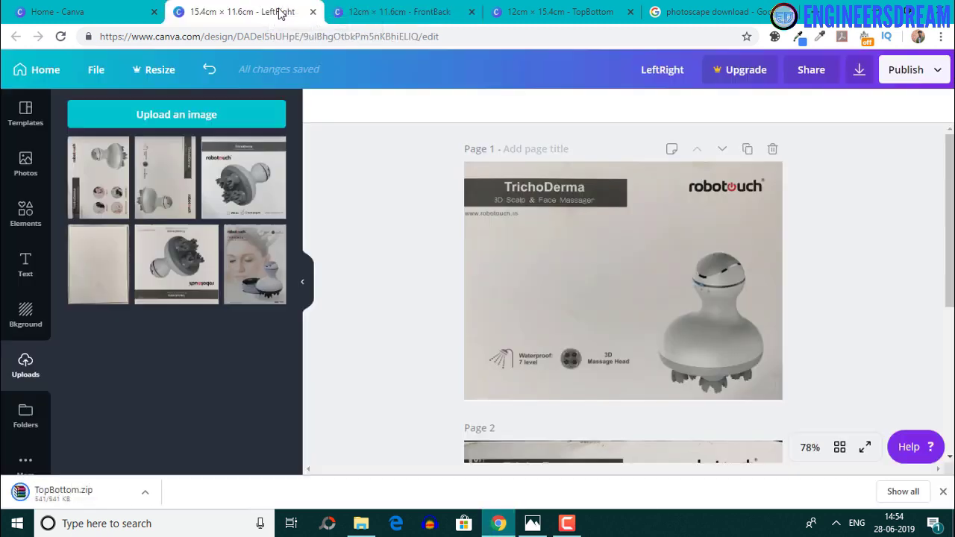
click(861, 71)
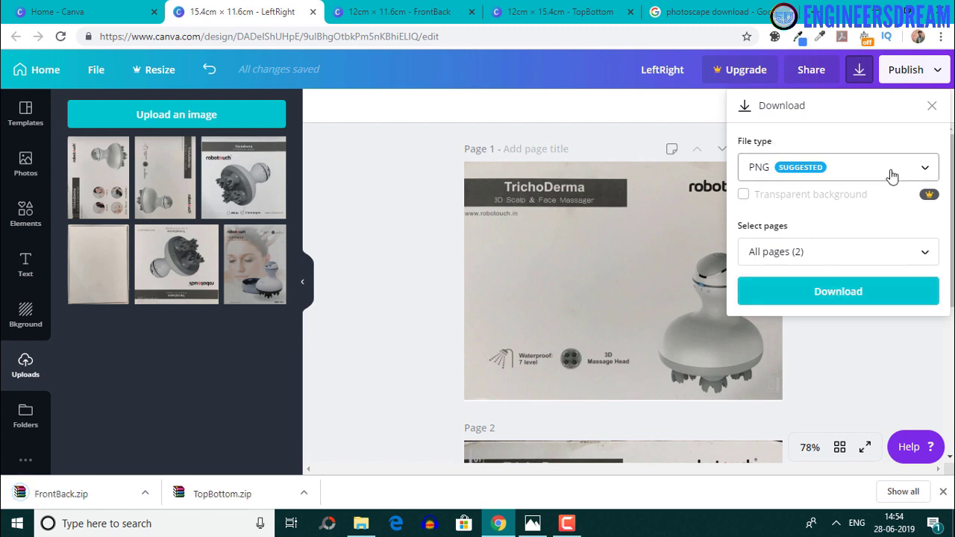
click(832, 298)
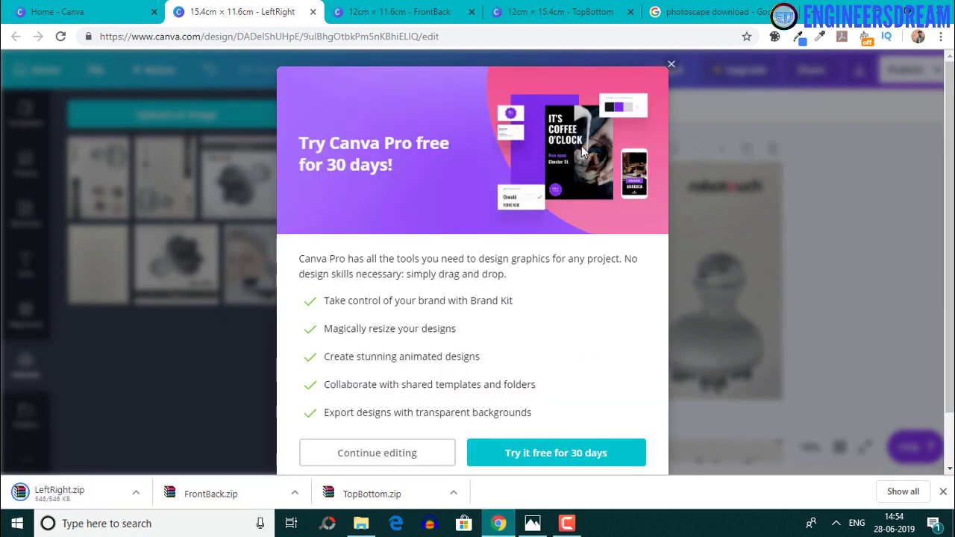
click(672, 69)
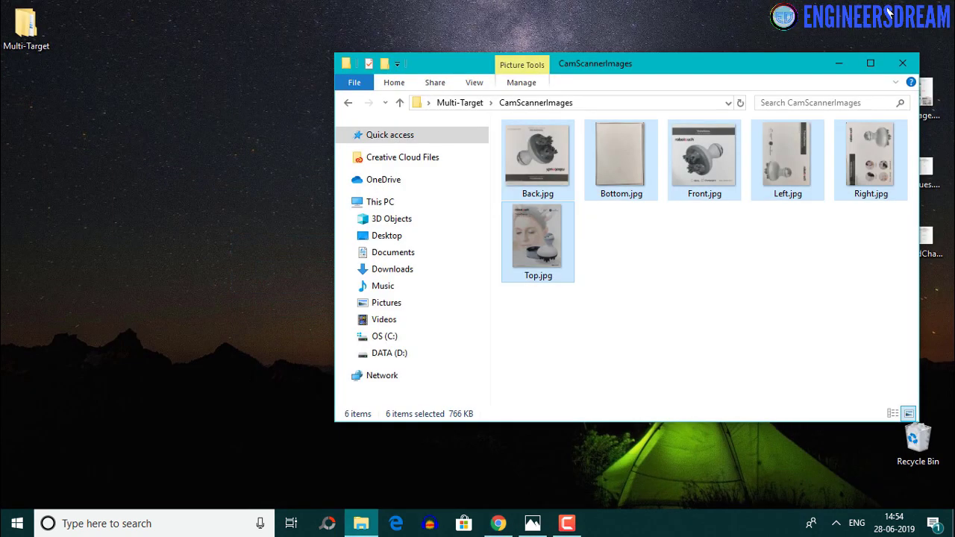
Step: Switch to the CanvaImages folder in File Explorer and extract FrontBack.zip there
key(alt+Up)
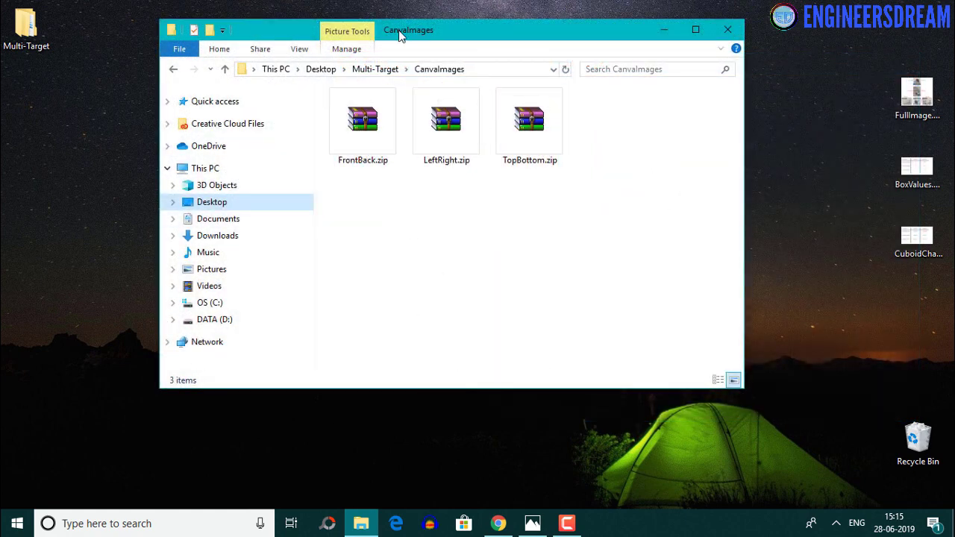
right_click(365, 140)
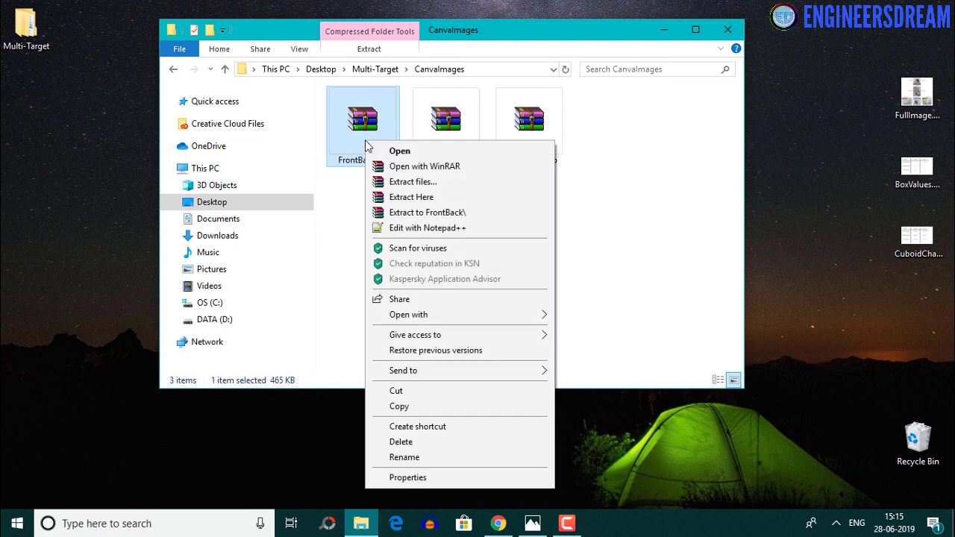
click(415, 200)
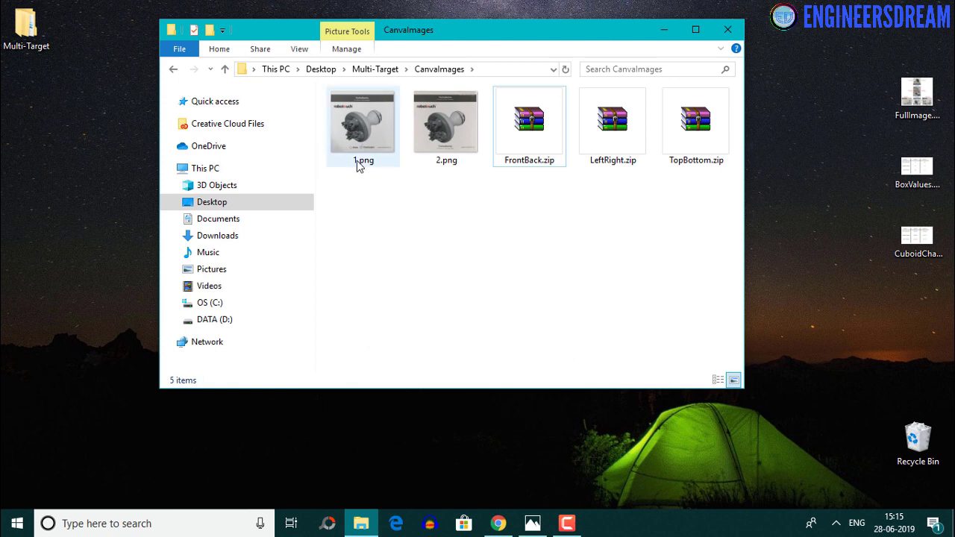
Step: Rename the extracted 1.png as Front.png and 2.png as Back.png
click(356, 160)
click(357, 161)
text(Front)
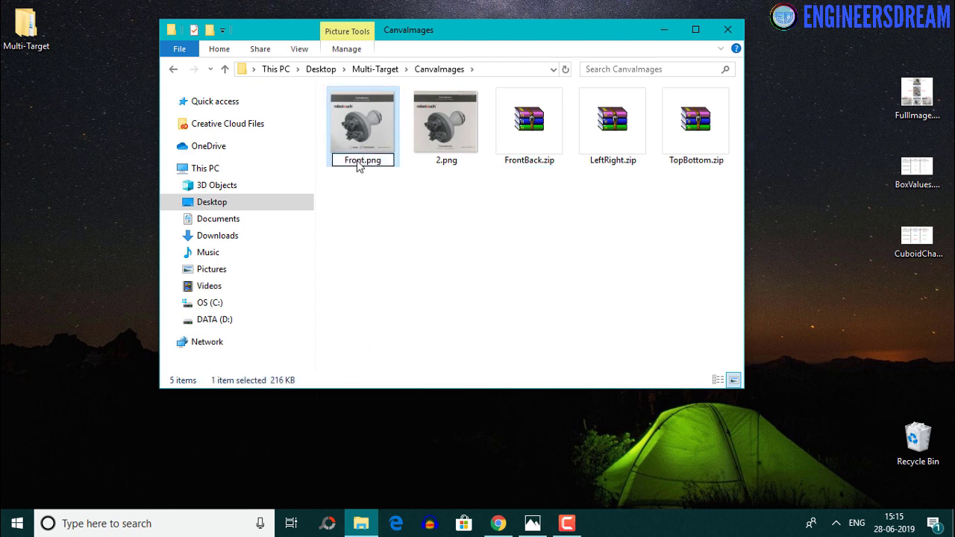
key(Return)
click(357, 160)
click(357, 160)
text(Bac)
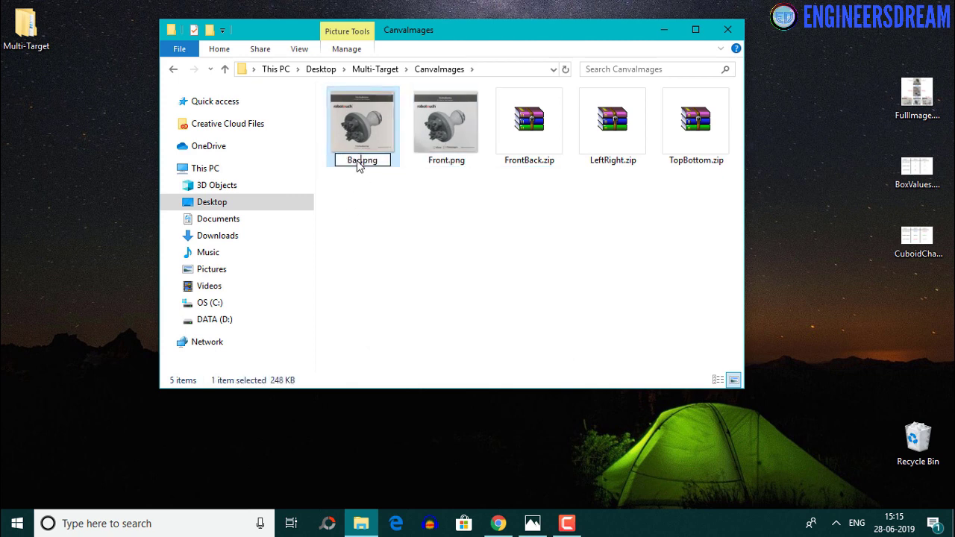
text(k)
key(Return)
click(627, 239)
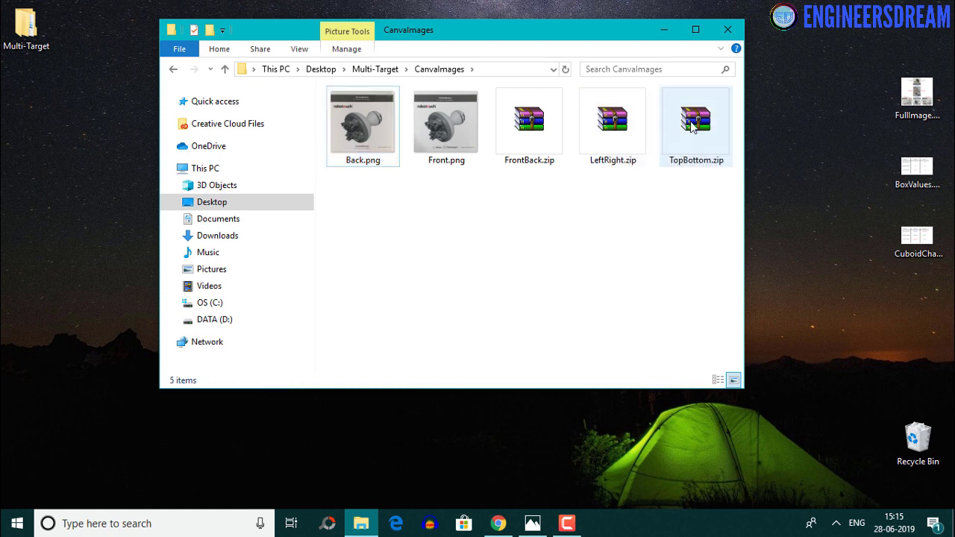
Step: Extract LeftRight.zip into the same folder and rename 1.png as Left.png and 2.png as Right.png
right_click(590, 128)
click(619, 179)
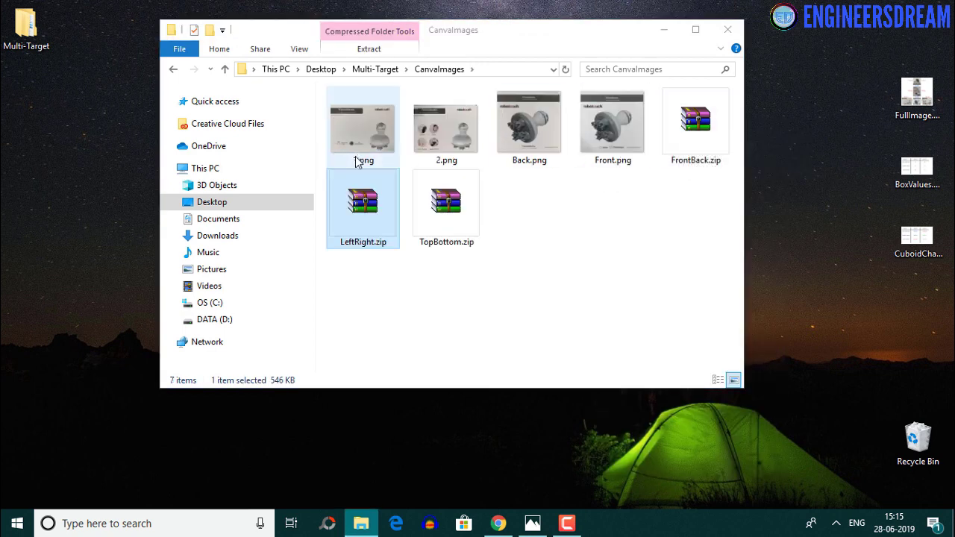
click(357, 165)
click(357, 166)
text(Left)
key(Tab)
text(Right)
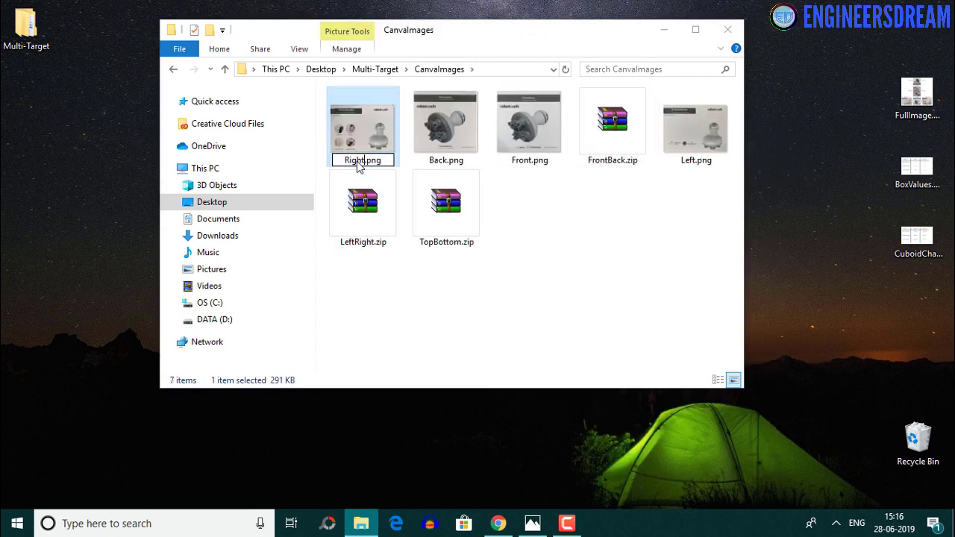
key(Return)
Step: Extract TopBottom.zip into the same folder and rename 1.png as Top.png and 2.png as Bottom.png
right_click(444, 209)
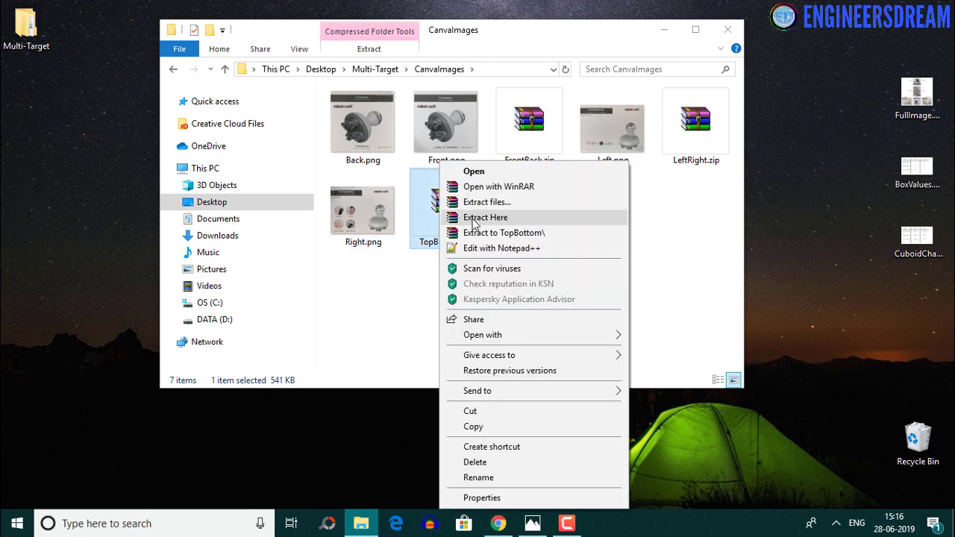
click(467, 216)
click(355, 160)
click(356, 162)
text(Top)
key(Tab)
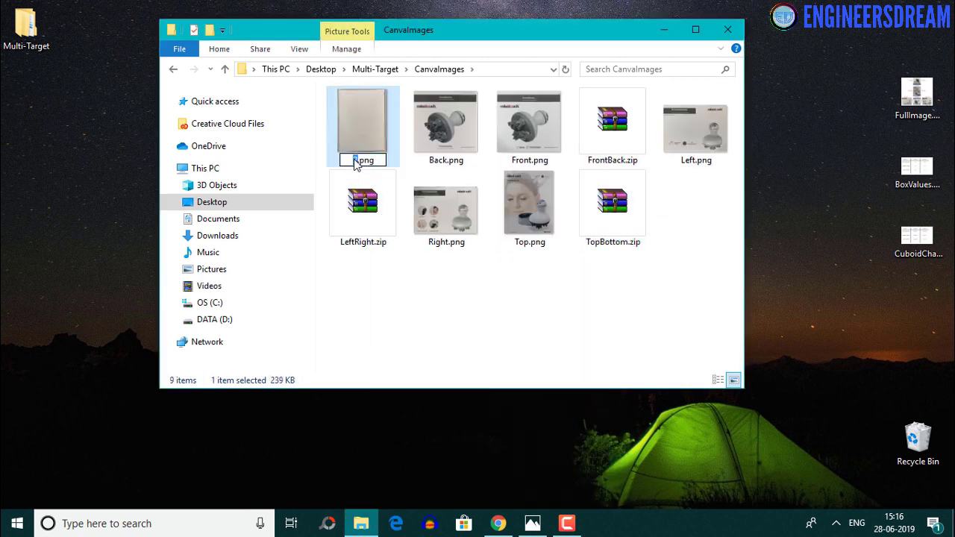
text(Bottom)
key(Return)
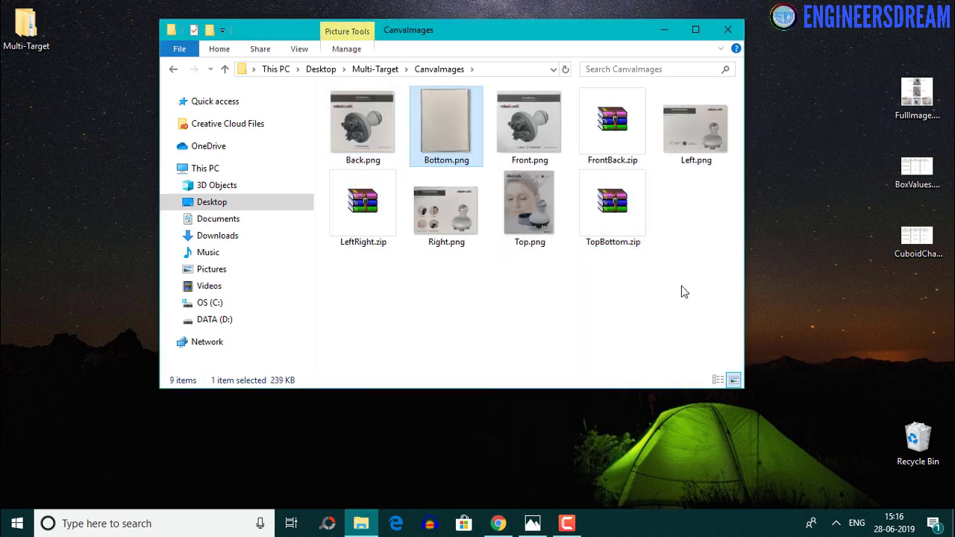
Step: Delete the three archives FrontBack.zip, LeftRight.zip and TopBottom.zip from the CanvaImages folder
click(634, 220)
click(661, 284)
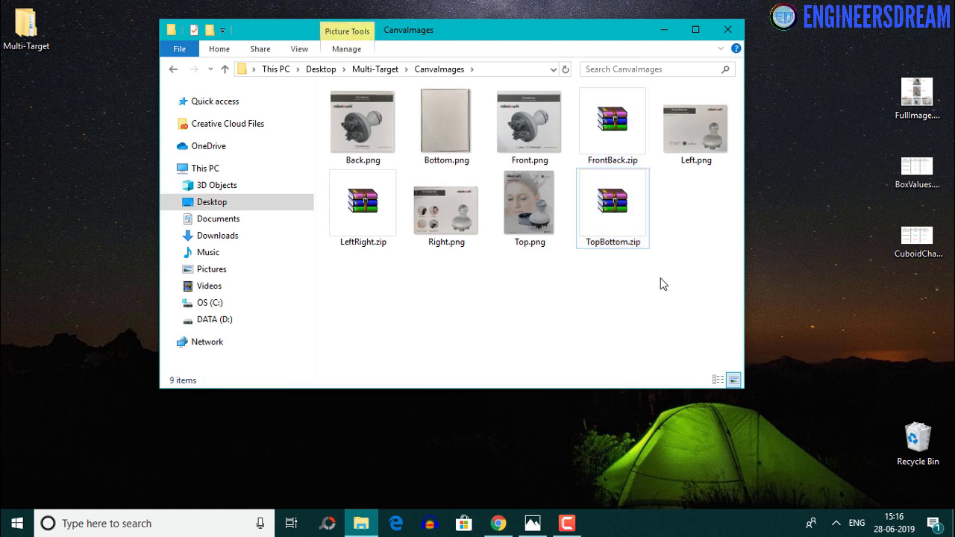
click(631, 235)
ctrl+click(616, 135)
ctrl+click(348, 222)
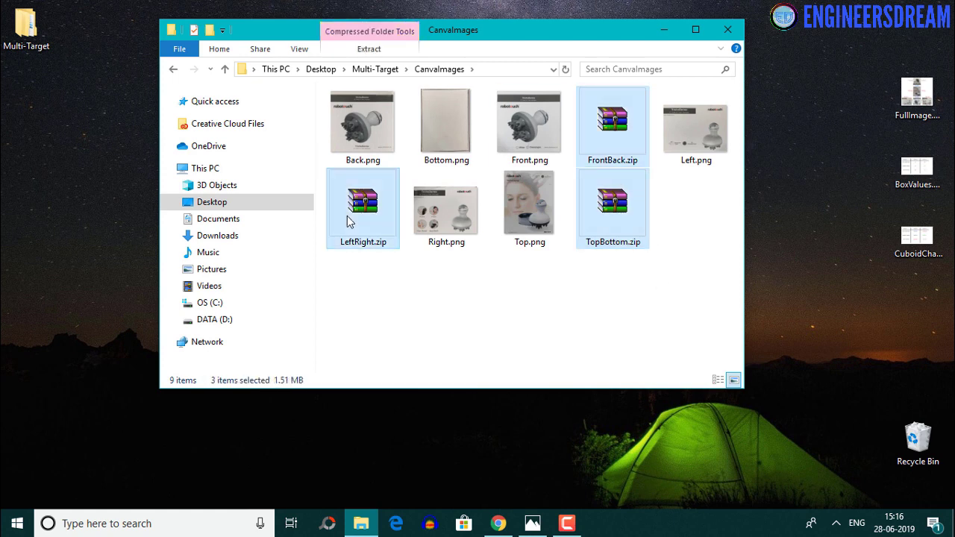
key(Delete)
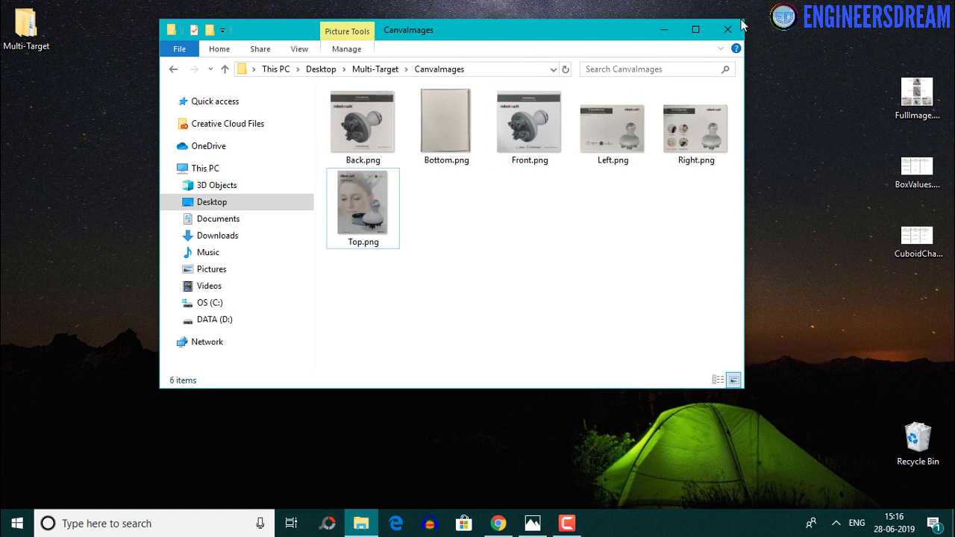
Step: Enlarge the CanvaImages window and show the BoxValues.png size table below the face images
drag(741, 20, 792, 0)
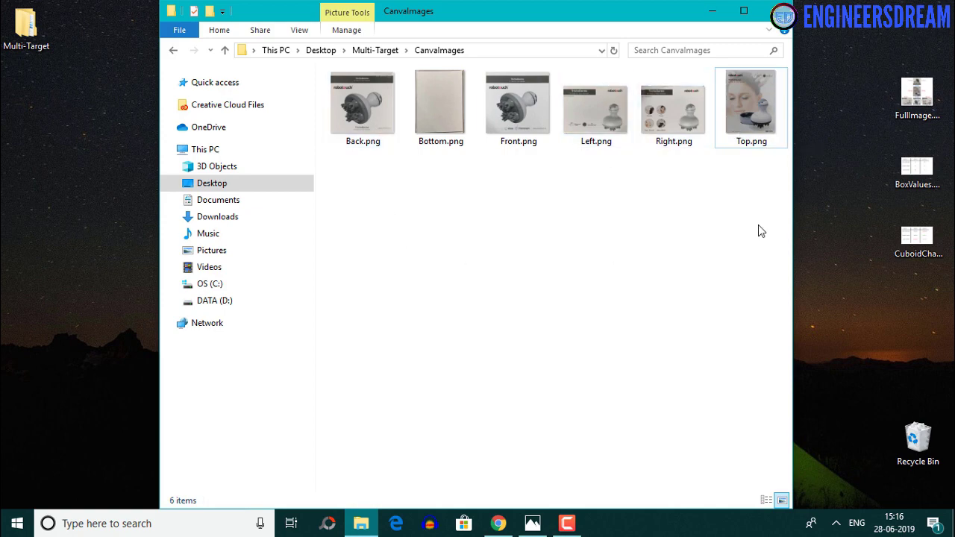
click(533, 521)
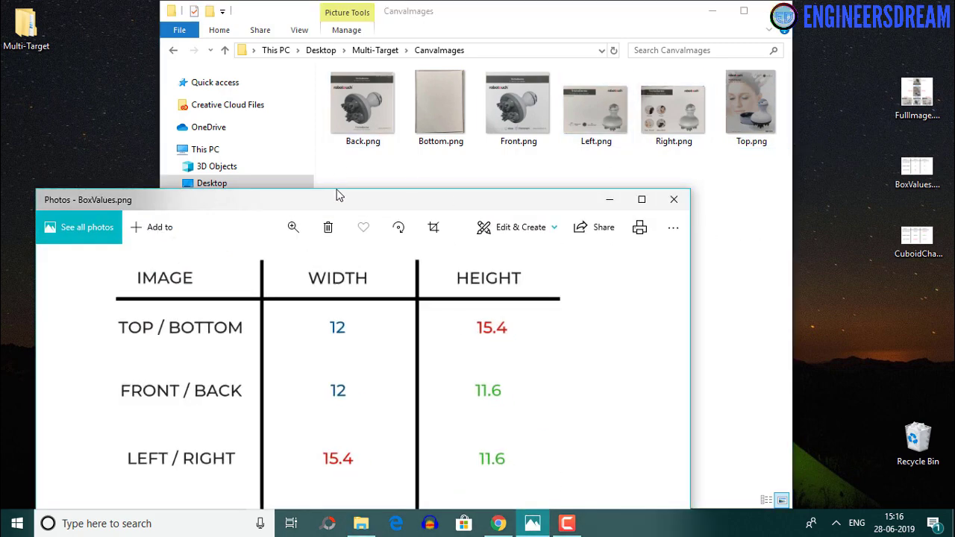
drag(335, 196, 721, 198)
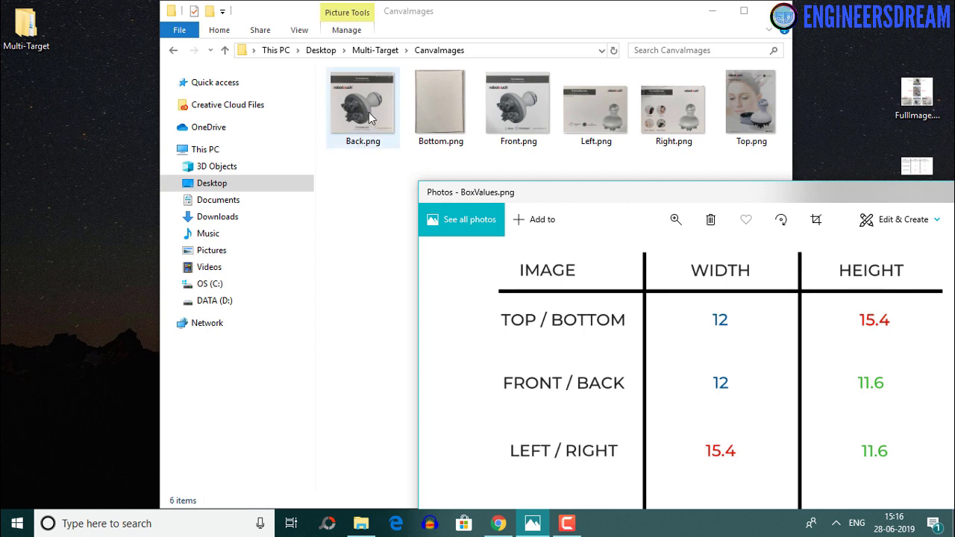
Step: View the detailed properties of Front.png to check its pixel width and height
click(513, 116)
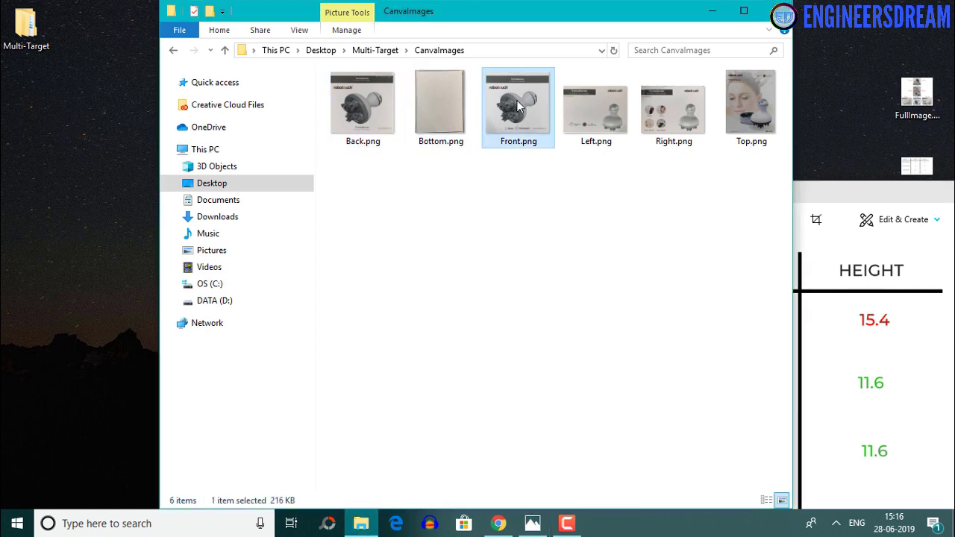
right_click(511, 119)
click(571, 498)
click(606, 133)
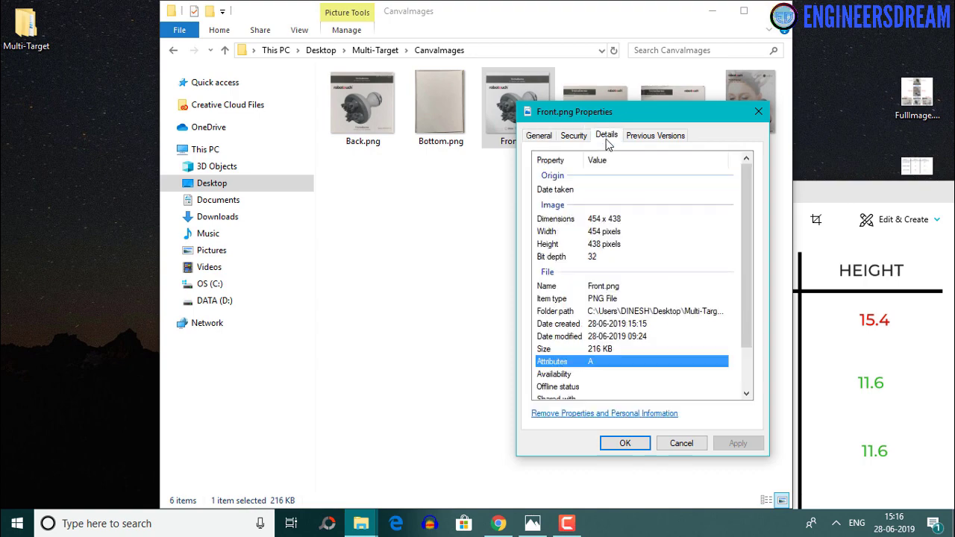
drag(647, 116, 234, 137)
Step: View the detailed properties of Top.png beside those of Front.png to compare their pixel dimensions
click(824, 187)
right_click(720, 101)
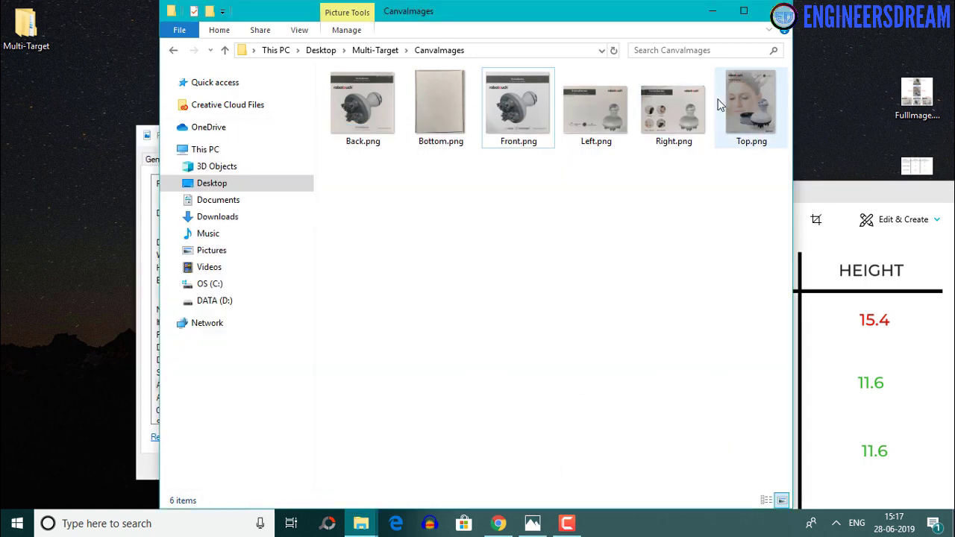
right_click(740, 80)
click(769, 498)
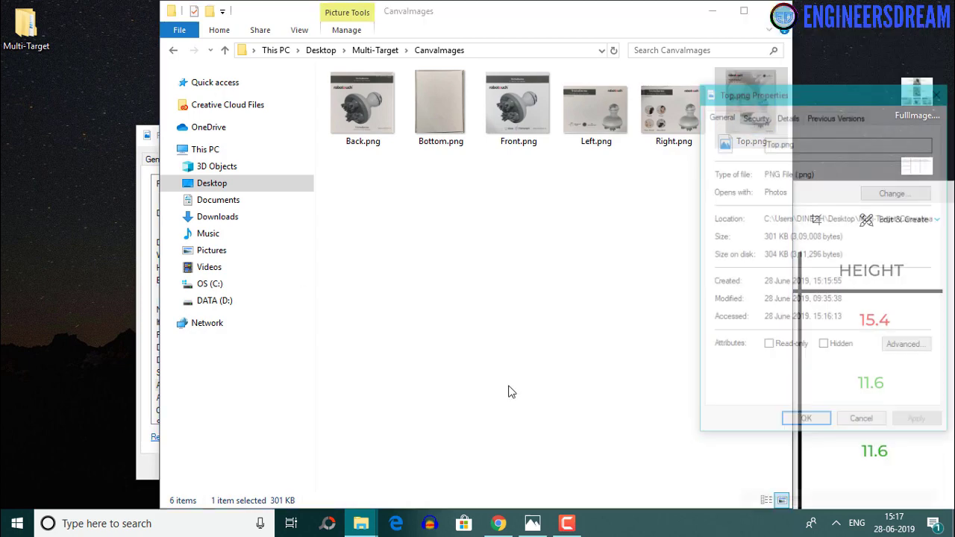
click(147, 137)
drag(170, 136, 345, 117)
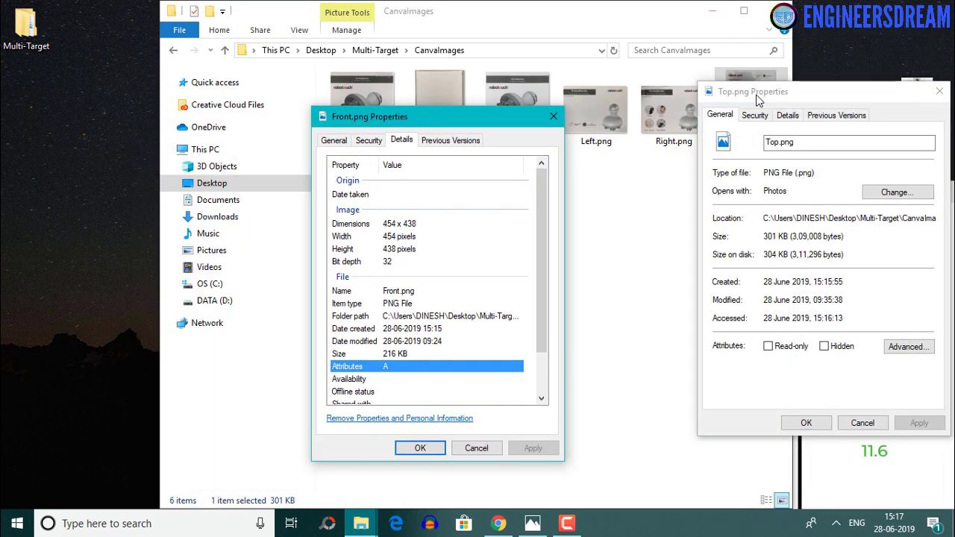
drag(757, 101, 662, 130)
click(693, 145)
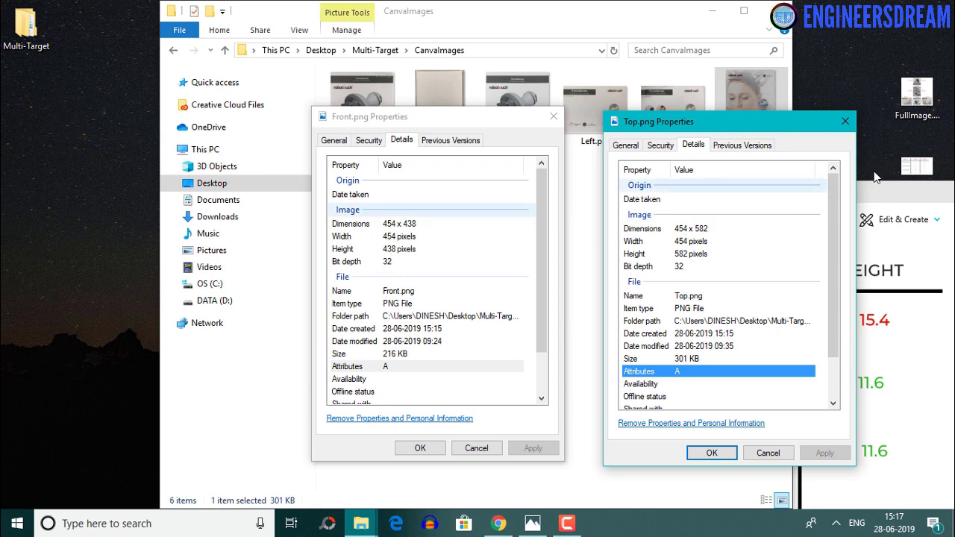
Step: Check the BoxValues.png size table, close the Front.png and Top.png properties, and place the table below the face images
click(876, 202)
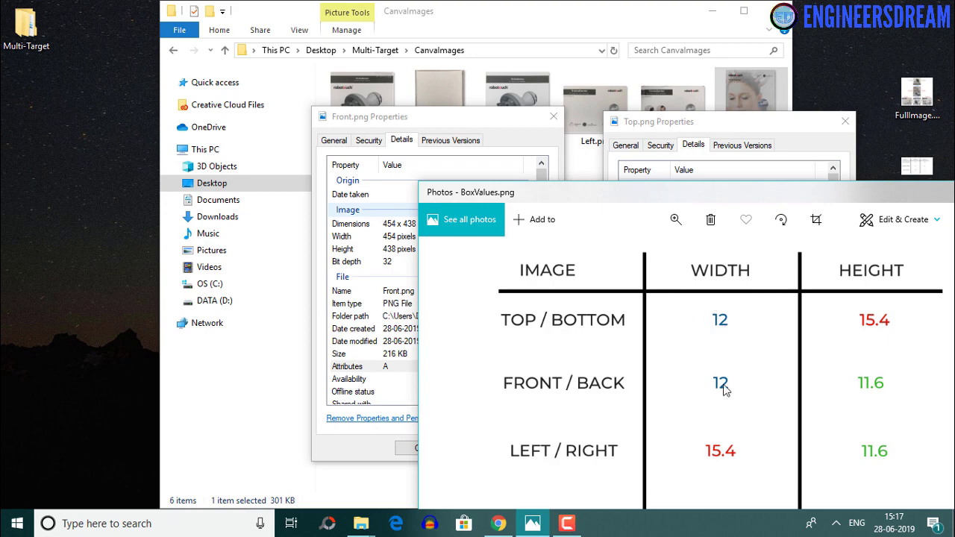
click(553, 116)
click(845, 121)
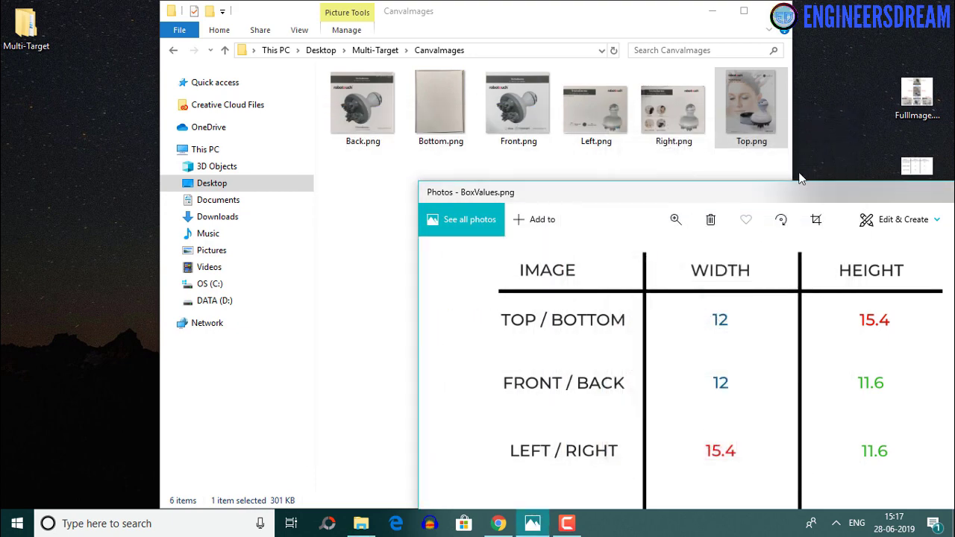
drag(764, 186, 709, 120)
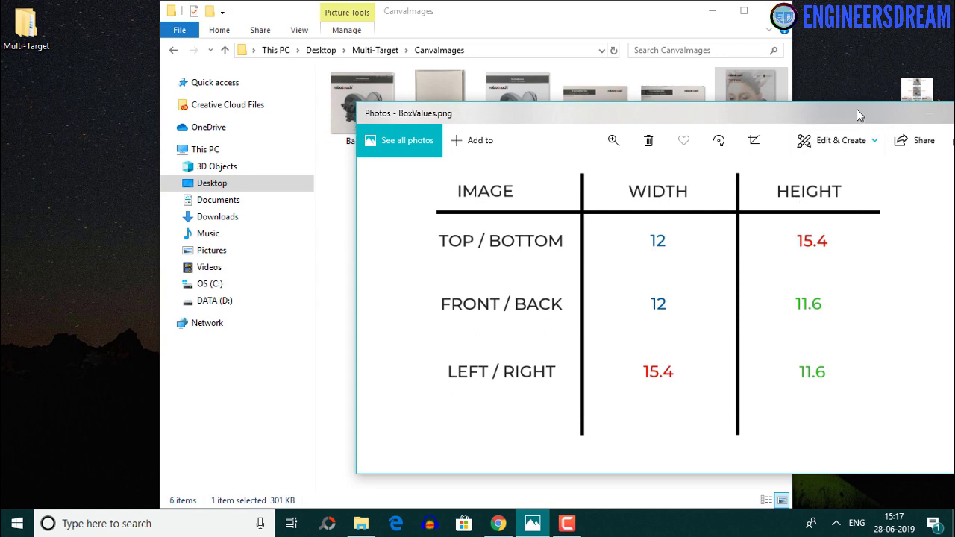
drag(856, 112, 855, 214)
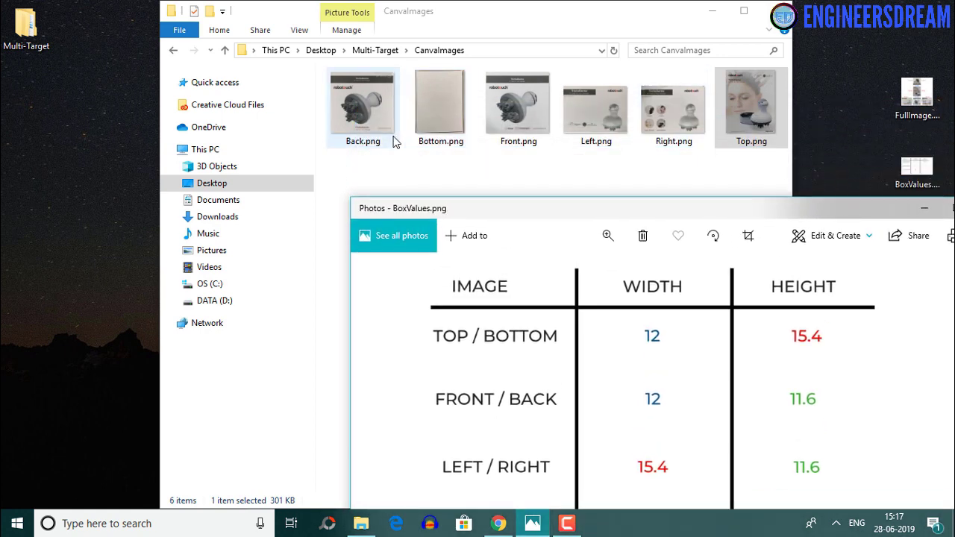
Step: View the detailed properties of Front.png and place their window clear of the remaining face images
right_click(515, 112)
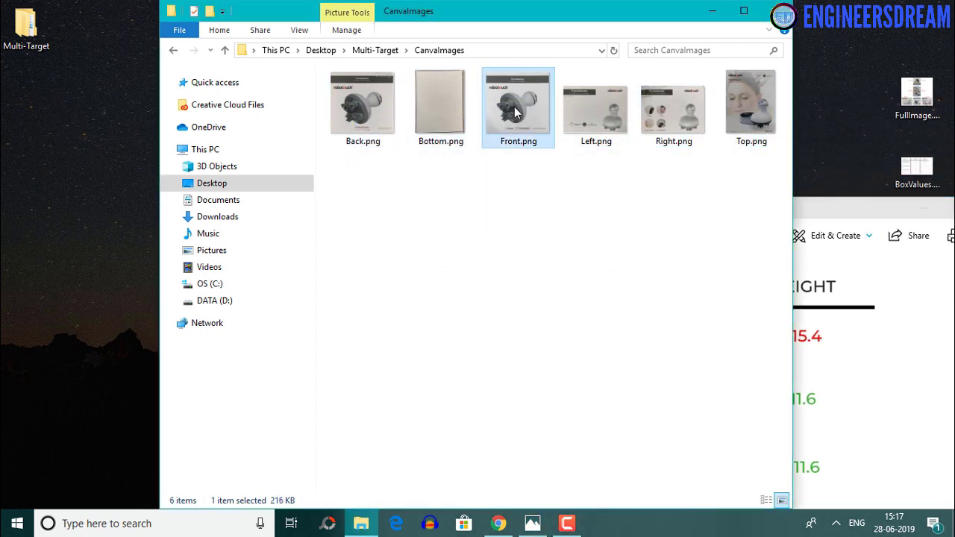
click(556, 497)
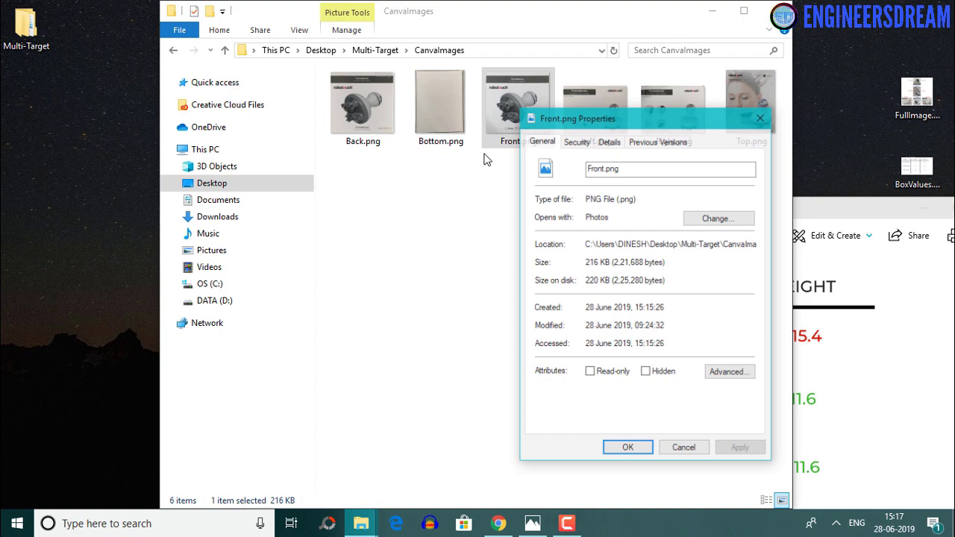
click(609, 141)
drag(649, 117, 350, 116)
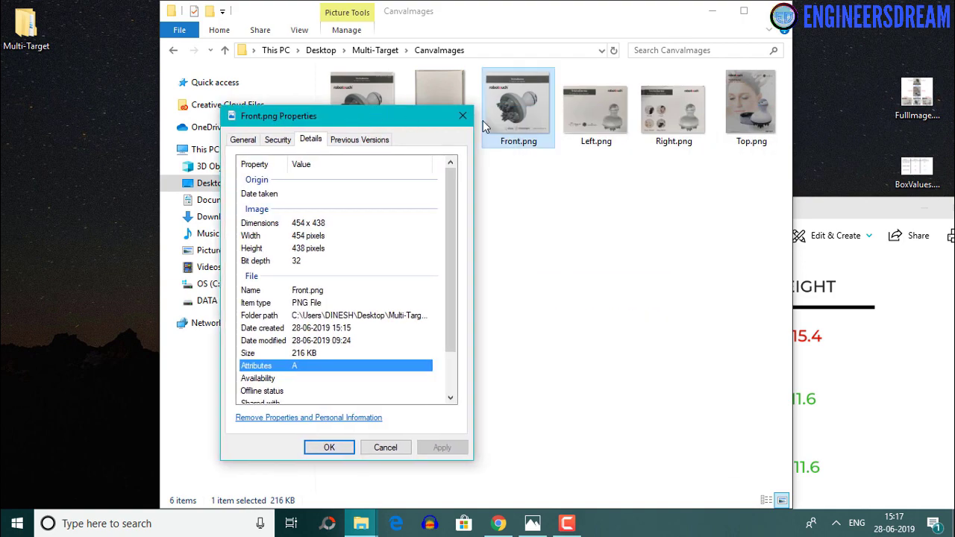
Step: View the detailed properties of Left.png to check its pixel width and height
right_click(599, 106)
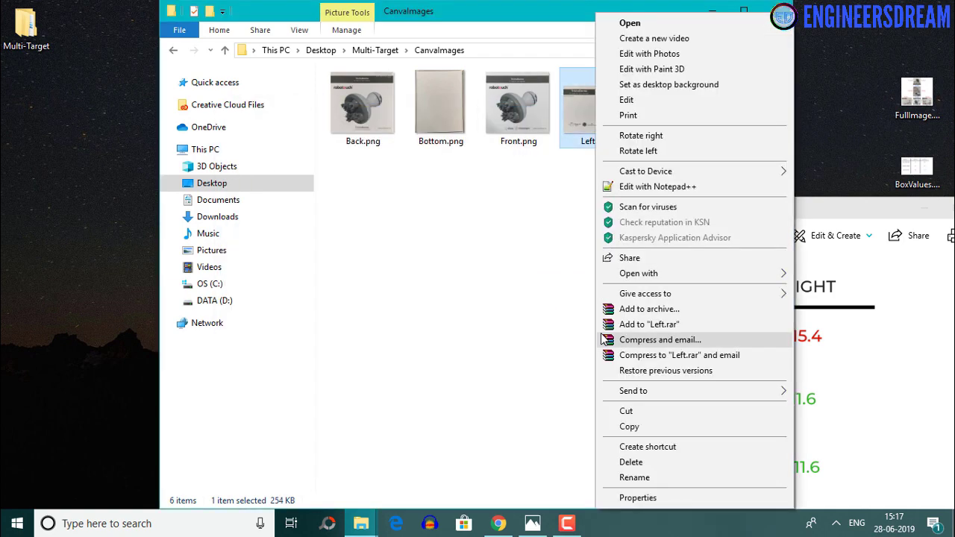
click(634, 499)
click(691, 145)
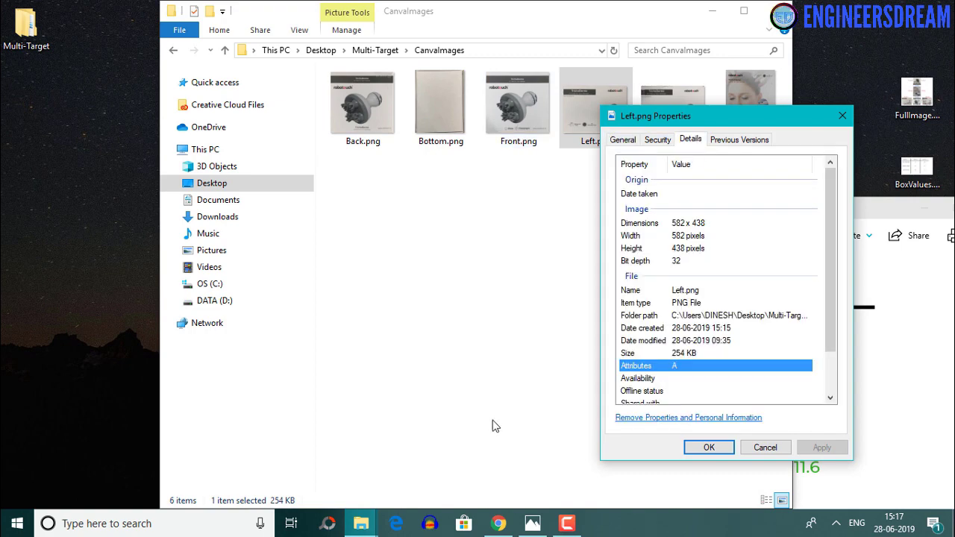
mouse_move(533, 523)
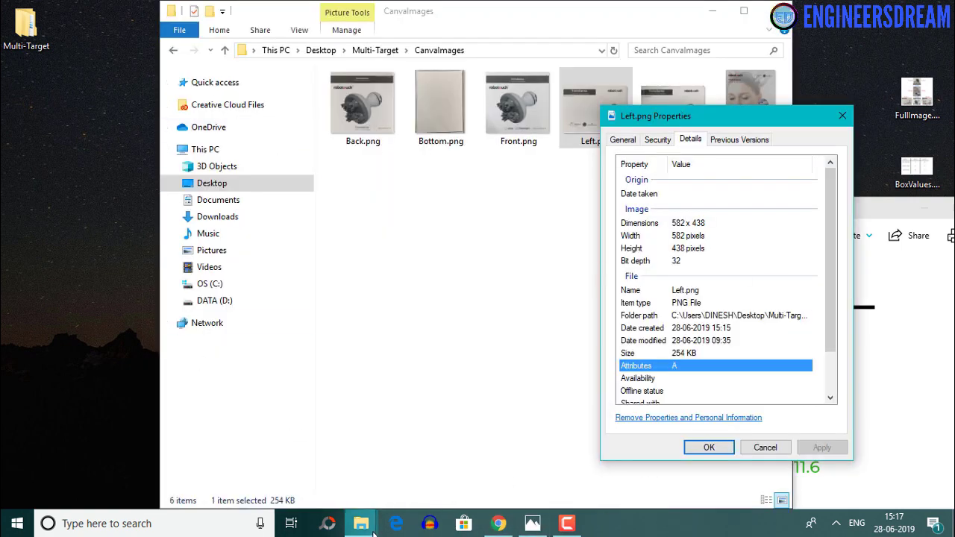
mouse_move(373, 530)
Step: Arrange the narrowed BoxValues.png table beside the Front.png and Left.png properties to compare their shared height
click(381, 459)
drag(361, 121, 467, 125)
click(646, 116)
drag(871, 219, 423, 127)
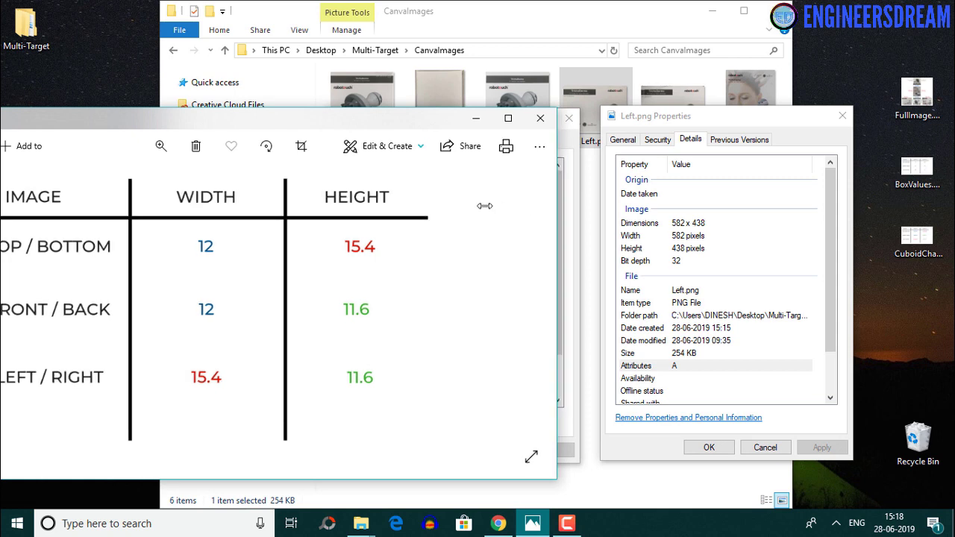
drag(486, 206, 348, 206)
drag(475, 112, 507, 110)
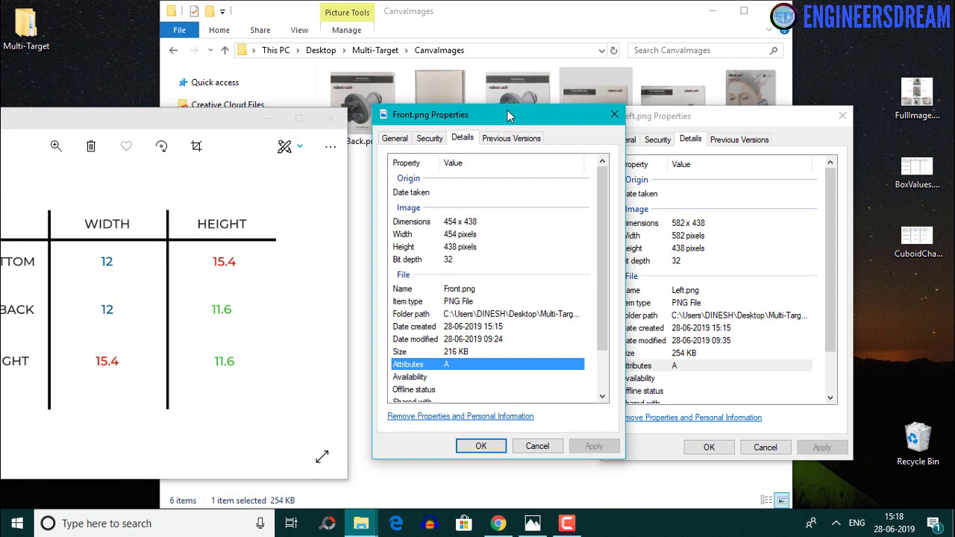
click(672, 121)
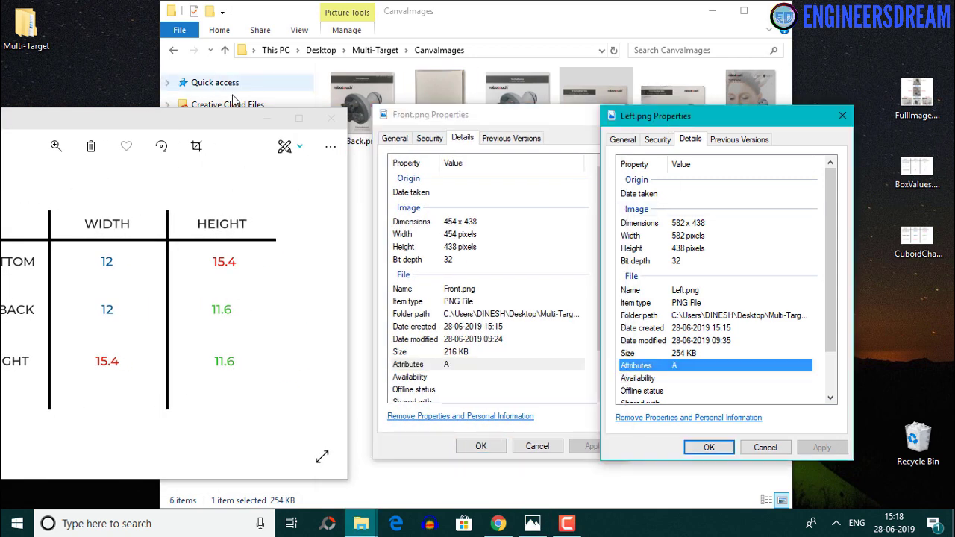
drag(234, 118, 287, 122)
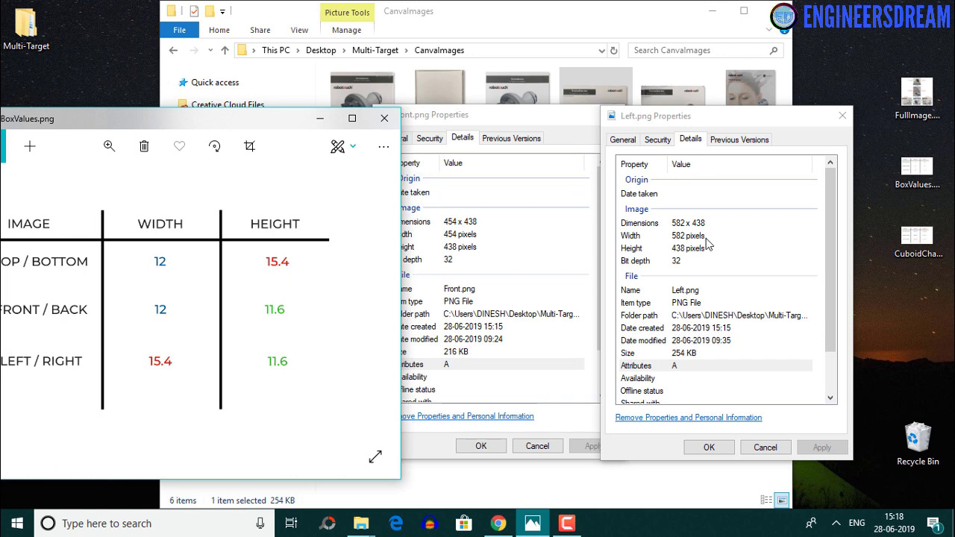
Step: Close the BoxValues.png table and the Front.png and Left.png properties, and clear the file selection
click(384, 118)
key(Escape)
click(843, 116)
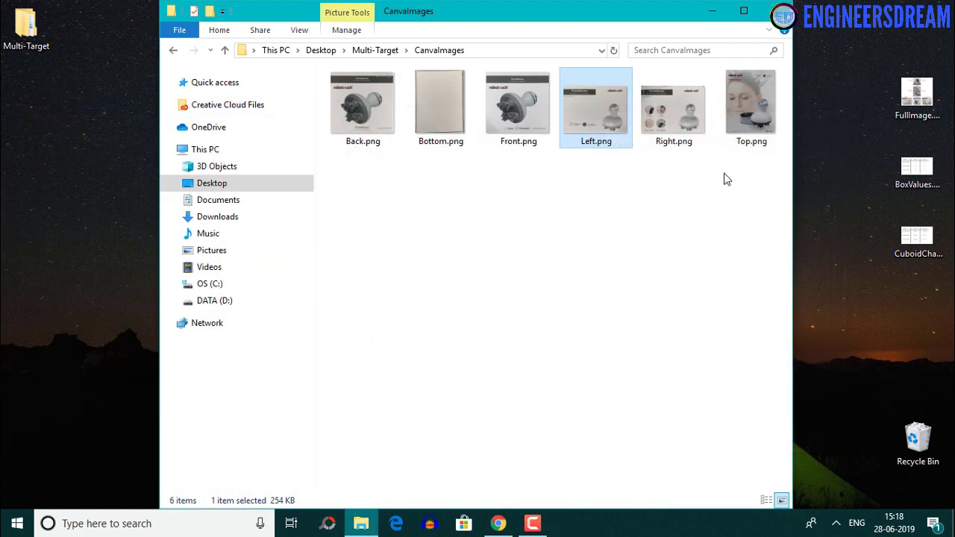
click(396, 241)
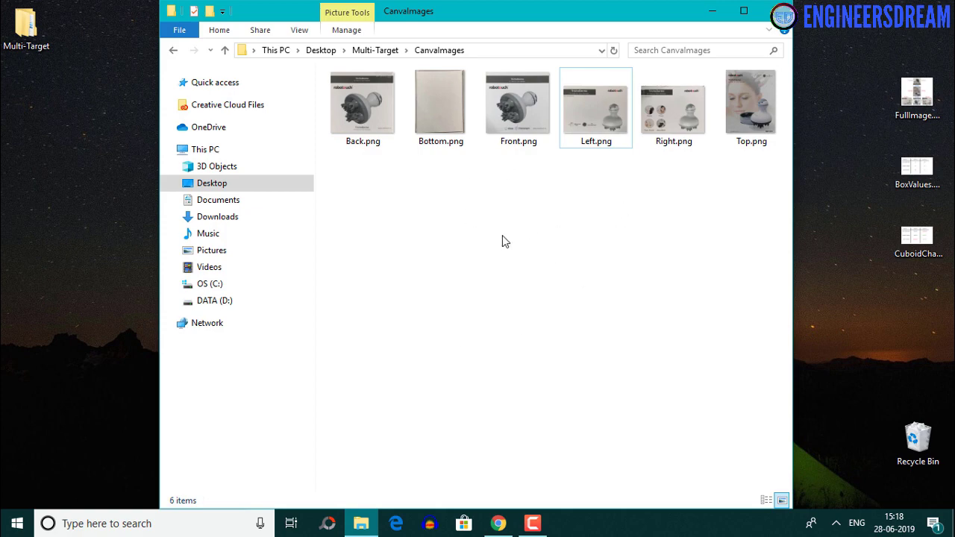
Step: View the detailed properties of Left.png again to recheck its pixel dimensions
right_click(595, 91)
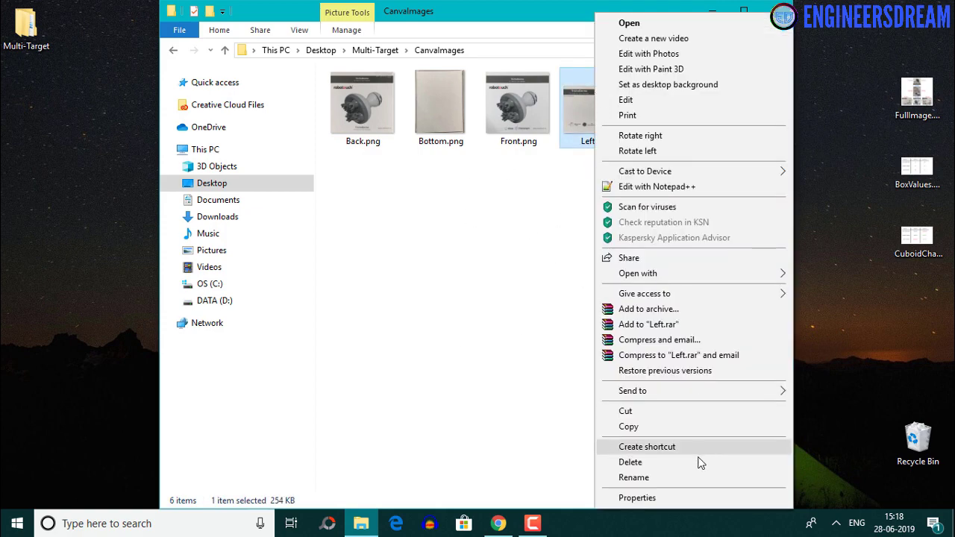
click(692, 496)
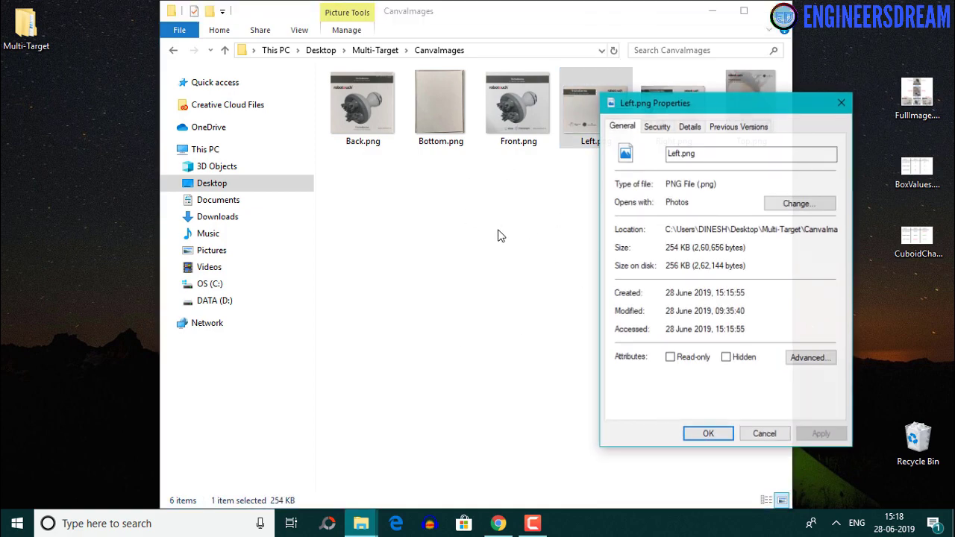
click(690, 126)
drag(698, 109, 597, 73)
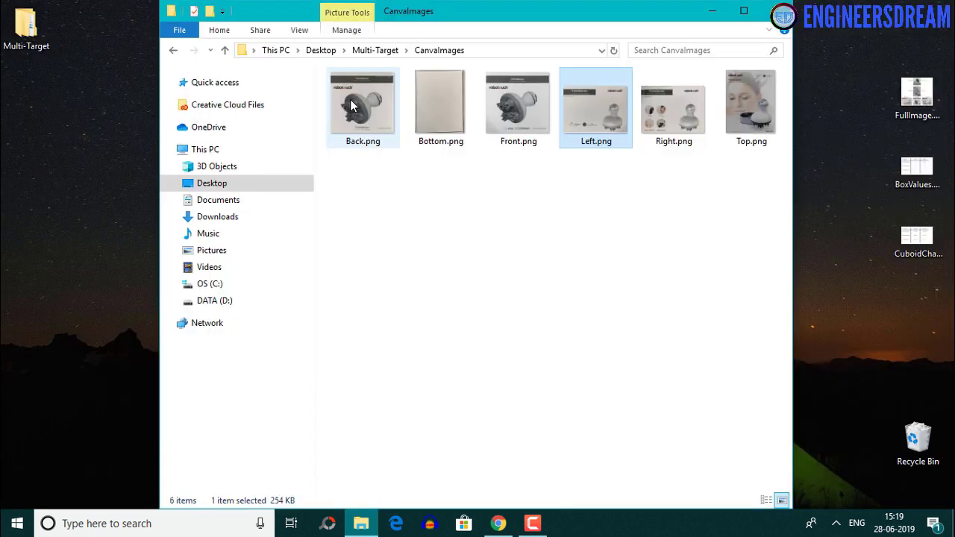
Step: Check the pixel dimensions of Back.png in its detailed properties, and close them
right_click(350, 99)
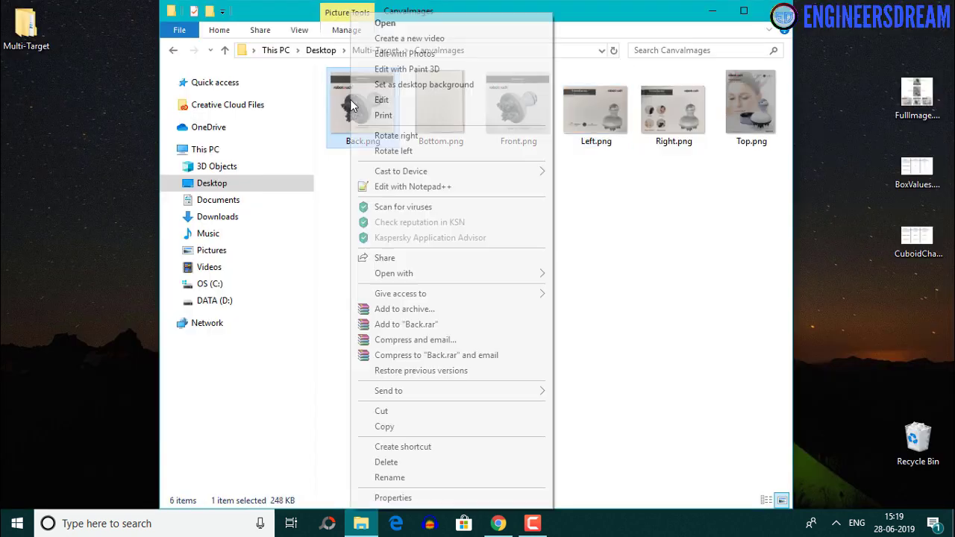
click(441, 497)
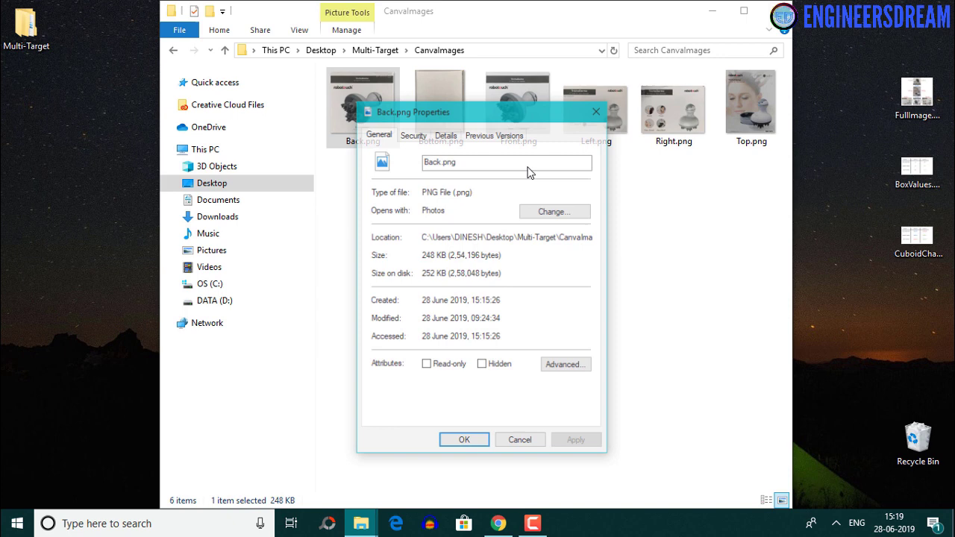
click(450, 135)
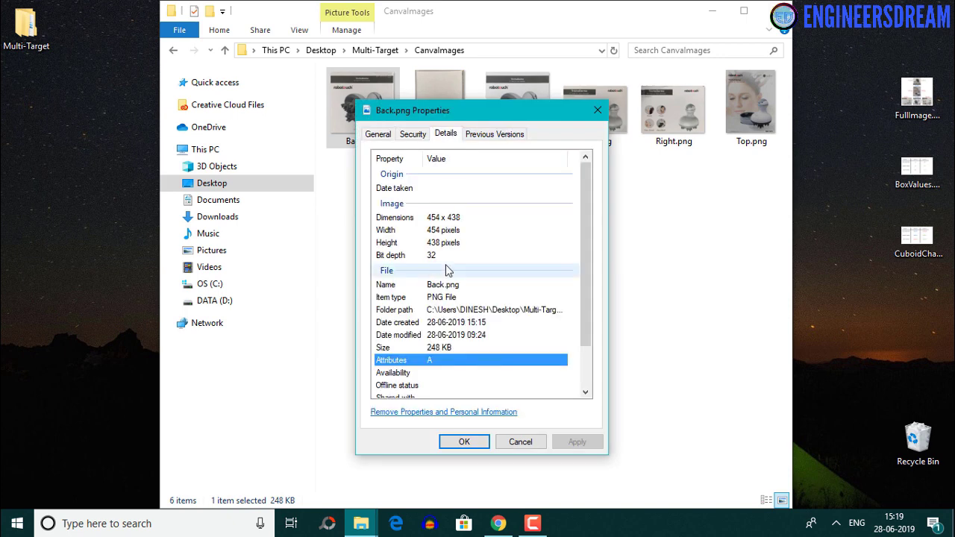
click(598, 111)
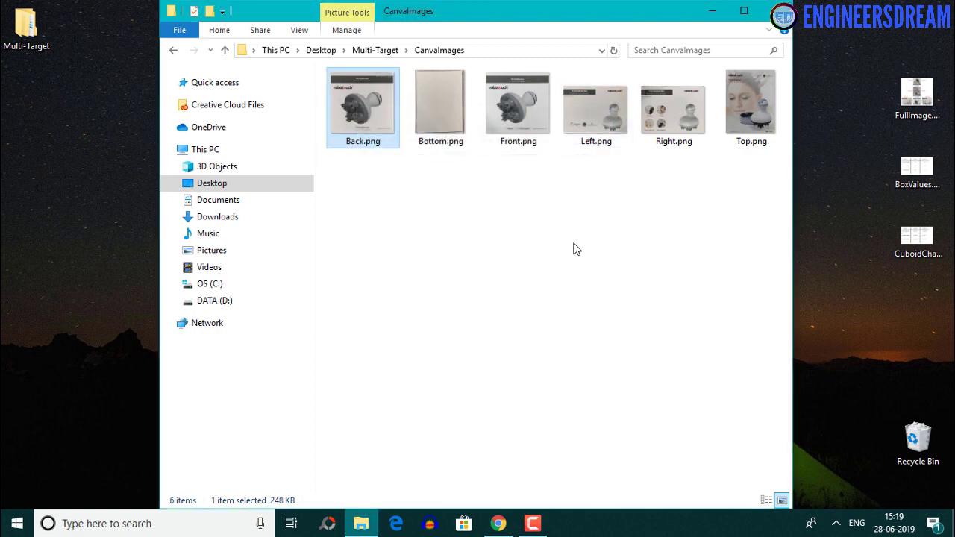
click(574, 248)
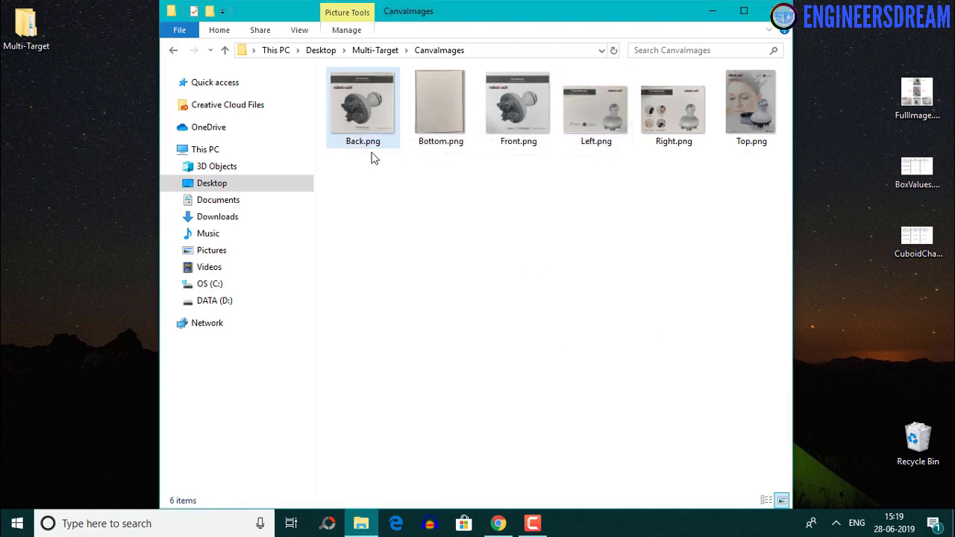
Step: Check the pixel dimensions of Bottom.png in its detailed properties, and close them
right_click(443, 106)
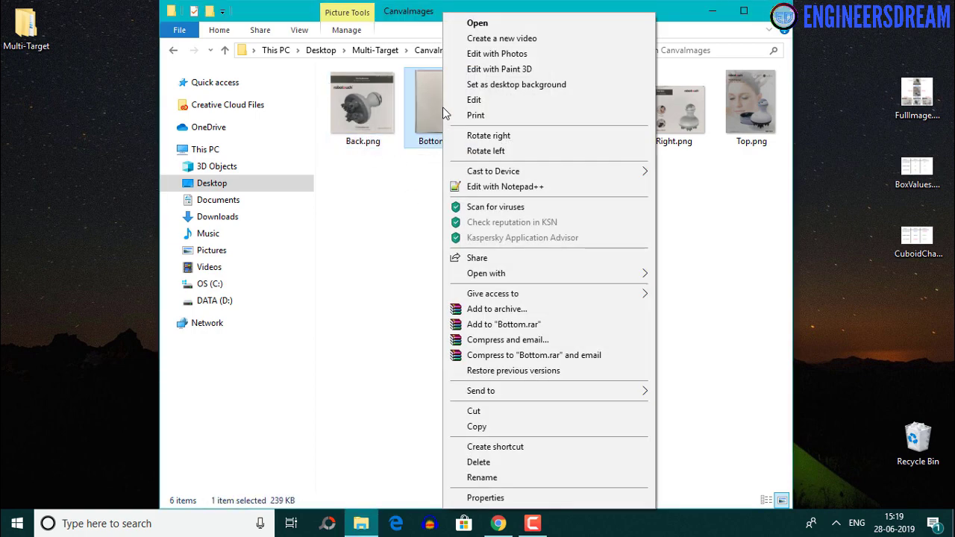
click(569, 497)
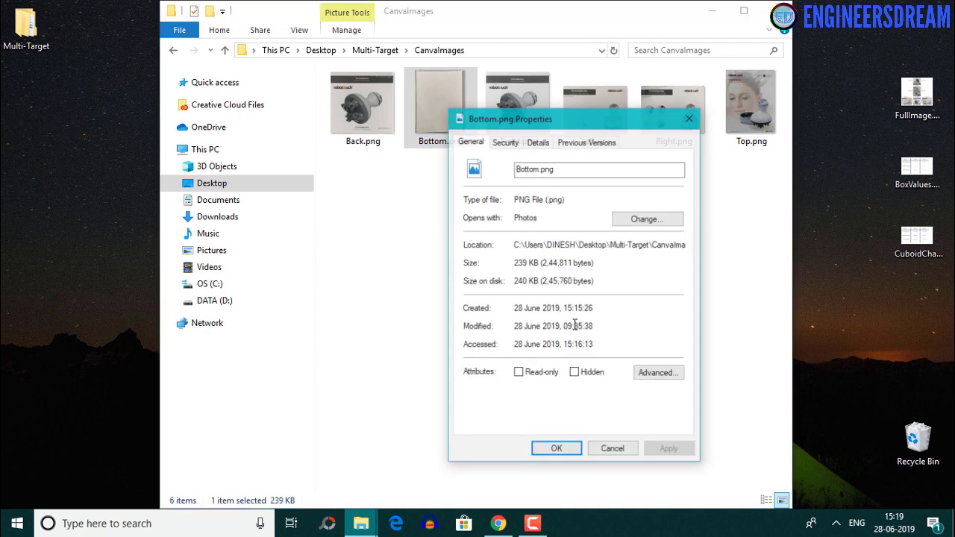
click(539, 144)
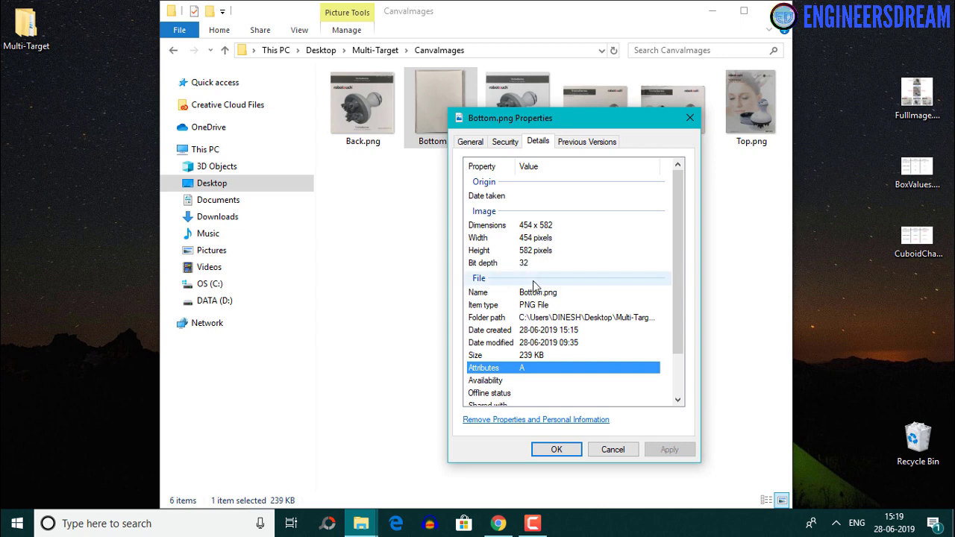
click(690, 118)
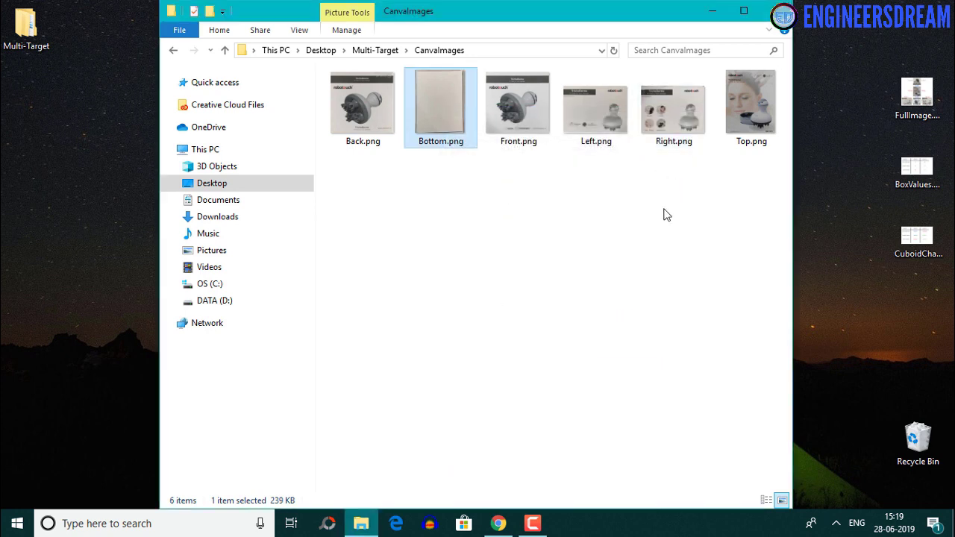
click(623, 268)
Step: Open the CamScannerImages folder inside Multi-Target to examine the original scanned face images
click(387, 56)
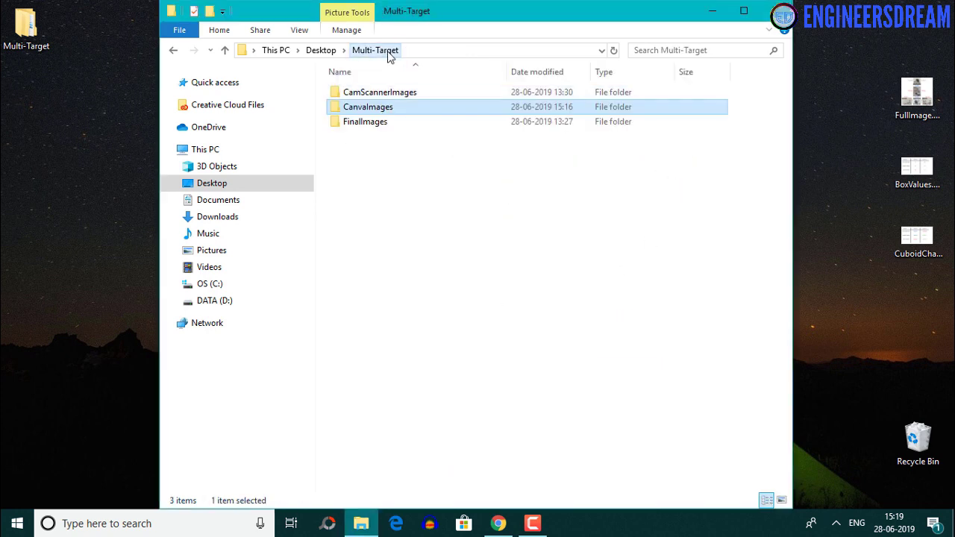
double_click(379, 92)
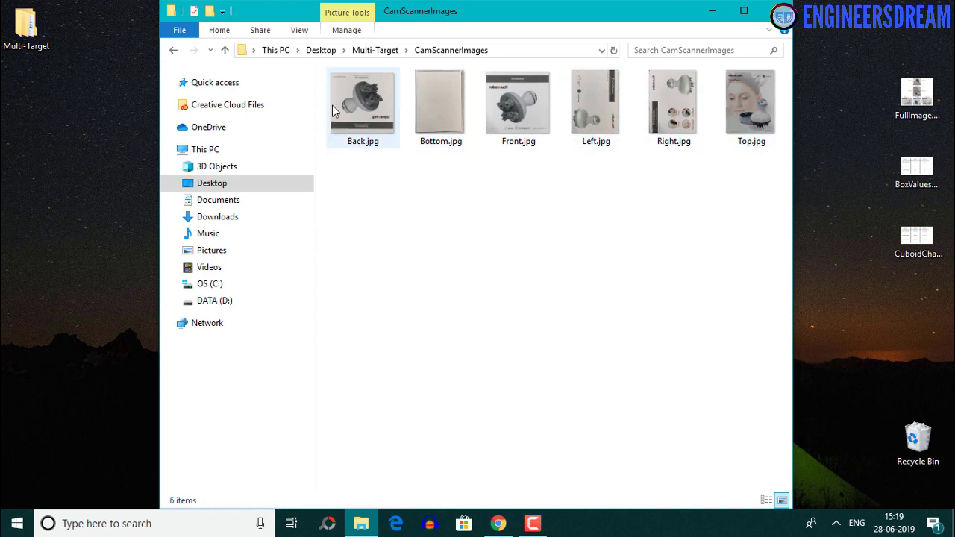
right_click(389, 101)
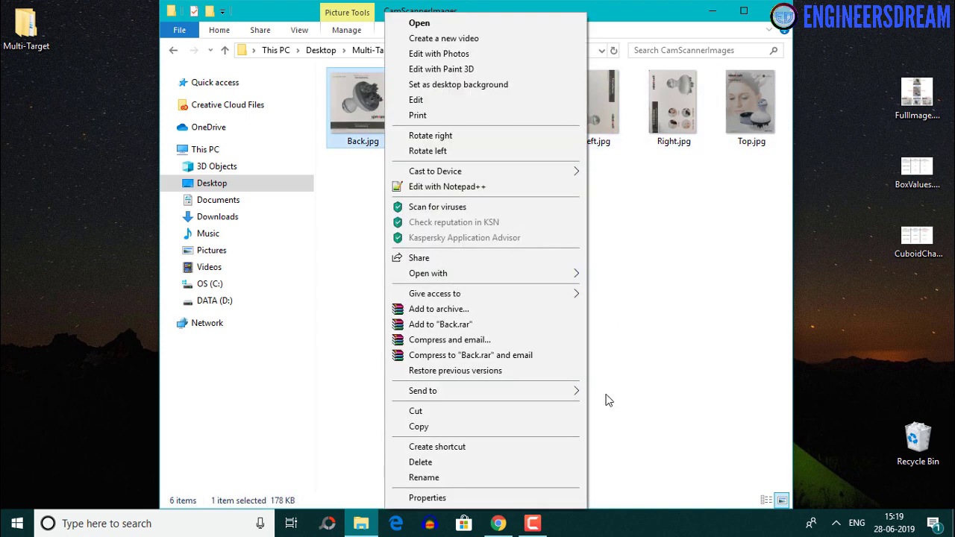
click(625, 350)
Step: Switch to the CanvaImages folder and back to CamScannerImages to compare the exported images with the original scans
click(375, 50)
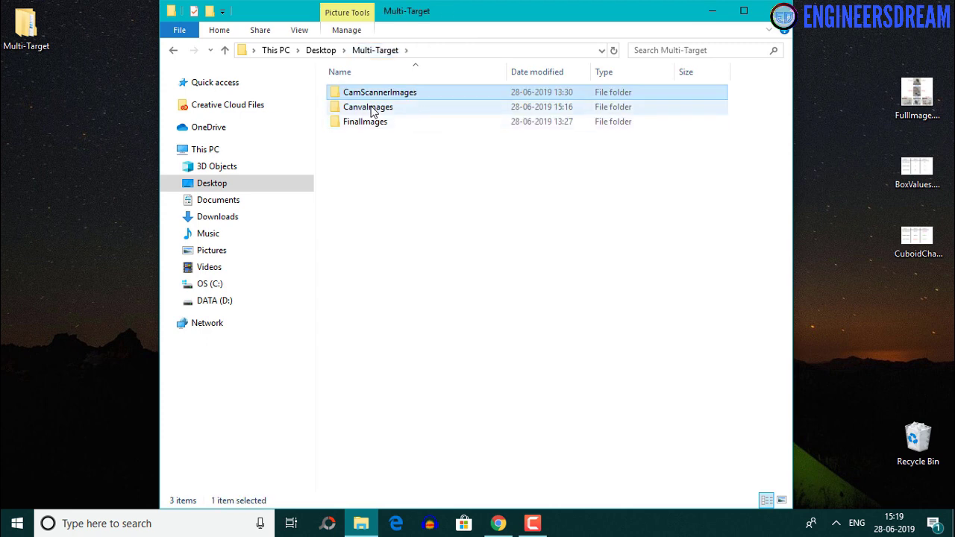
double_click(371, 107)
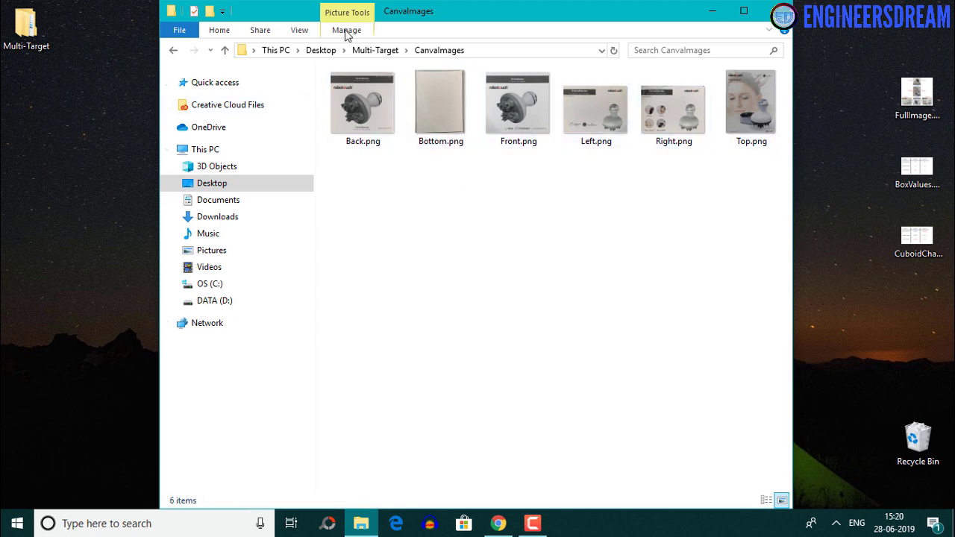
click(376, 50)
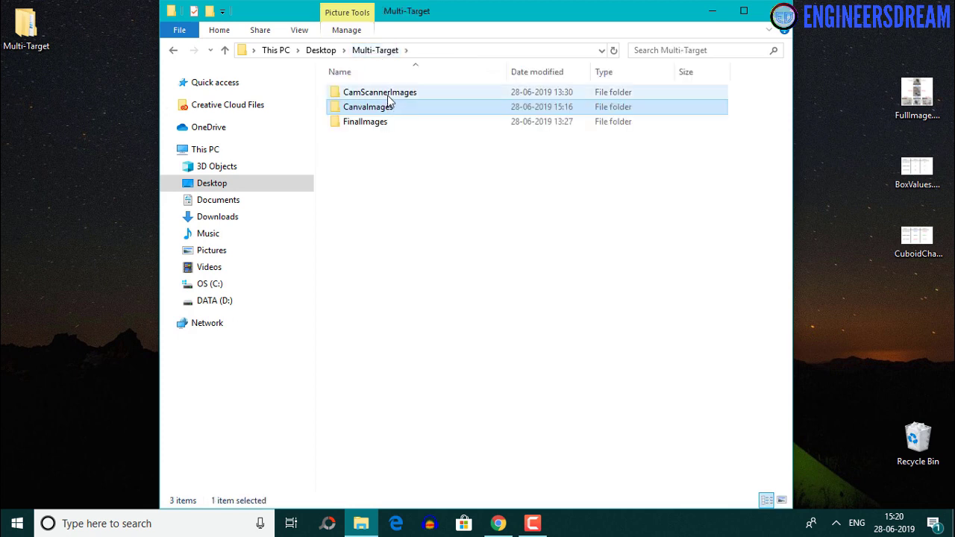
double_click(386, 96)
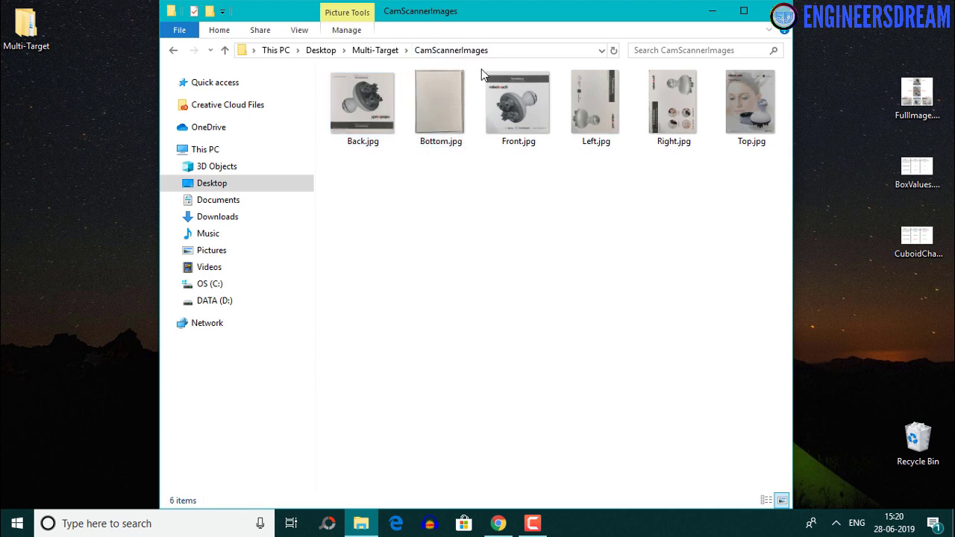
Step: Check the pixel dimensions of Back.jpg in its detailed properties, close them, and clear the file selection
right_click(376, 93)
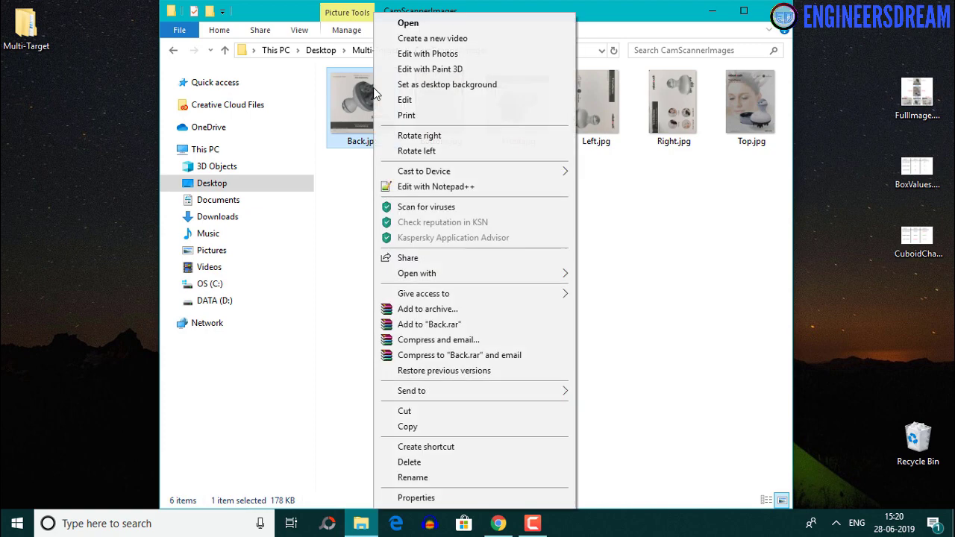
click(486, 498)
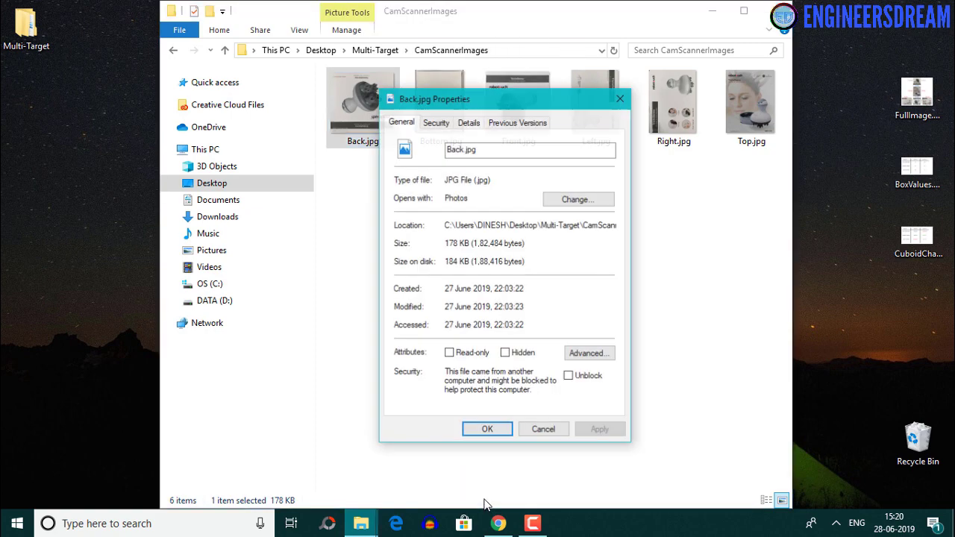
click(469, 124)
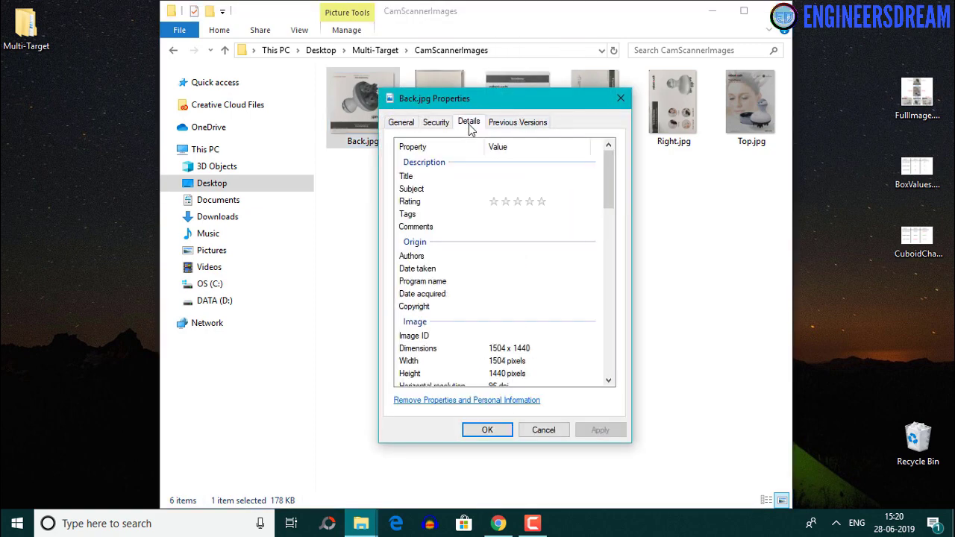
scroll(476, 250, down, 2)
scroll(477, 250, down, 2)
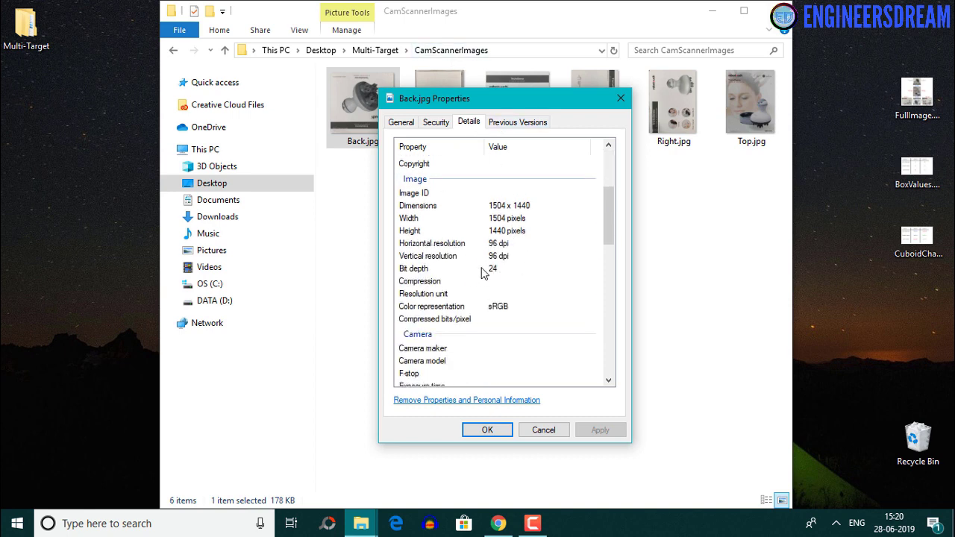
click(622, 98)
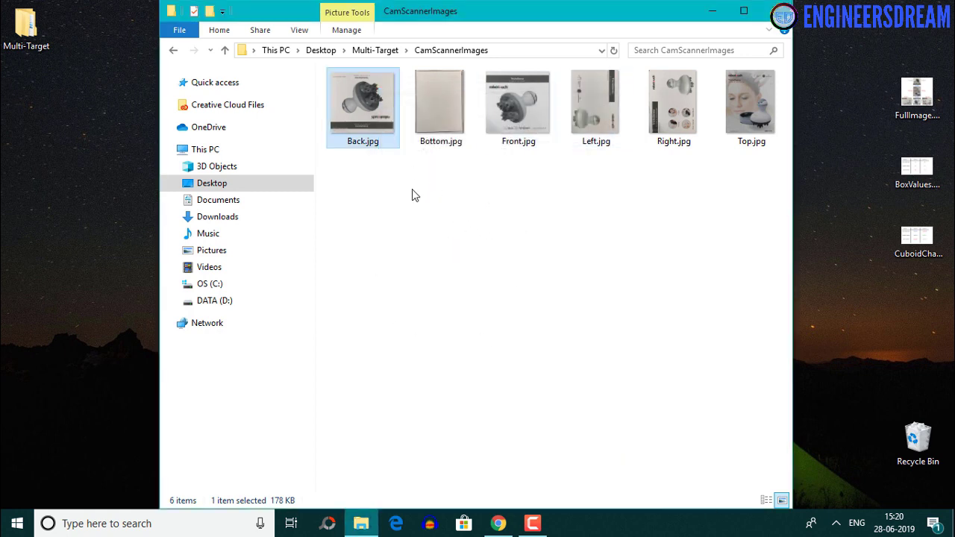
click(490, 208)
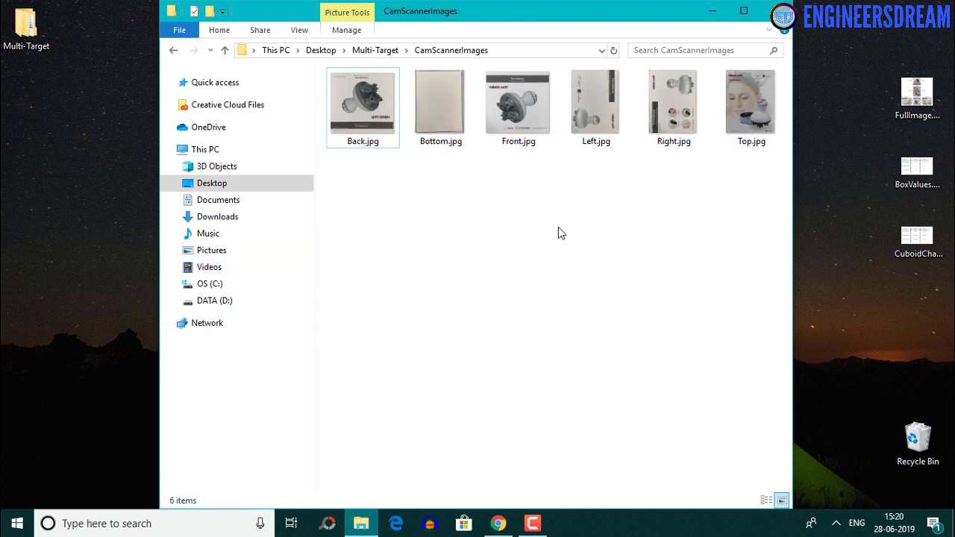
Step: Alternate between the CanvaImages and CamScannerImages folders inside Multi-Target to compare the orientation of the exported and scanned face images
click(375, 50)
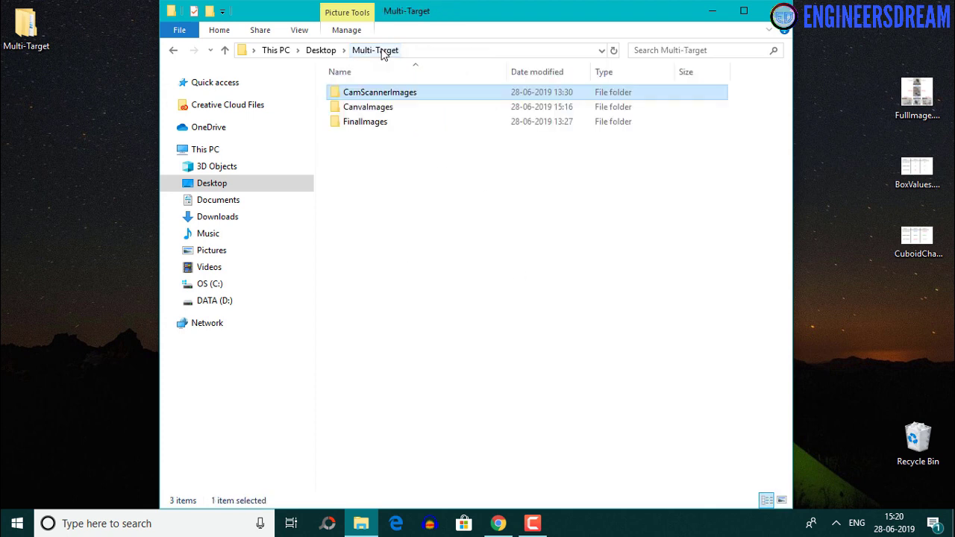
double_click(365, 109)
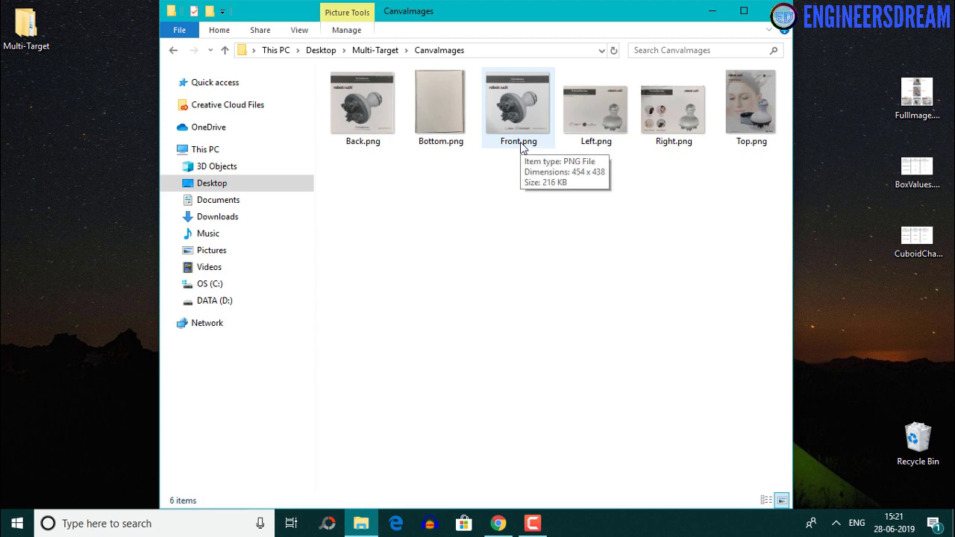
click(387, 56)
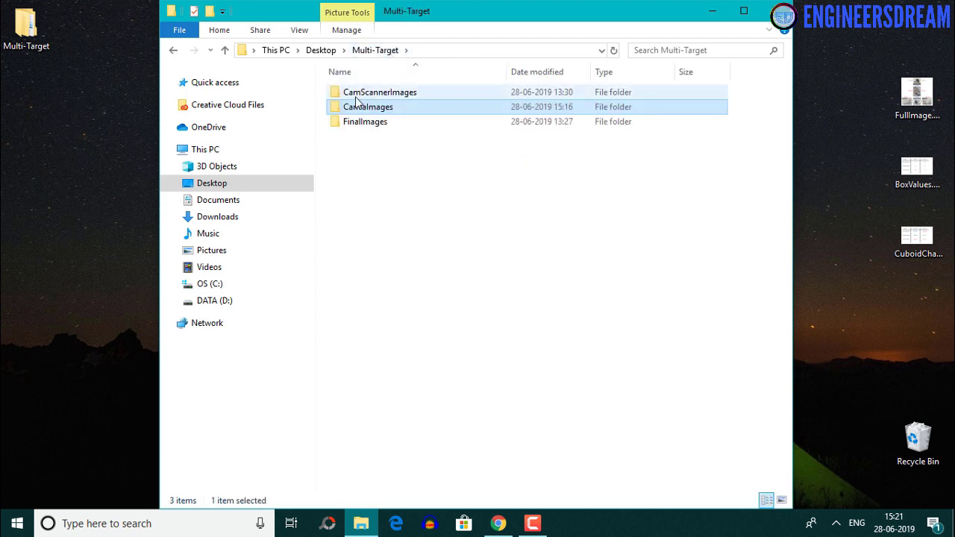
double_click(356, 98)
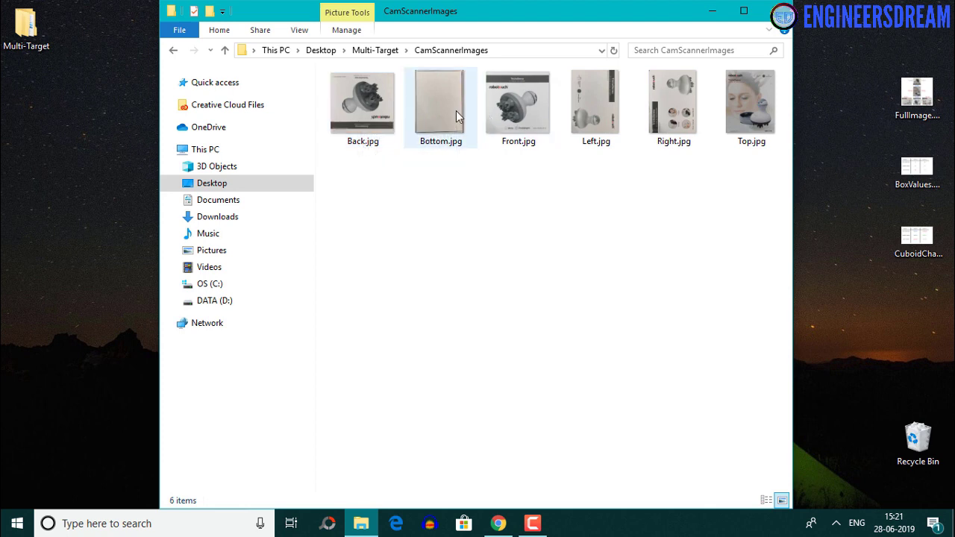
click(381, 54)
double_click(368, 107)
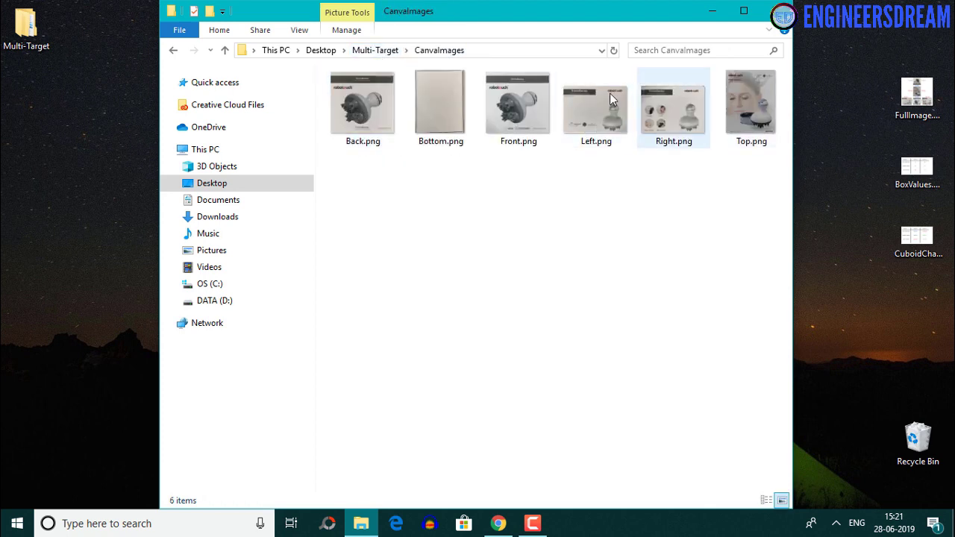
click(381, 54)
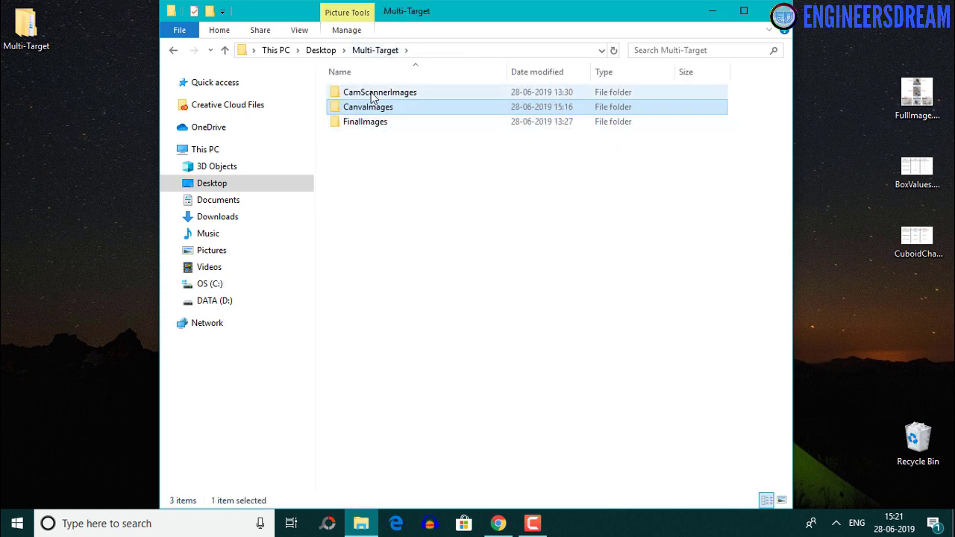
click(373, 96)
double_click(373, 95)
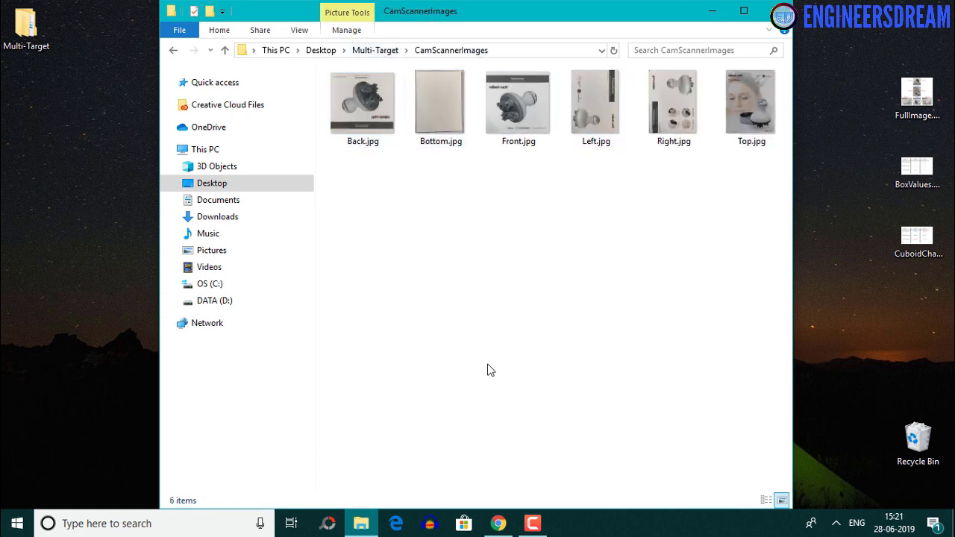
Step: Switch to PhotoScape and open its Editor for working on the scanned images
click(337, 526)
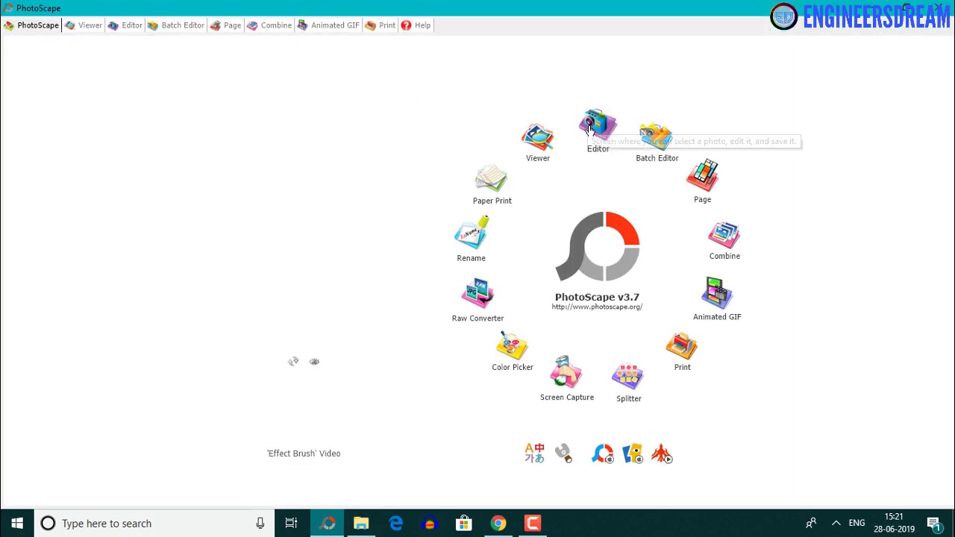
click(605, 142)
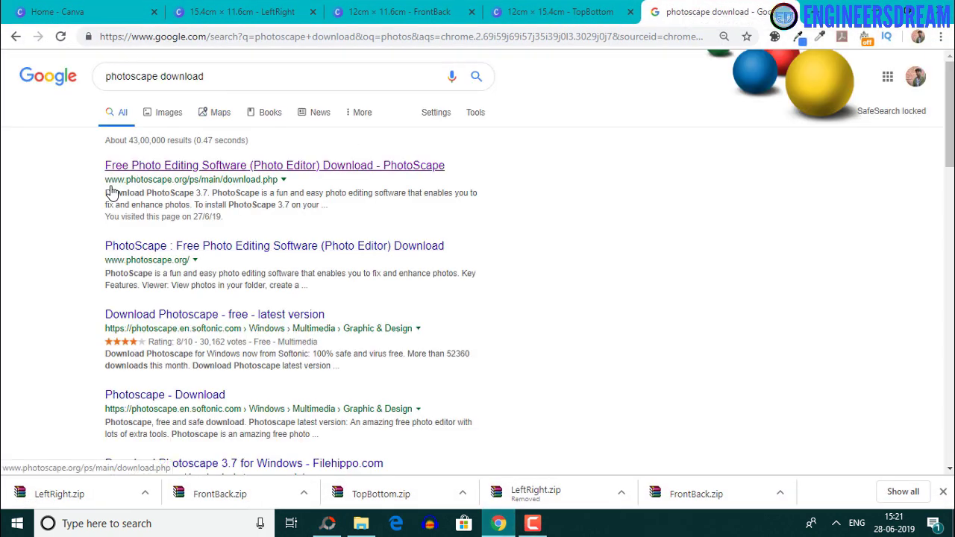
Step: In Chrome, open the photoscape.org download page from the "photoscape download" search results in a new tab
click(279, 185)
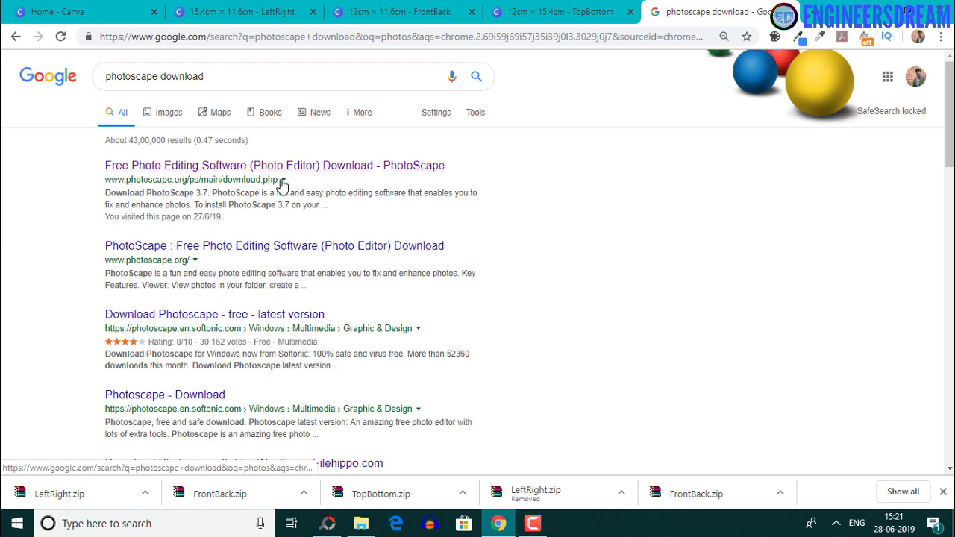
right_click(321, 174)
click(345, 182)
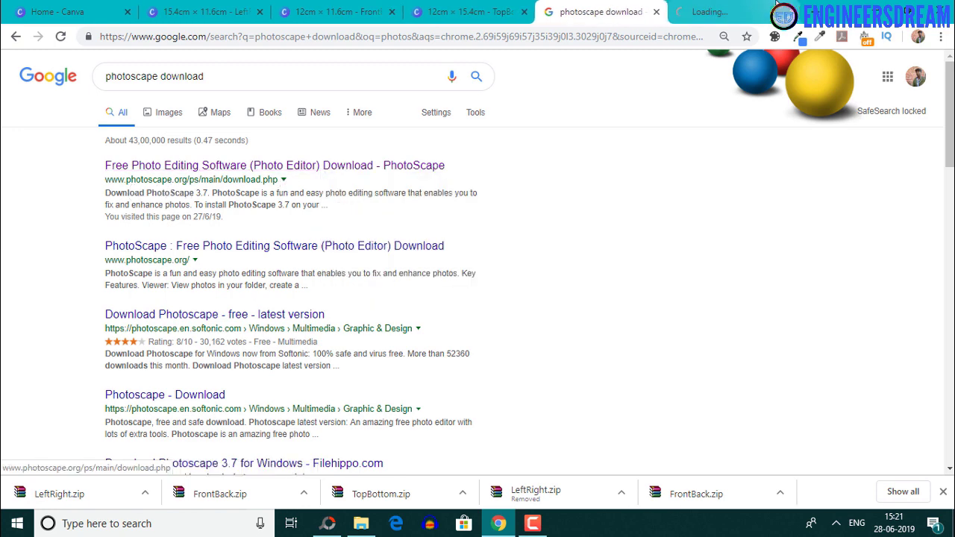
click(736, 11)
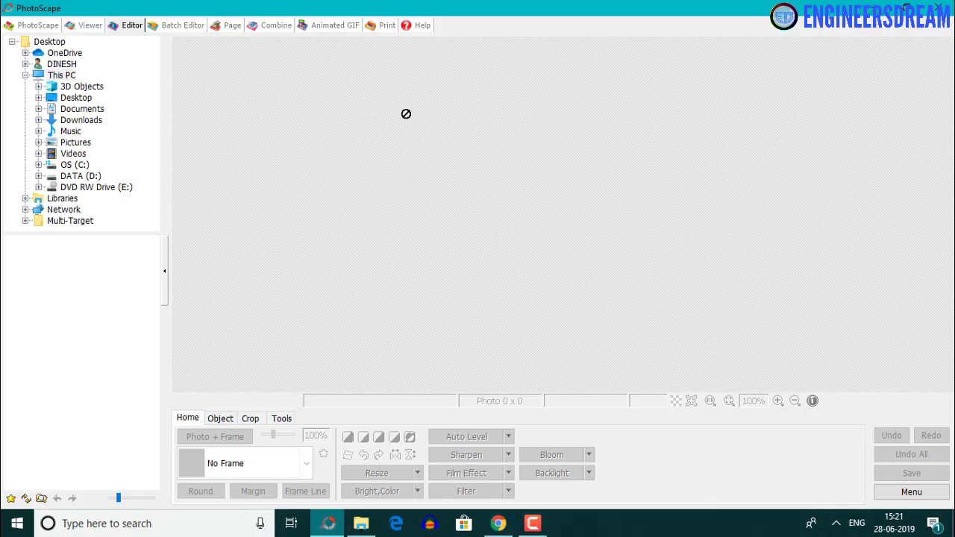
Step: Load Back.jpg from the CamScannerImages folder into the PhotoScape editor
mouse_move(361, 522)
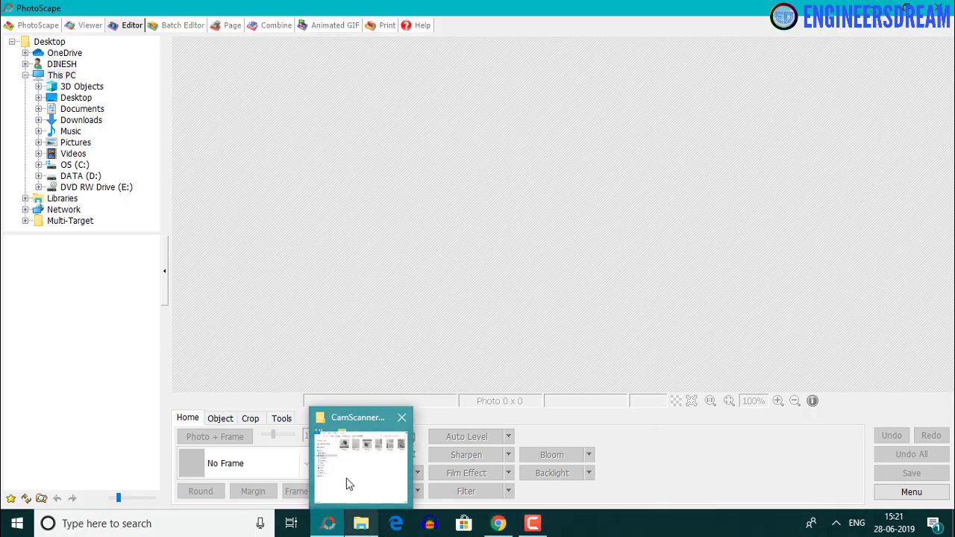
click(350, 483)
drag(418, 18, 569, 43)
drag(489, 143, 217, 153)
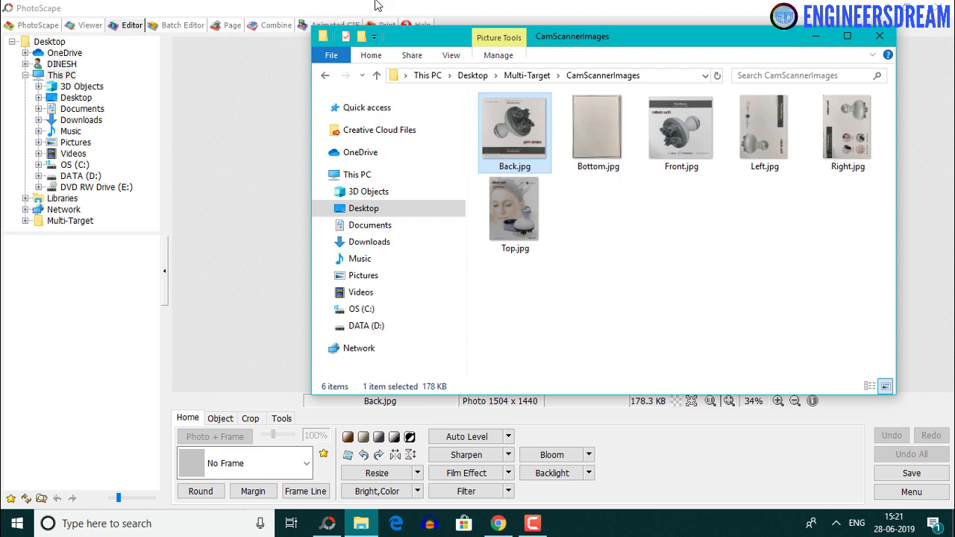
Step: Check the pixel dimensions of Back.png from the CanvaImages folder in its detailed properties, and clear the folder and properties windows away
drag(529, 45, 635, 43)
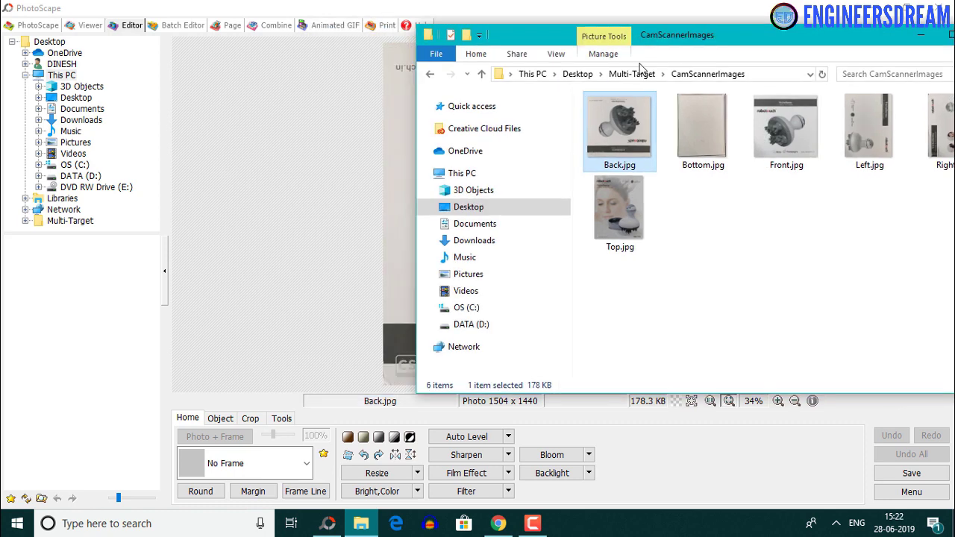
click(631, 73)
double_click(636, 132)
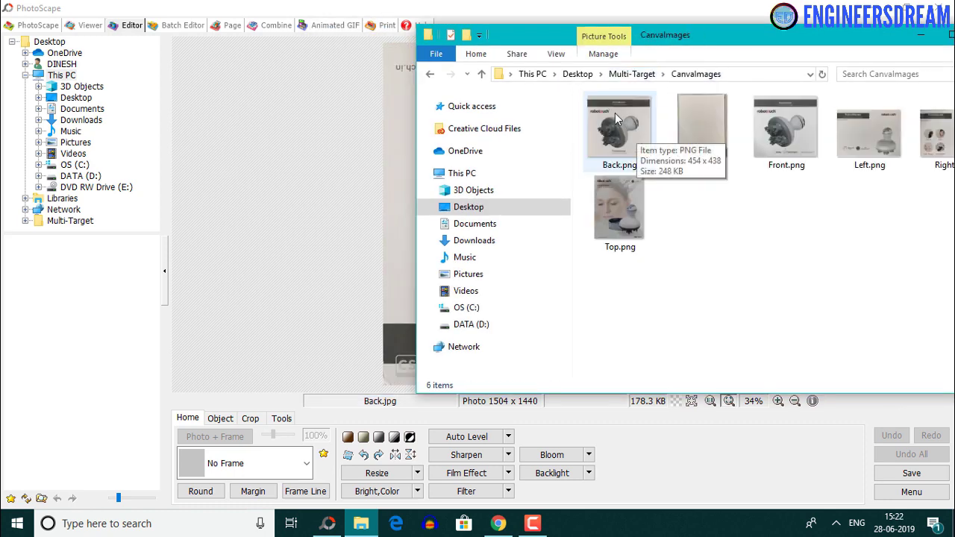
right_click(615, 113)
click(657, 497)
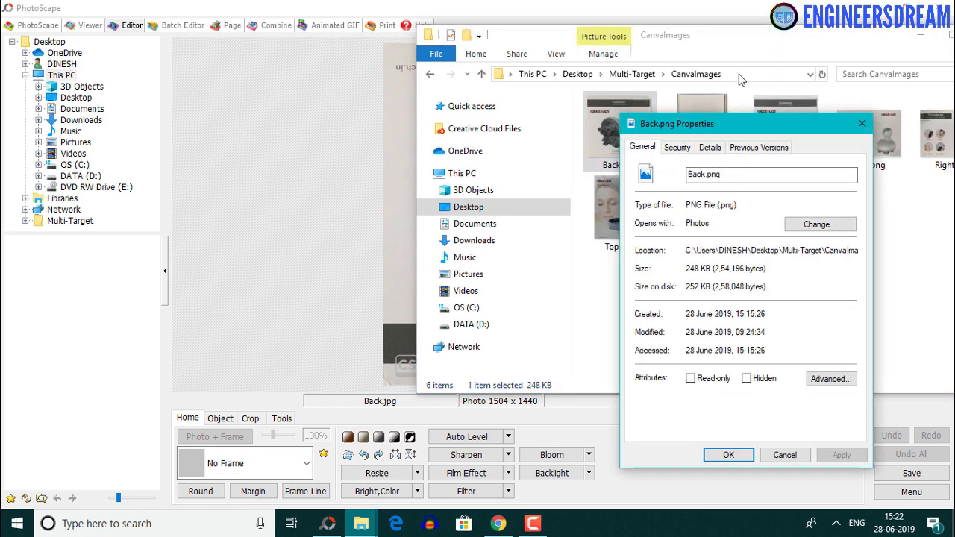
mouse_move(676, 36)
mouse_down()
mouse_move(784, 31)
mouse_move(663, 39)
mouse_up()
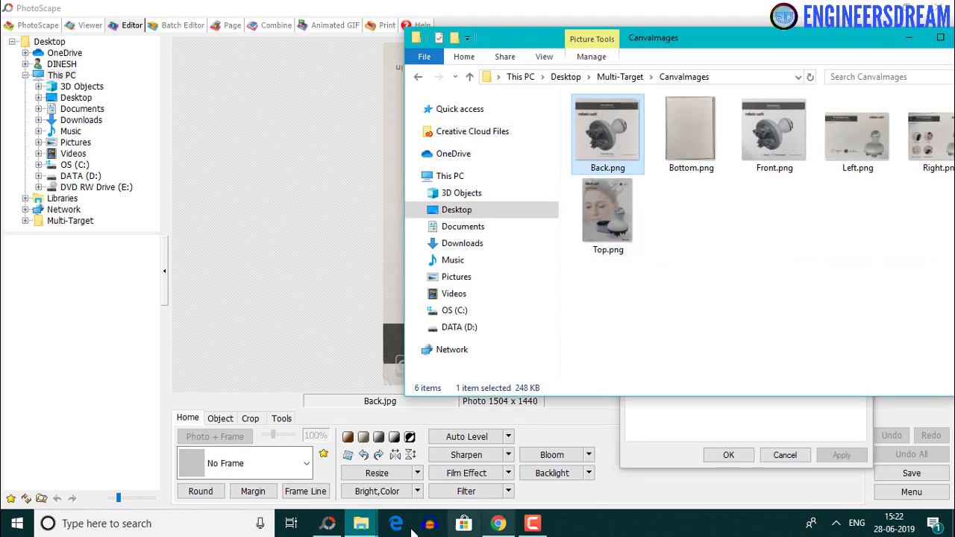
mouse_move(361, 523)
click(425, 471)
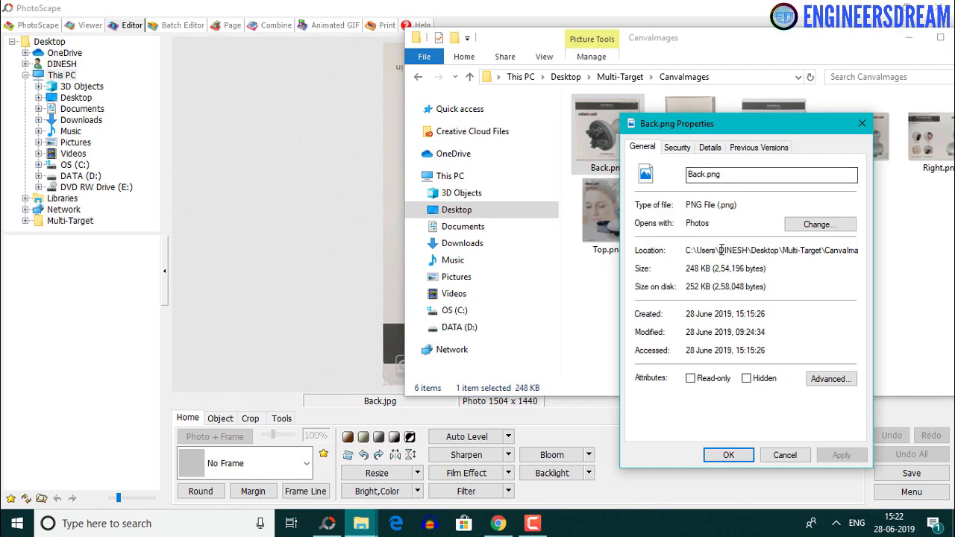
click(712, 149)
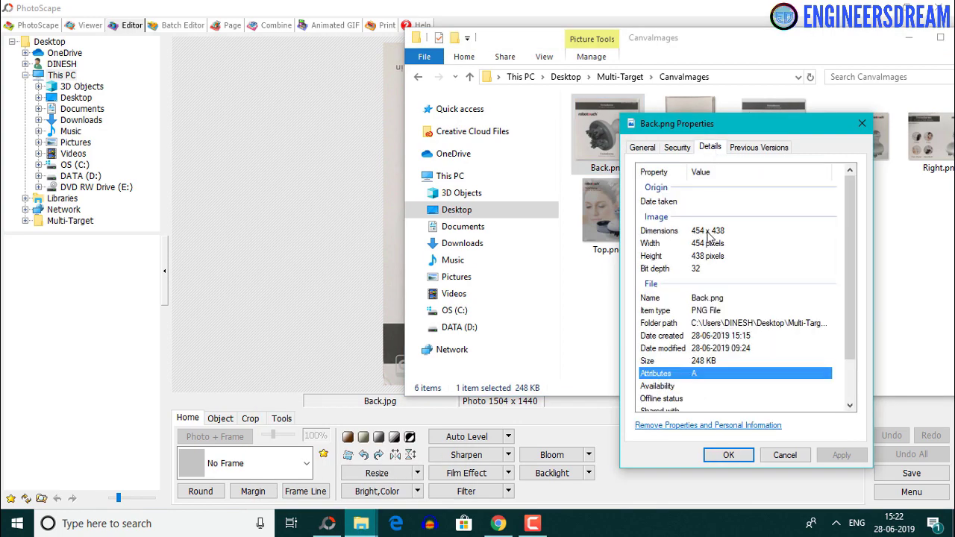
drag(659, 37, 499, 40)
click(750, 40)
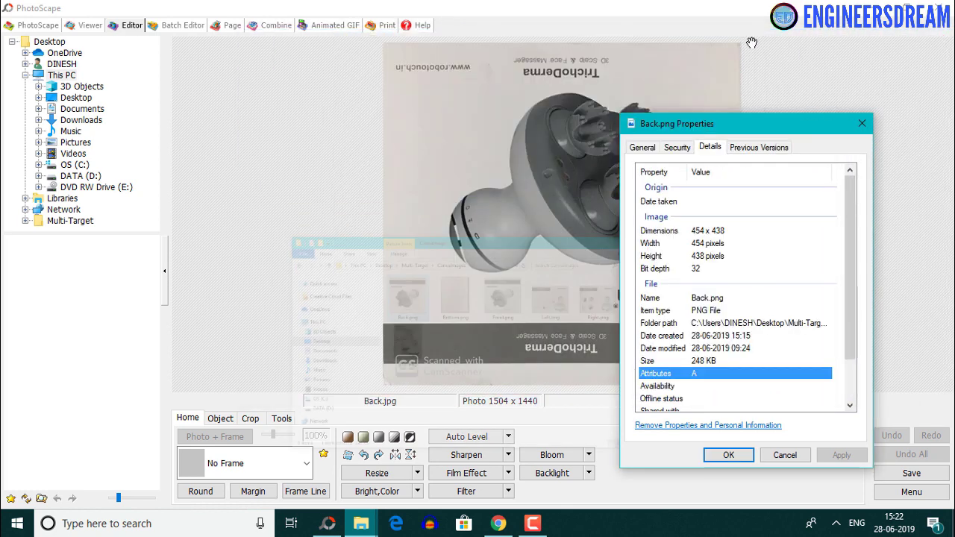
click(862, 124)
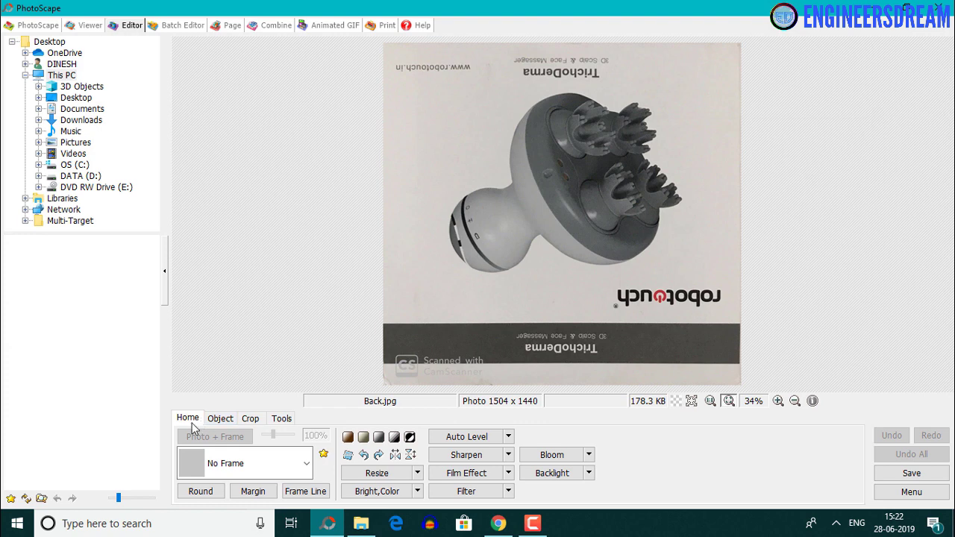
Step: Resize the Back.jpg photo to 438 pixels wide by 454 pixels high without preserving the aspect ratio, and rotate it 180 degrees
click(378, 475)
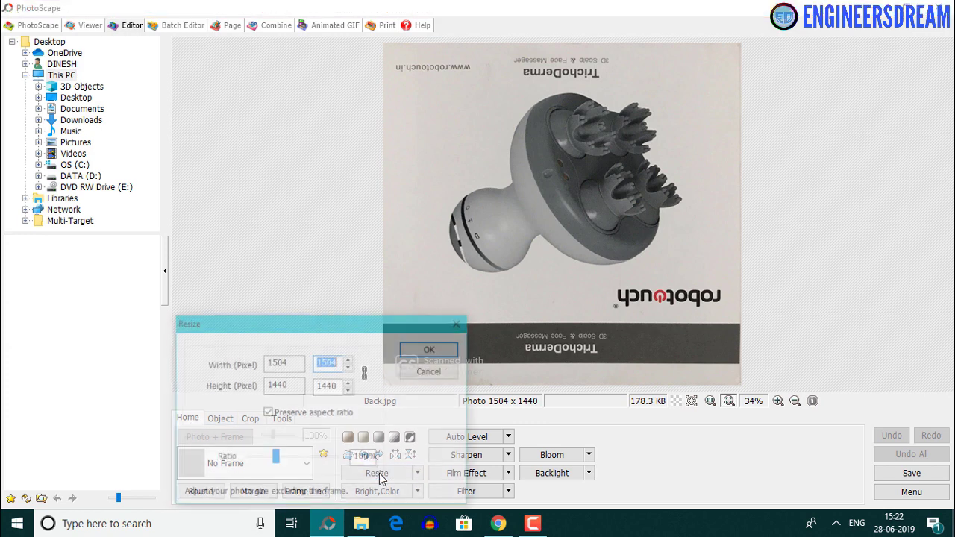
click(269, 415)
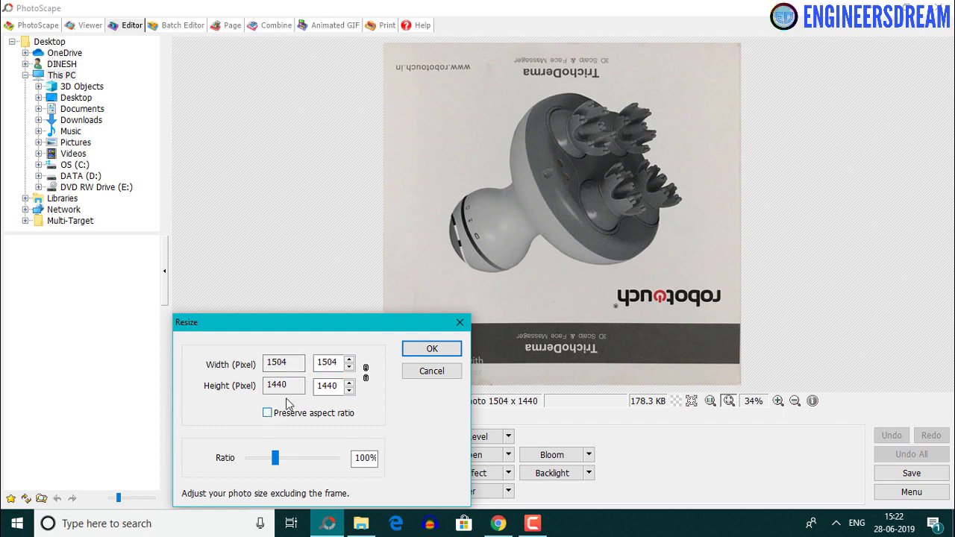
click(337, 364)
double_click(337, 364)
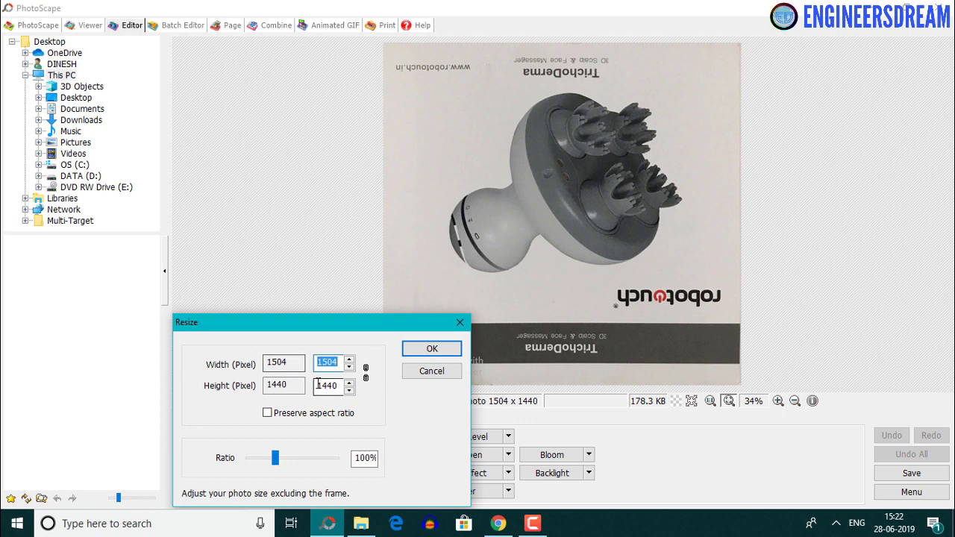
text(438)
double_click(318, 384)
text(4)
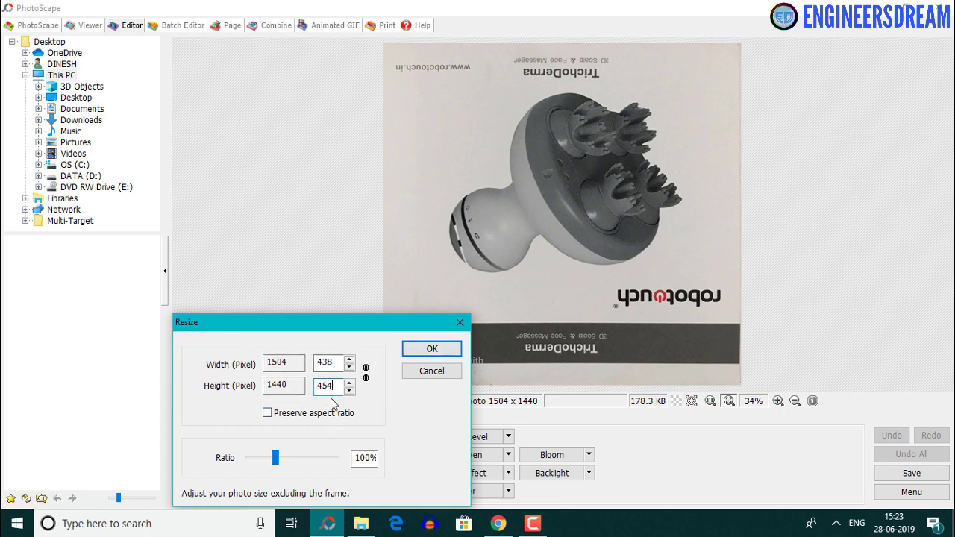
click(433, 351)
click(378, 456)
click(378, 456)
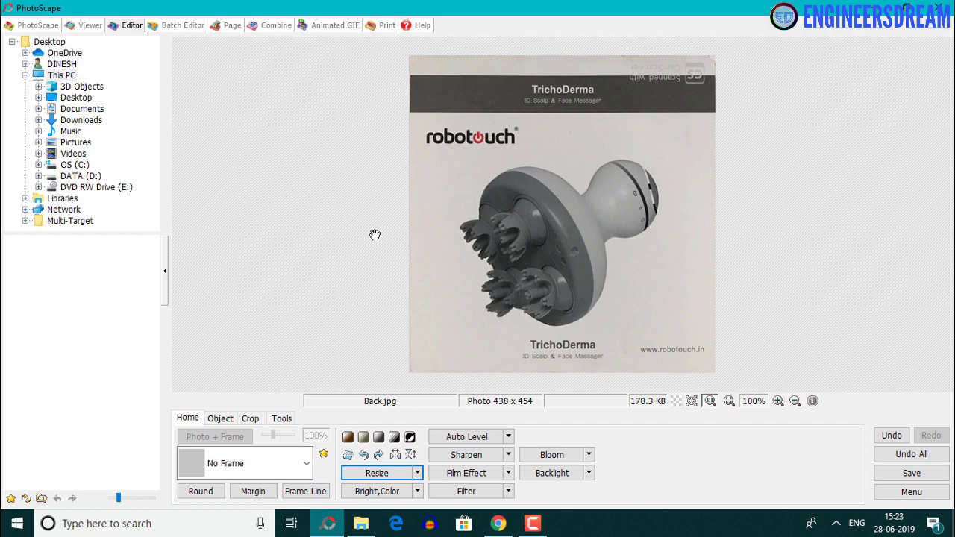
Step: Save the edited Back photo as a new JPEG named Back in the FinalImages folder of Multi-Target
key(ctrl+s)
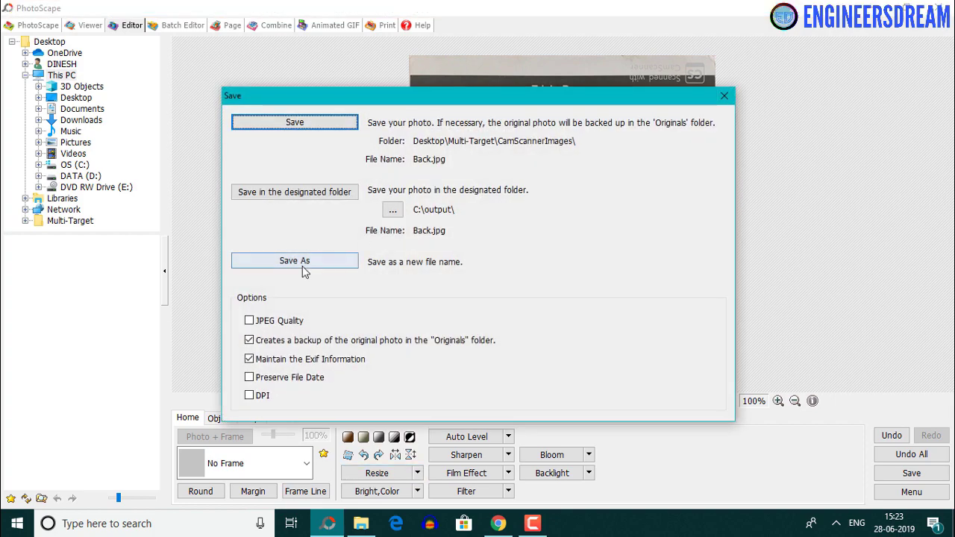
click(303, 267)
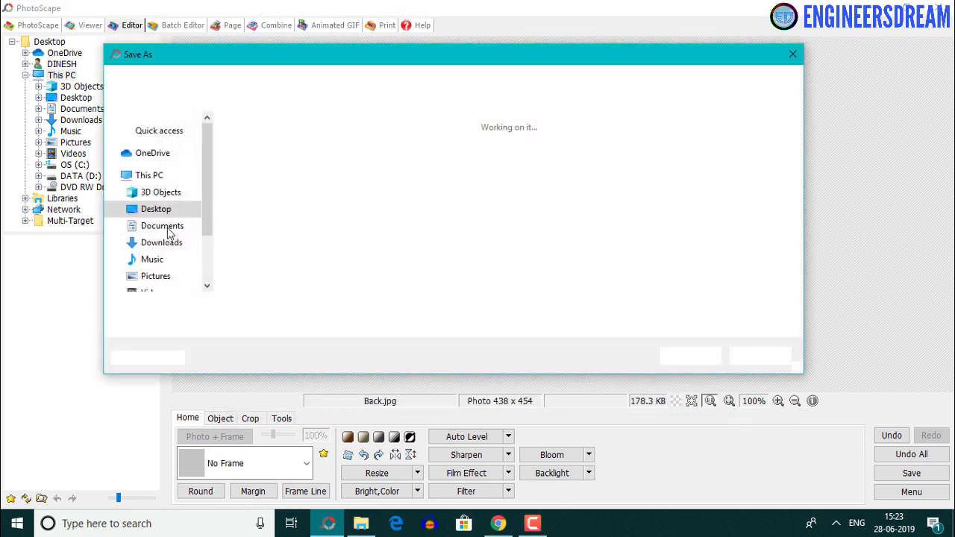
click(334, 77)
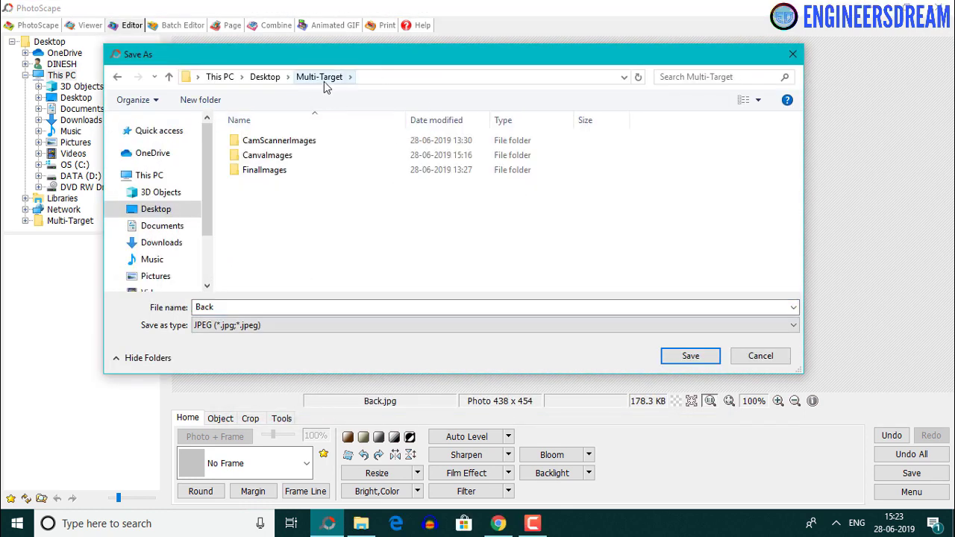
double_click(262, 170)
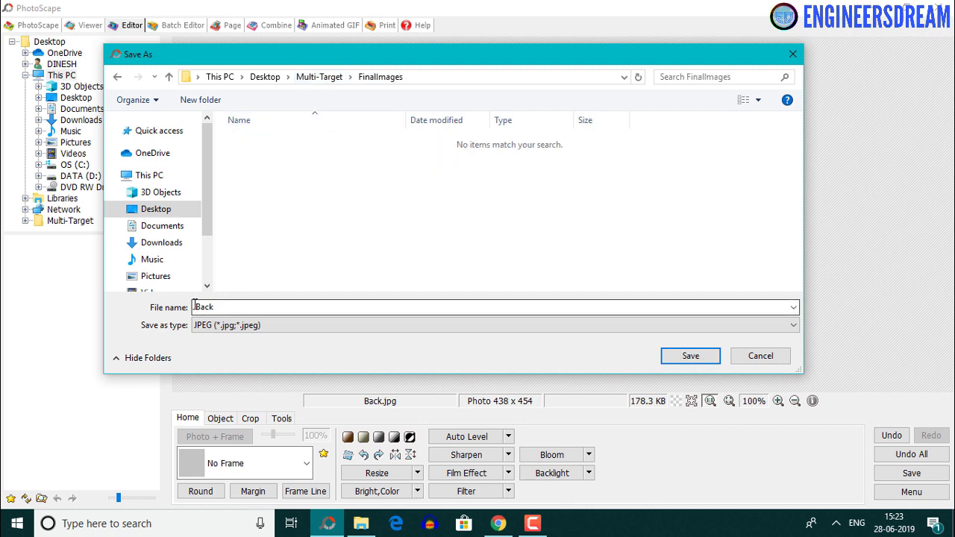
click(700, 361)
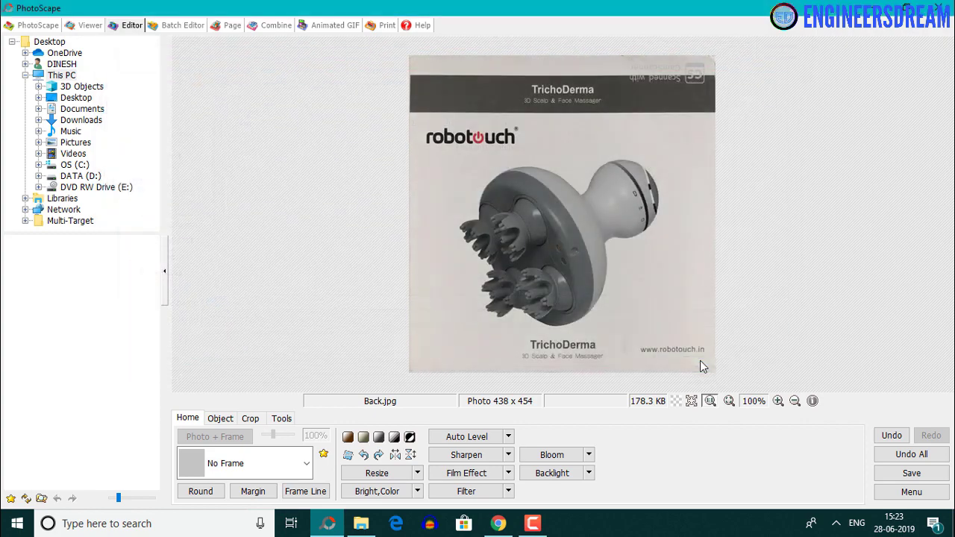
click(567, 187)
Step: Check the pixel dimensions of the saved Back.jpg in the FinalImages folder through its detailed file properties
key(super+d)
double_click(13, 35)
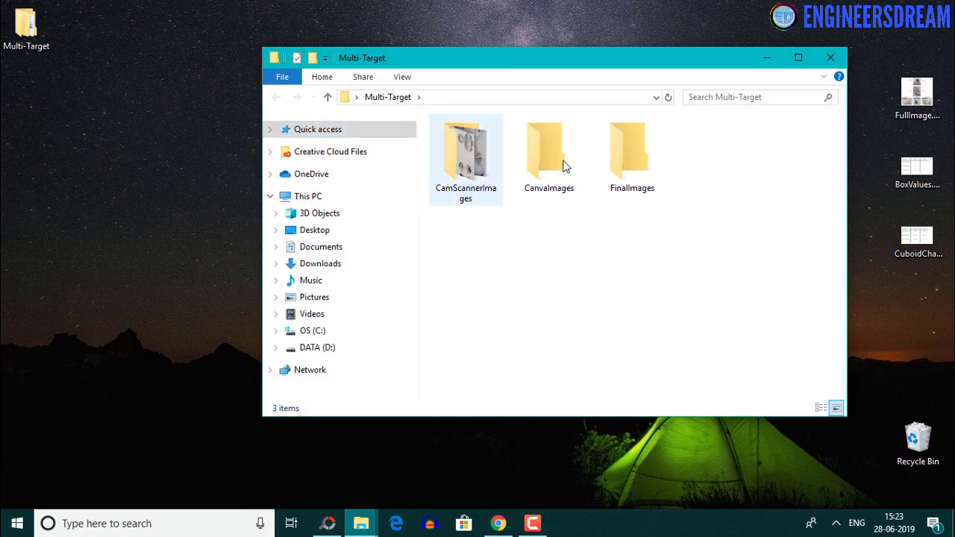
click(641, 160)
double_click(640, 160)
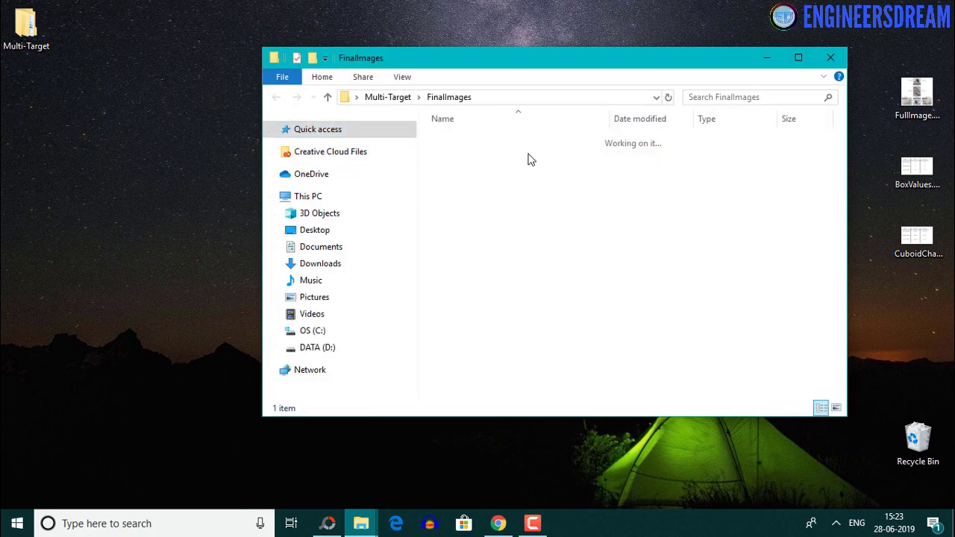
right_click(471, 142)
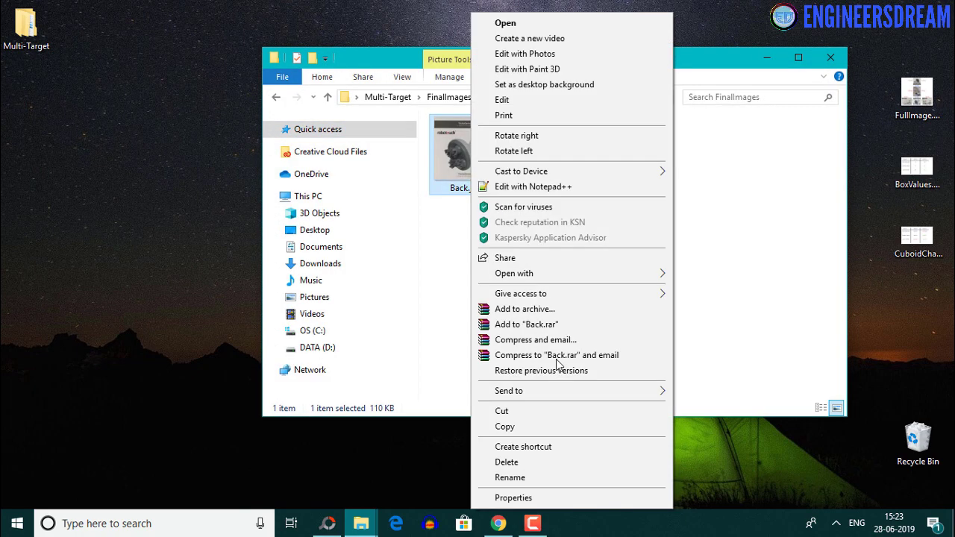
click(565, 498)
click(567, 178)
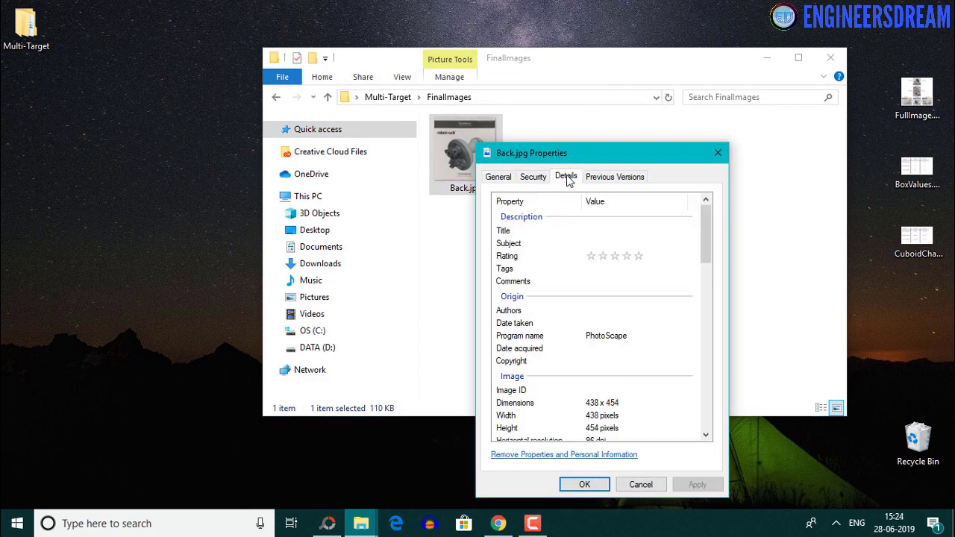
scroll(616, 325, down, 2)
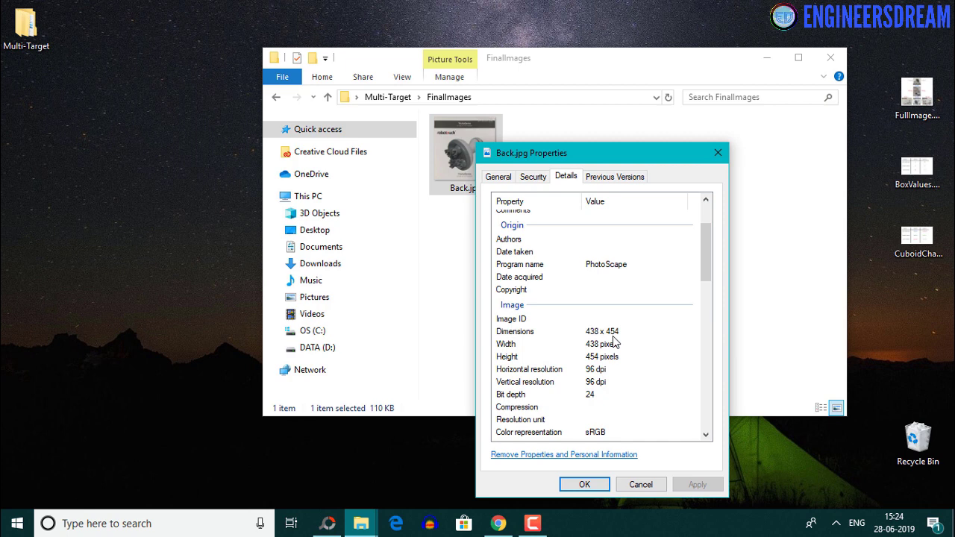
scroll(589, 344, down, 1)
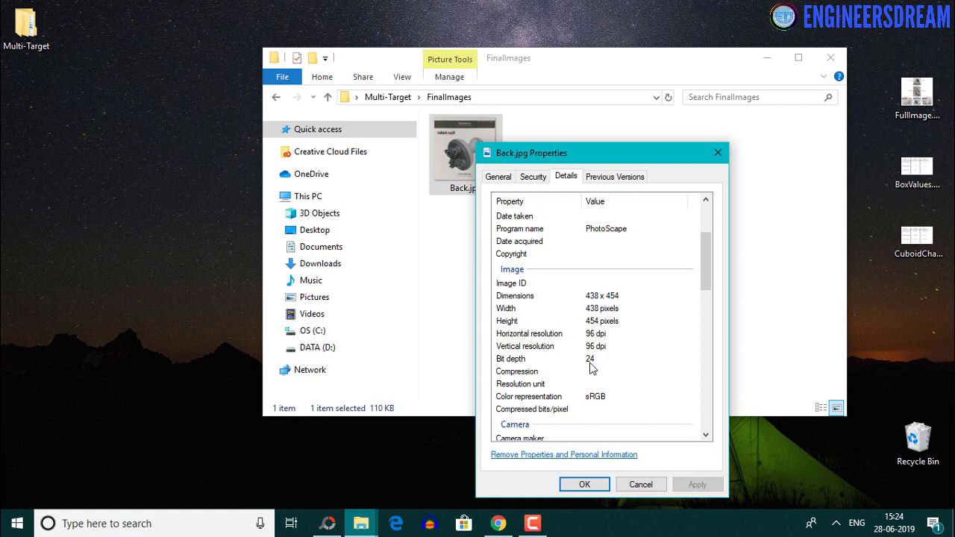
click(718, 153)
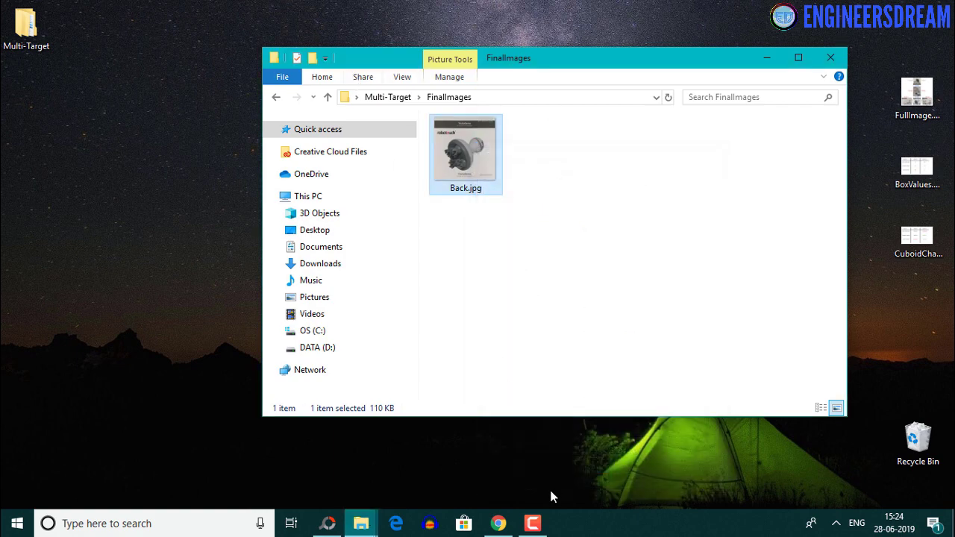
Step: Return to PhotoScape and load Bottom.jpg from the CamScannerImages folder into the editor
click(328, 523)
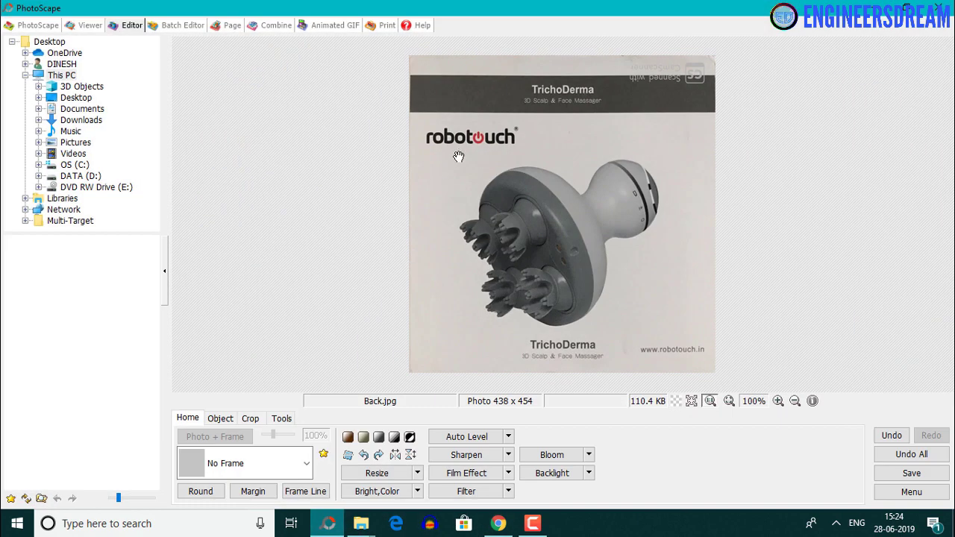
mouse_move(361, 523)
click(294, 399)
drag(736, 67, 831, 66)
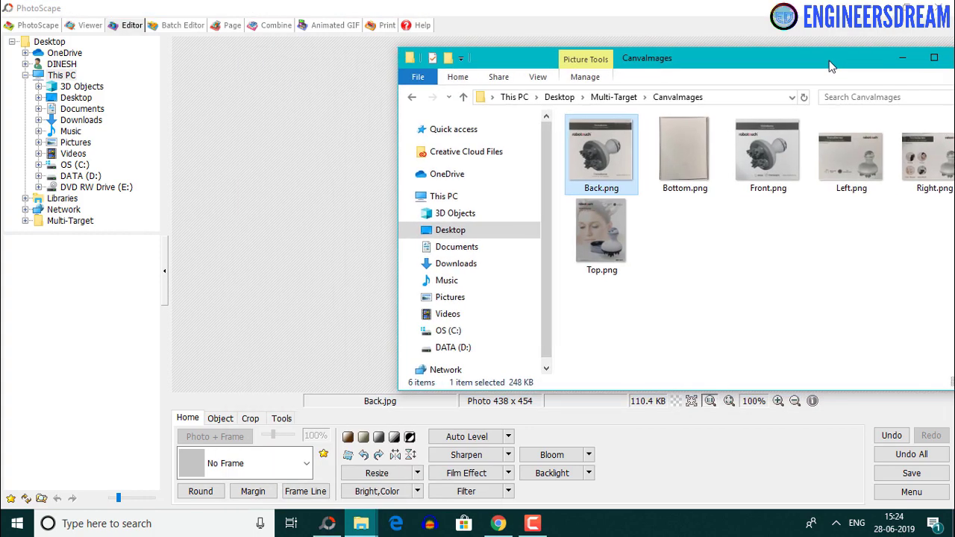
click(603, 97)
double_click(601, 135)
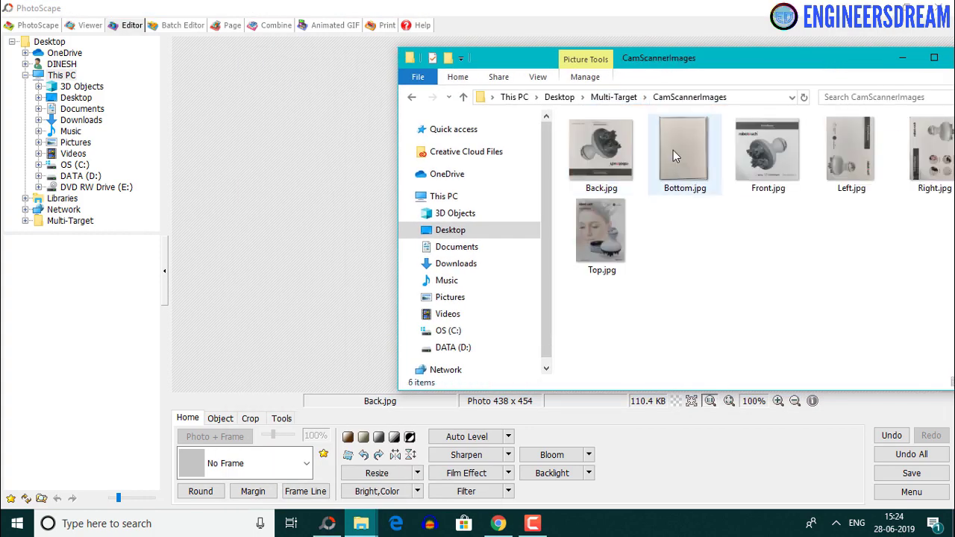
drag(673, 155, 262, 201)
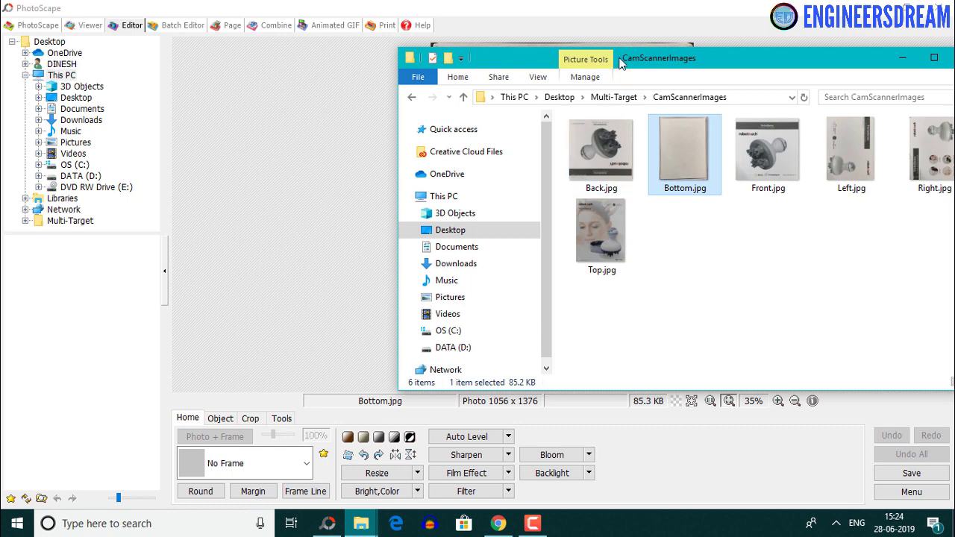
Step: Look up the pixel dimensions of Bottom.png from the CanvaImages folder in its detailed file properties
click(614, 97)
double_click(610, 157)
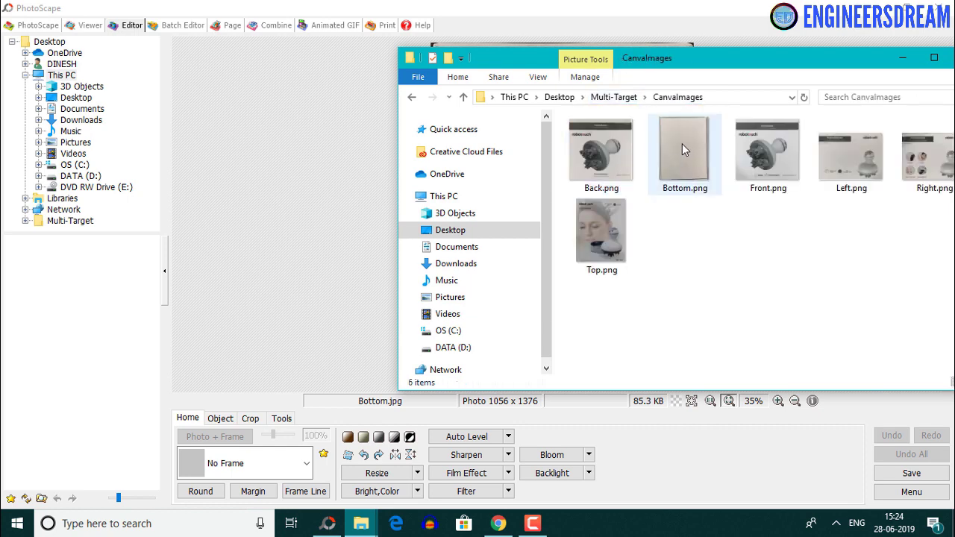
right_click(682, 147)
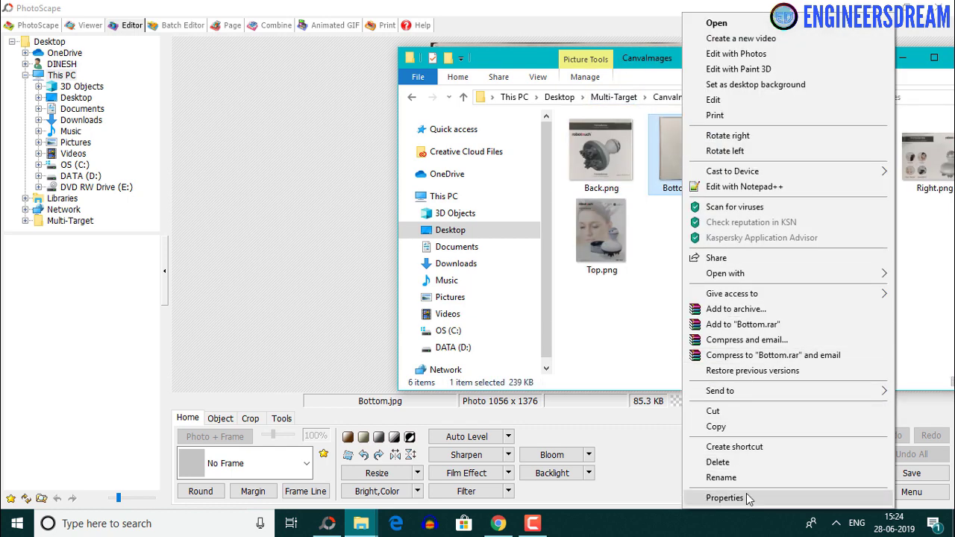
click(669, 71)
right_click(679, 148)
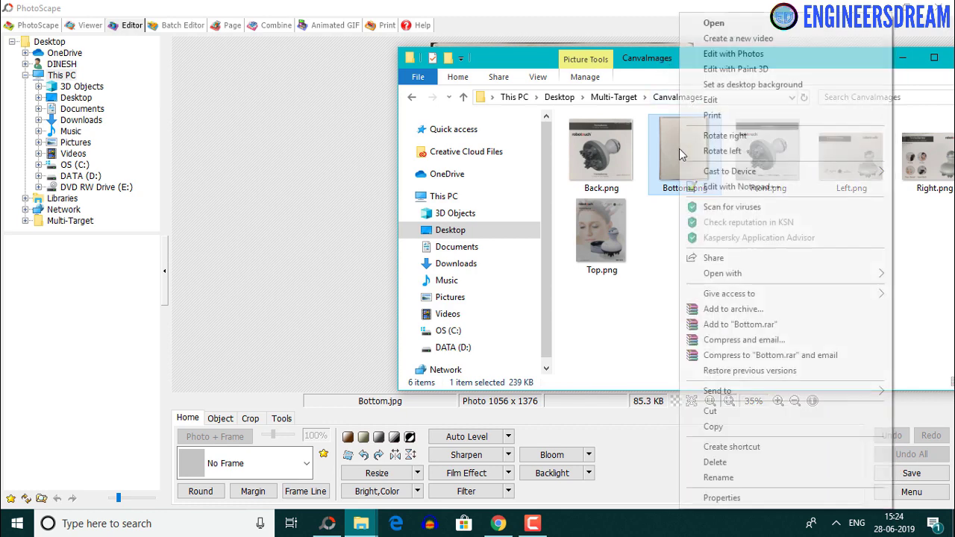
click(728, 513)
right_click(692, 164)
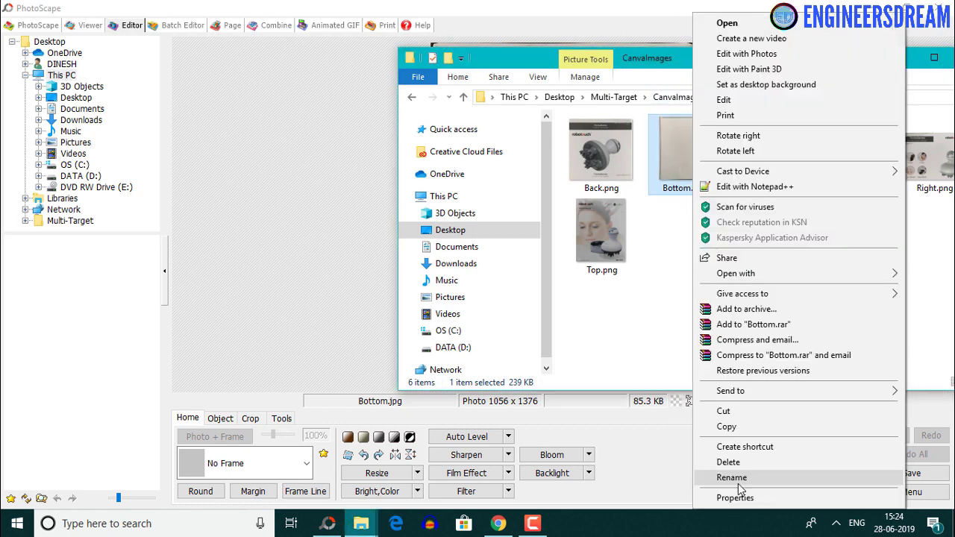
click(735, 497)
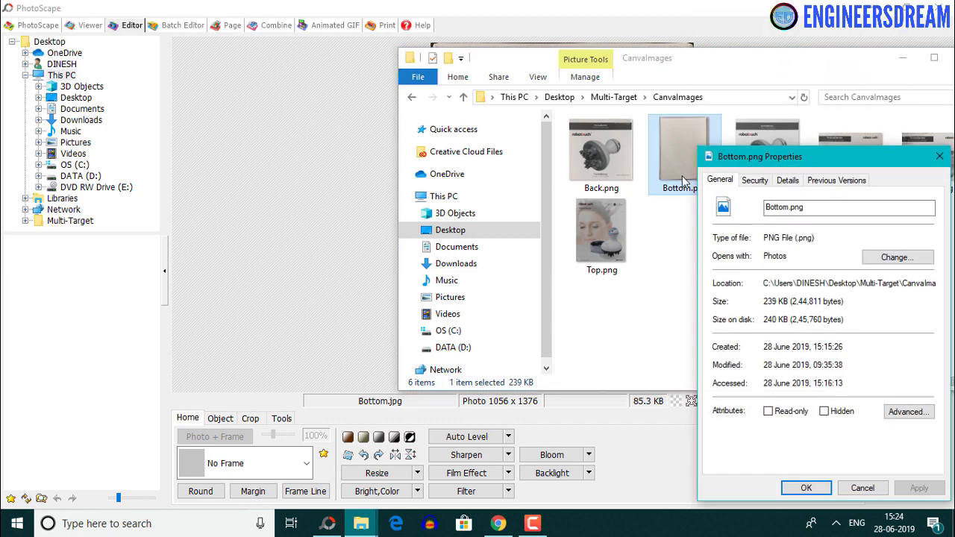
click(788, 180)
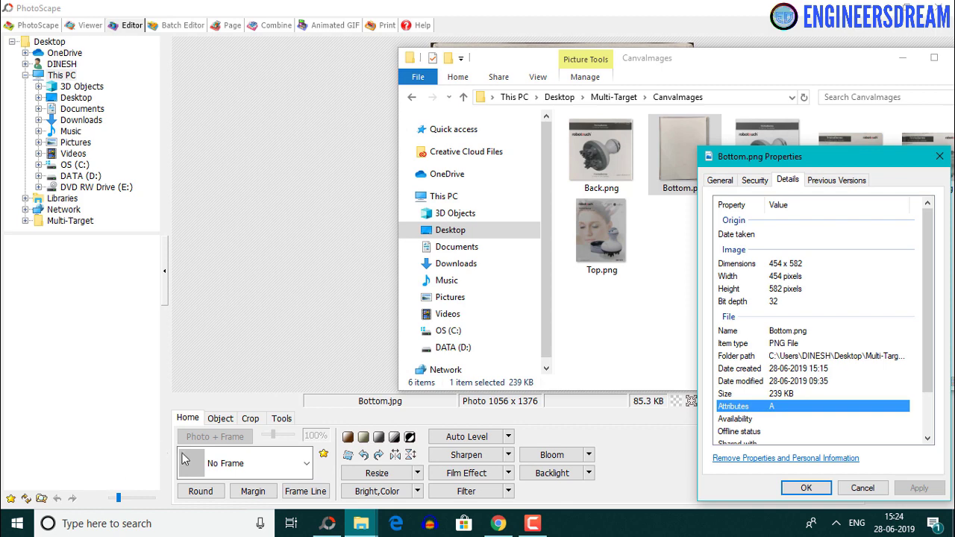
Step: Resize the Bottom.jpg photo to 454 pixels wide by 582 pixels high without preserving the aspect ratio
click(318, 352)
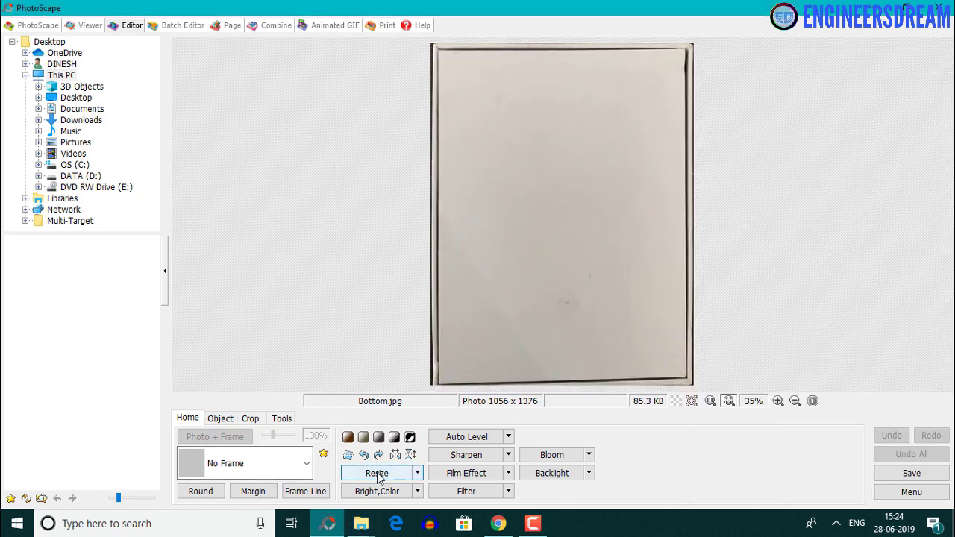
click(377, 473)
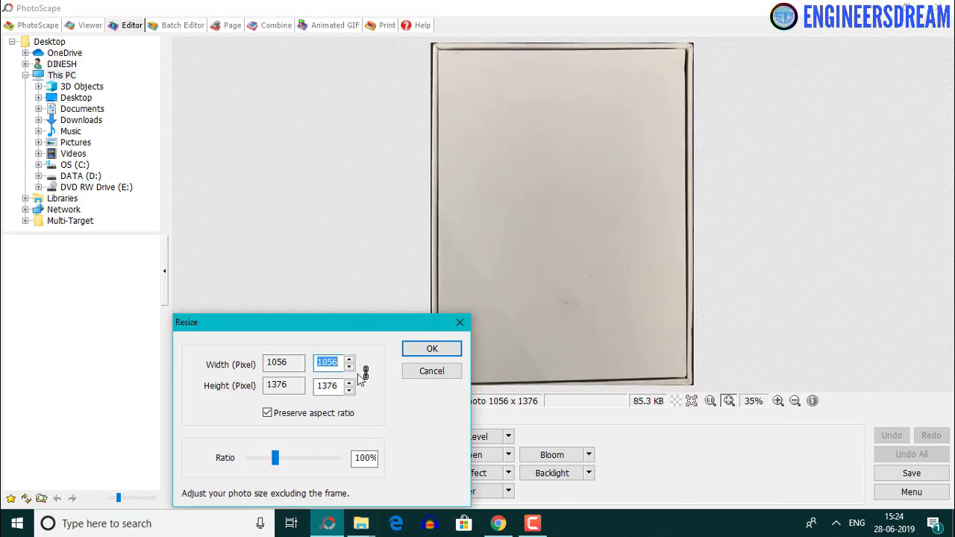
text(454)
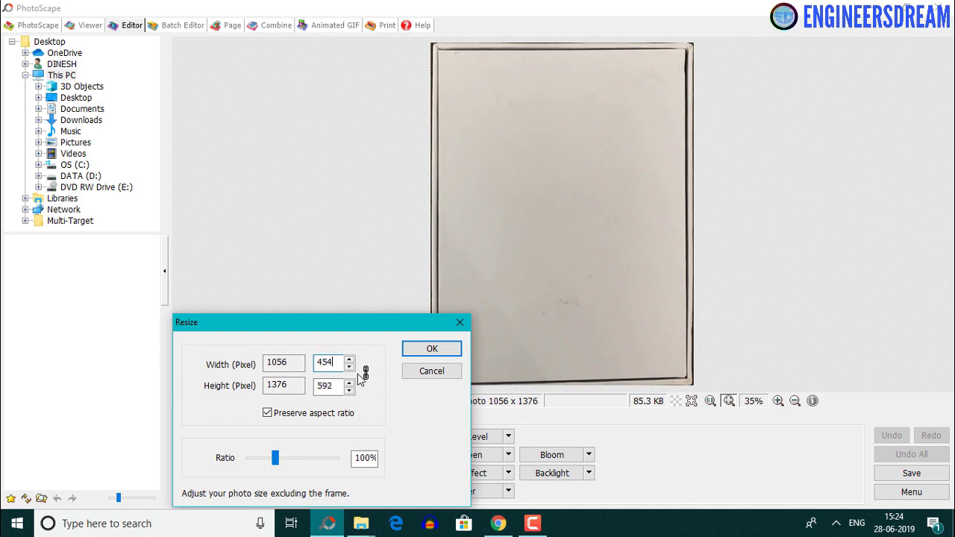
click(266, 413)
click(329, 386)
key(BackSpace)
text(8)
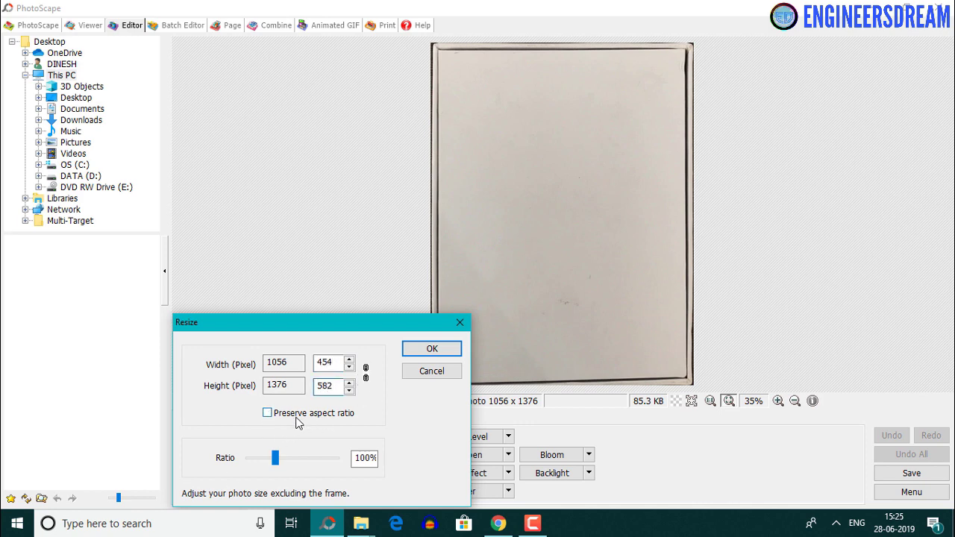
click(426, 349)
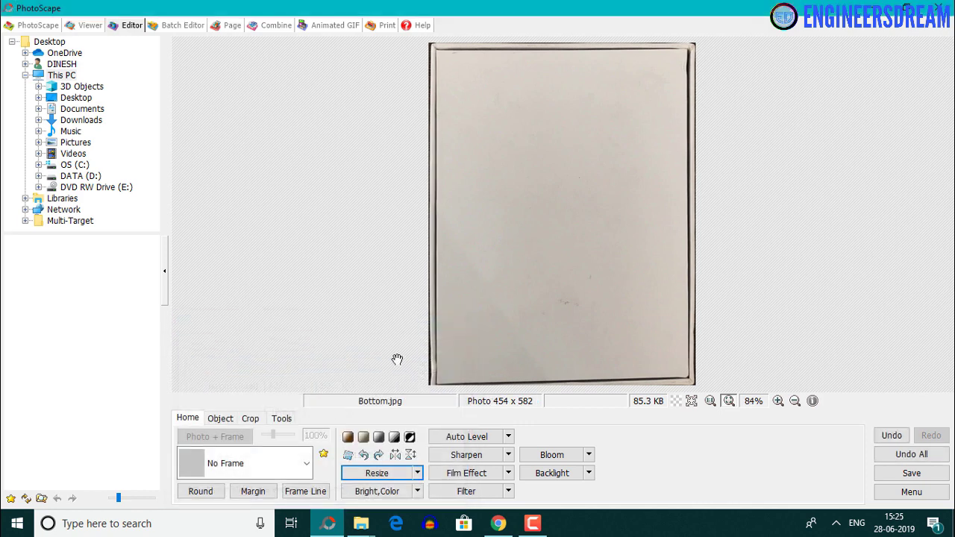
Step: Save the resized Bottom photo as a new JPEG named Bottom in the FinalImages folder at 100% quality
key(ctrl+s)
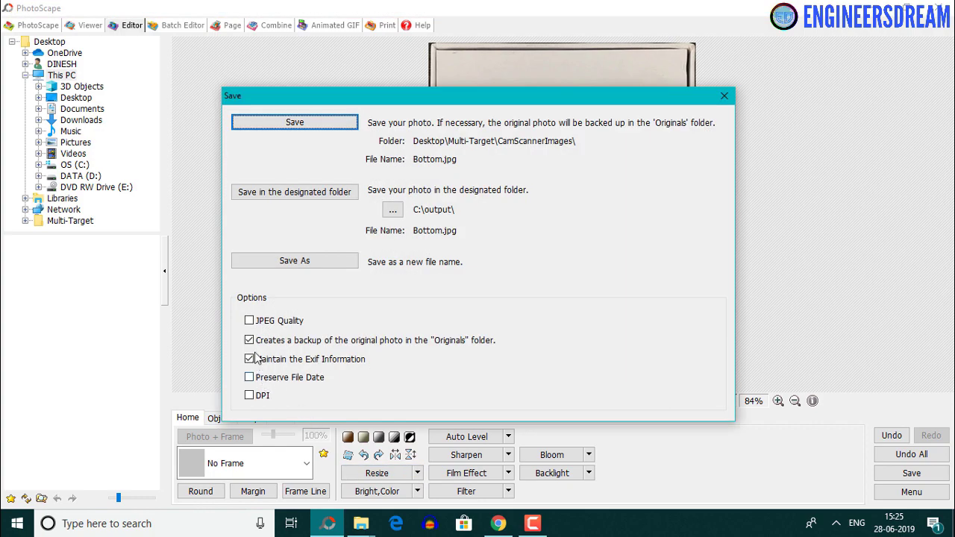
click(288, 263)
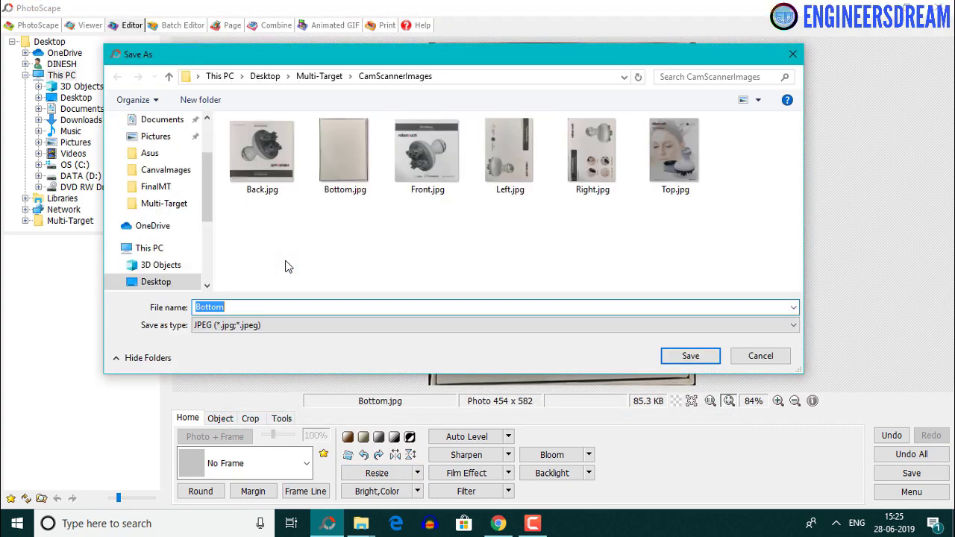
click(319, 77)
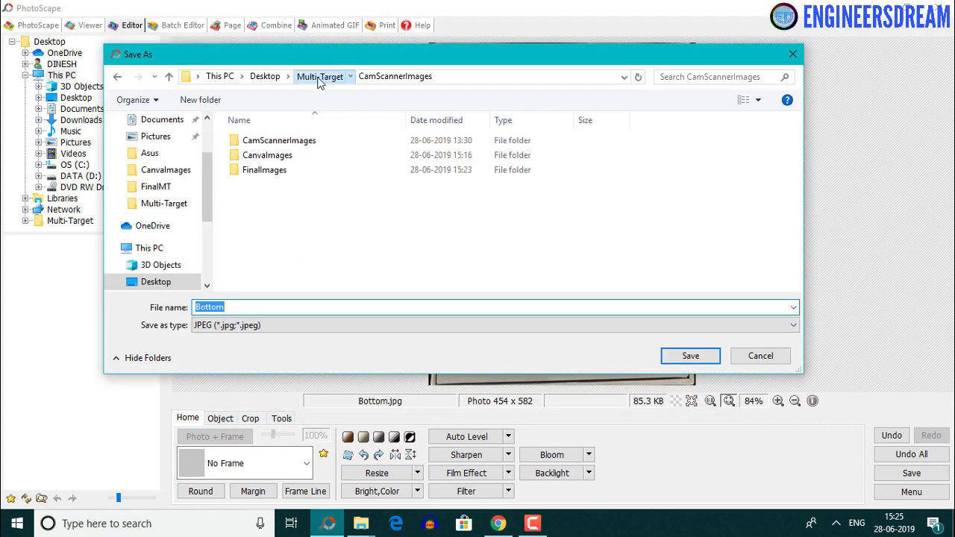
double_click(263, 172)
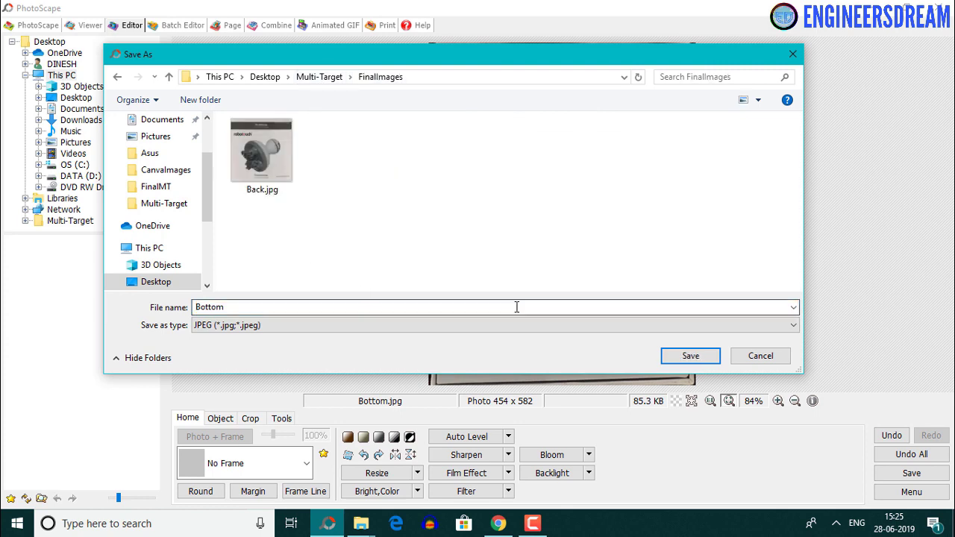
click(691, 356)
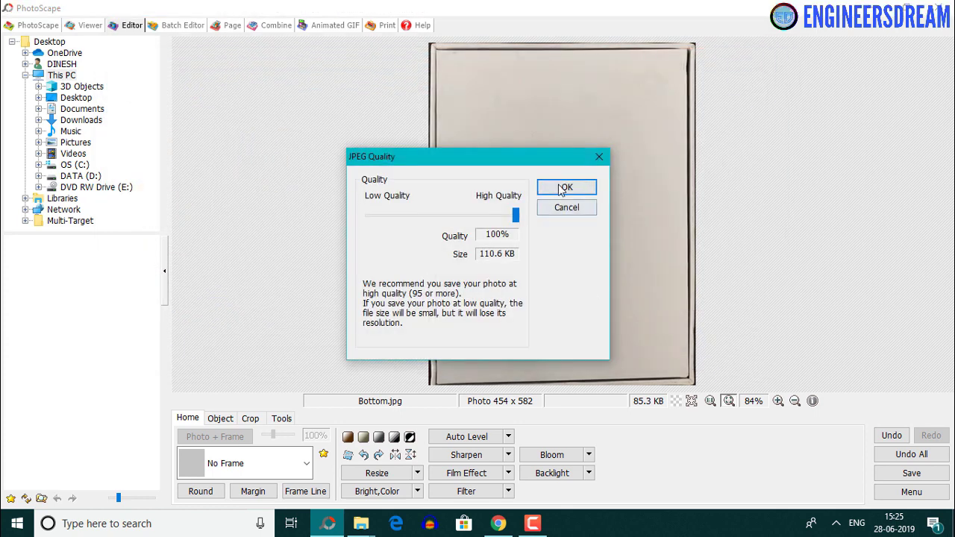
click(563, 188)
Step: Restore the PhotoScape window to a smaller size and show the contents of Multi-Target's CamScannerImages folder in File Explorer
double_click(825, 9)
click(752, 65)
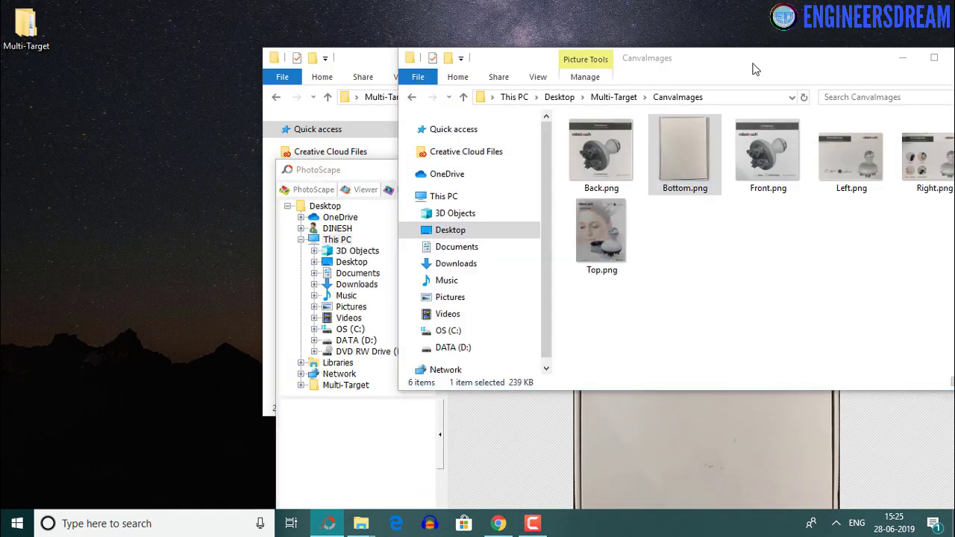
click(612, 103)
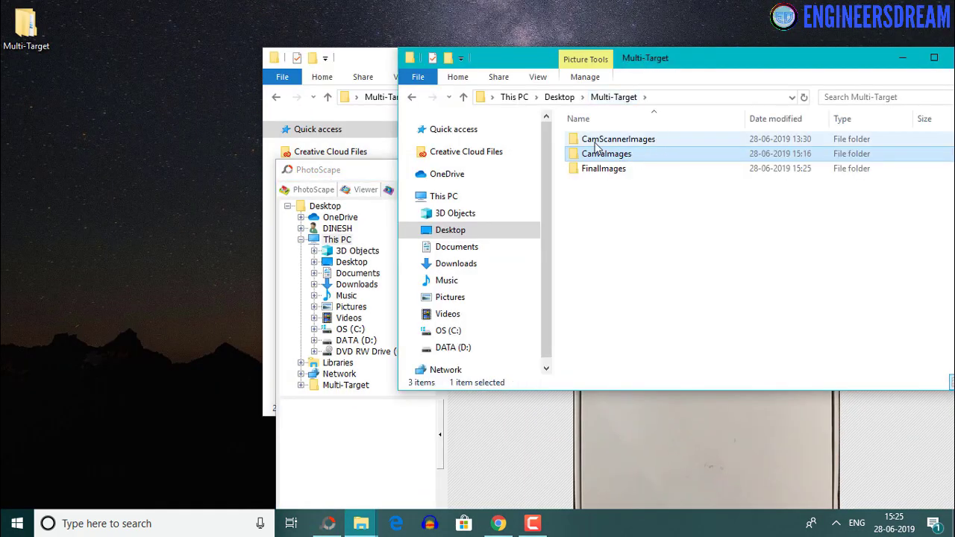
double_click(594, 132)
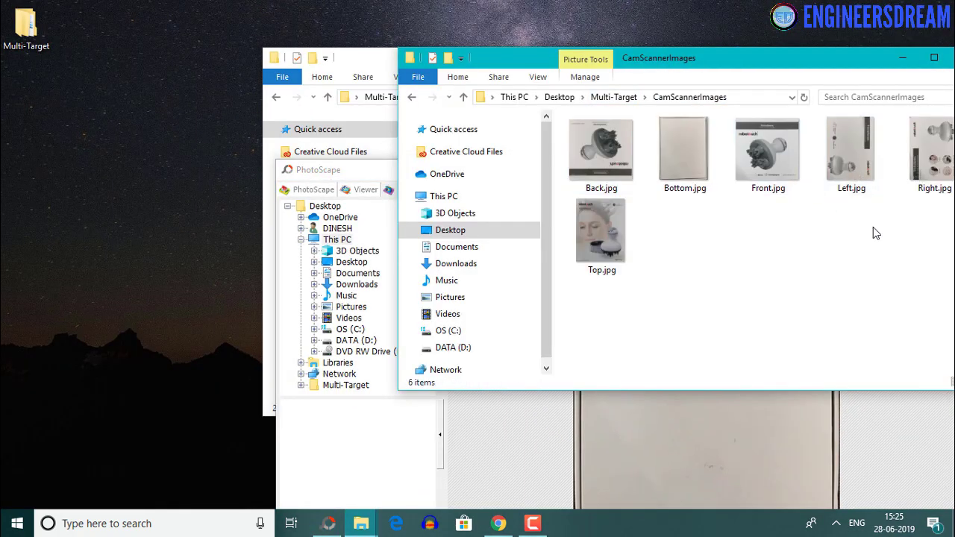
Step: Arrange the open windows so PhotoScape is reachable and load Front.jpg from the CamScannerImages folder into its editor
drag(351, 60, 224, 46)
click(776, 68)
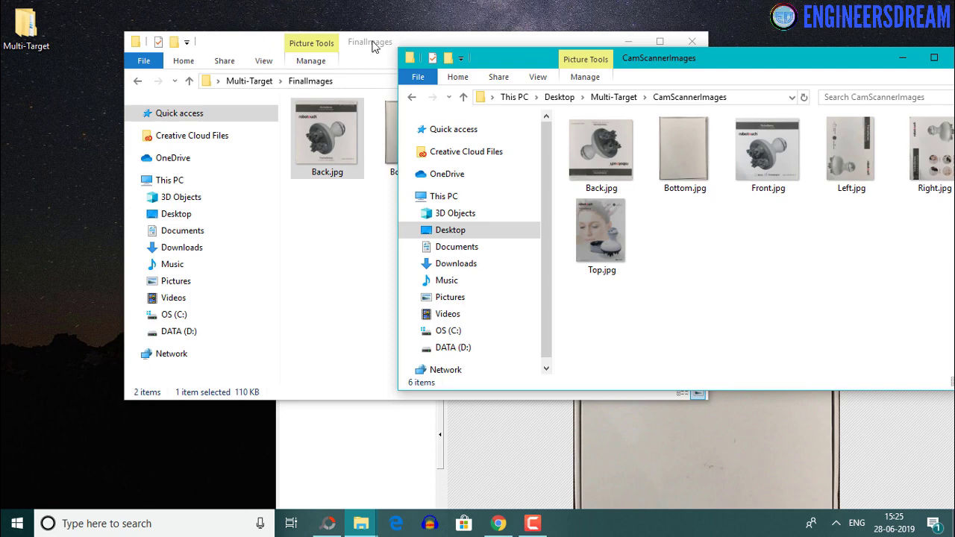
drag(376, 43, 330, 66)
click(200, 93)
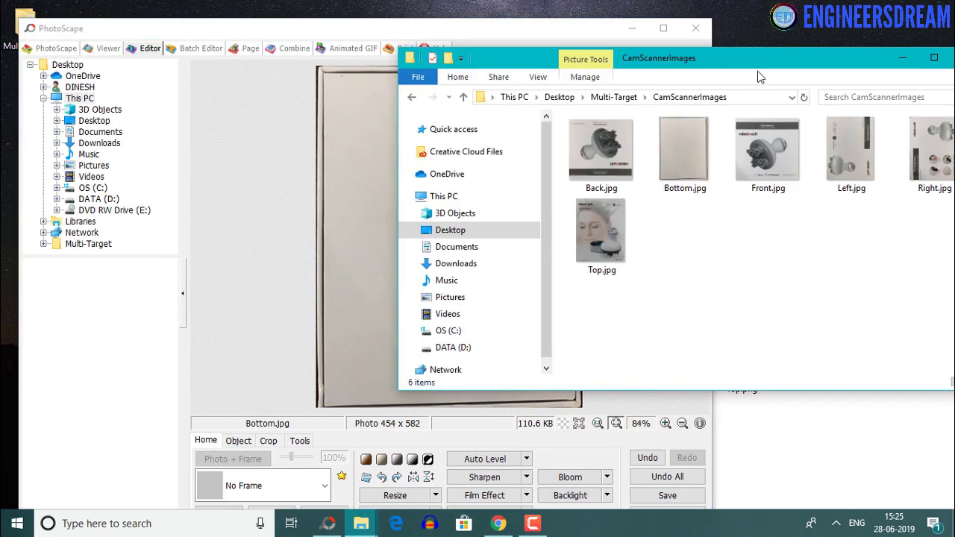
drag(769, 153, 388, 38)
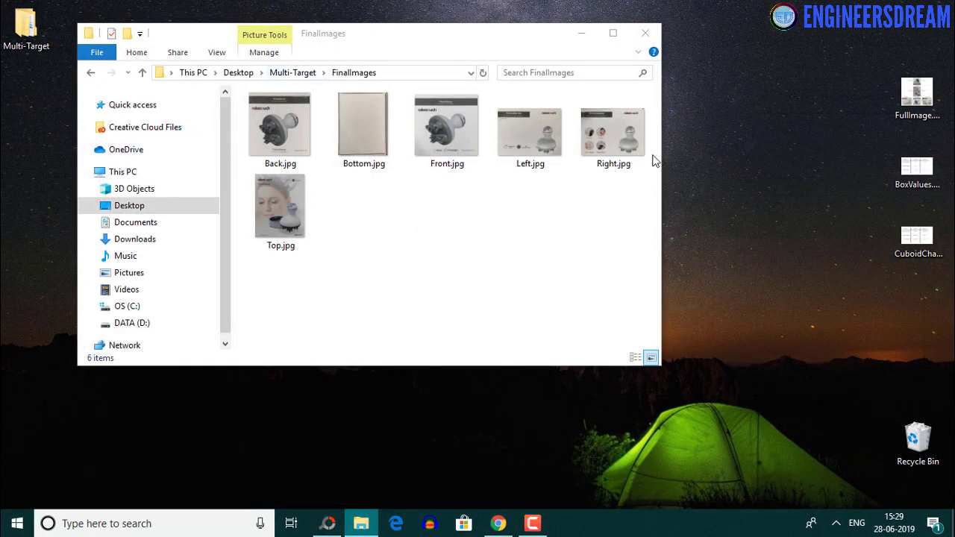
Step: Examine the scanned images in the CamScannerImages folder, then go back to Multi-Target and select FinalImages
click(292, 72)
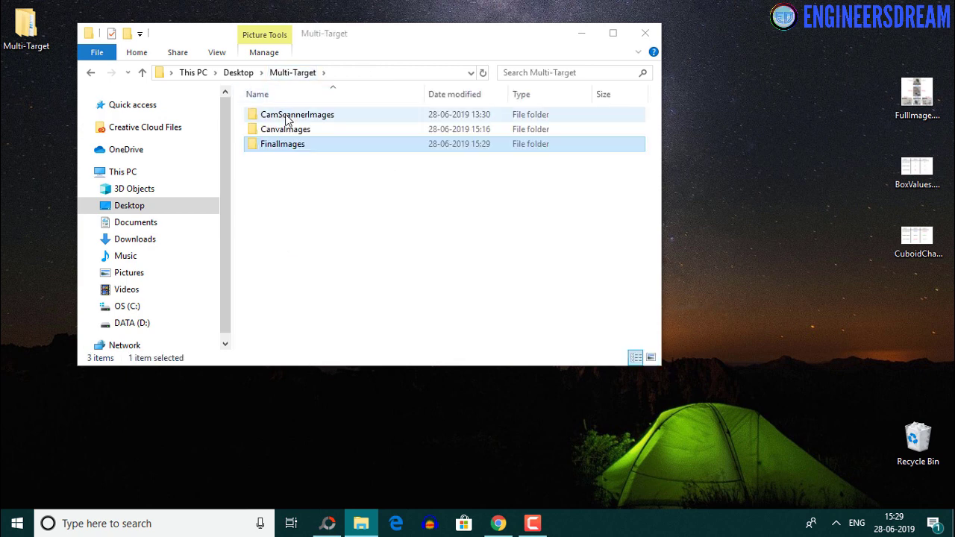
double_click(285, 118)
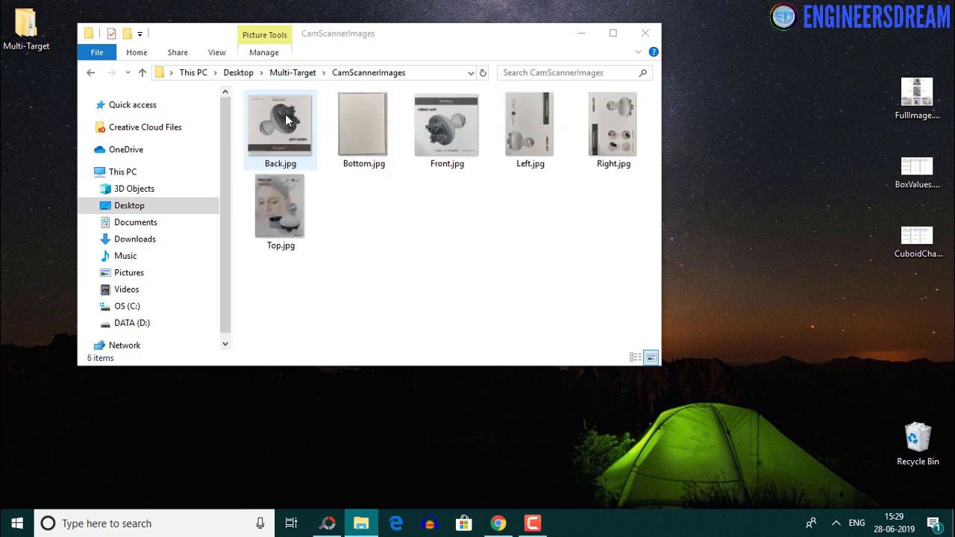
click(293, 72)
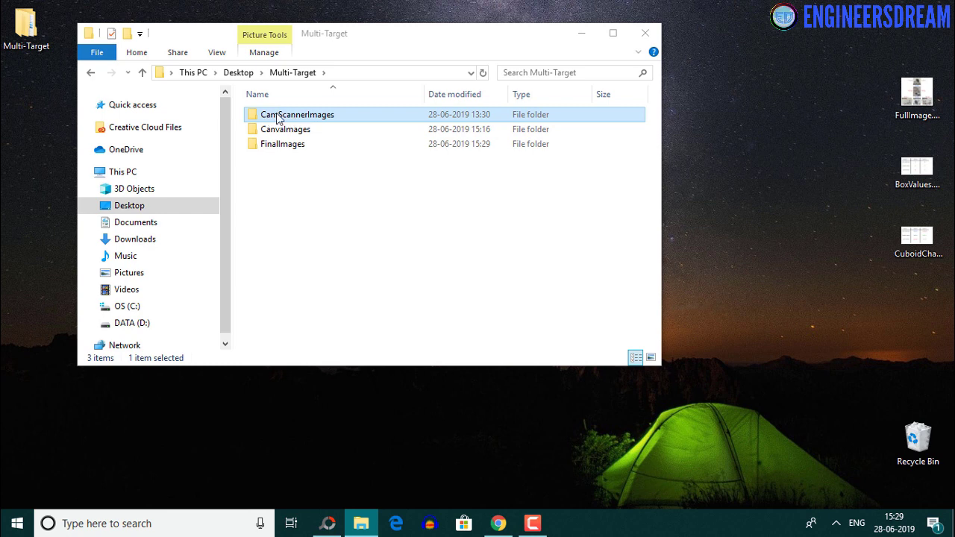
double_click(284, 145)
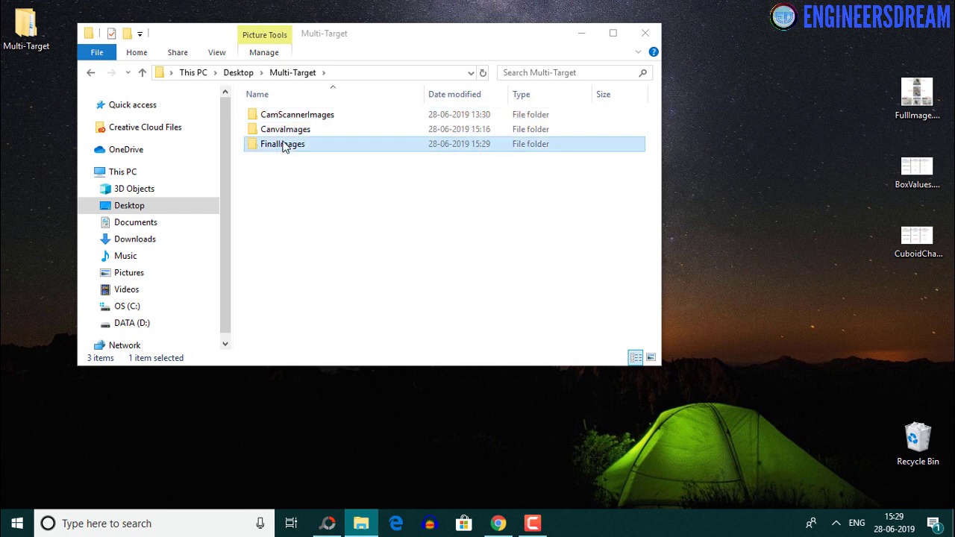
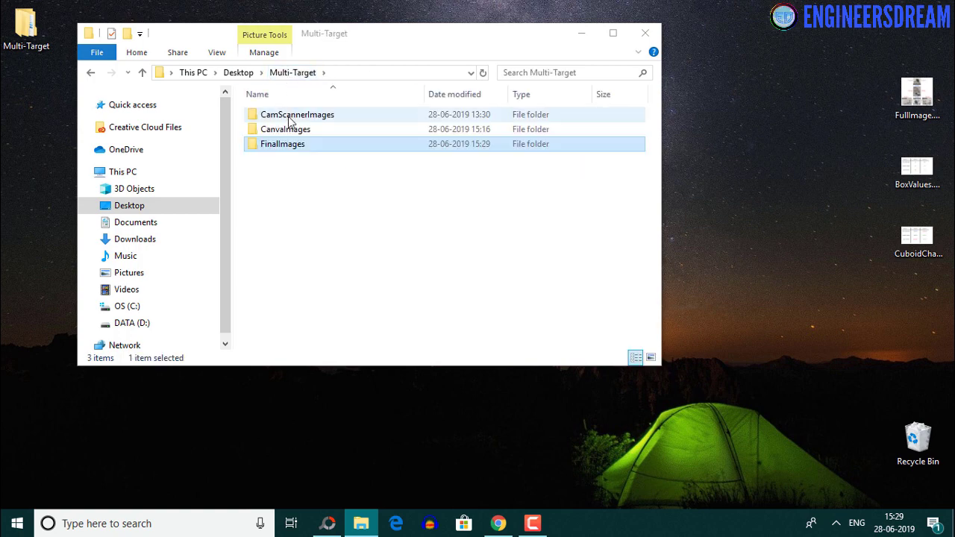
Step: Look up the pixel dimensions of Back.jpg from the CamScannerImages folder in its detailed file properties
right_click(290, 121)
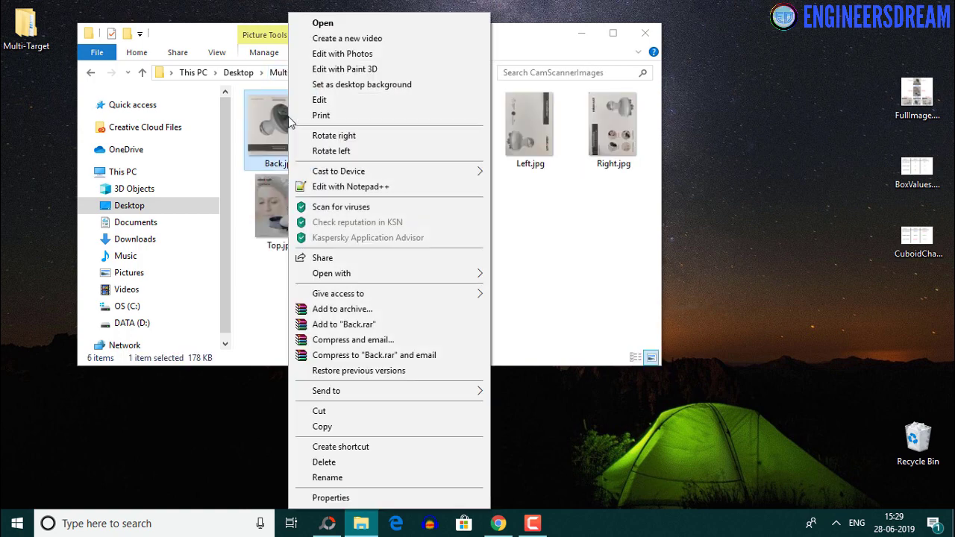
click(404, 427)
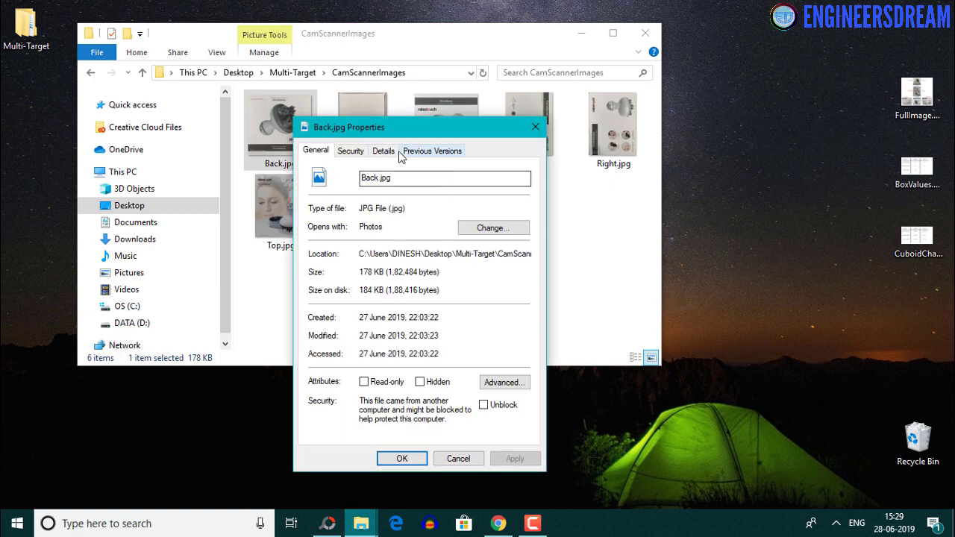
click(383, 150)
scroll(406, 363, down, 3)
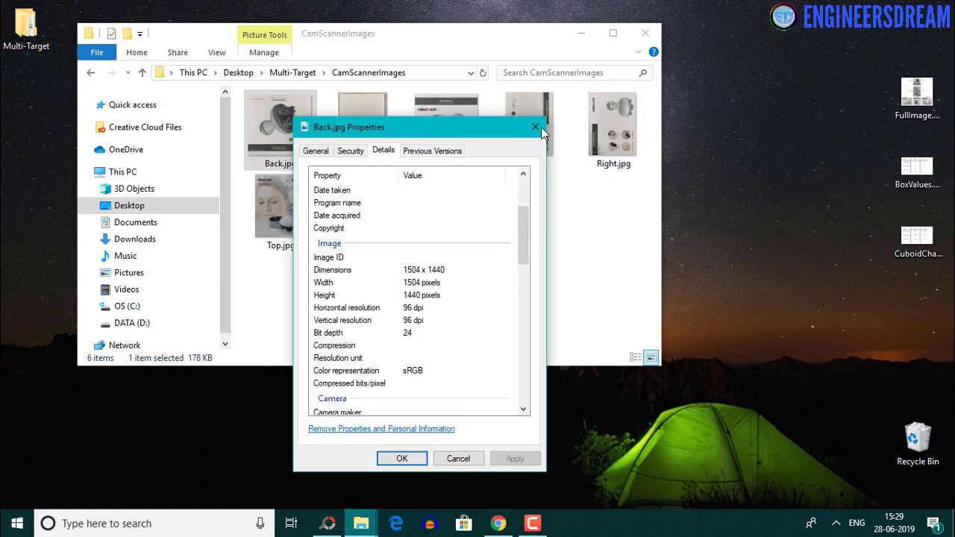
click(536, 128)
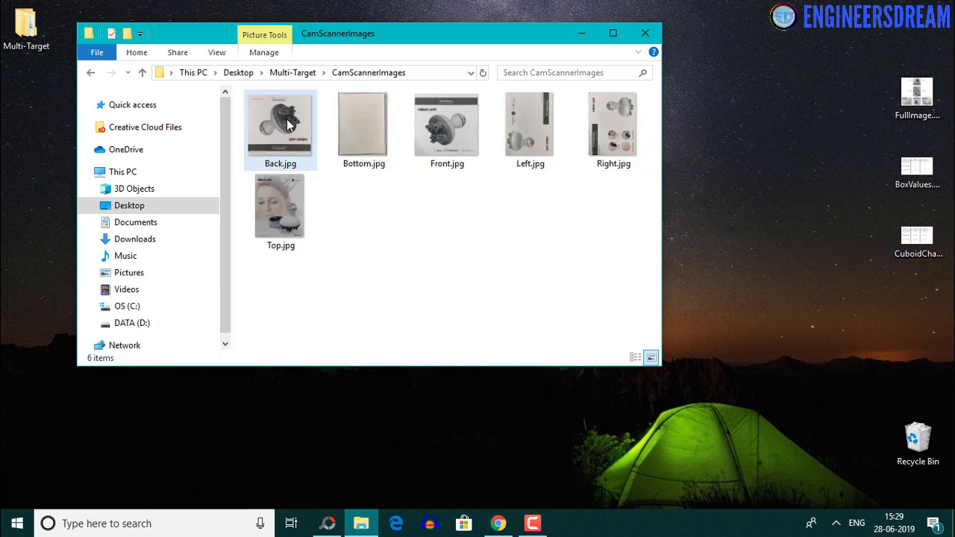
Step: Look up the pixel dimensions of Back.png from the CanvaImages folder in its detailed file properties
click(298, 73)
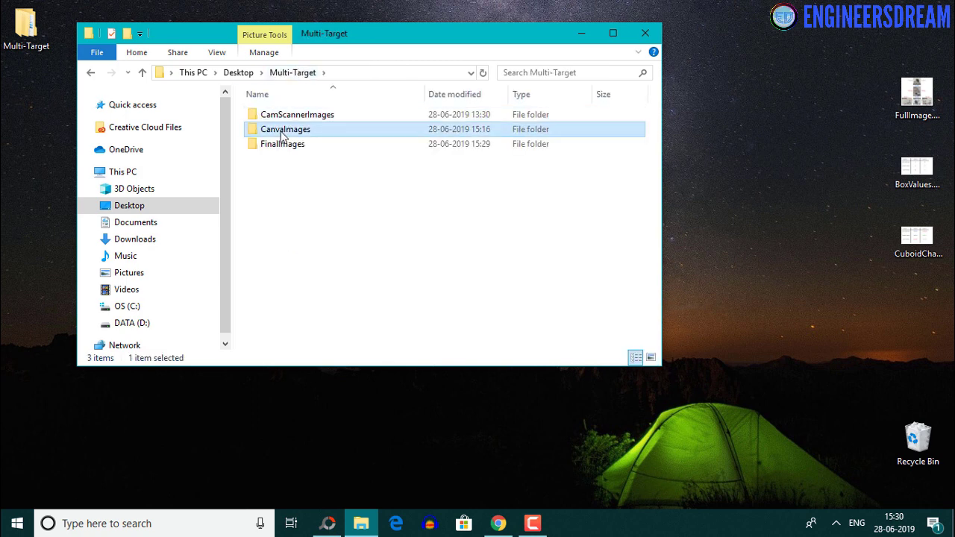
double_click(278, 134)
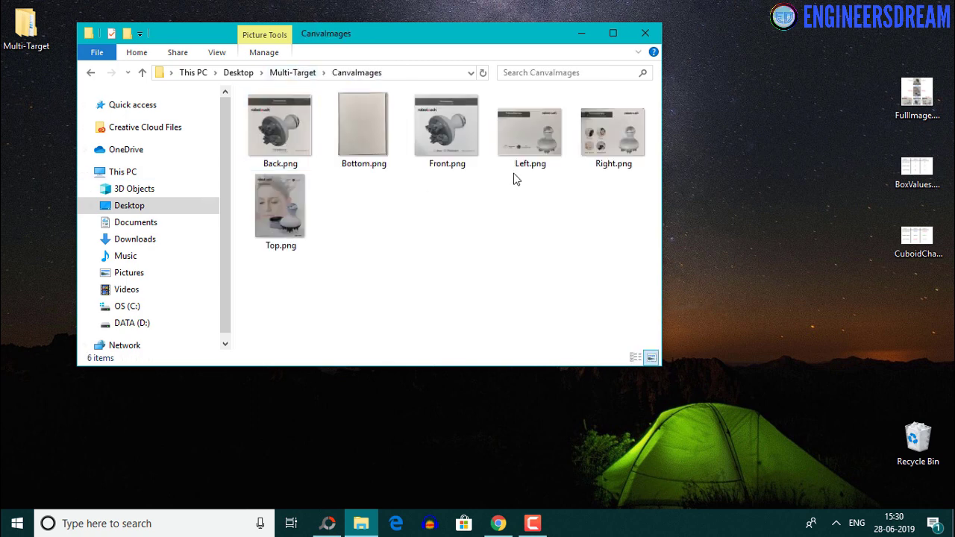
mouse_move(295, 183)
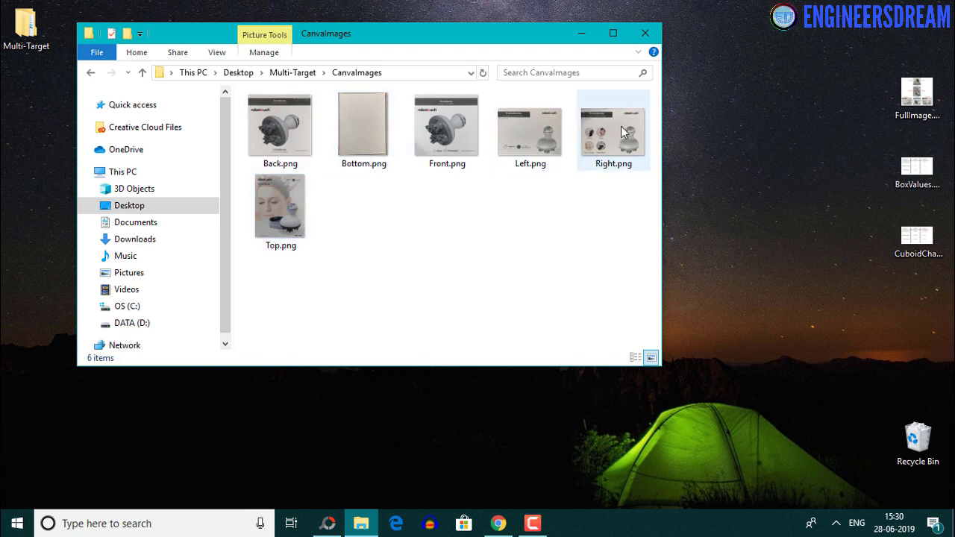
click(291, 128)
right_click(289, 127)
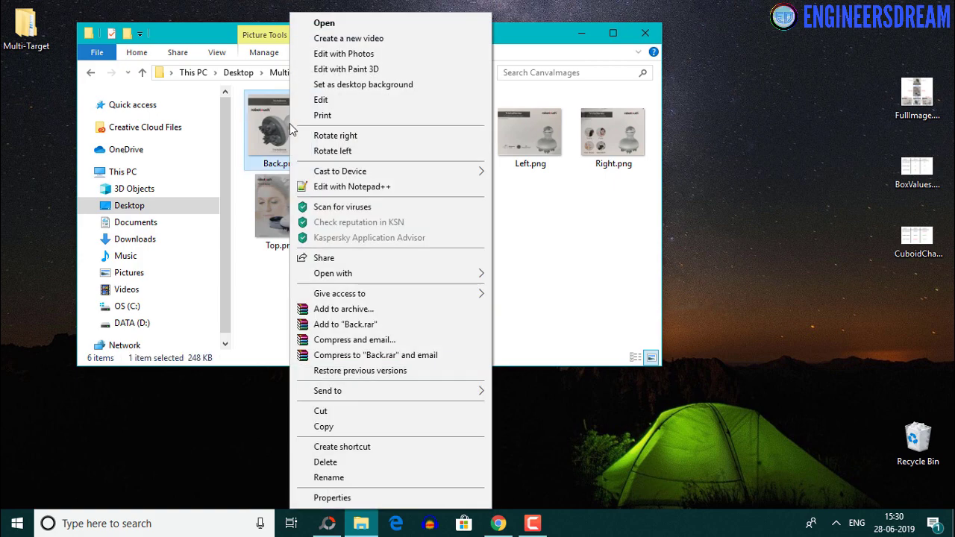
click(397, 498)
click(384, 157)
click(392, 380)
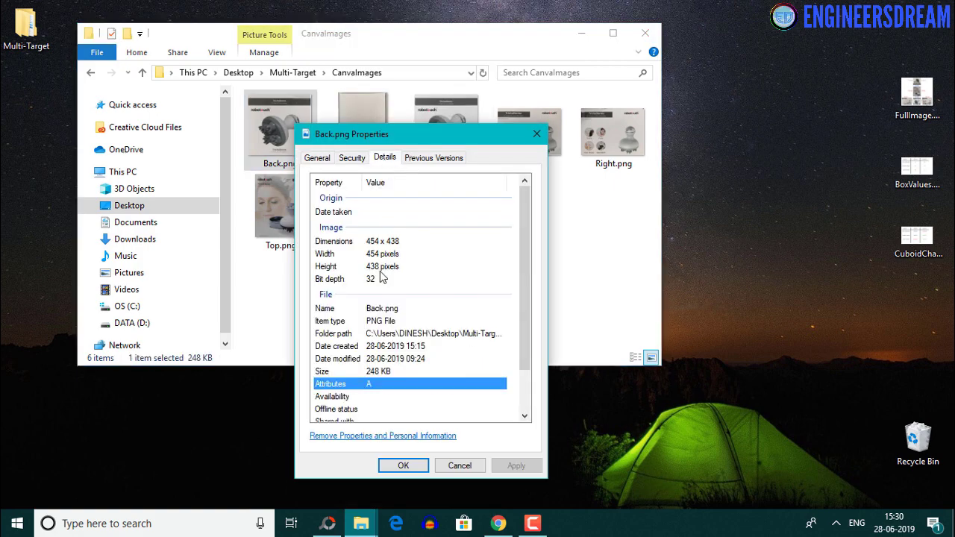
scroll(392, 331, down, 1)
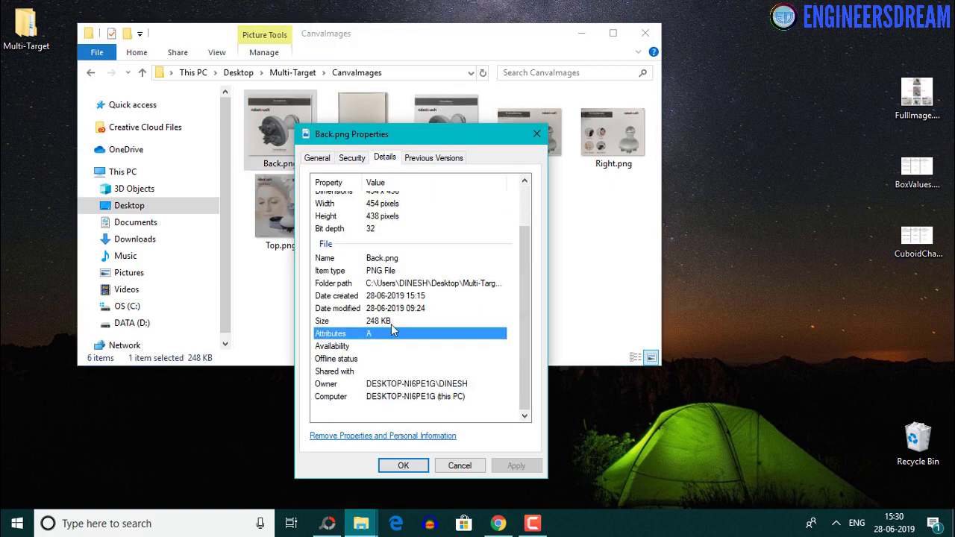
click(537, 134)
Step: Compare the six face images in the FinalImages folder with the original scans in CamScannerImages
click(294, 75)
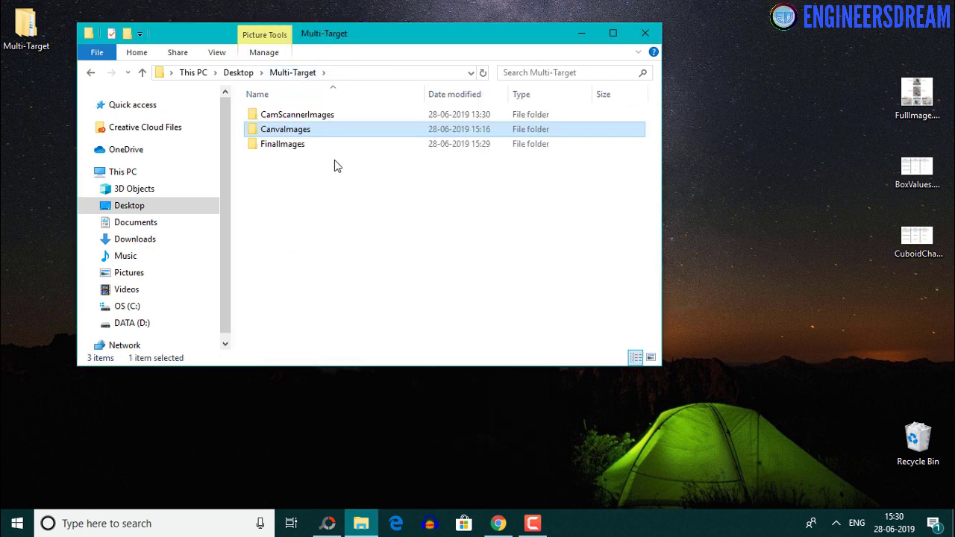
double_click(291, 150)
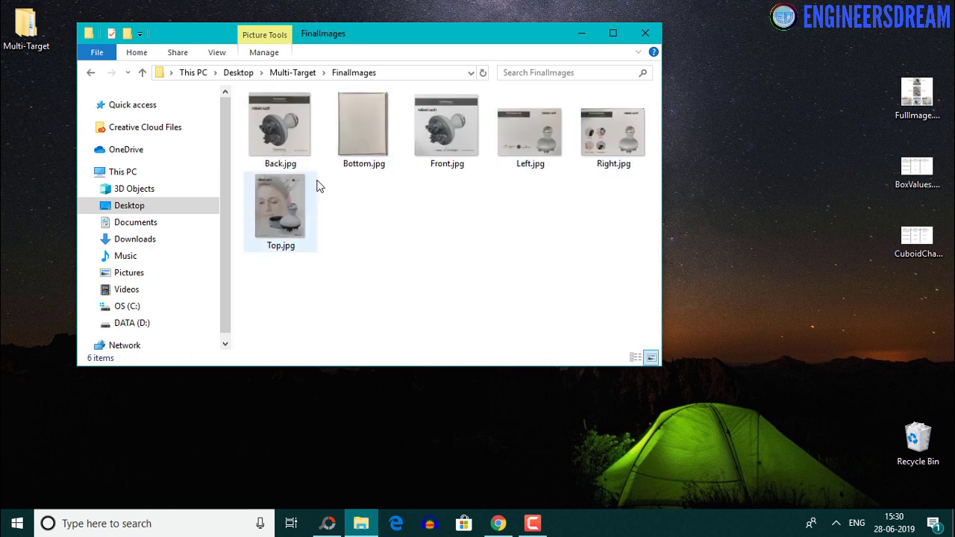
click(308, 74)
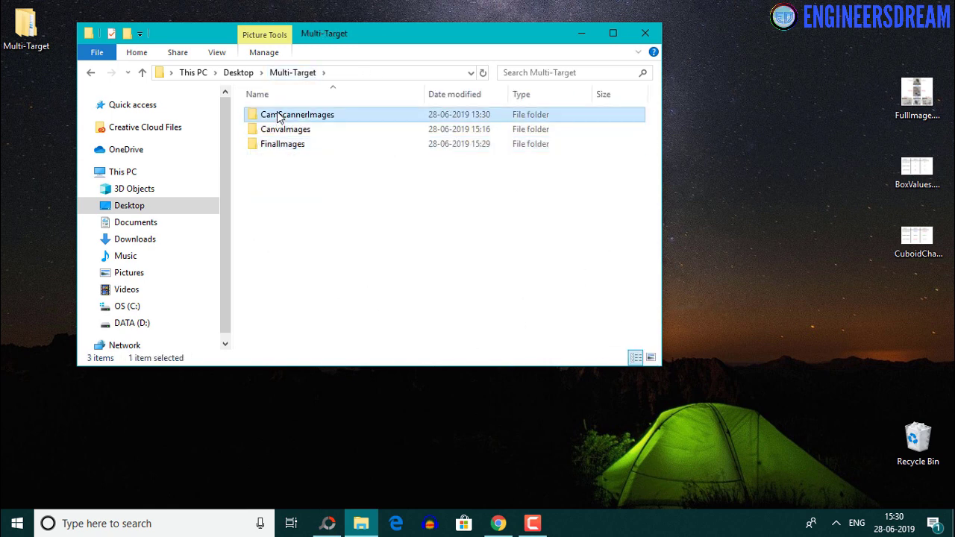
double_click(277, 117)
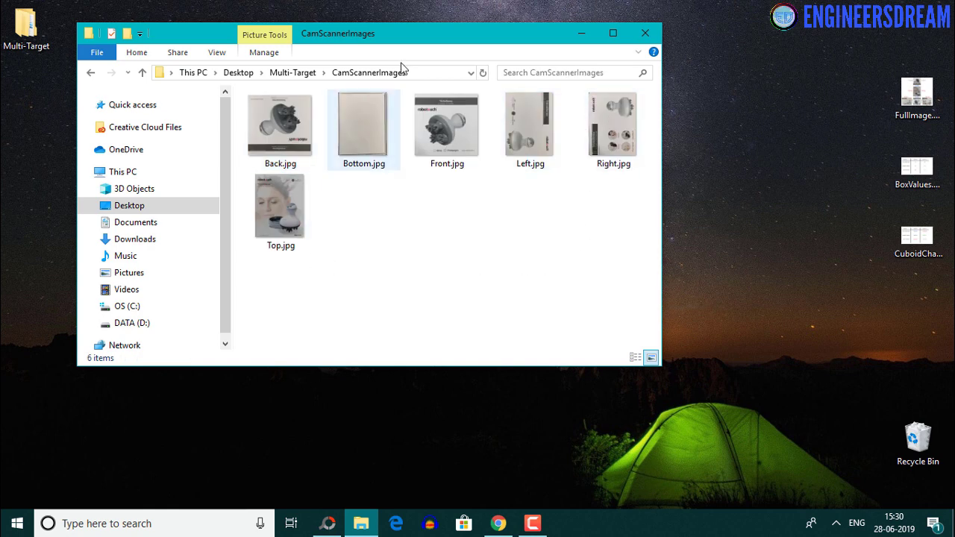
click(297, 74)
double_click(277, 143)
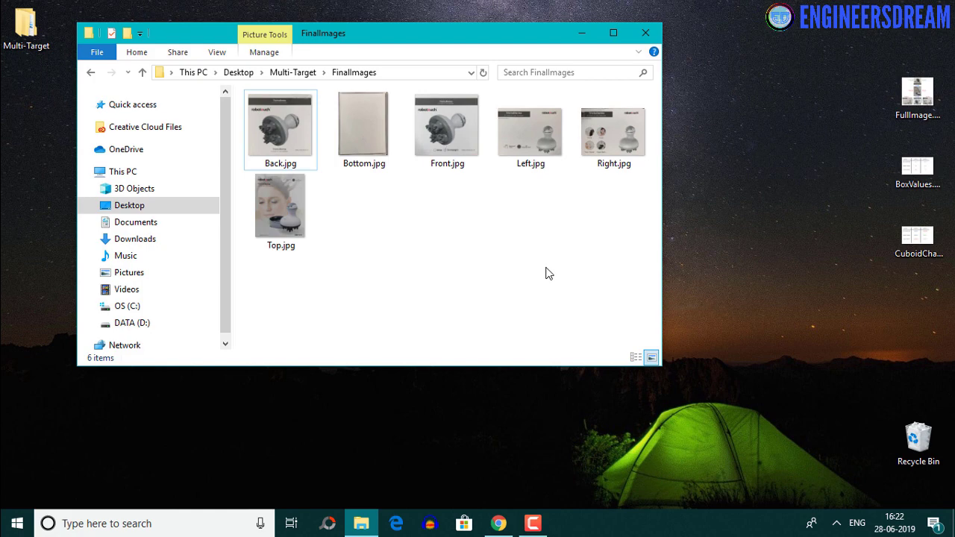
click(761, 200)
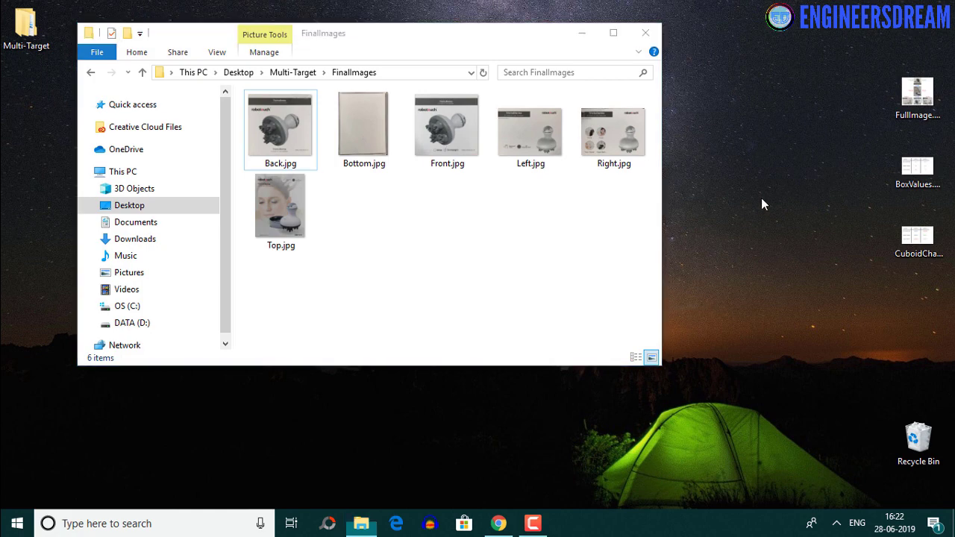
Step: Switch to the Vuforia Target Manager in Chrome and start adding a Cuboid target to the MultiTarget database
click(498, 524)
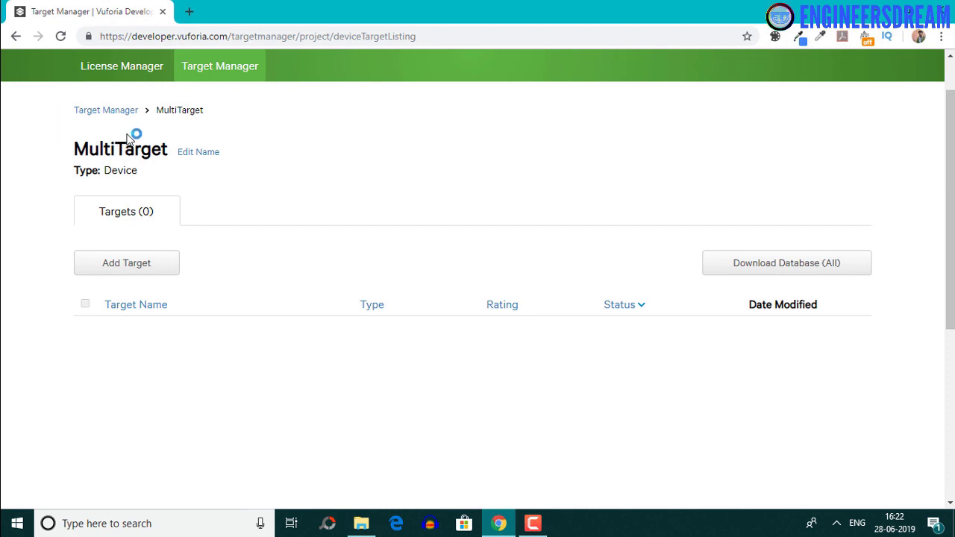
double_click(117, 176)
click(192, 178)
click(133, 270)
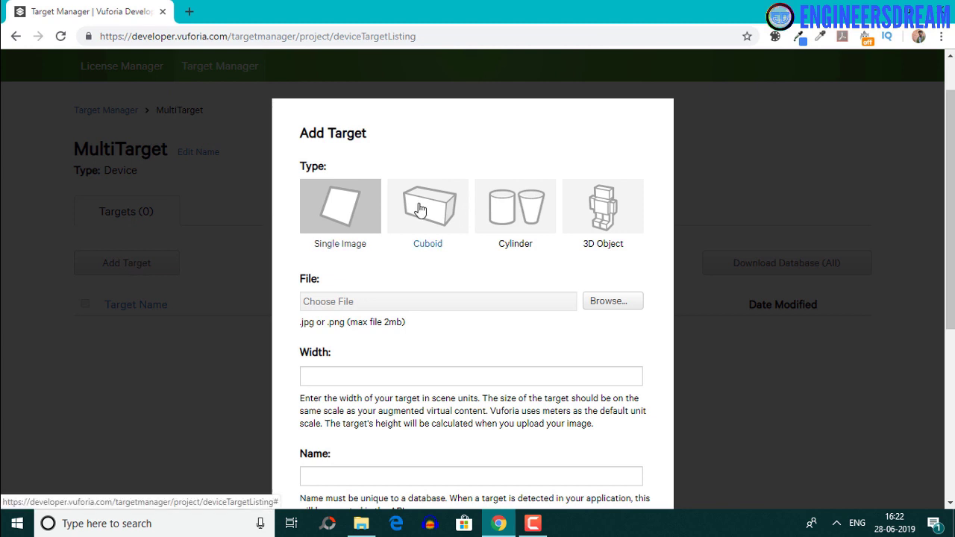
click(420, 210)
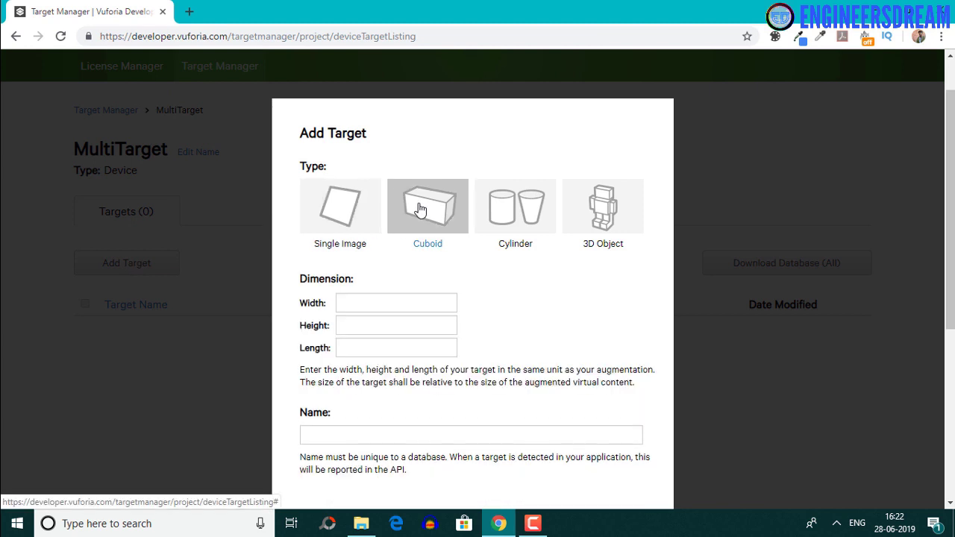
Step: Set the cuboid target's width to 0.12, height to 0.116 and length to 0.154, and name it CuboidBox
click(353, 300)
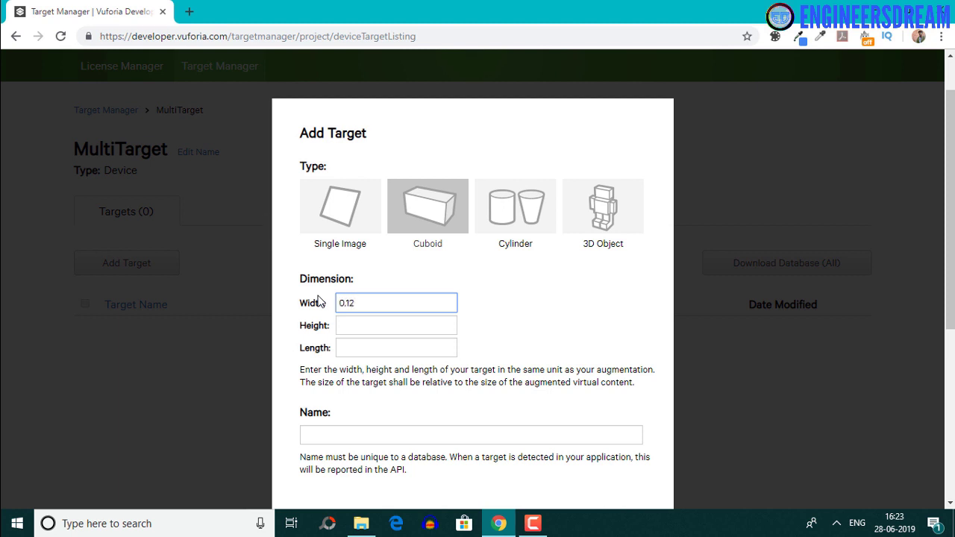
key(Tab)
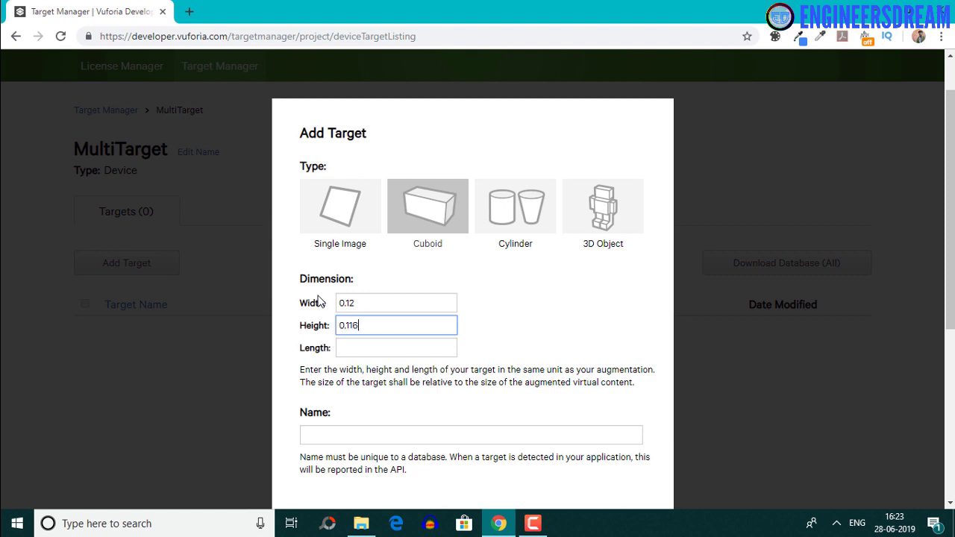
key(Tab)
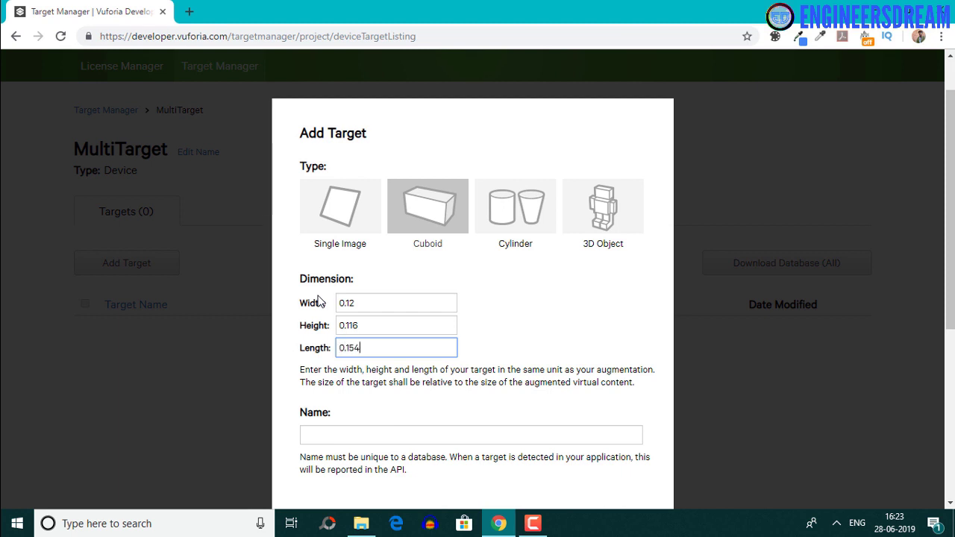
click(355, 427)
text(CuboidBox)
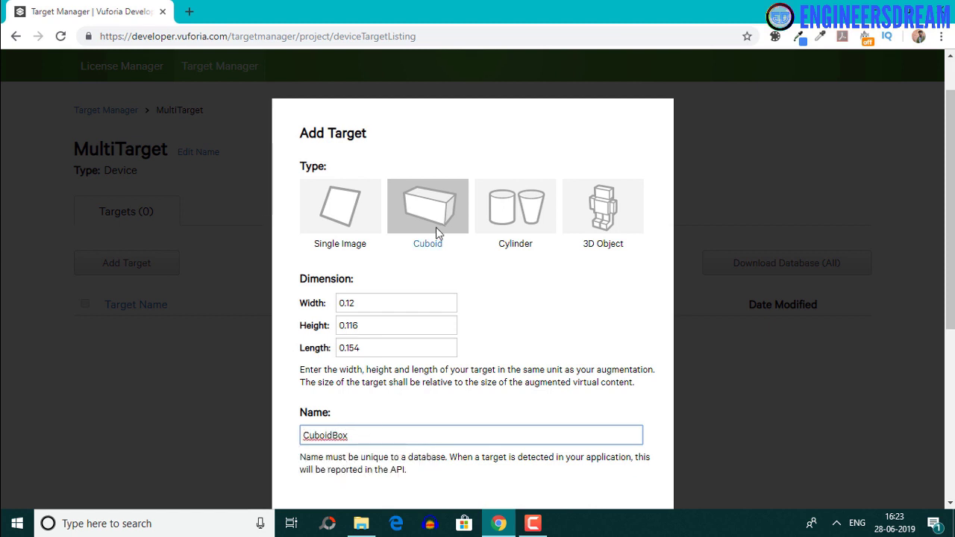
scroll(390, 412, down, 2)
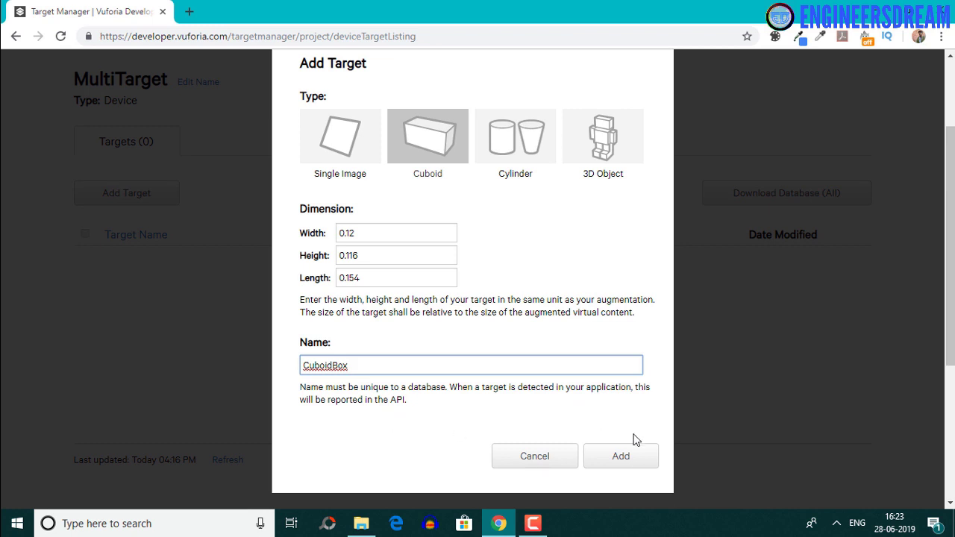
Step: Add the CuboidBox target to the MultiTarget database, then open it and inspect its cube preview from several sides
click(615, 462)
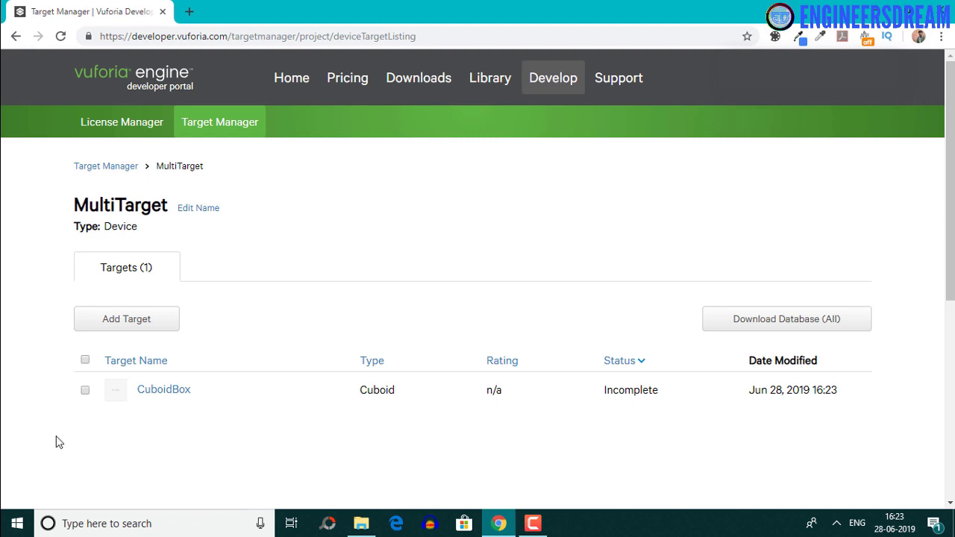
click(168, 397)
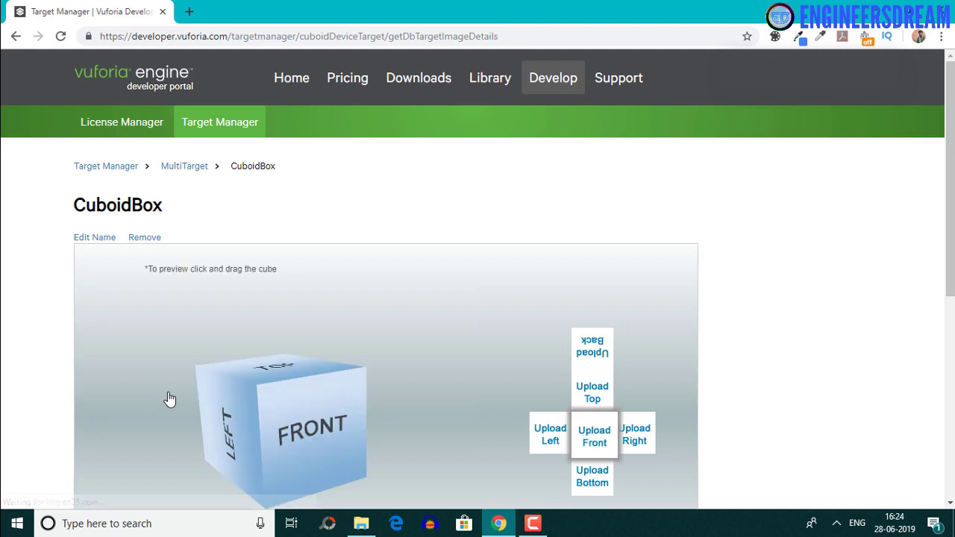
scroll(168, 399, down, 1)
drag(284, 391, 355, 408)
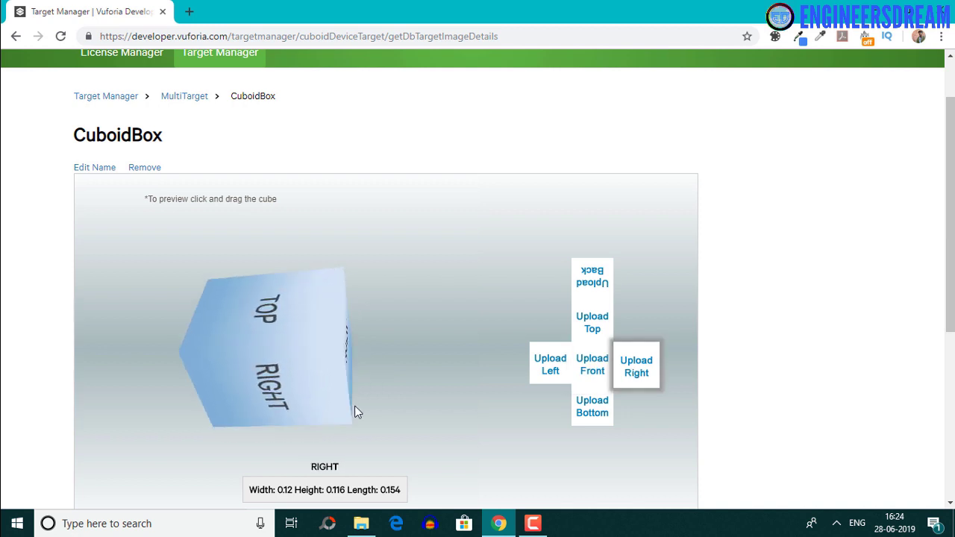
drag(282, 394, 366, 356)
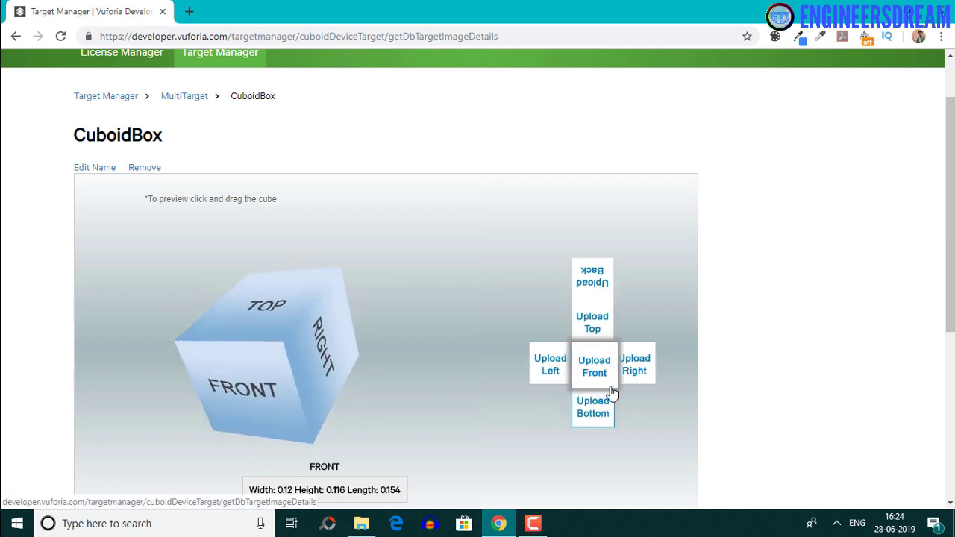
drag(306, 390, 298, 363)
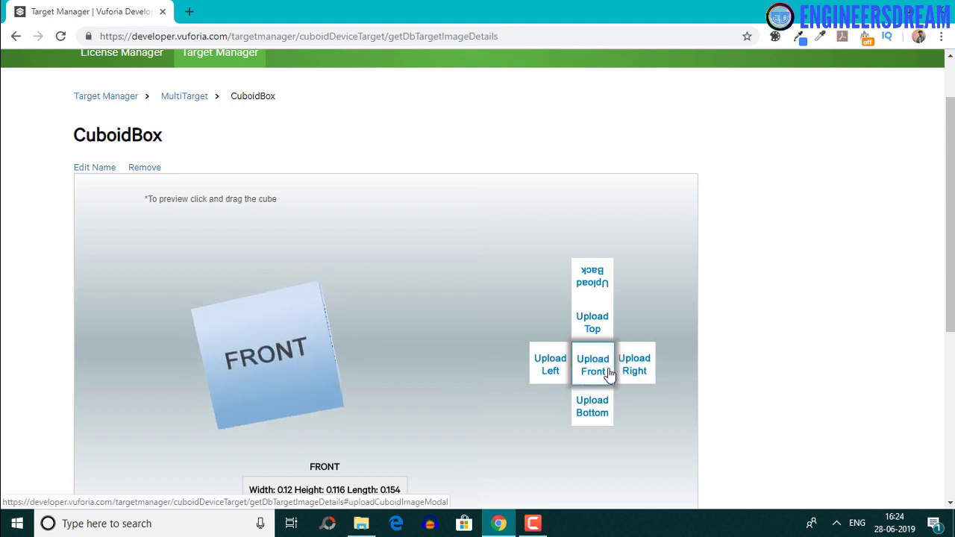
Step: Upload Front.jpg from the FinalImages folder as the cuboid's front face and check it on the rotated cube preview
click(603, 371)
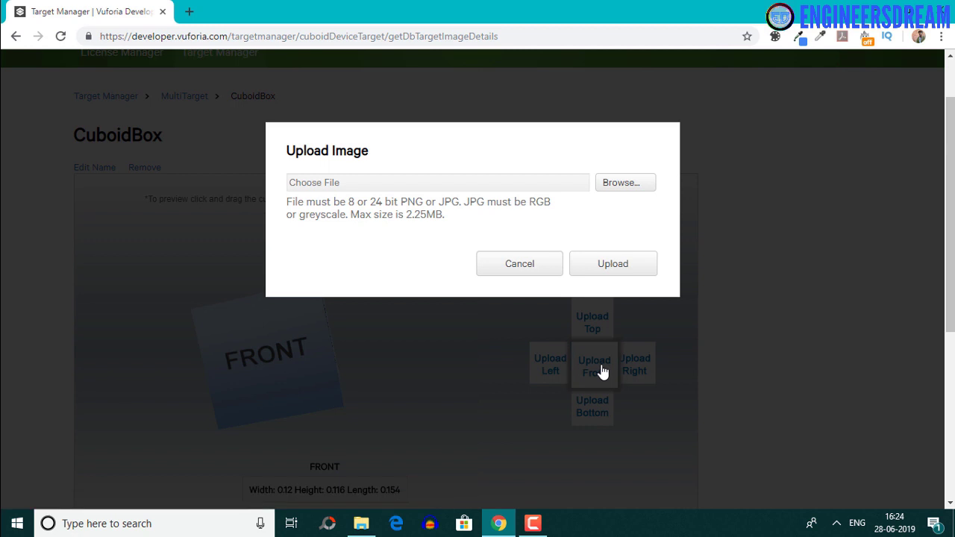
click(618, 184)
click(582, 193)
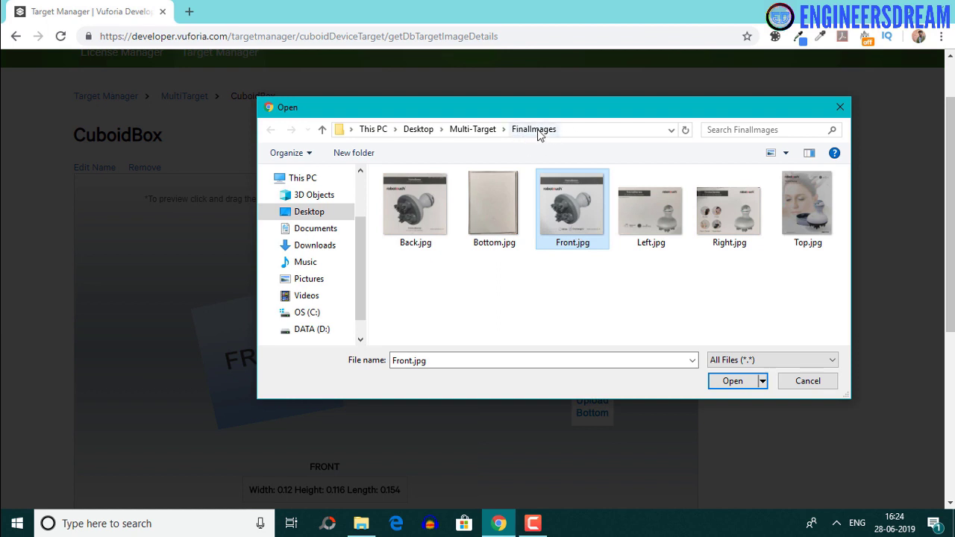
click(722, 381)
click(584, 265)
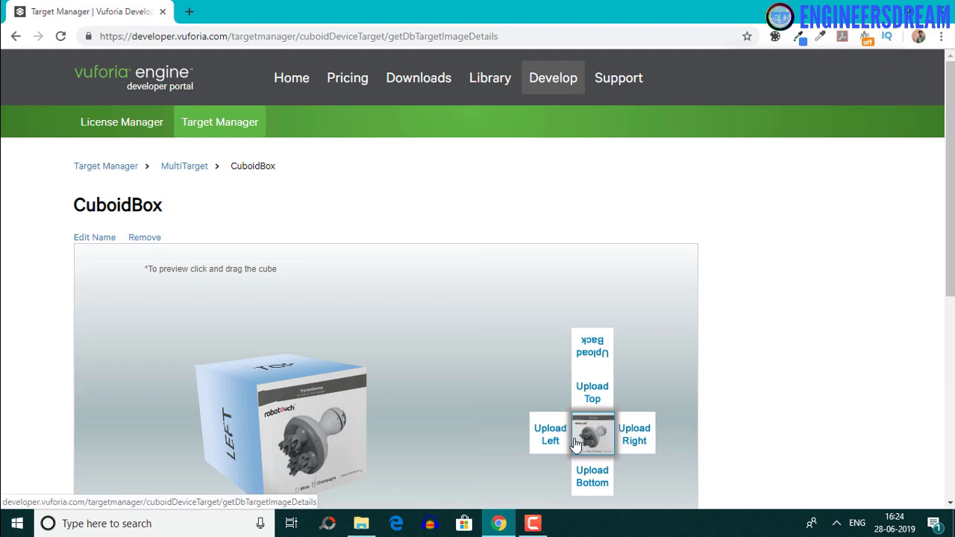
mouse_move(308, 415)
mouse_down()
mouse_move(303, 404)
mouse_move(316, 409)
mouse_up()
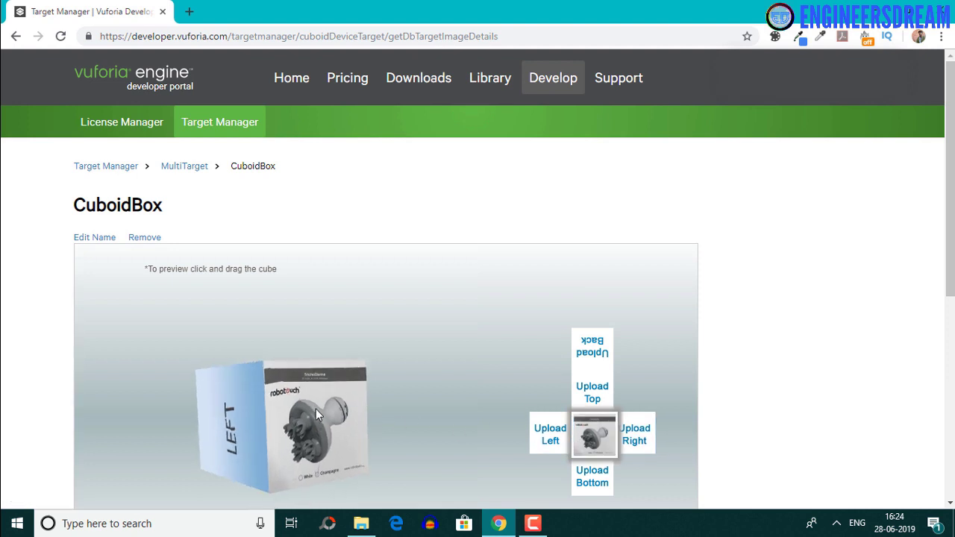
drag(320, 446, 337, 429)
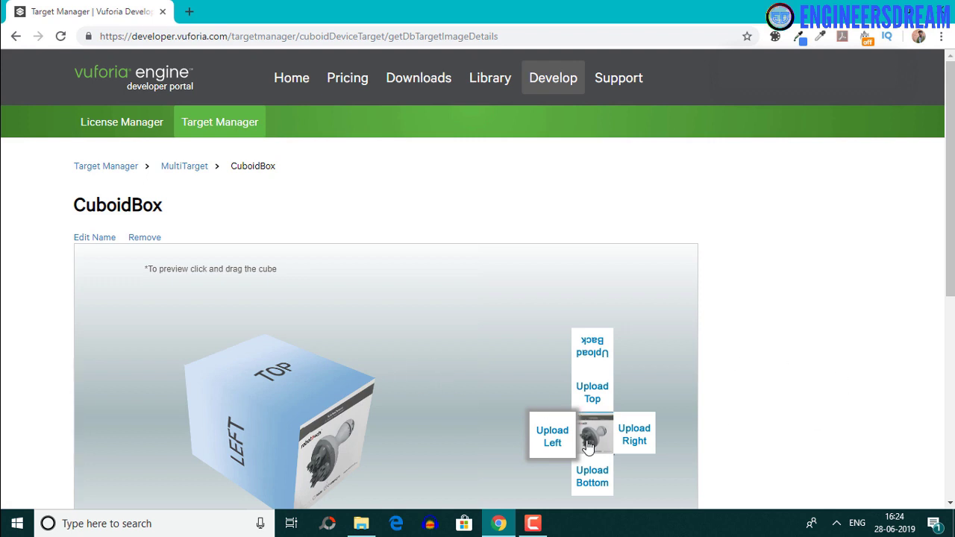
Step: Try to upload Left.png from the CanvaImages folder as the cuboid's left face
click(564, 440)
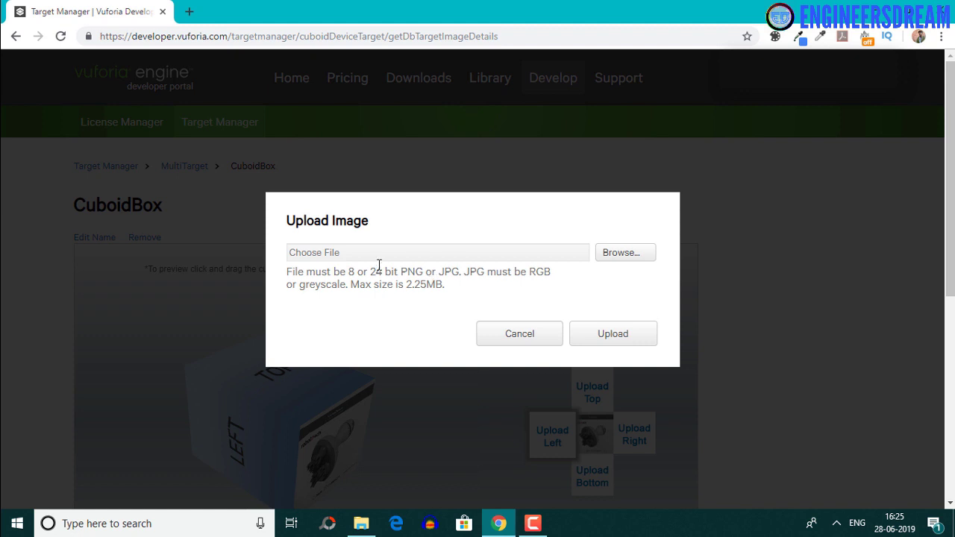
click(619, 257)
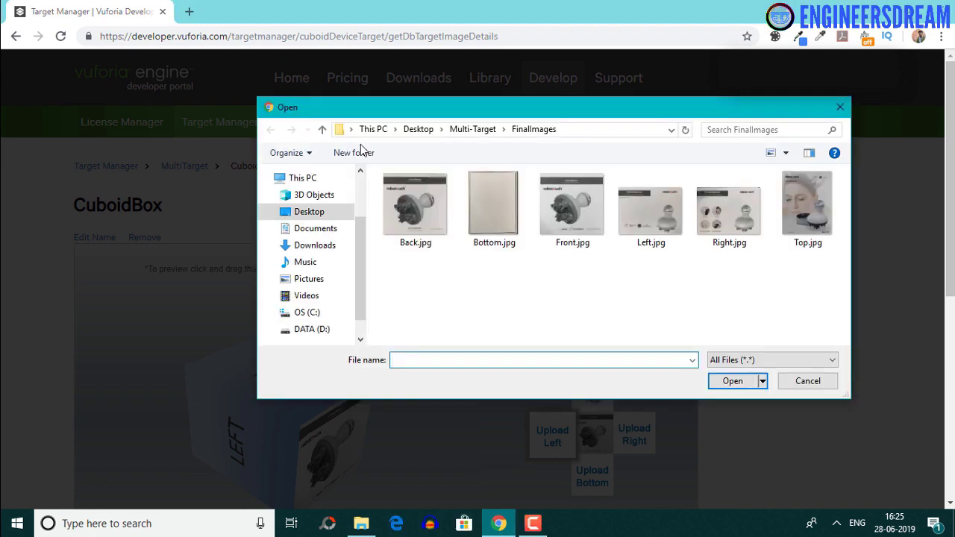
click(473, 130)
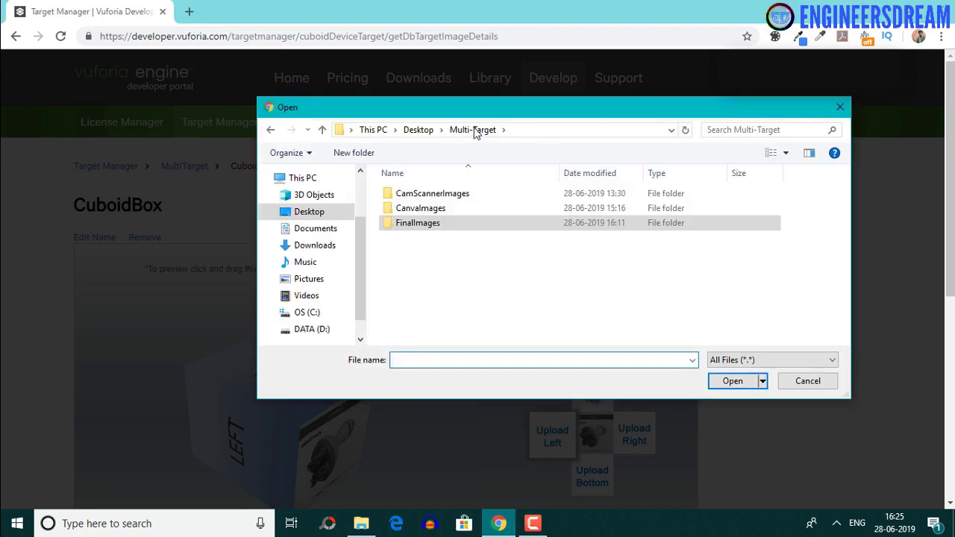
double_click(422, 209)
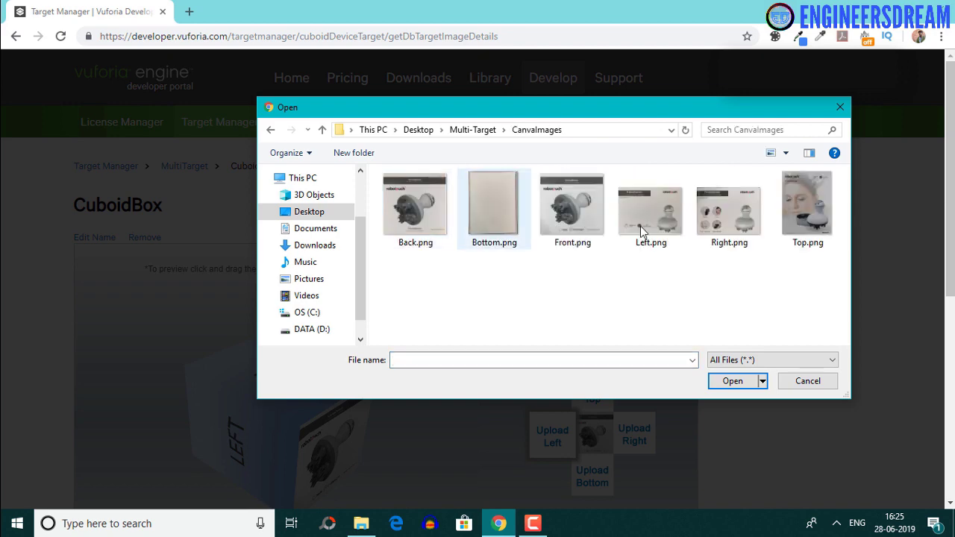
click(653, 199)
click(734, 380)
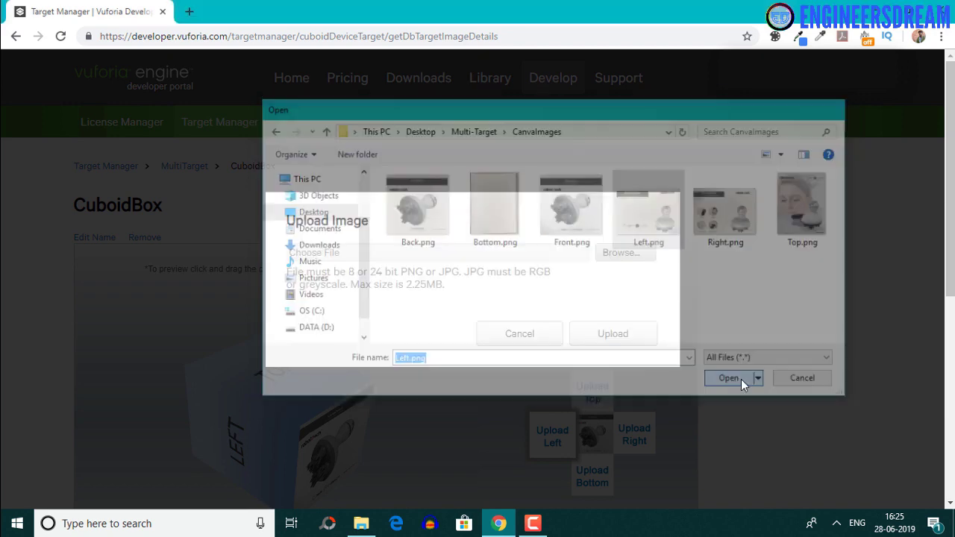
click(613, 336)
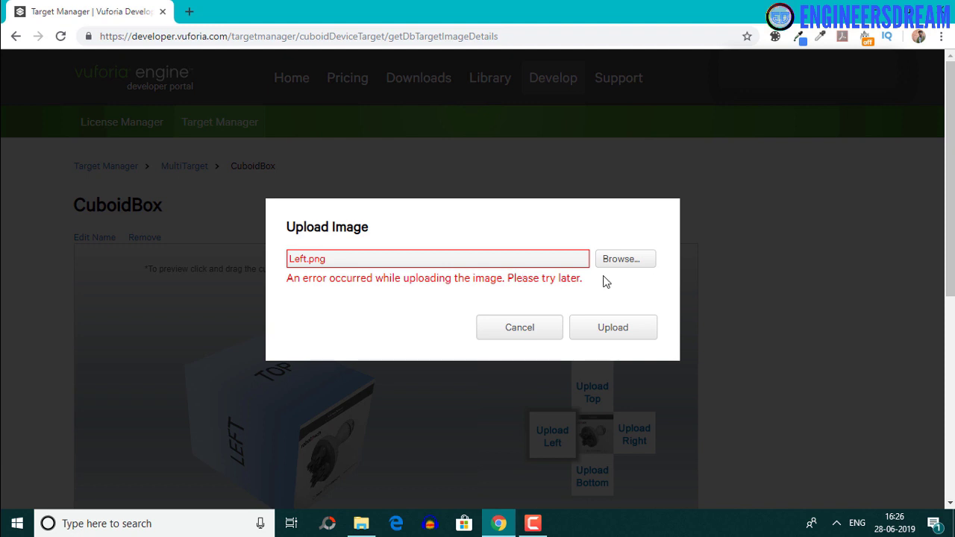
Step: Upload Left.jpg from the FinalImages folder as the cuboid's left face and check it on the rotated cube preview
click(627, 265)
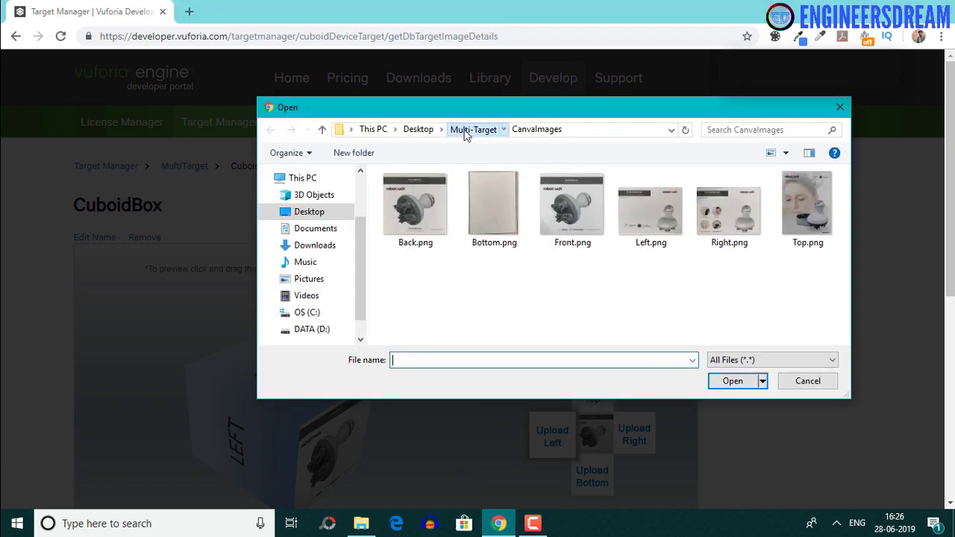
click(464, 132)
double_click(420, 222)
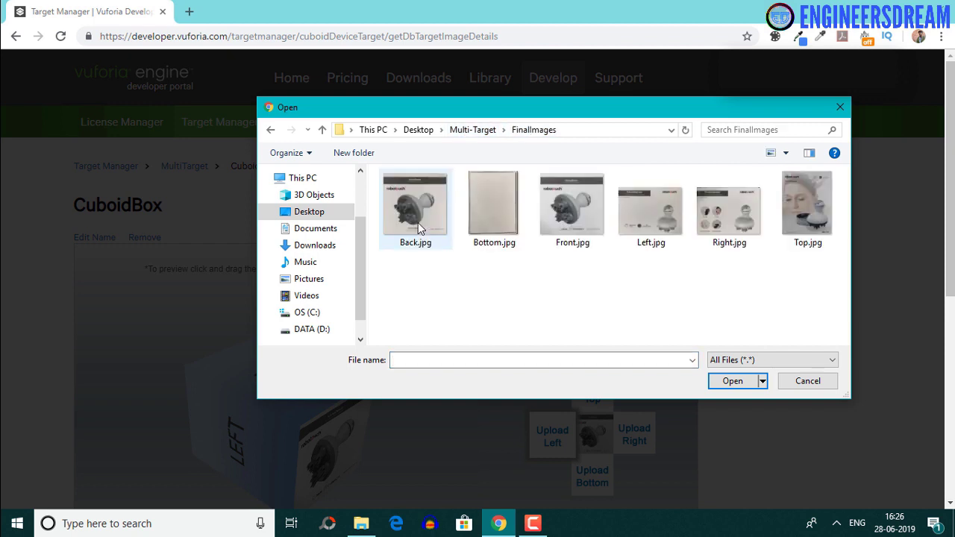
click(658, 209)
click(730, 381)
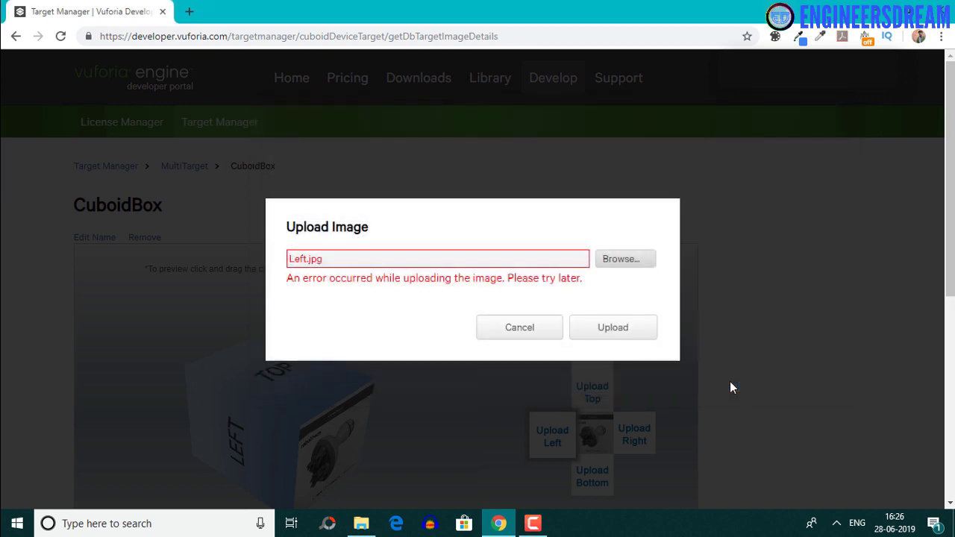
click(607, 328)
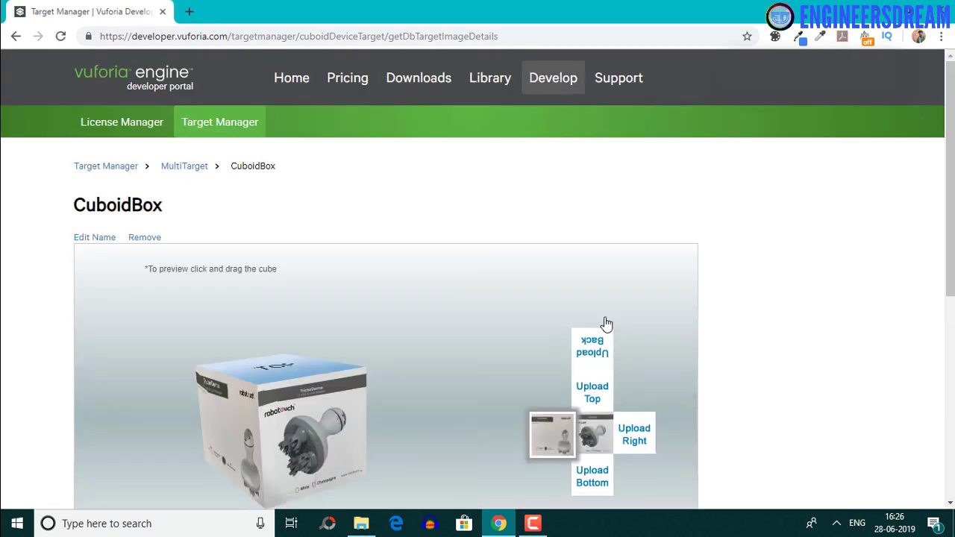
drag(250, 429, 292, 417)
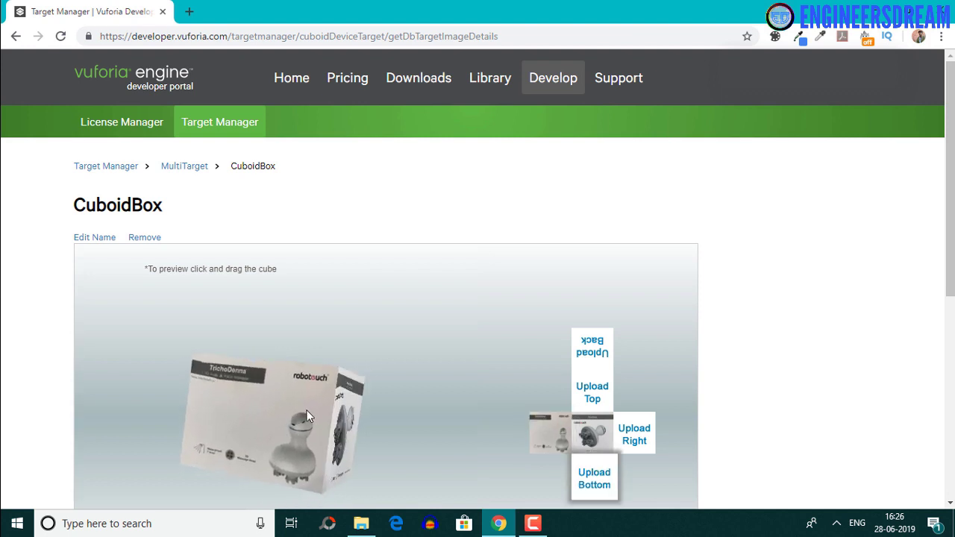
Step: Rotate the CuboidBox preview to check the missing faces and upload the image for the top face
drag(369, 407, 291, 441)
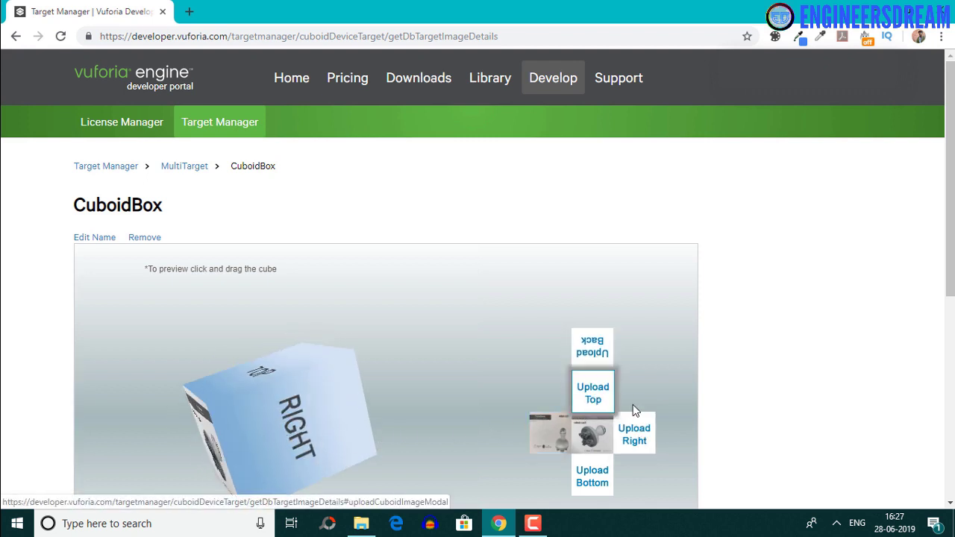
click(588, 400)
click(619, 253)
click(807, 209)
click(735, 382)
click(622, 335)
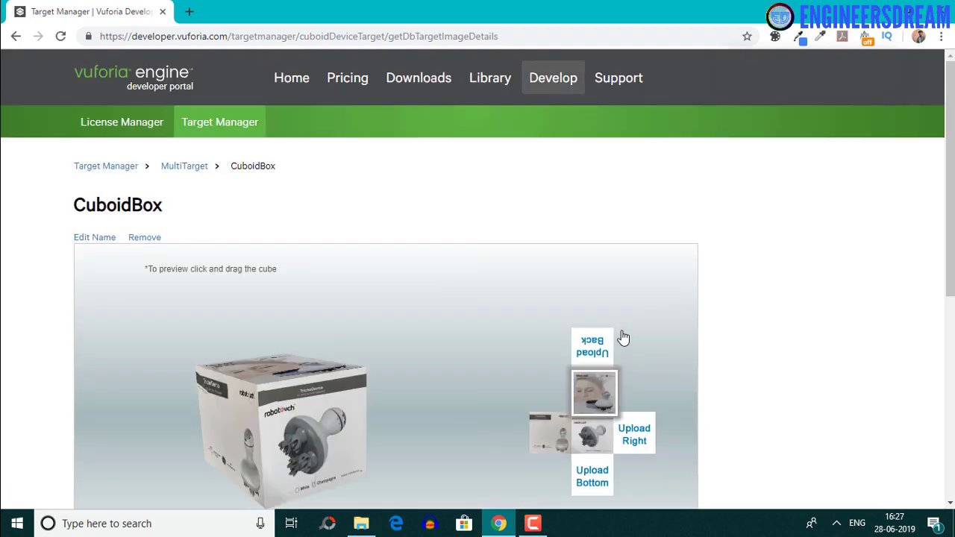
Step: Upload the image for the back face of the CuboidBox target
click(608, 344)
click(617, 254)
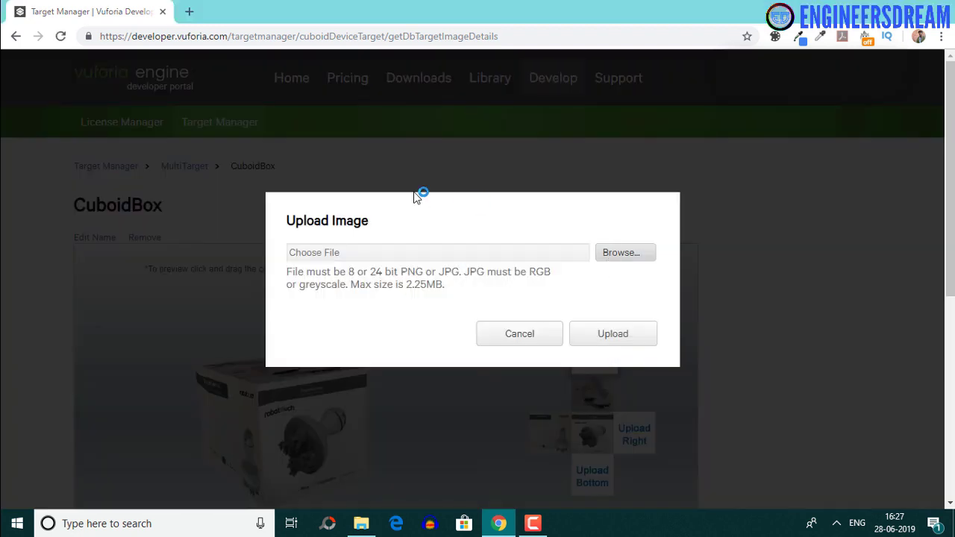
click(415, 208)
click(731, 379)
click(616, 336)
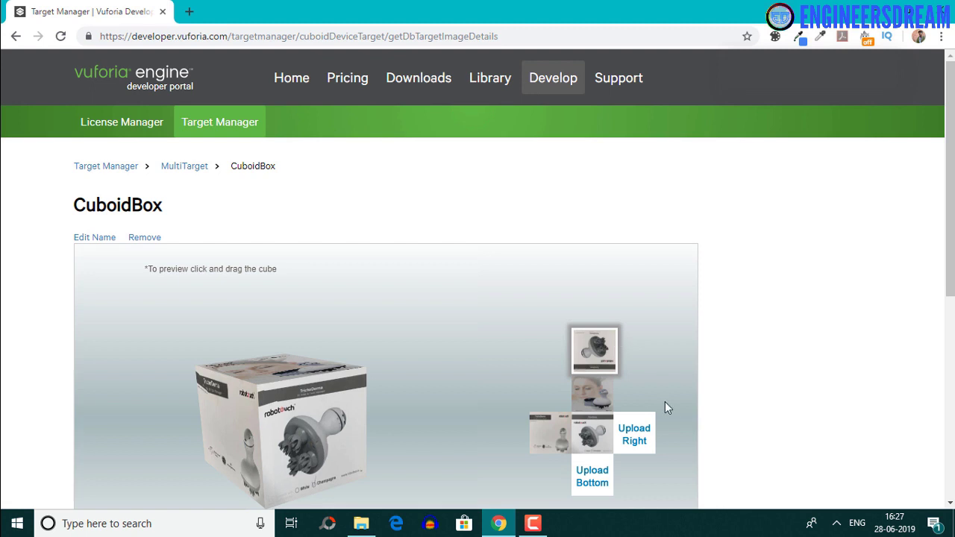
Step: Upload Right.jpg as the right face of the CuboidBox target
click(636, 436)
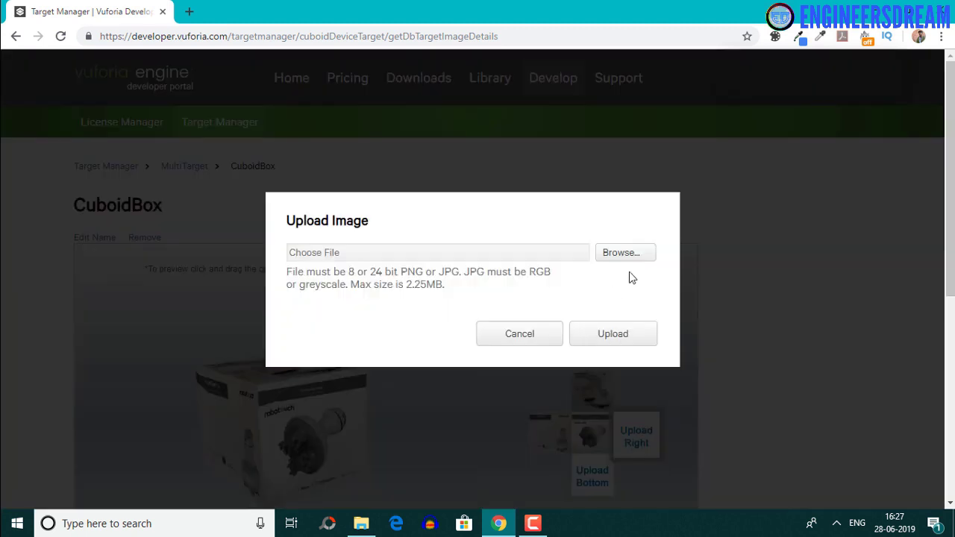
click(728, 208)
click(789, 381)
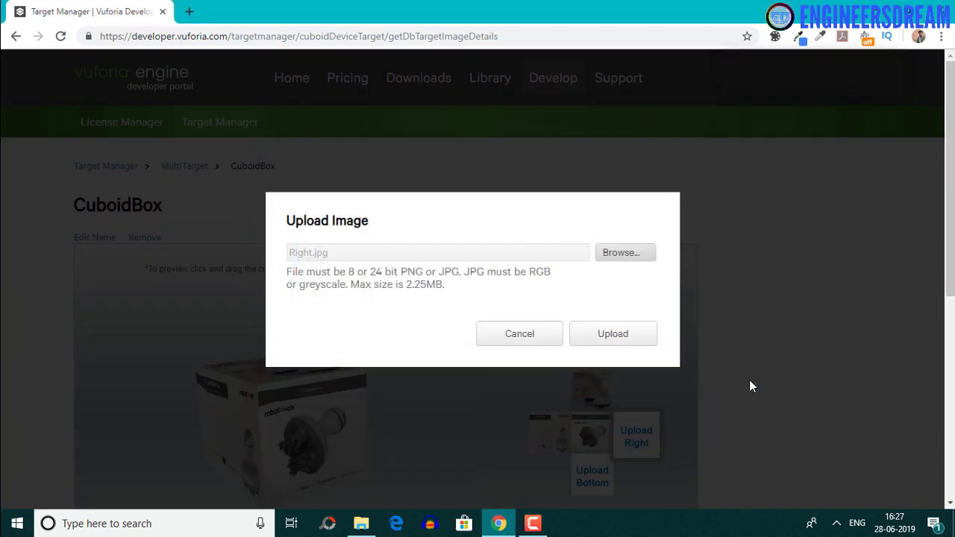
click(627, 339)
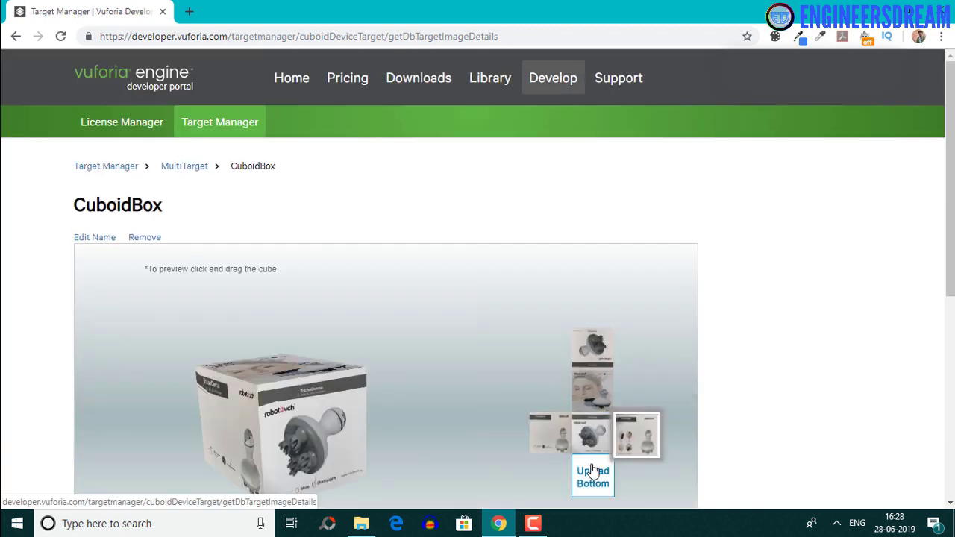
Step: Upload Bottom.jpg as the bottom face of the CuboidBox target
click(591, 475)
click(617, 333)
click(509, 240)
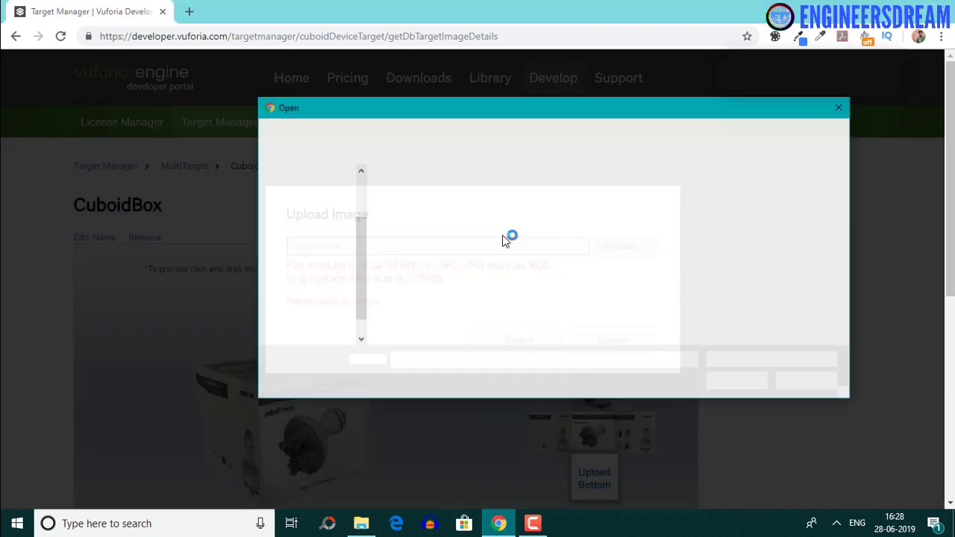
click(489, 220)
click(720, 381)
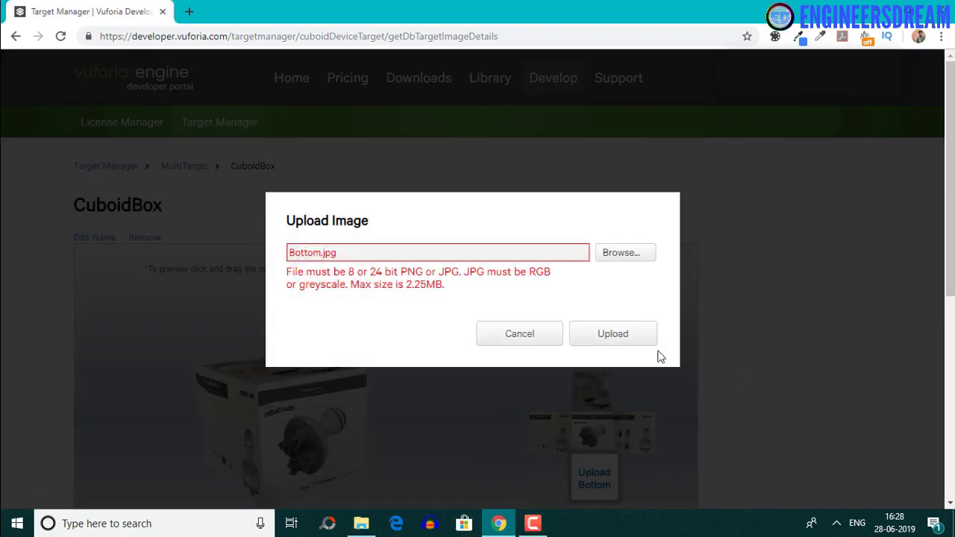
click(621, 336)
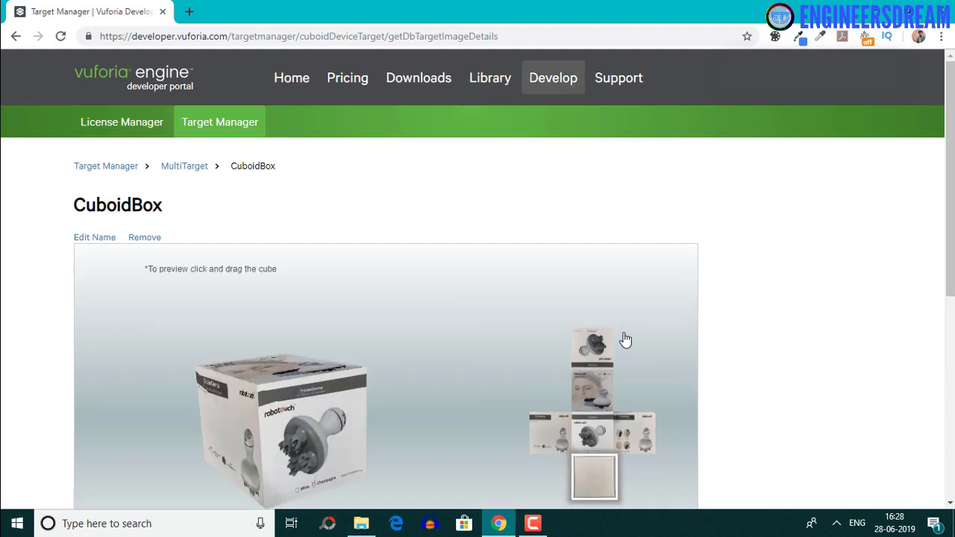
Step: Rotate the textured cuboid preview to inspect the images on all of its faces
drag(325, 460, 238, 443)
scroll(238, 443, down, 1)
drag(315, 407, 348, 383)
drag(296, 398, 323, 401)
drag(262, 387, 303, 360)
drag(339, 390, 365, 323)
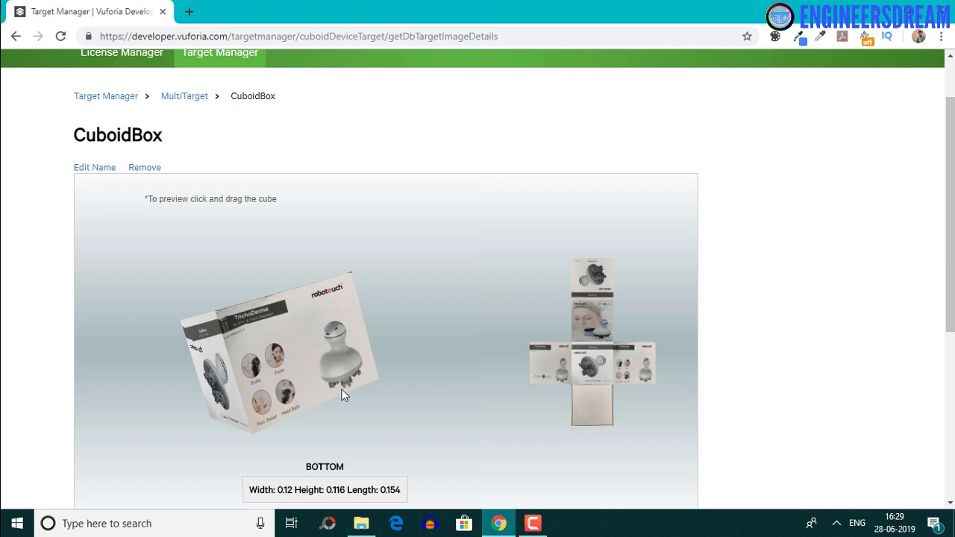
drag(269, 386, 353, 375)
drag(276, 376, 342, 369)
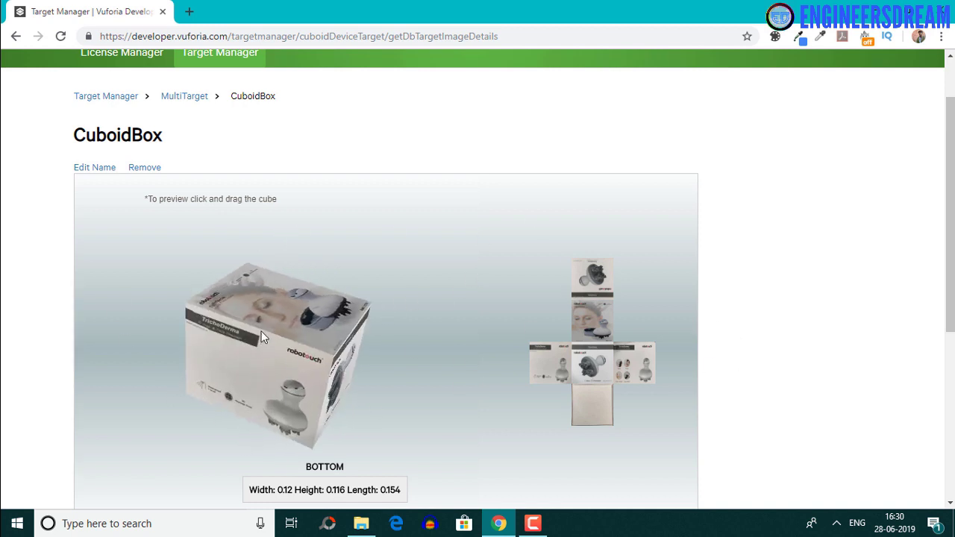
Step: Open the front face's details and examine its image, augmentable rating and detected features, then hide the features again
key(F5)
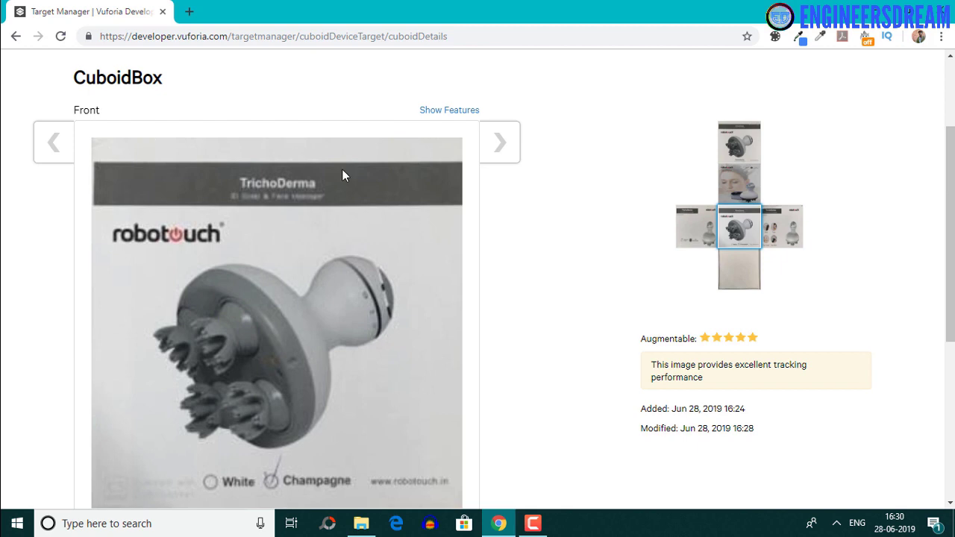
scroll(304, 373, down, 2)
scroll(311, 326, up, 3)
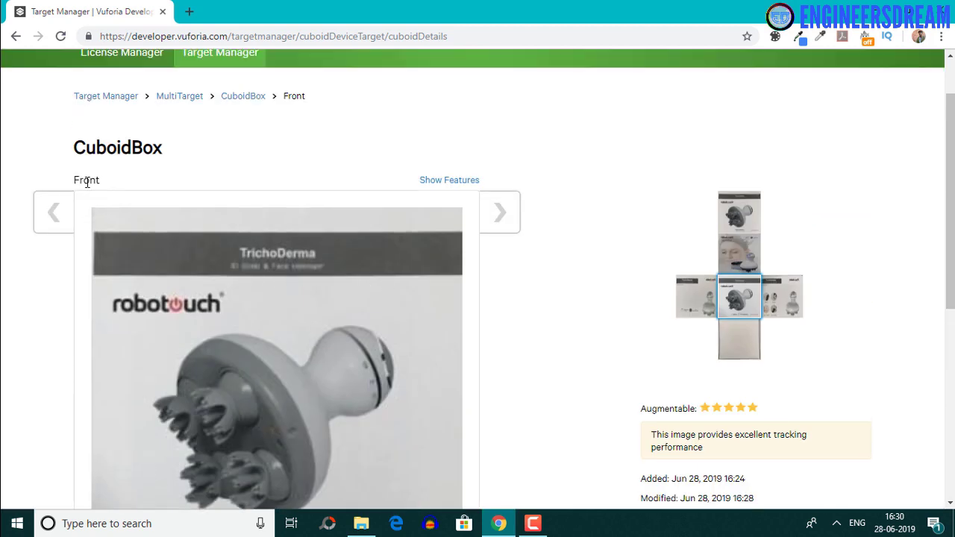
scroll(695, 363, down, 1)
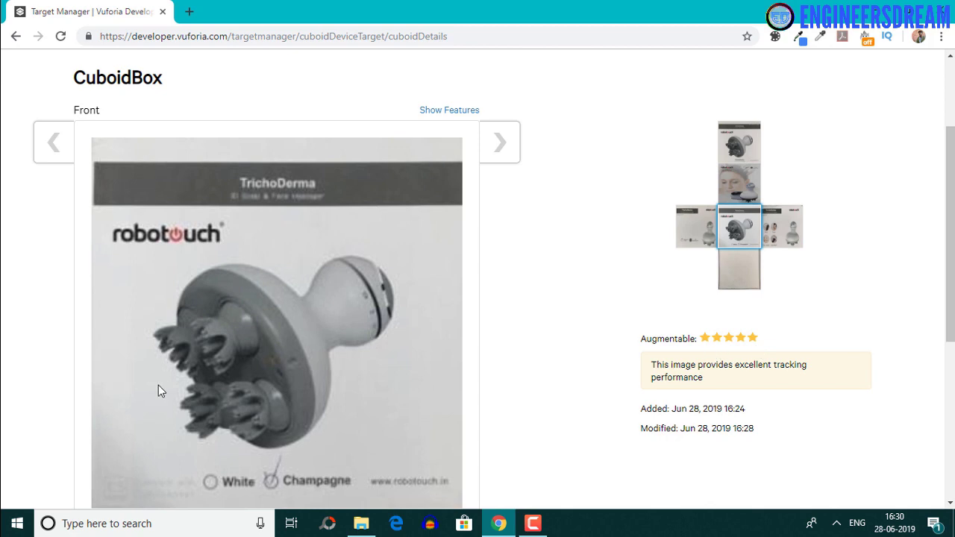
scroll(353, 198, down, 3)
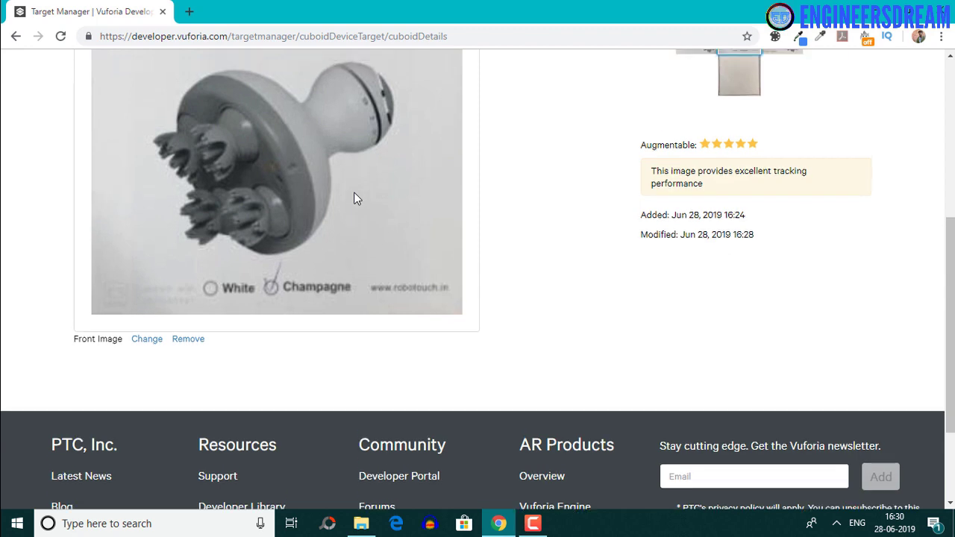
scroll(354, 198, up, 5)
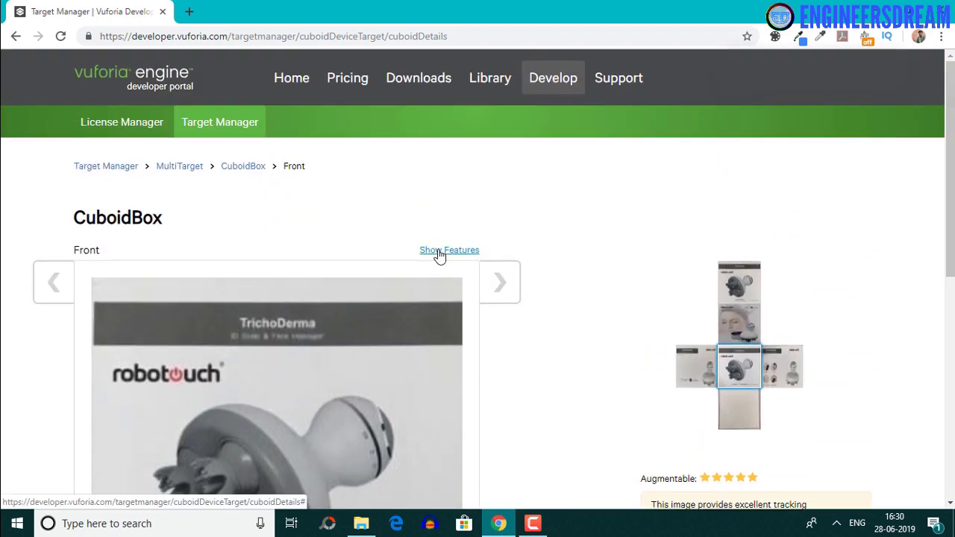
click(440, 252)
scroll(377, 345, down, 3)
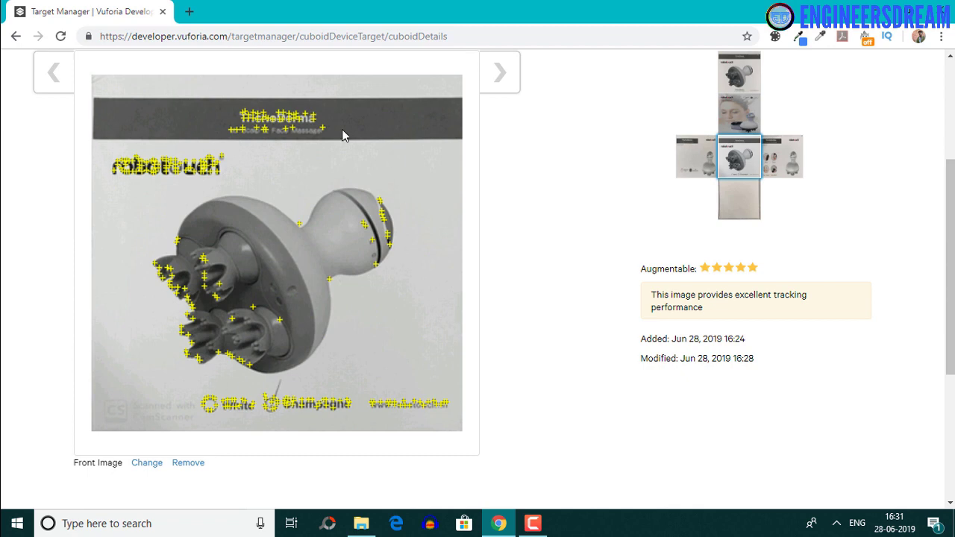
scroll(523, 269, up, 1)
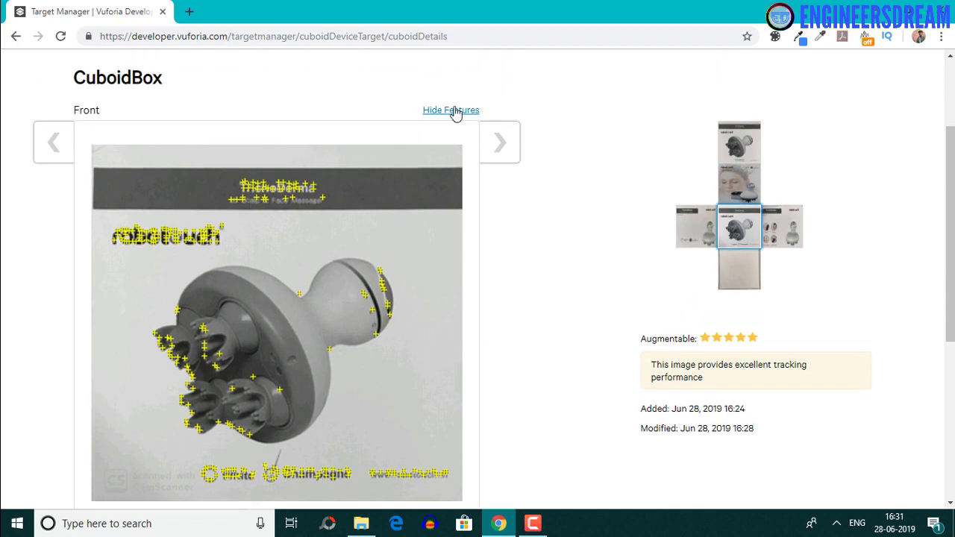
click(453, 111)
Step: Review the images and augmentable ratings of the left, right and top faces
click(503, 145)
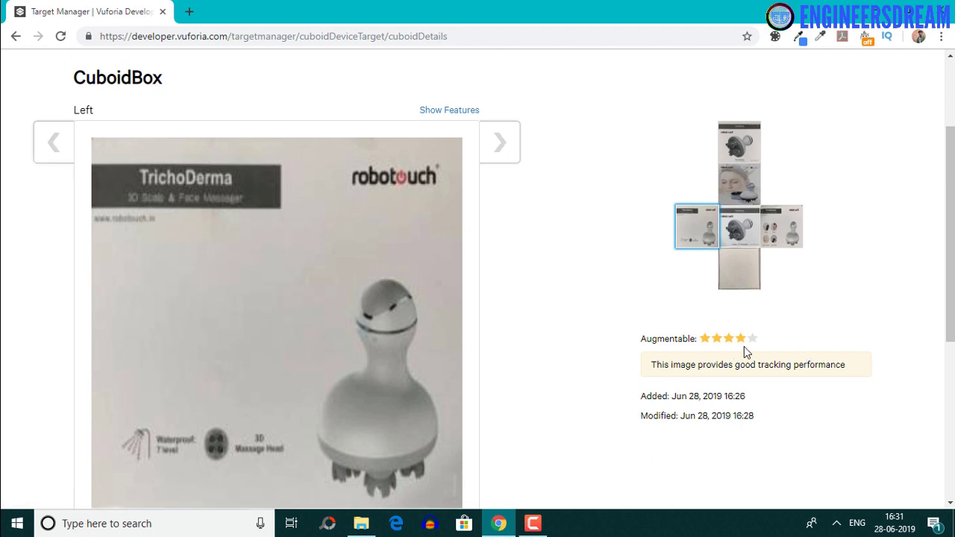
click(499, 146)
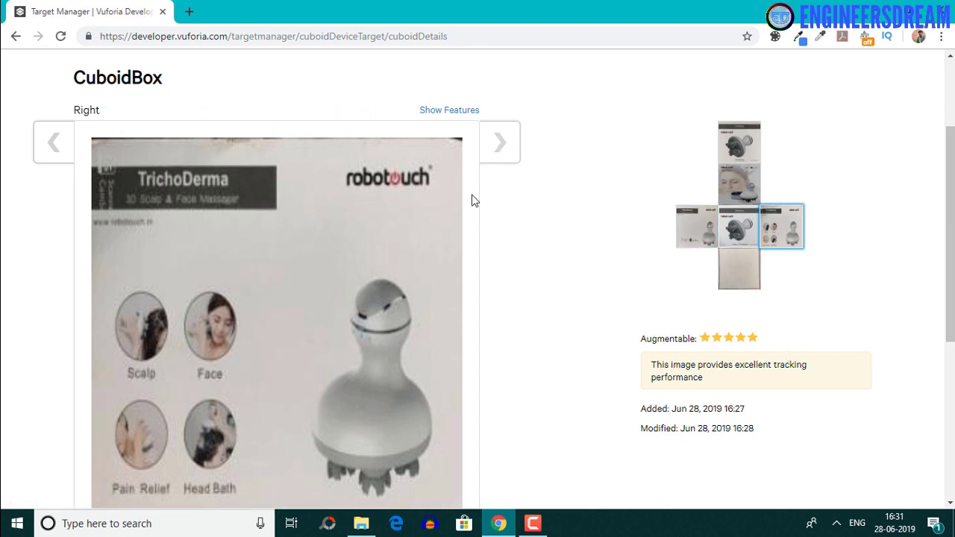
click(500, 142)
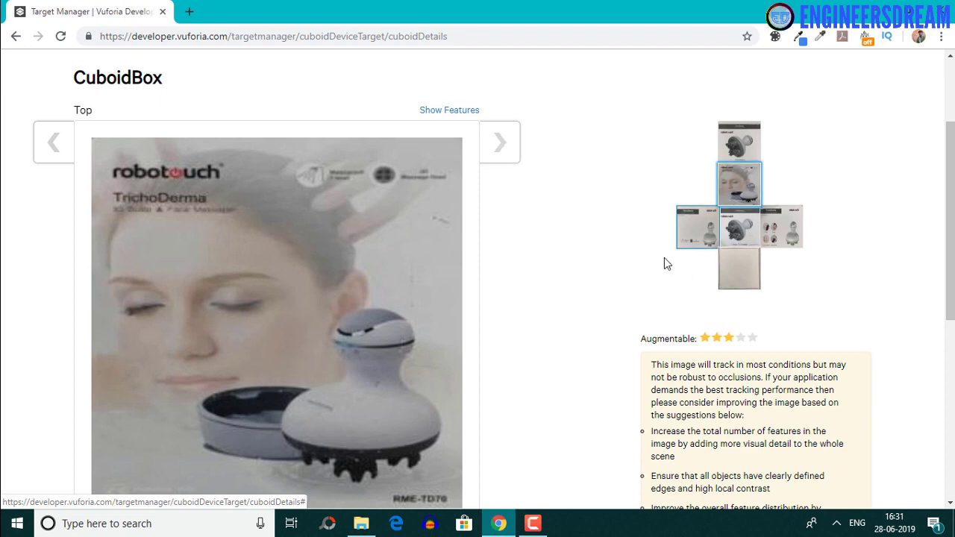
scroll(382, 335, down, 2)
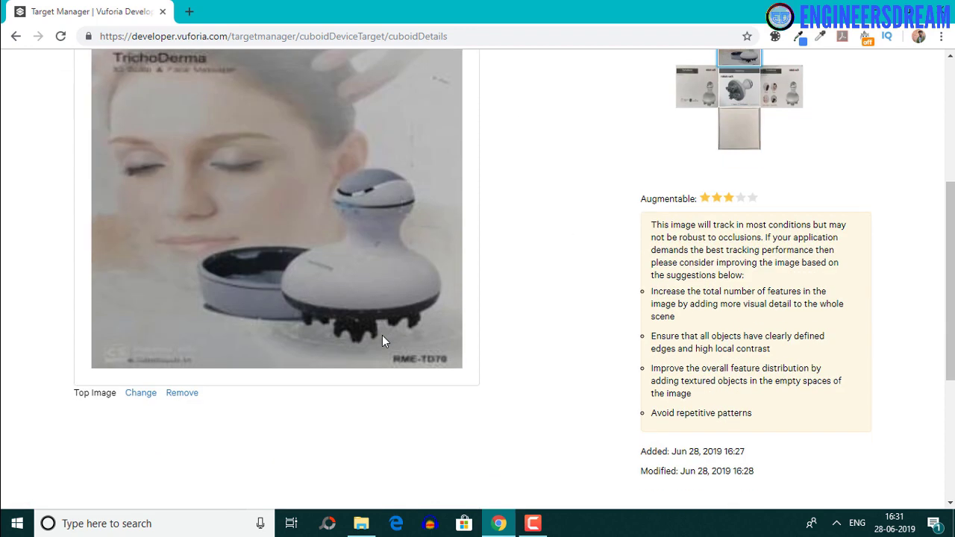
scroll(442, 319, up, 3)
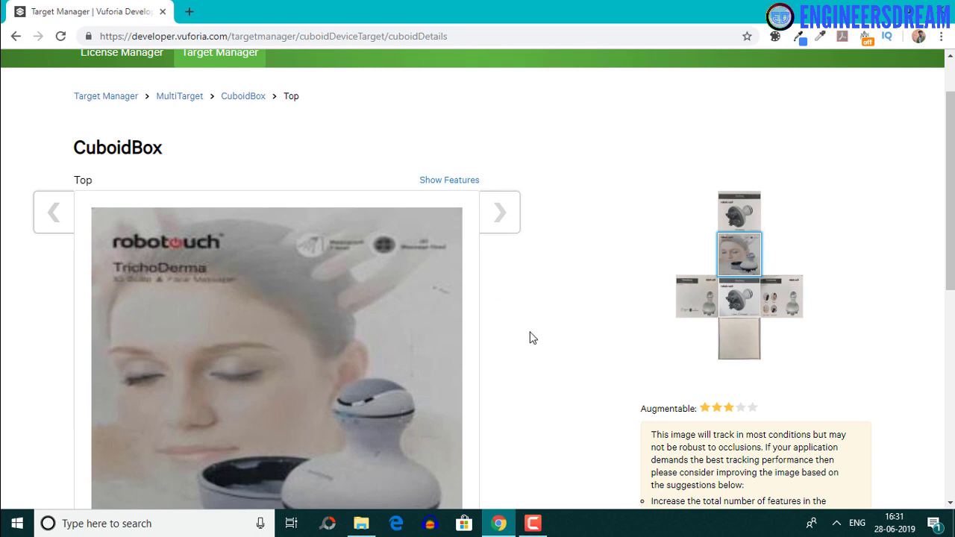
Step: Review the bottom and back faces' images, augmentable ratings and tracking recommendations
click(499, 223)
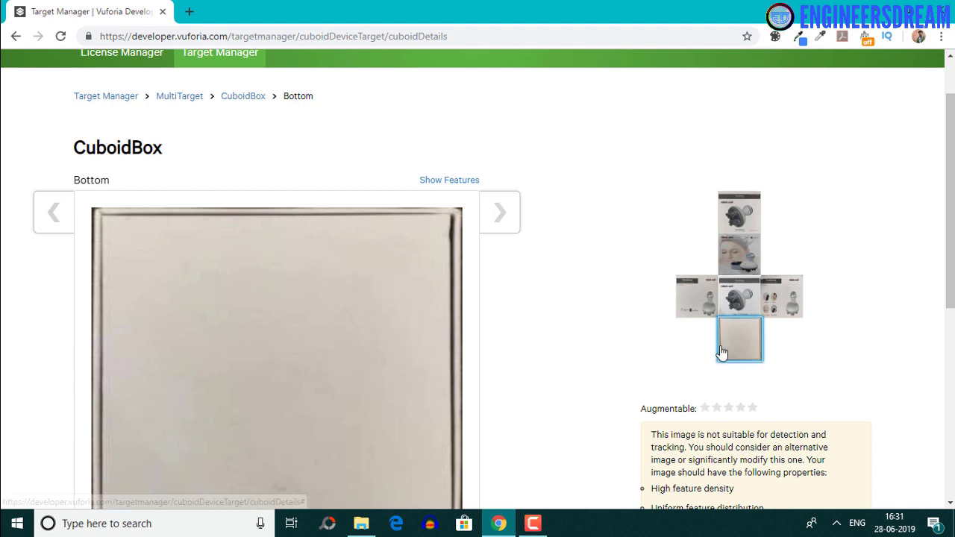
scroll(357, 340, down, 2)
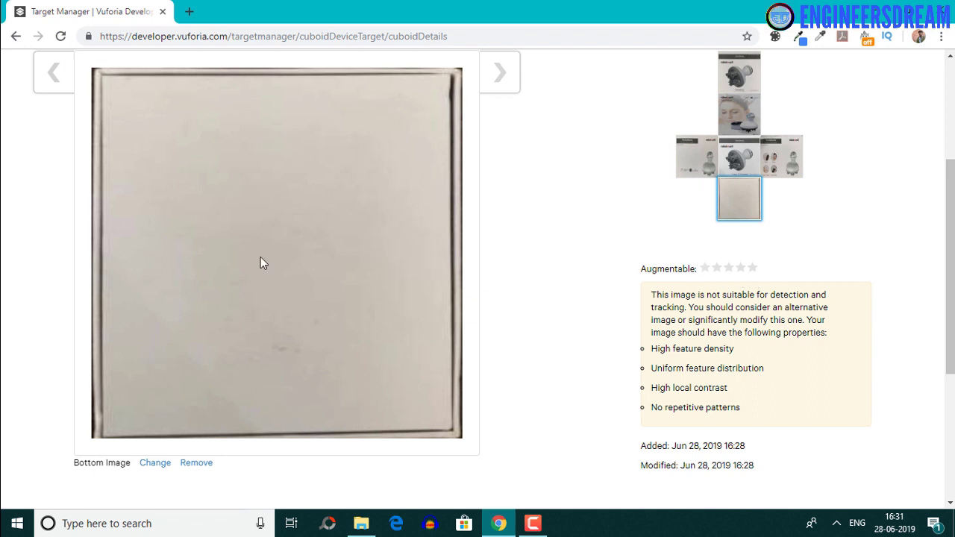
scroll(488, 324, up, 2)
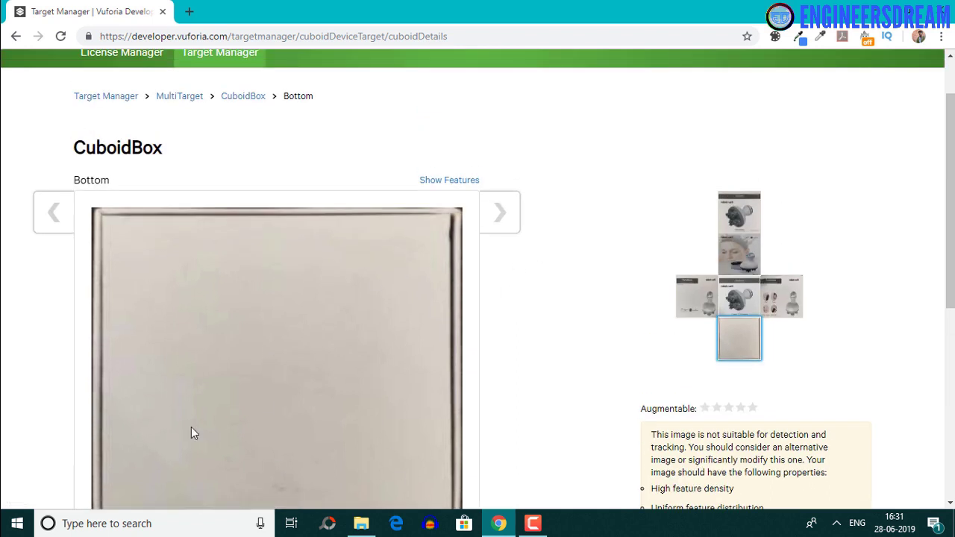
scroll(341, 403, down, 2)
scroll(544, 358, up, 2)
scroll(403, 313, down, 1)
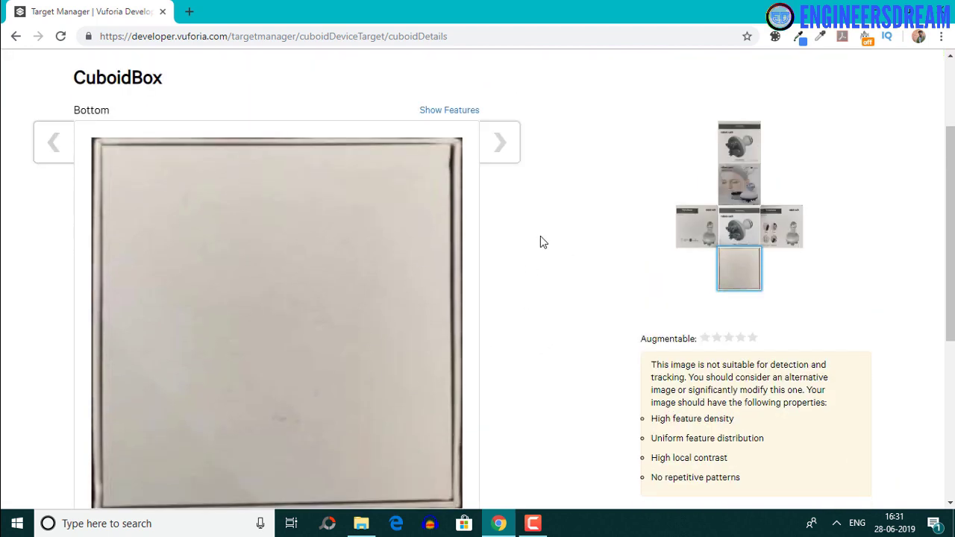
click(512, 143)
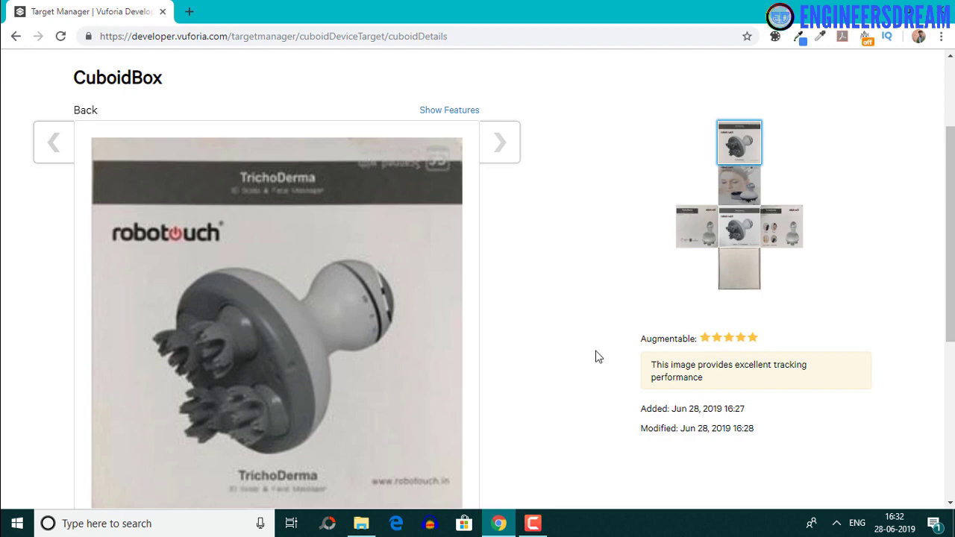
scroll(547, 358, down, 5)
scroll(547, 359, up, 8)
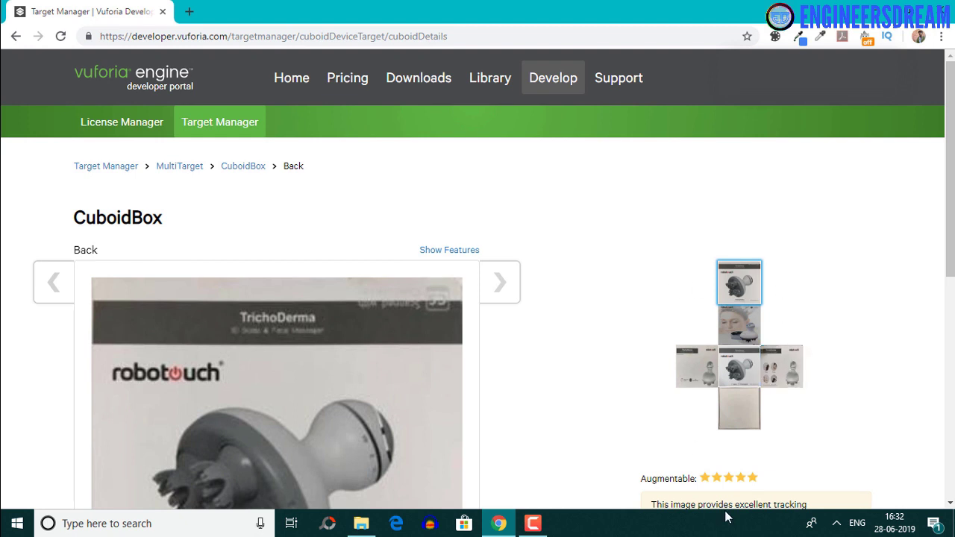
Step: Return to the MultiTarget database, select the CuboidBox target and download the database
click(185, 173)
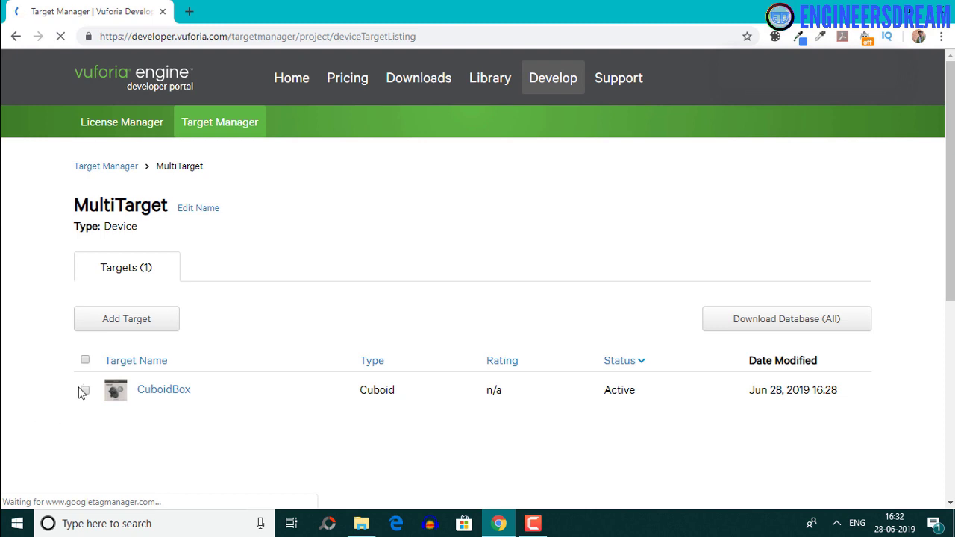
click(85, 392)
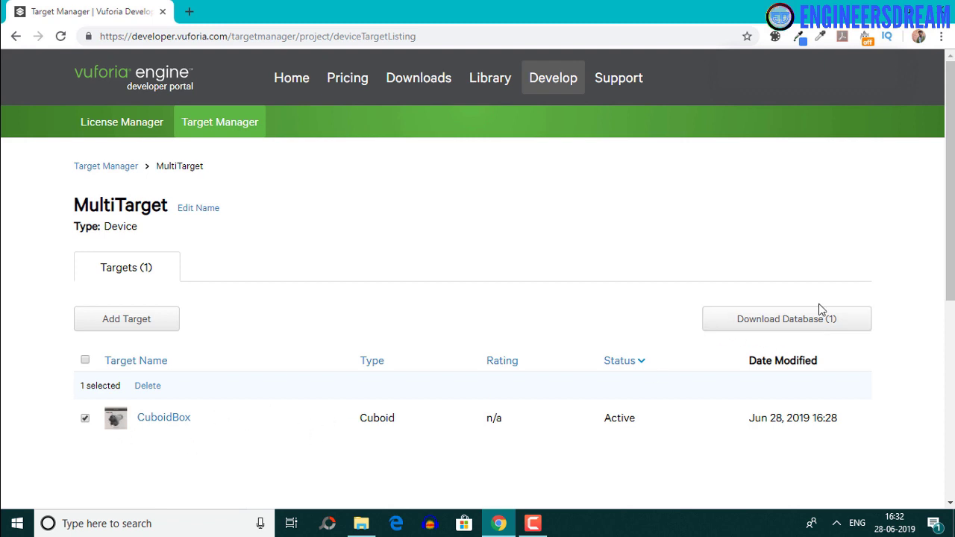
click(754, 326)
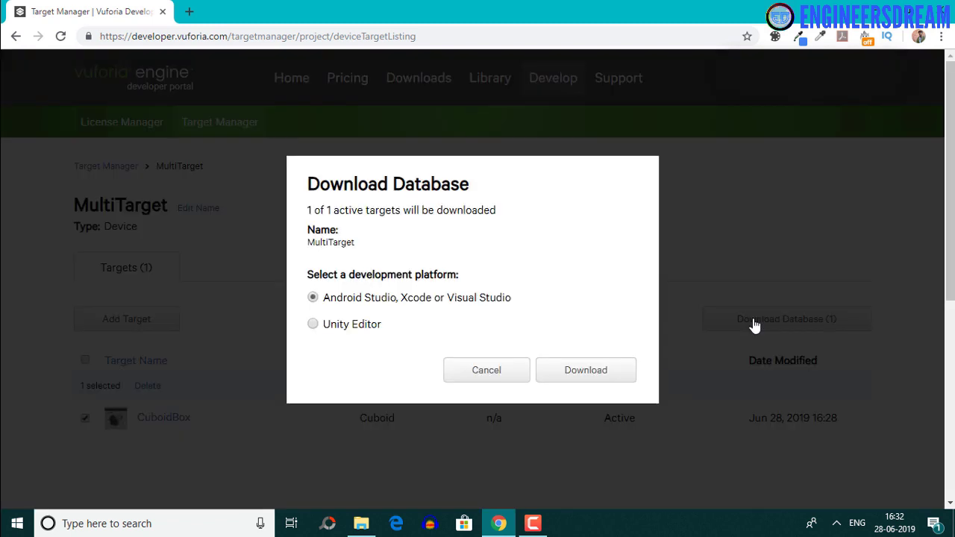
click(584, 376)
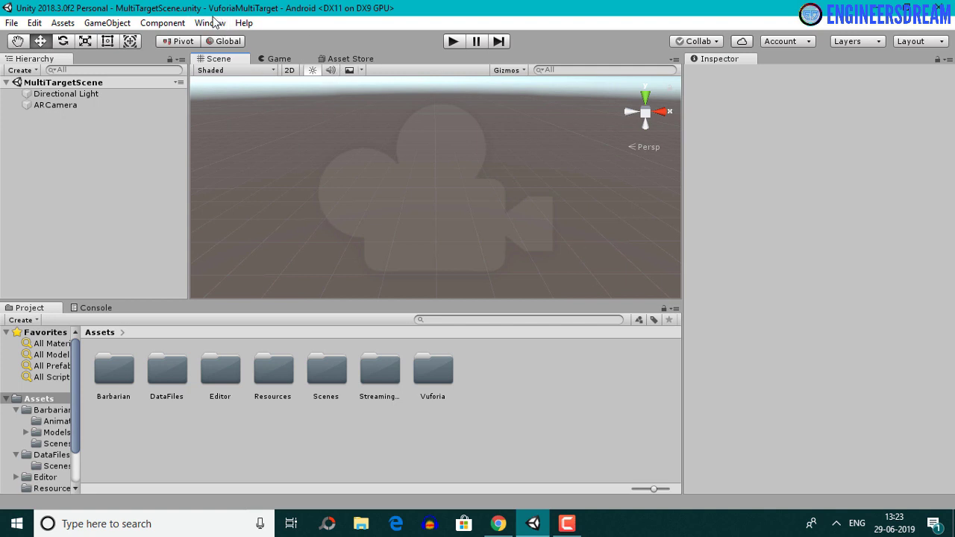
Step: Check that Vuforia Augmented Reality is enabled in the Android player settings' XR section, and close the build settings
click(11, 22)
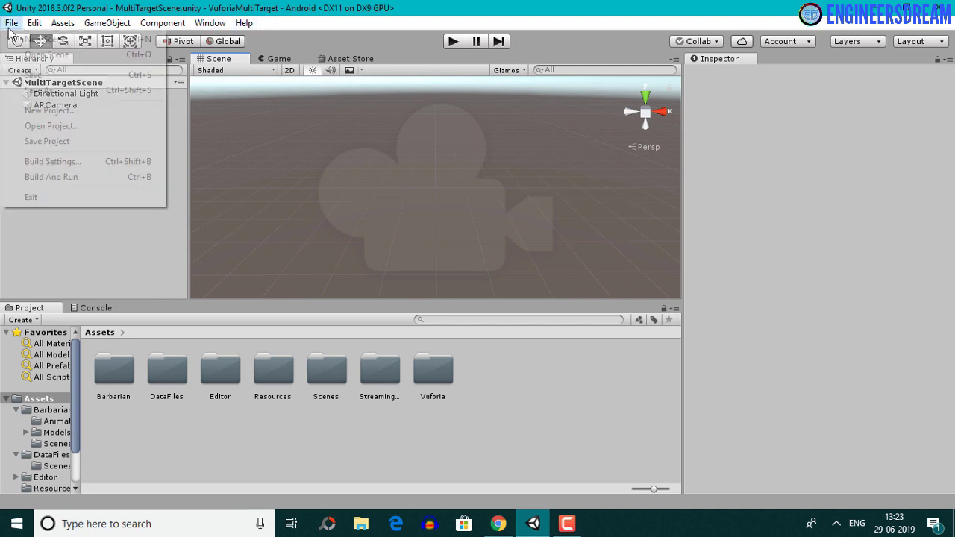
click(52, 161)
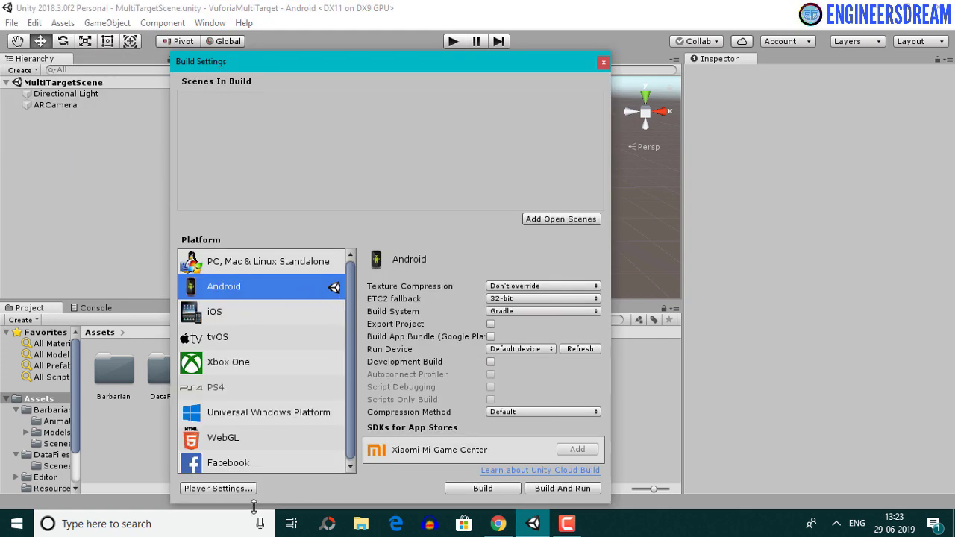
click(202, 489)
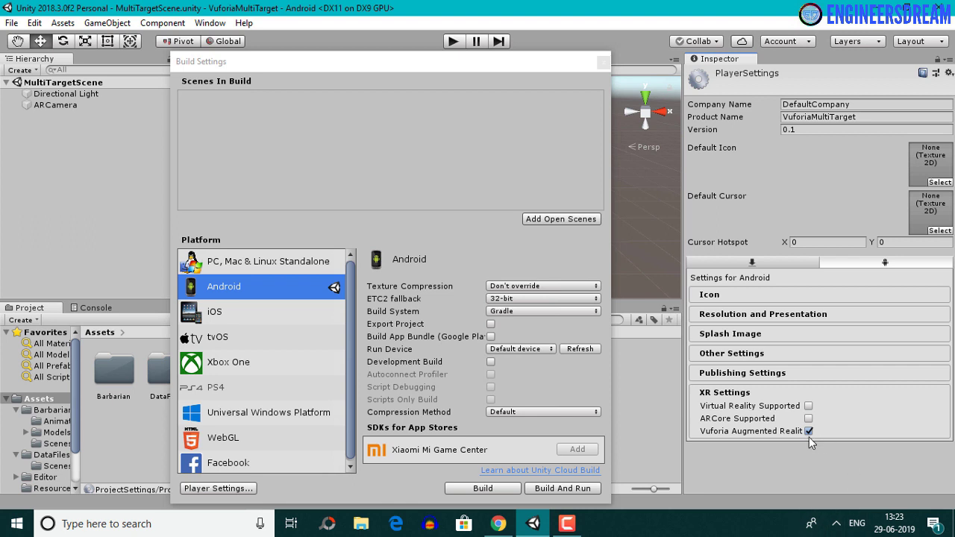
click(604, 63)
click(71, 163)
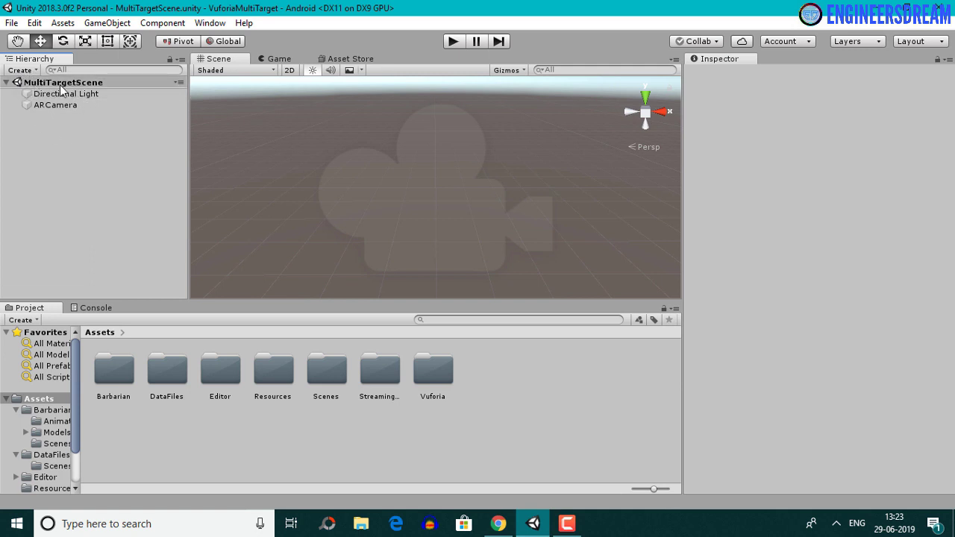
Step: View the contents of the Scenes folder inside the DataFiles assets folder
double_click(165, 375)
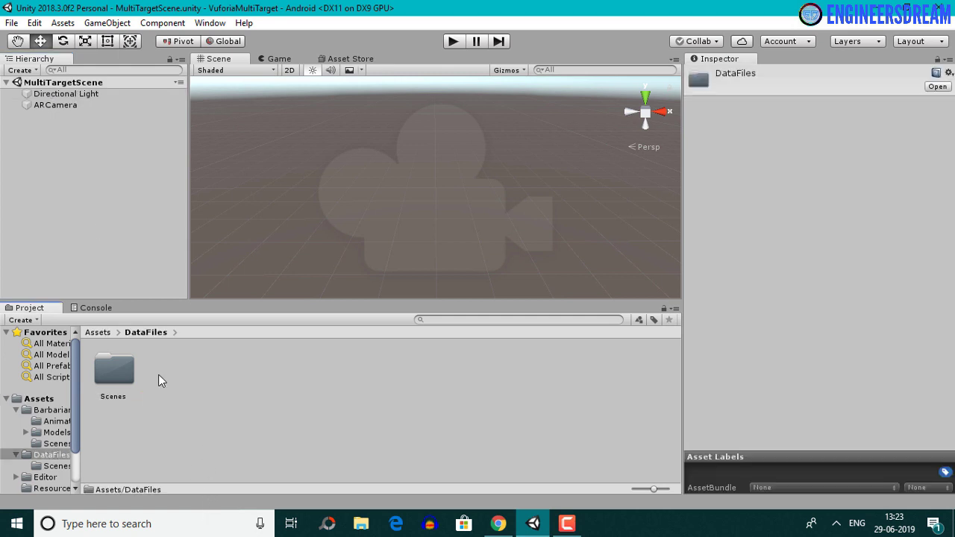
double_click(115, 375)
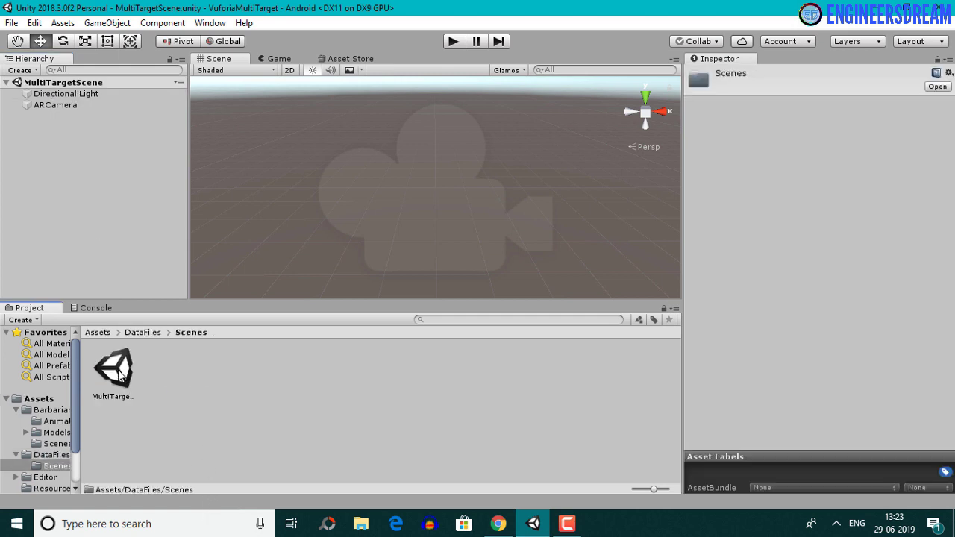
click(90, 207)
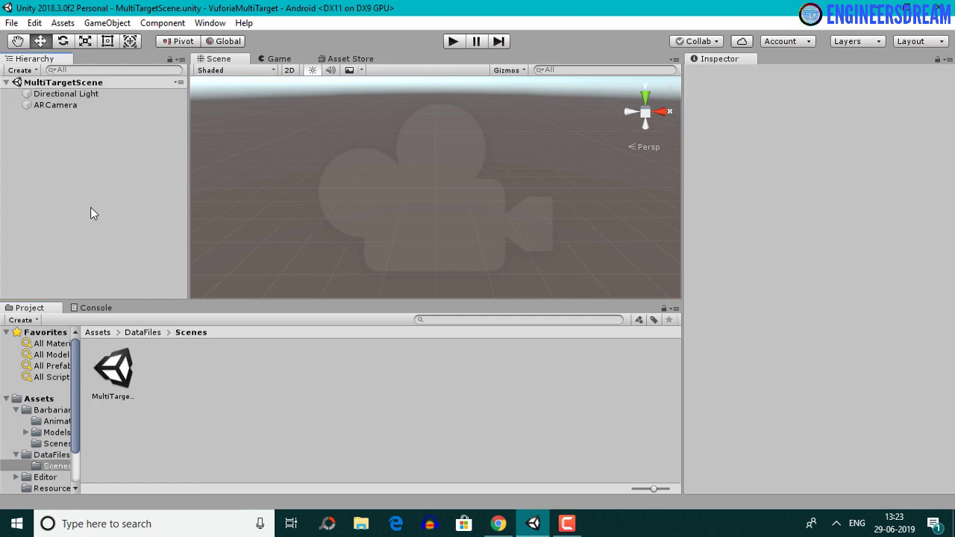
Step: Look up AR Camera among the Vuforia Engine objects that can be created in the scene, without adding one
click(59, 105)
click(64, 161)
click(20, 69)
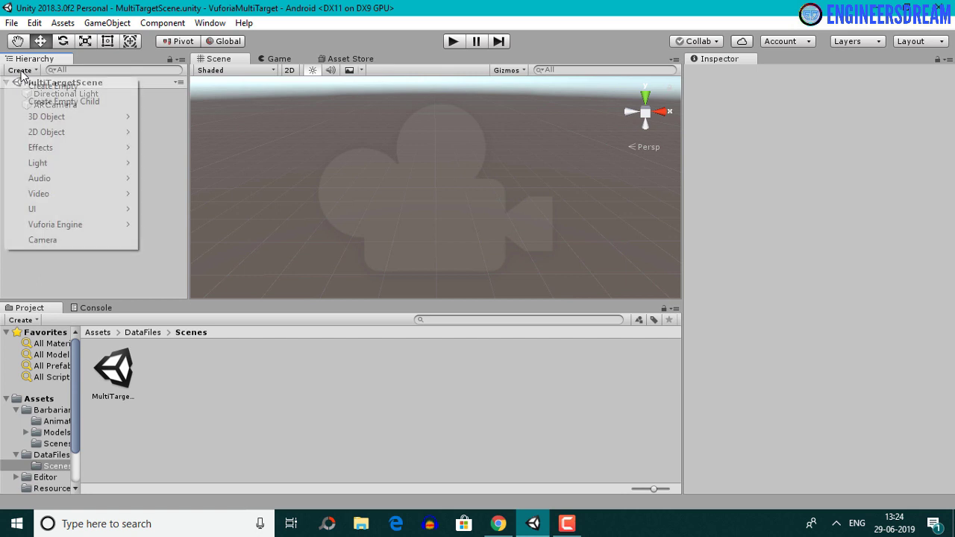
mouse_move(82, 226)
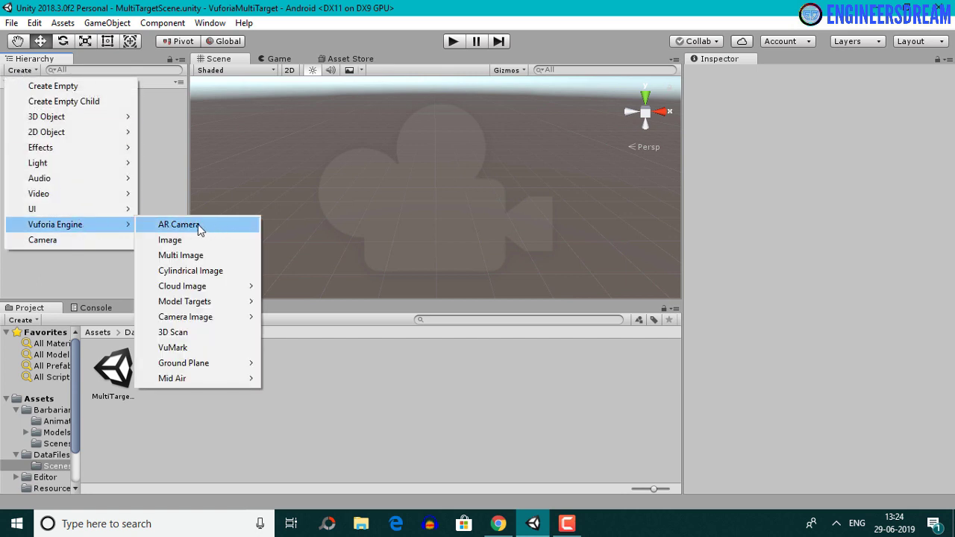
click(172, 177)
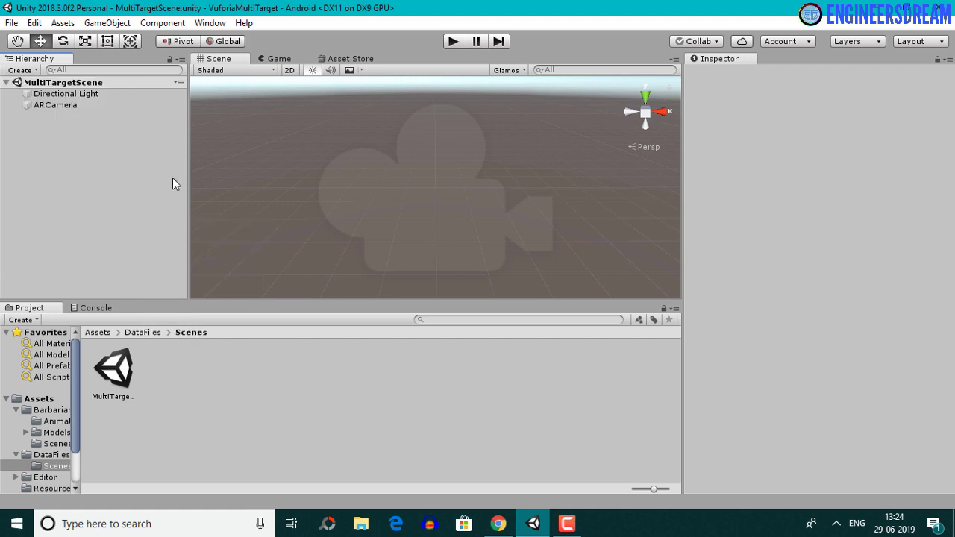
Step: Open the ARCamera's Vuforia Engine configuration and check its app license key against the ARONE license page in Chrome, and return to Unity
click(69, 106)
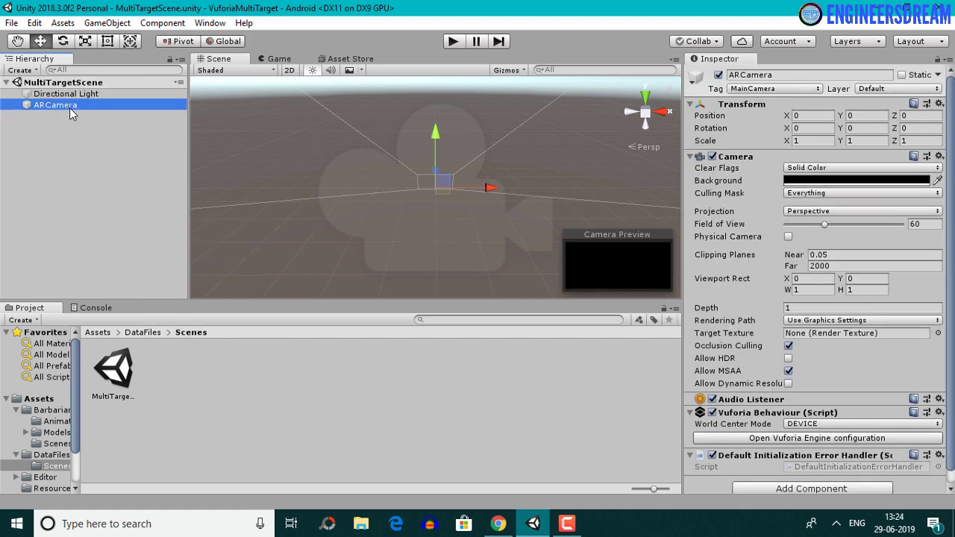
click(808, 439)
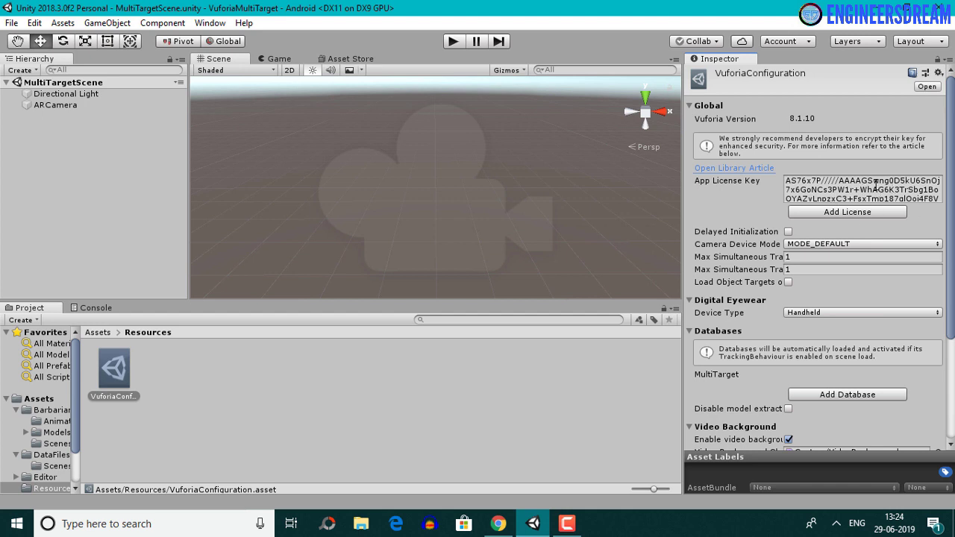
click(499, 524)
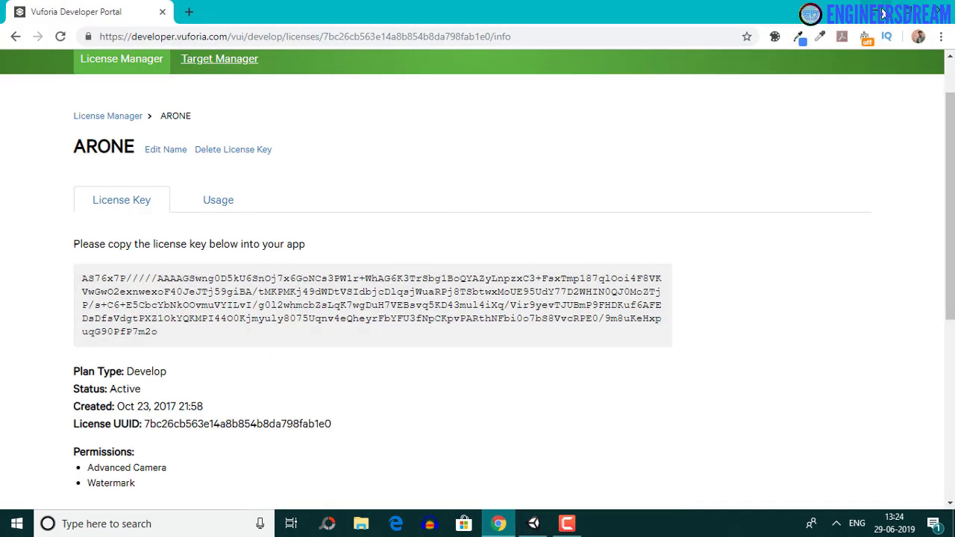
key(alt+Tab)
click(67, 145)
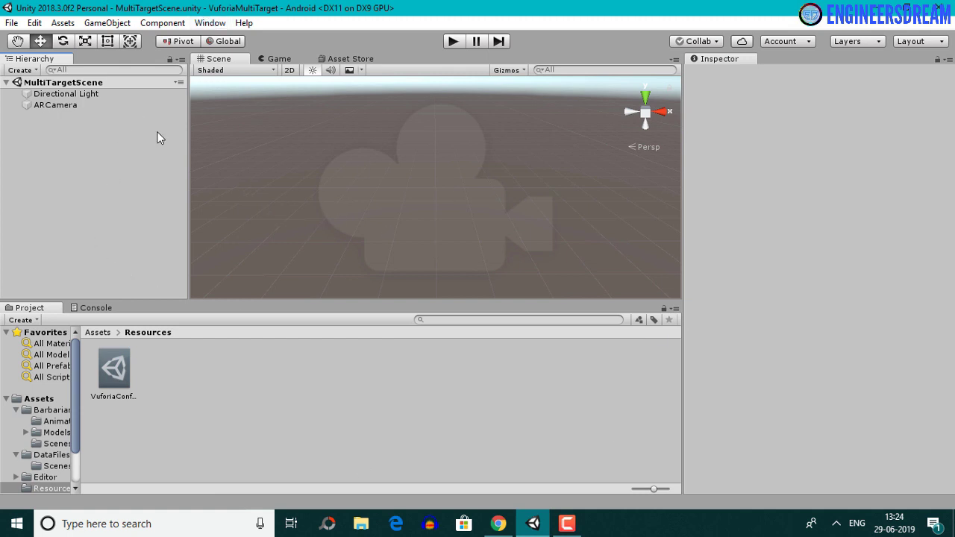
Step: Import all files of the MultiTarget.unitypackage from the desktop into the project, and restore the maximized Unity window
double_click(170, 9)
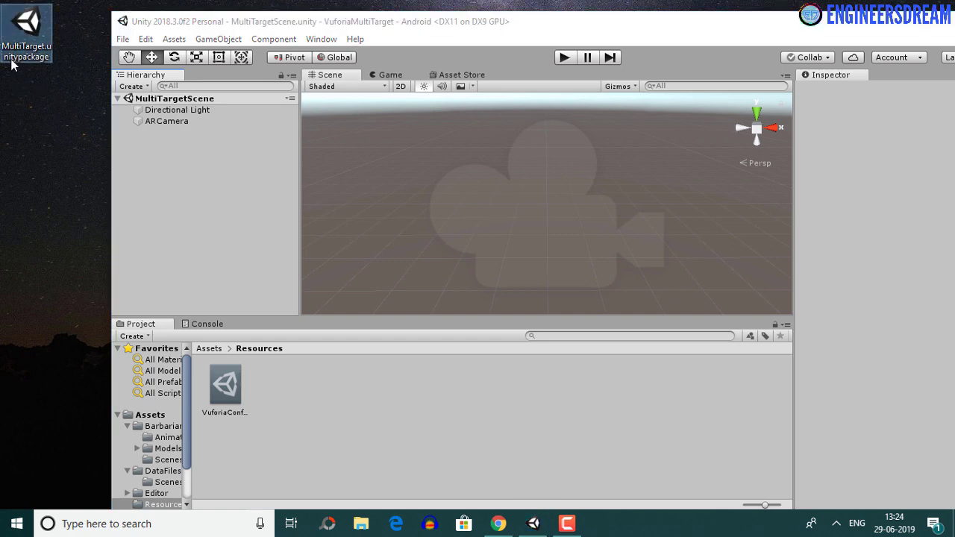
double_click(33, 23)
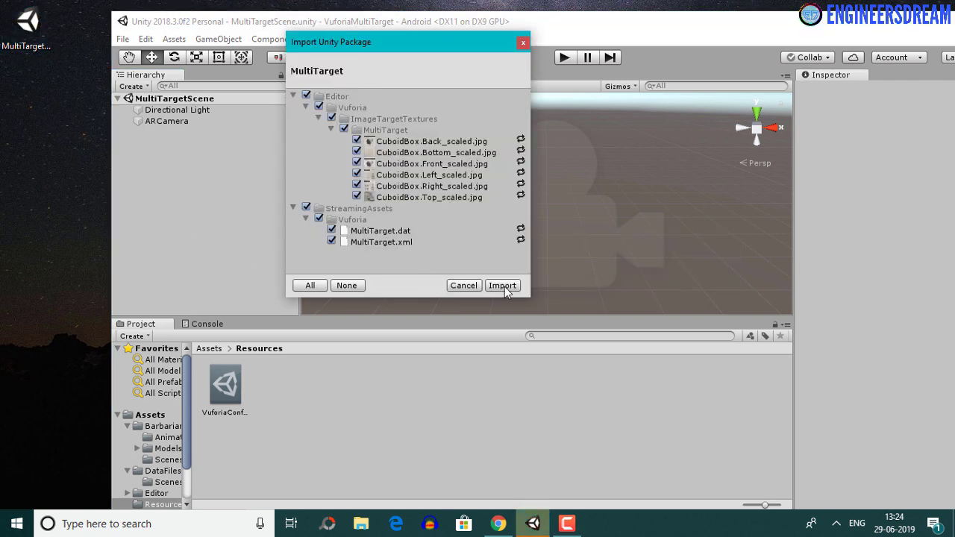
click(503, 286)
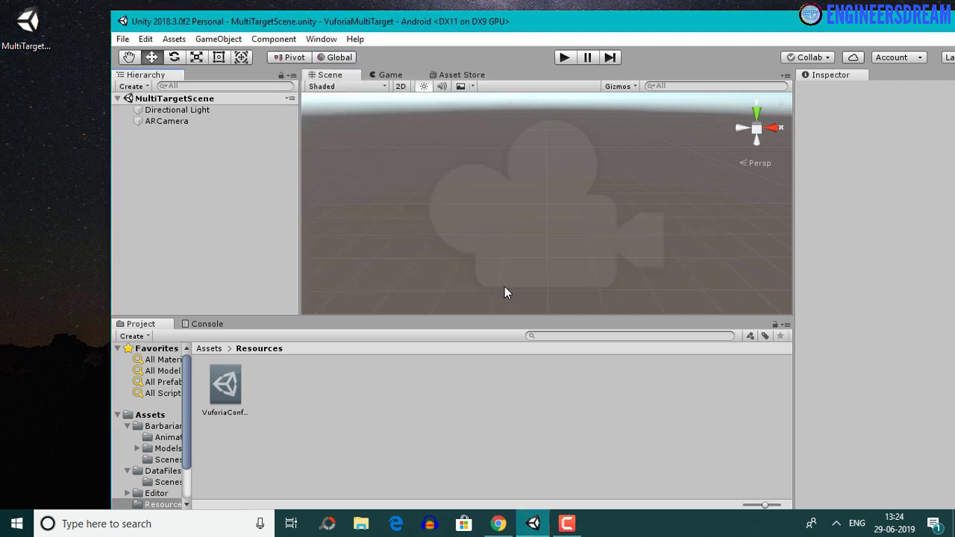
double_click(609, 28)
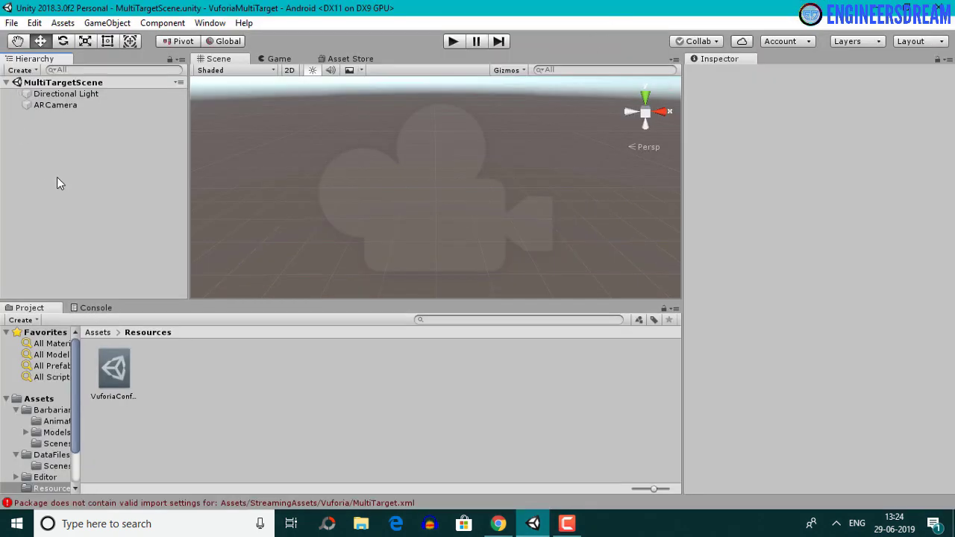
Step: Add a Vuforia Engine Multi Image target to MultiTargetScene
click(22, 71)
mouse_move(54, 179)
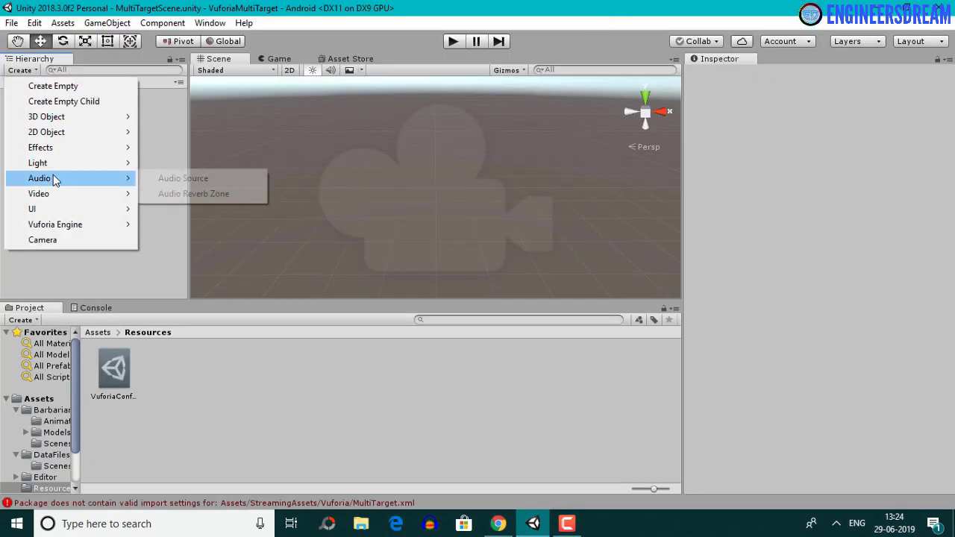
mouse_move(83, 225)
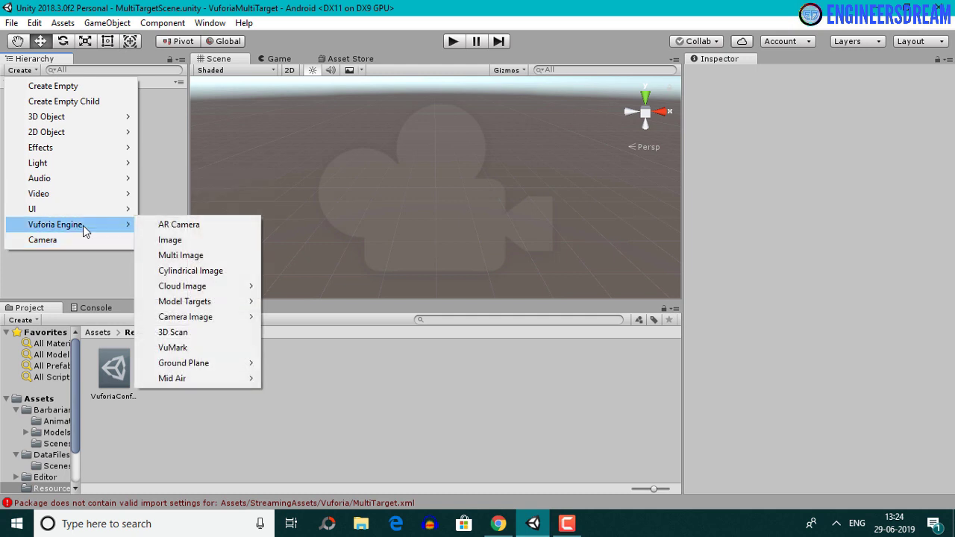
click(181, 256)
Step: Clear the messages from the console and return to the project assets
click(93, 308)
click(18, 320)
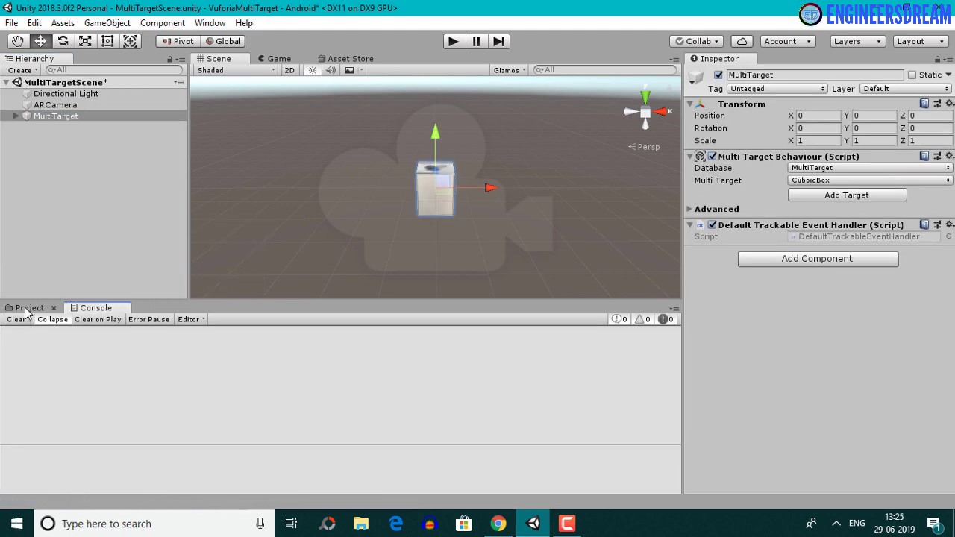
click(28, 307)
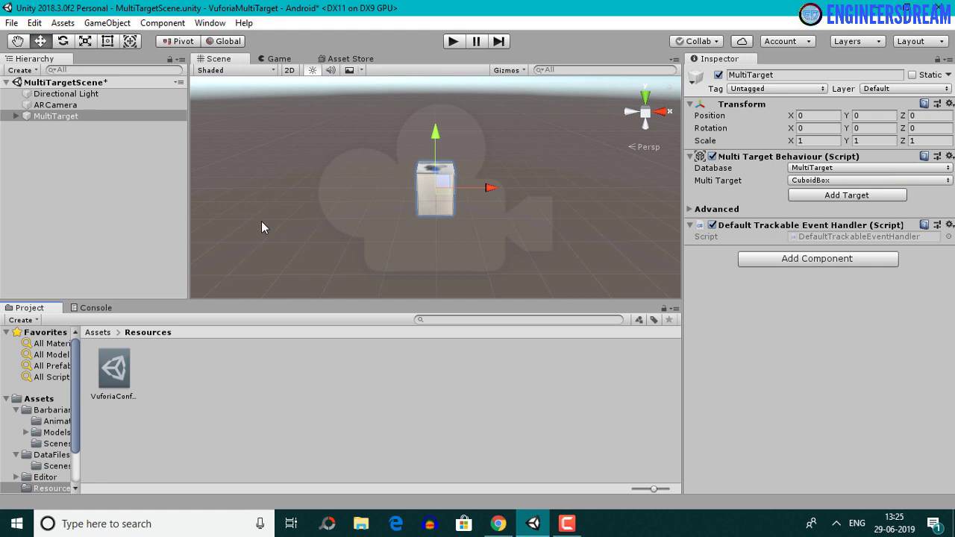
Step: Examine the MultiTarget cuboid in the scene and inspect its individual CuboidBox faces under ChildTargets
alt+drag(500, 199, 462, 220)
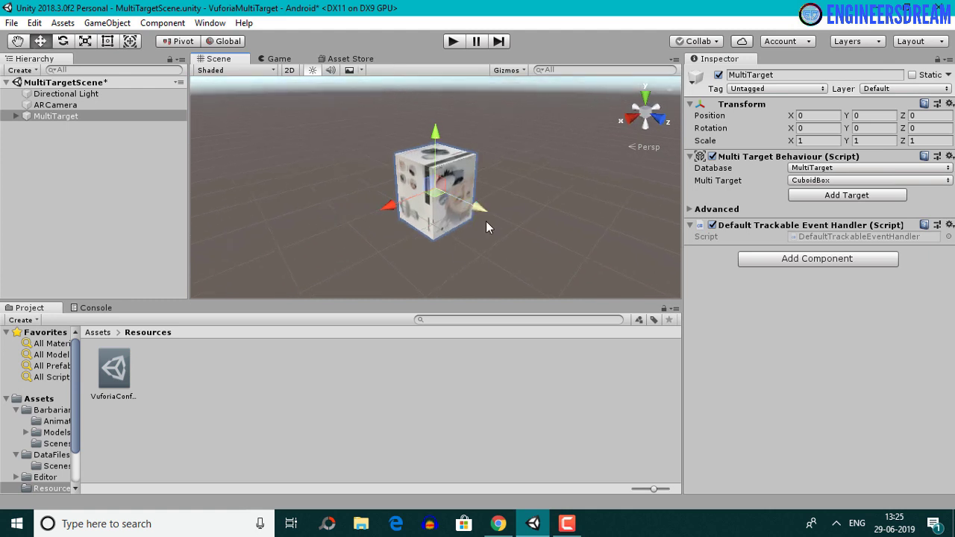
scroll(430, 188, up, 5)
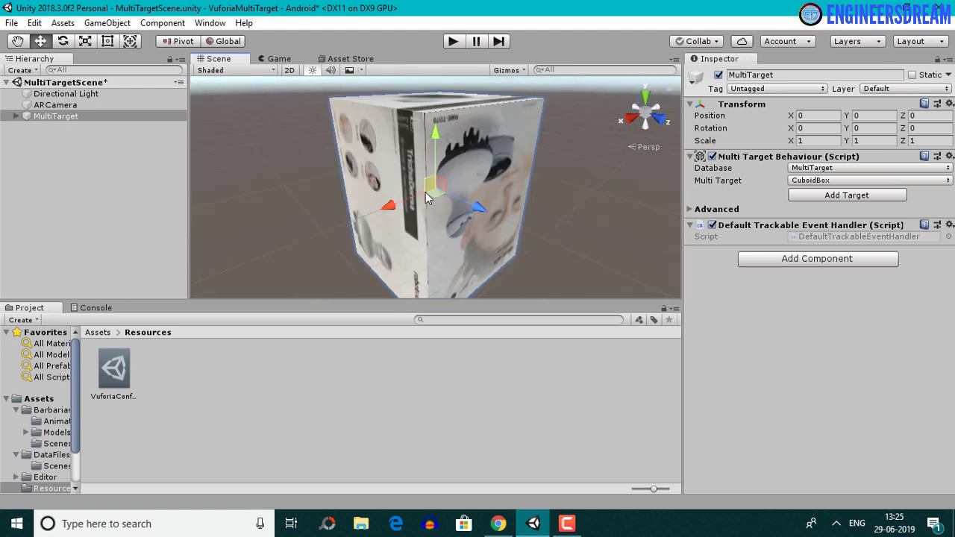
click(16, 116)
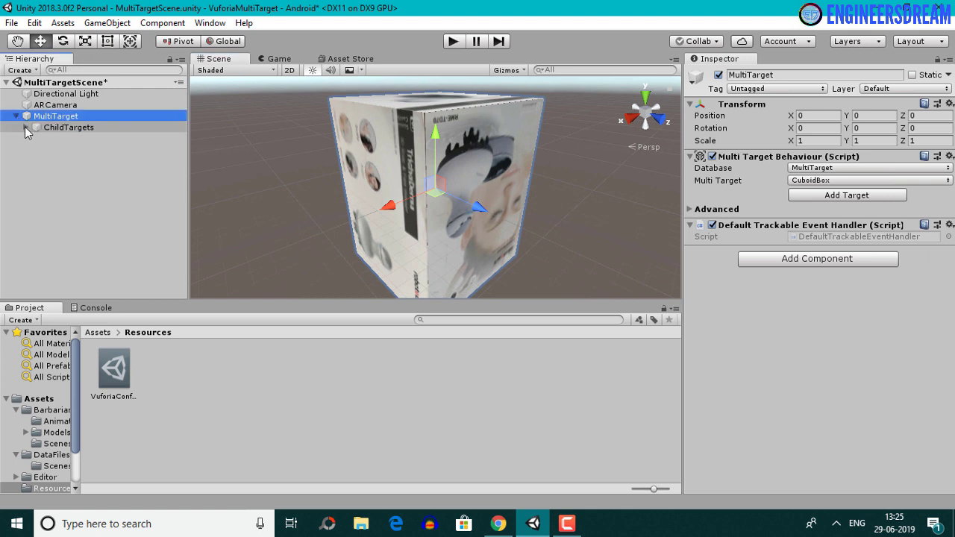
click(26, 127)
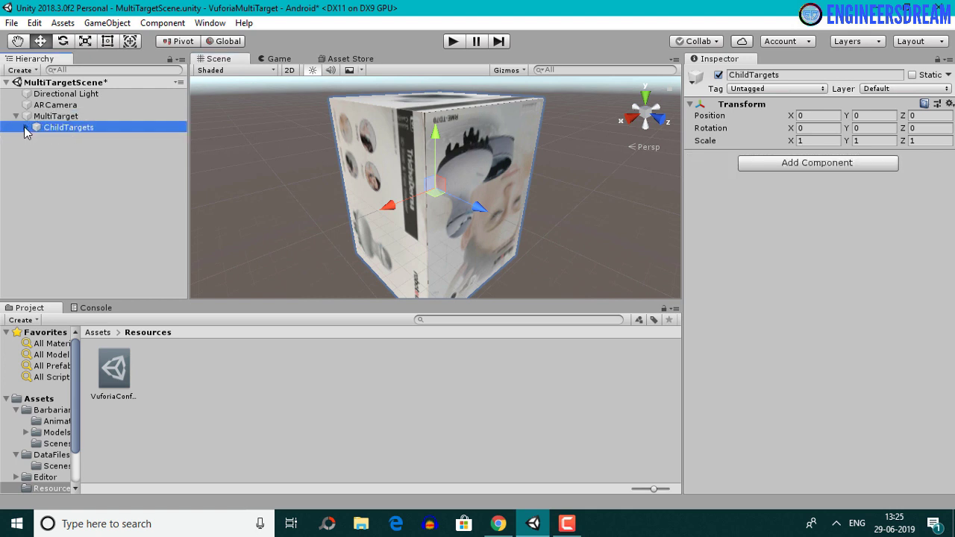
click(99, 236)
click(77, 139)
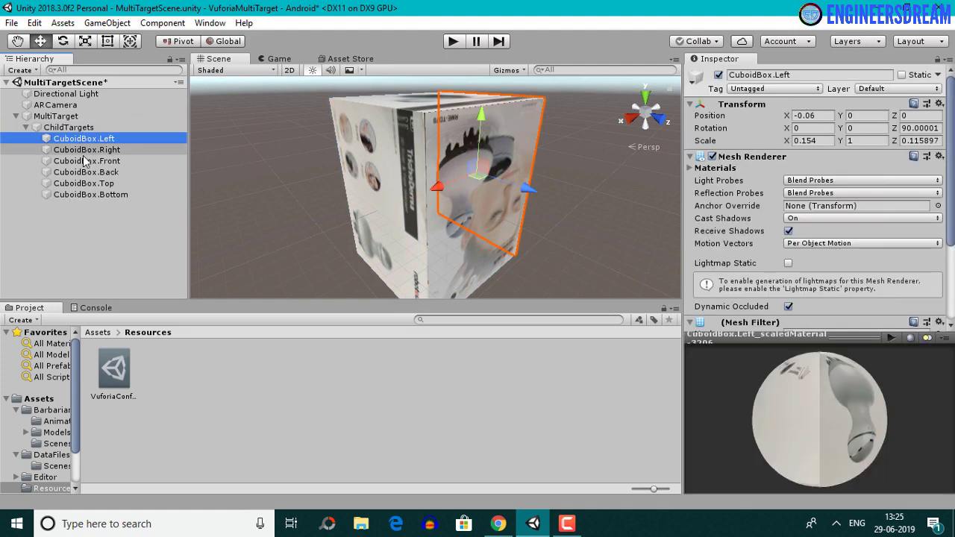
click(87, 161)
click(86, 172)
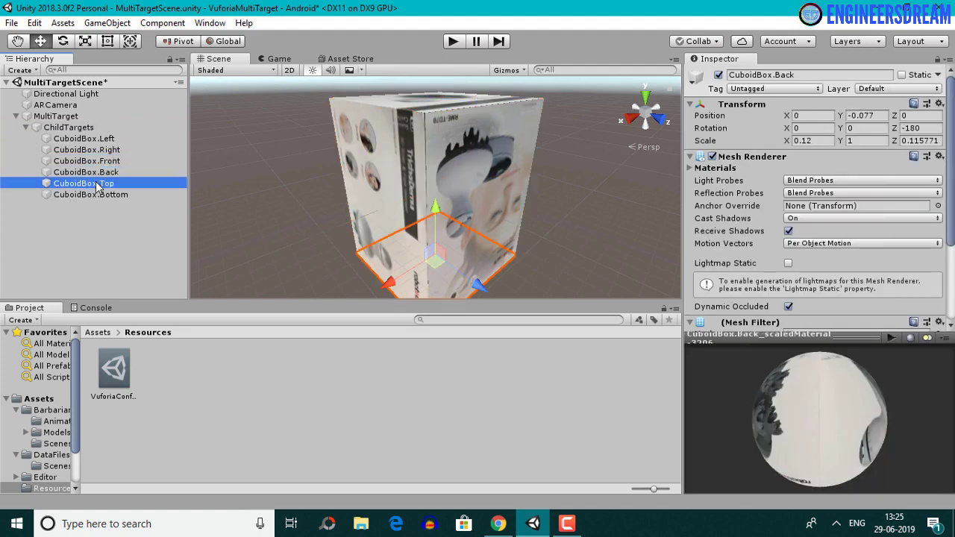
click(84, 183)
click(91, 195)
Step: Examine the CuboidBox.Left and CuboidBox.Top faces up close on the cuboid from several angles
alt+drag(572, 205, 631, 184)
click(84, 139)
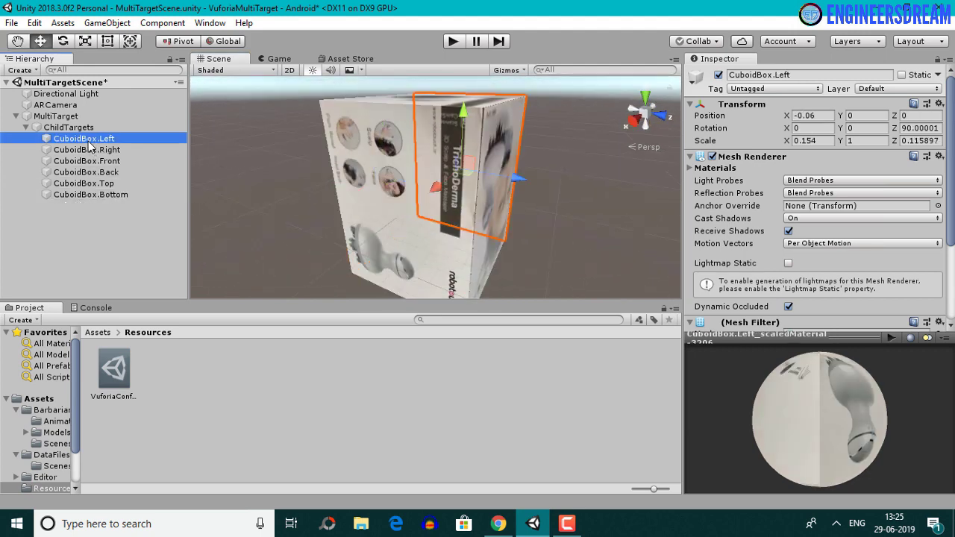
key(f)
alt+drag(509, 198, 464, 233)
scroll(464, 233, up, 5)
alt+drag(431, 193, 402, 200)
click(83, 184)
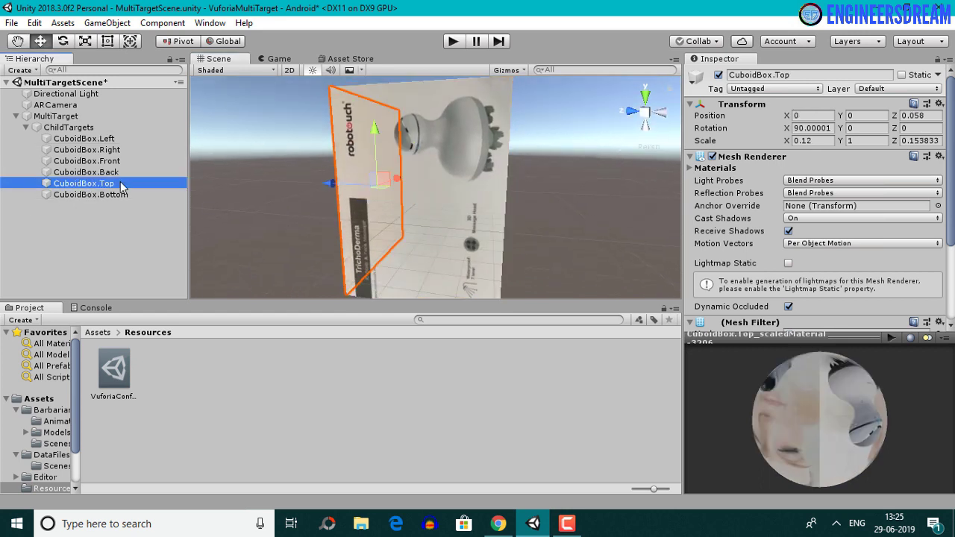
alt+drag(286, 195, 474, 215)
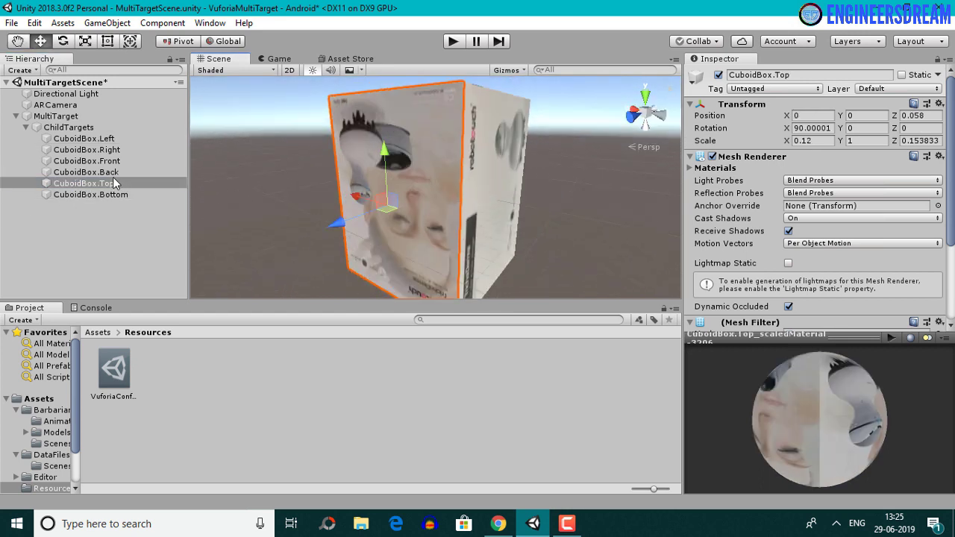
click(88, 252)
Step: Select the MultiTarget object, collapse its child hierarchy and save the scene
click(52, 117)
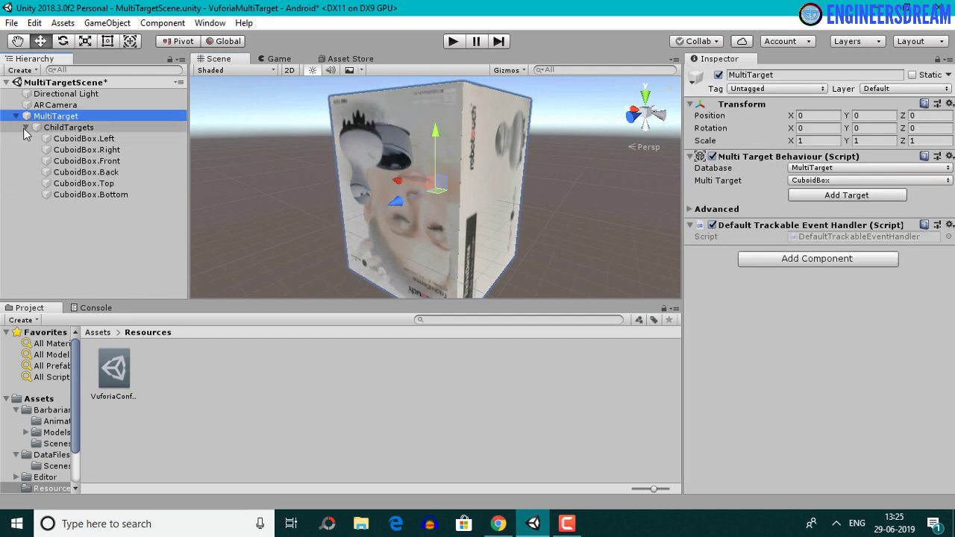
click(25, 127)
click(16, 117)
key(ctrl+s)
Step: Rotate the MultiTarget cuboid freehand about its X axis to about -93 degrees
scroll(459, 184, down, 3)
alt+drag(459, 184, 439, 195)
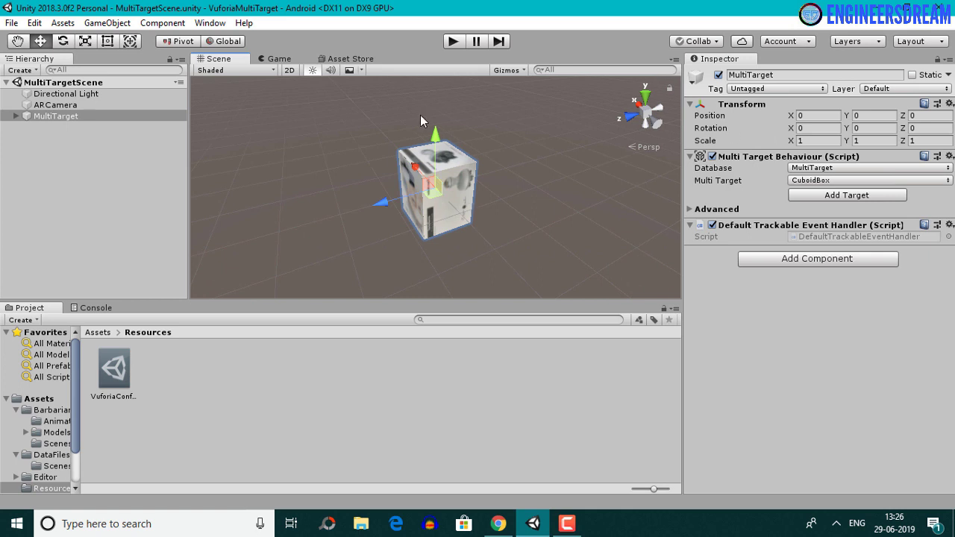
click(63, 41)
alt+drag(343, 217, 433, 244)
drag(391, 212, 437, 134)
Step: Set the MultiTarget's X rotation to exactly -90, save the scene and inspect the cuboid's new orientation
click(833, 128)
click(833, 127)
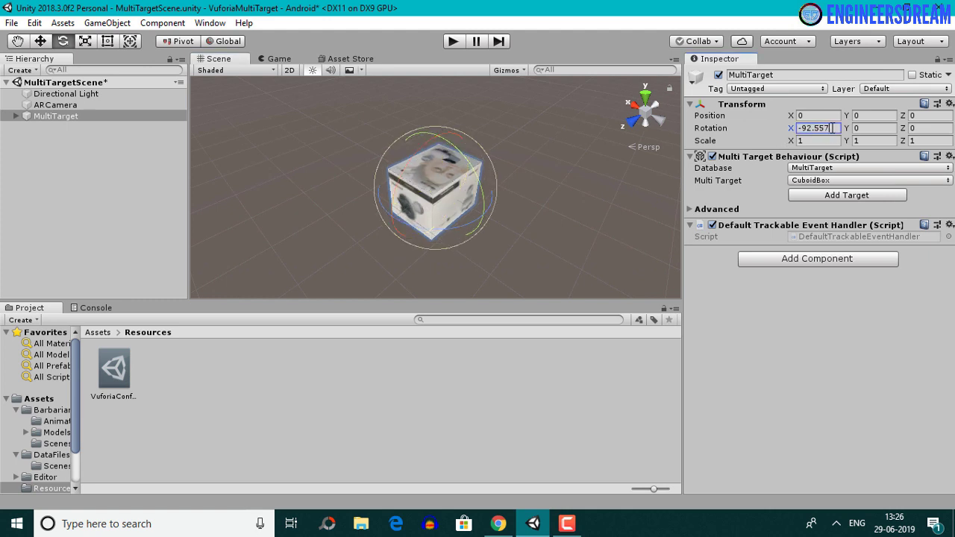
key(BackSpace)
key(BackSpace)
key(BackSpace)
key(BackSpace)
key(BackSpace)
text(0)
key(ctrl+s)
alt+drag(500, 188, 408, 160)
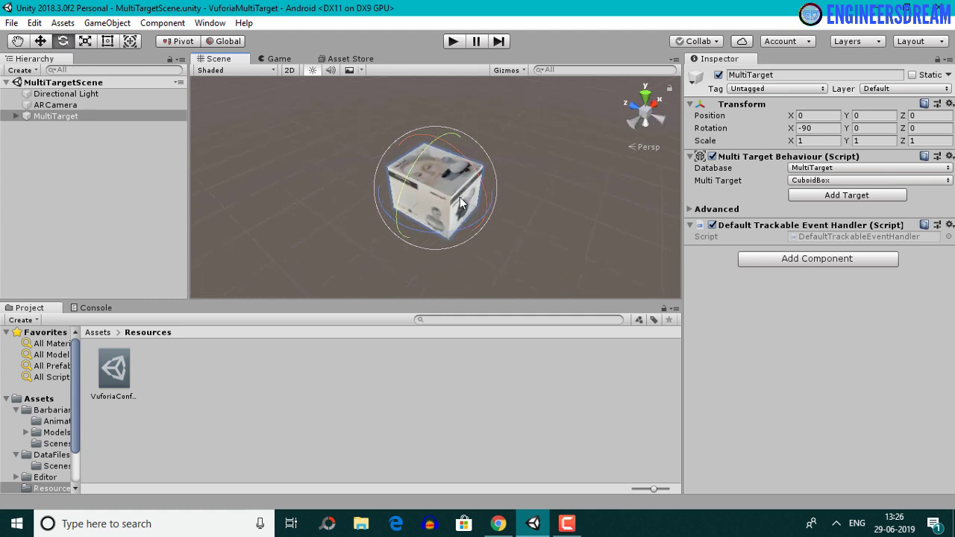
Step: Inspect the reoriented cuboid from several sides and deselect the MultiTarget
alt+drag(467, 221, 387, 211)
alt+drag(501, 213, 393, 203)
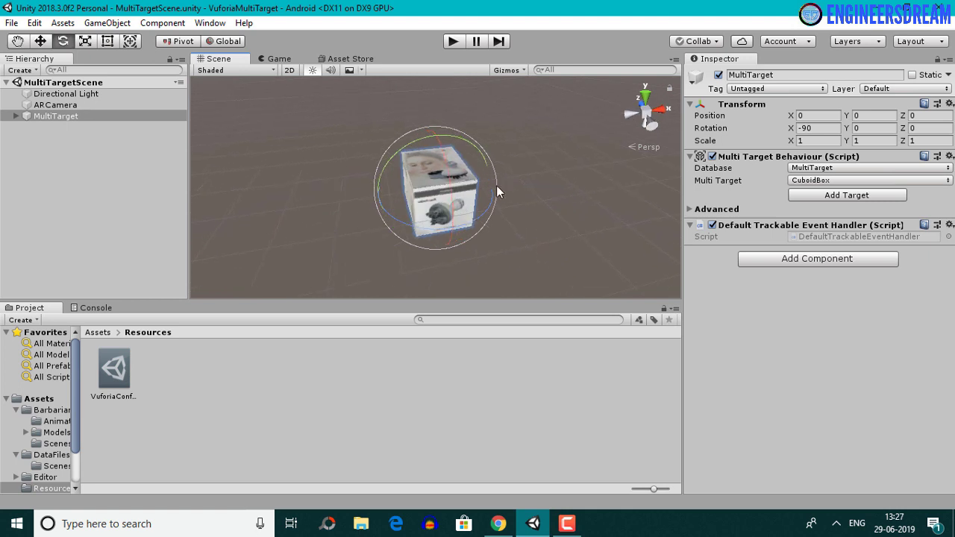
alt+drag(536, 221, 489, 214)
click(586, 185)
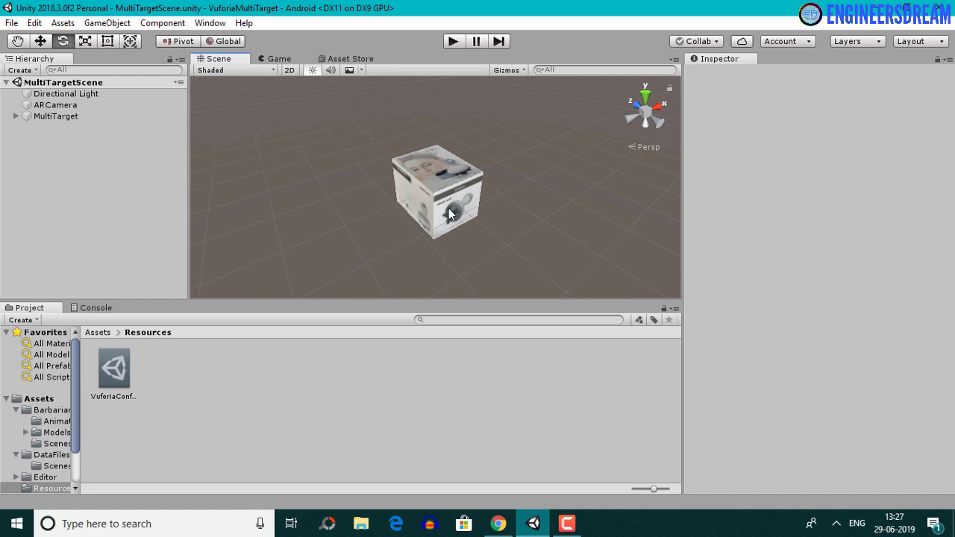
Step: View the Barbarian warrior asset's page in the Asset Store and return to the scene
click(347, 59)
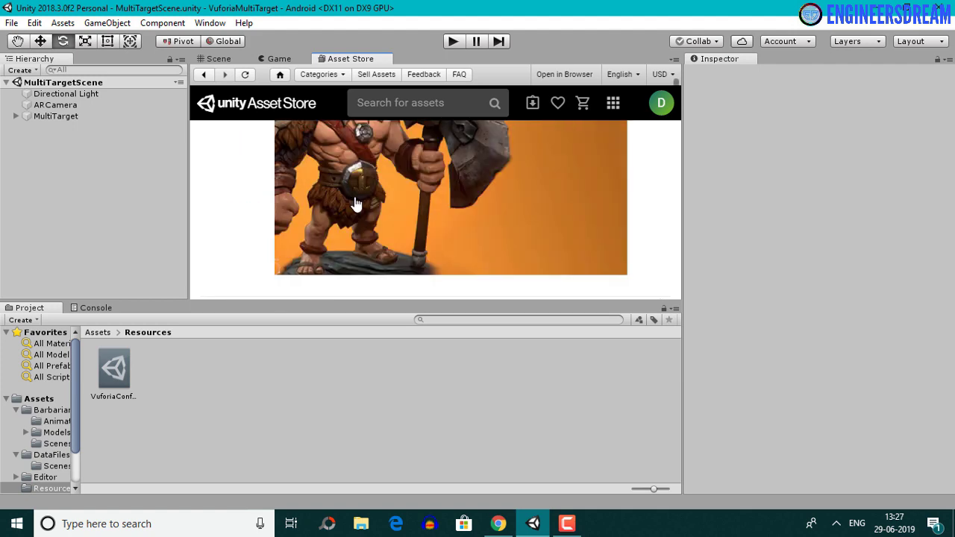
scroll(355, 201, up, 5)
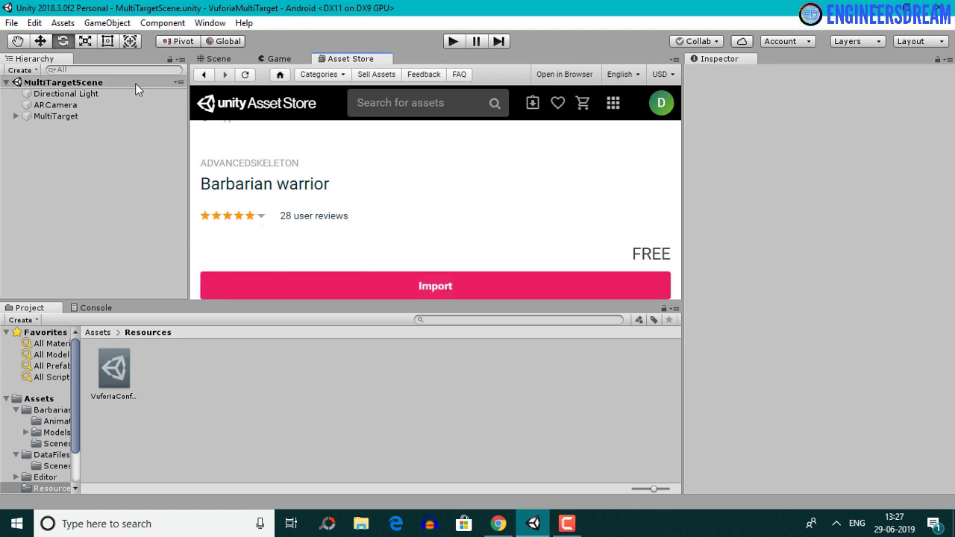
click(218, 59)
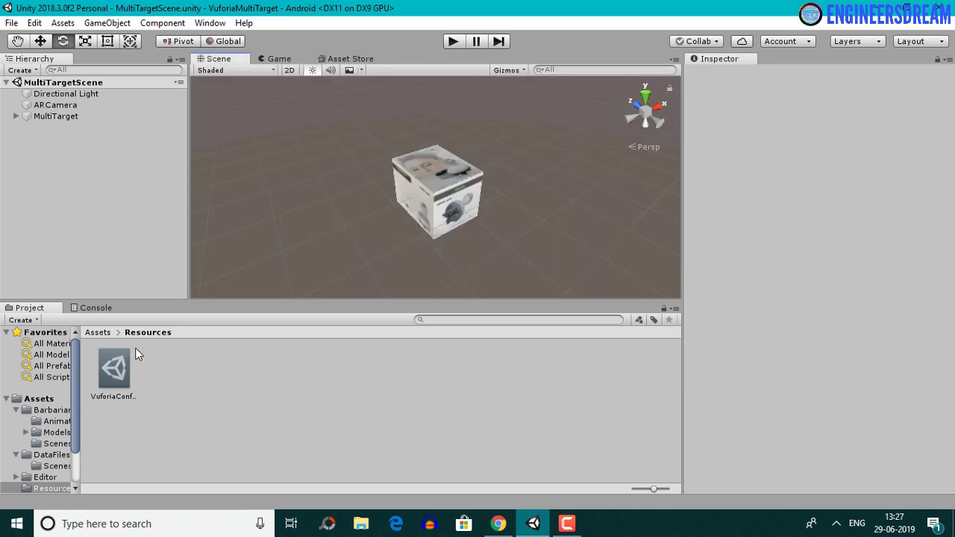
Step: Add the Barbarian model from Assets/Barbarian/Models to the scene hierarchy
click(100, 333)
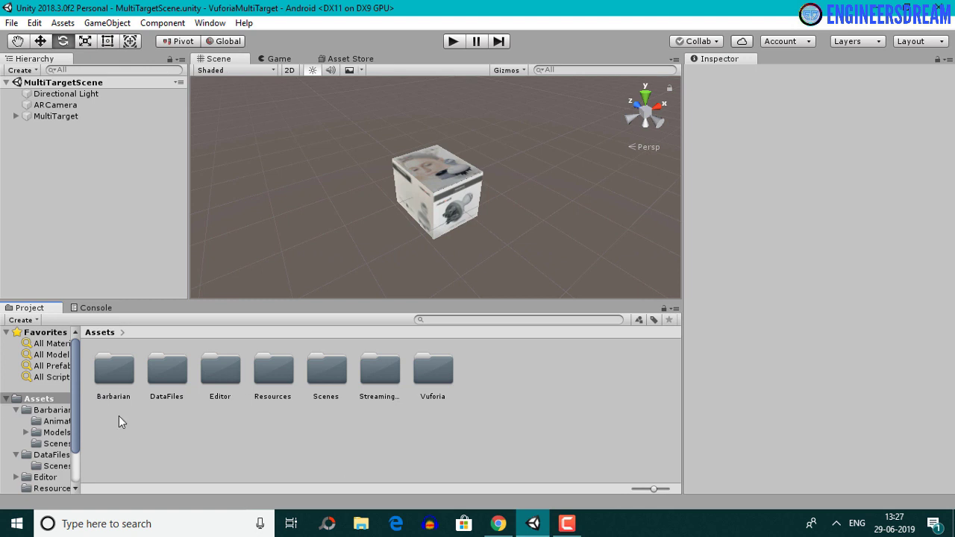
click(115, 376)
double_click(115, 374)
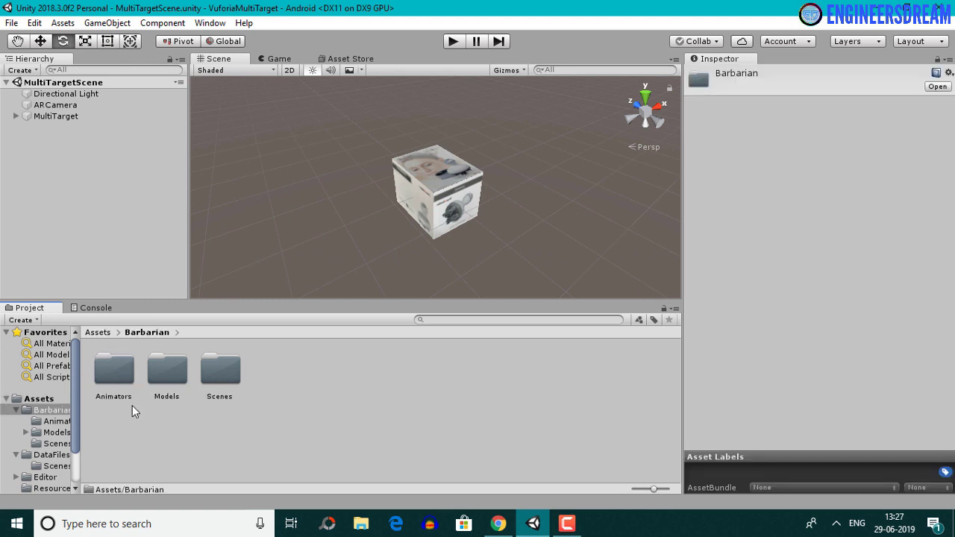
double_click(179, 367)
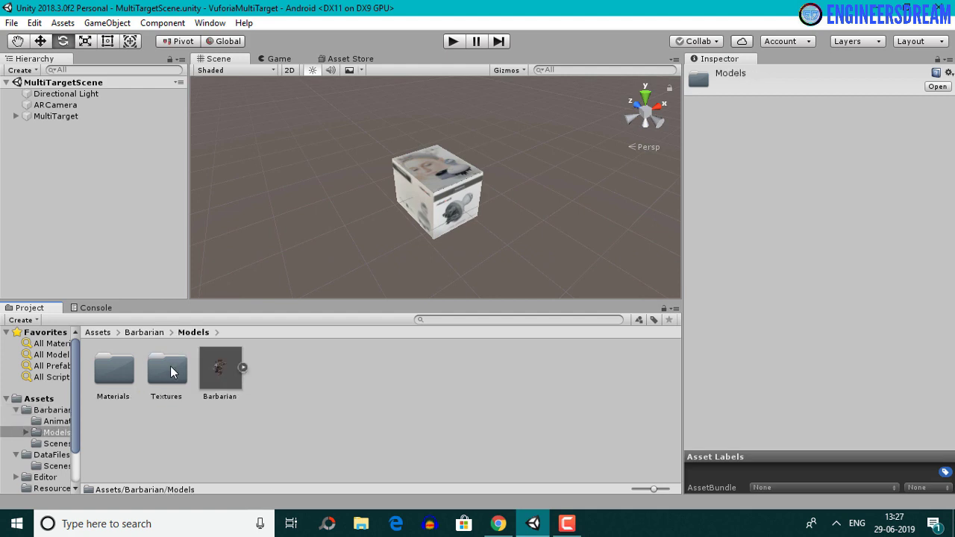
click(313, 446)
drag(220, 379, 42, 150)
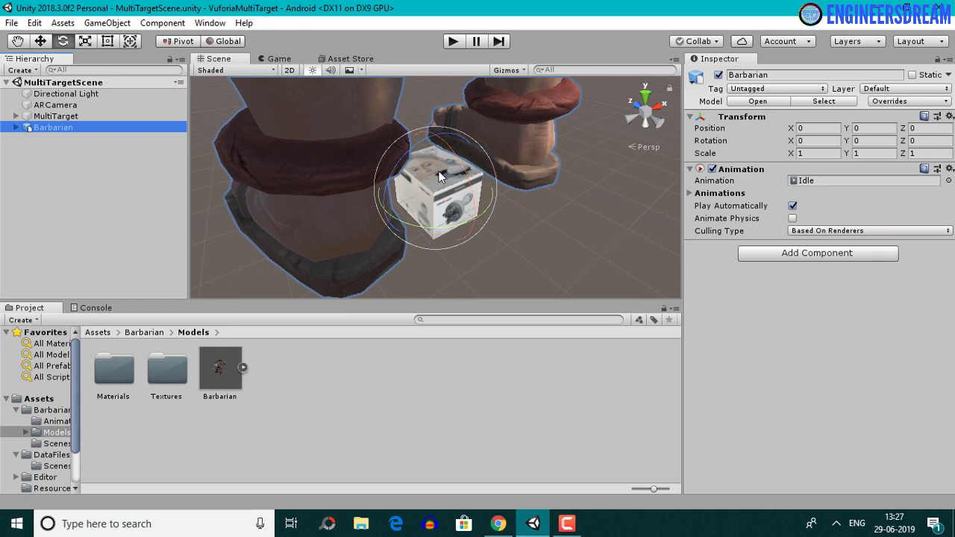
Step: Scale the Barbarian down uniformly to about 0.106 and save the scene
scroll(467, 188, down, 6)
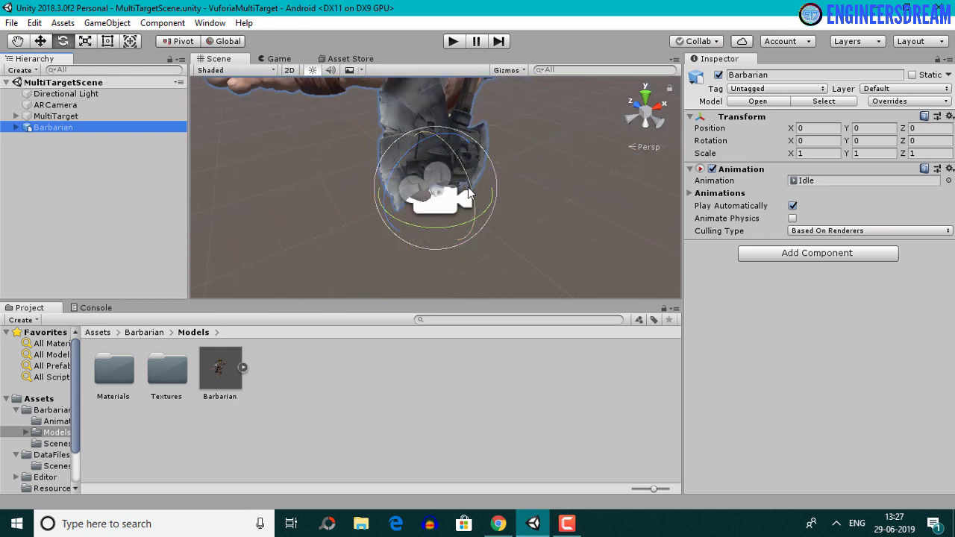
alt+drag(443, 196, 555, 232)
click(18, 178)
click(52, 127)
click(85, 41)
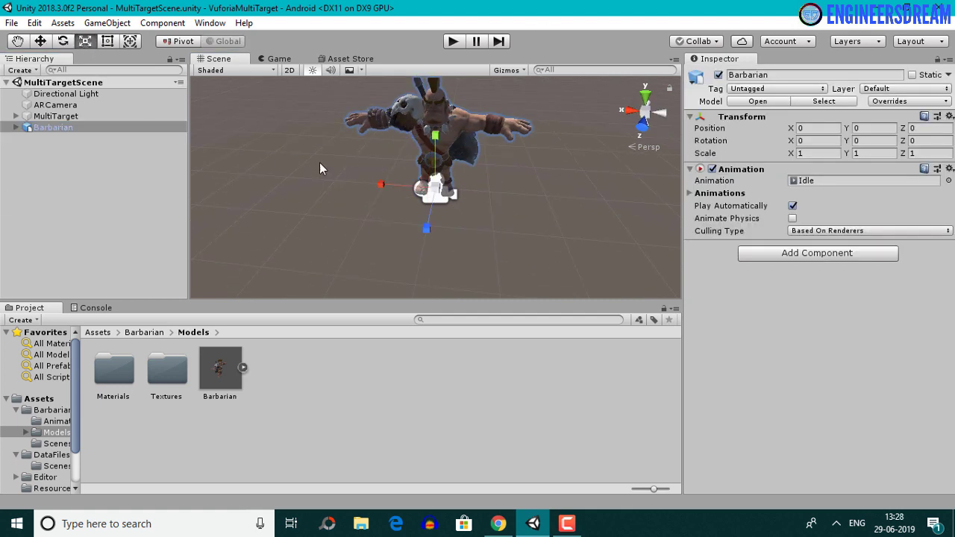
drag(440, 190, 370, 188)
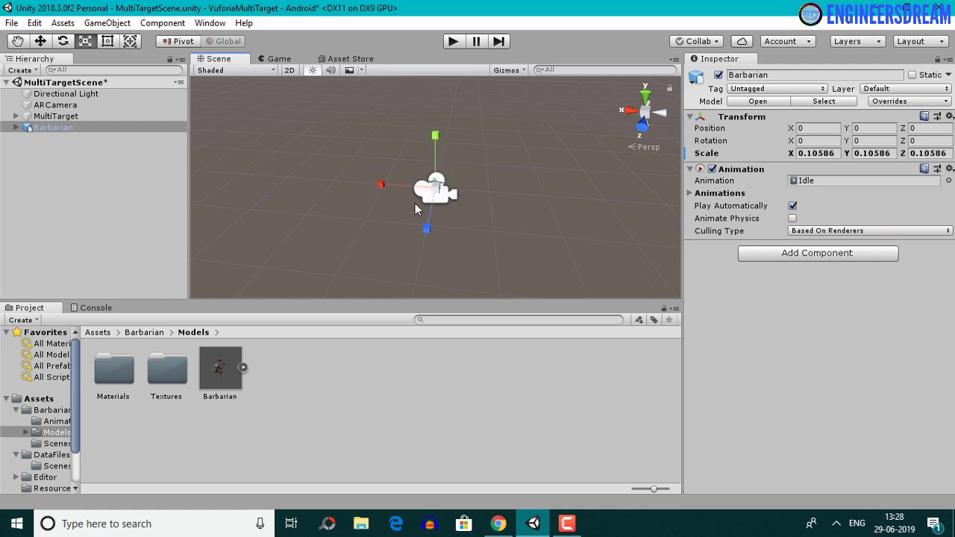
scroll(484, 219, up, 5)
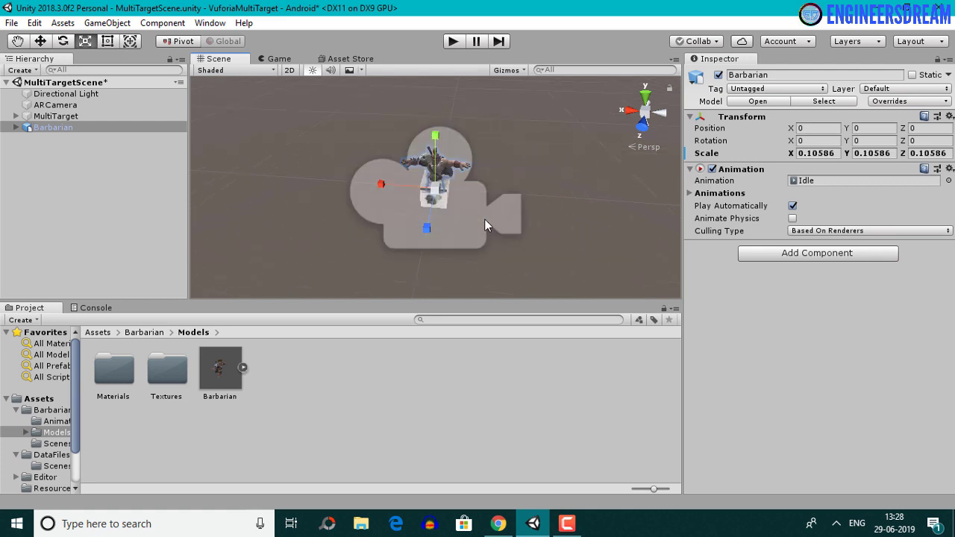
scroll(484, 218, up, 2)
alt+drag(484, 219, 470, 246)
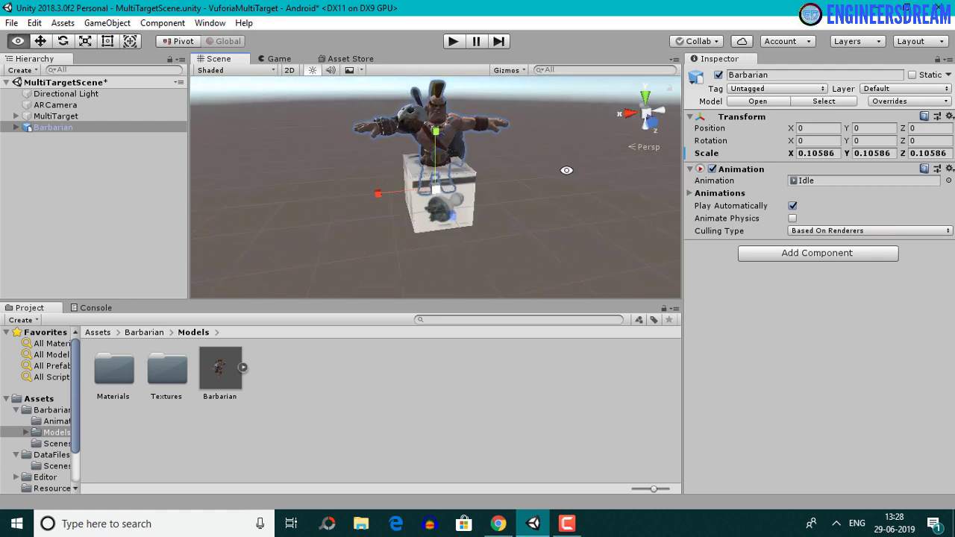
key(ctrl+s)
Step: Raise the Barbarian freehand along its Y axis to a Y position of about 0.08, above the cuboid
click(60, 129)
click(41, 41)
drag(432, 146, 466, 254)
alt+drag(394, 245, 418, 234)
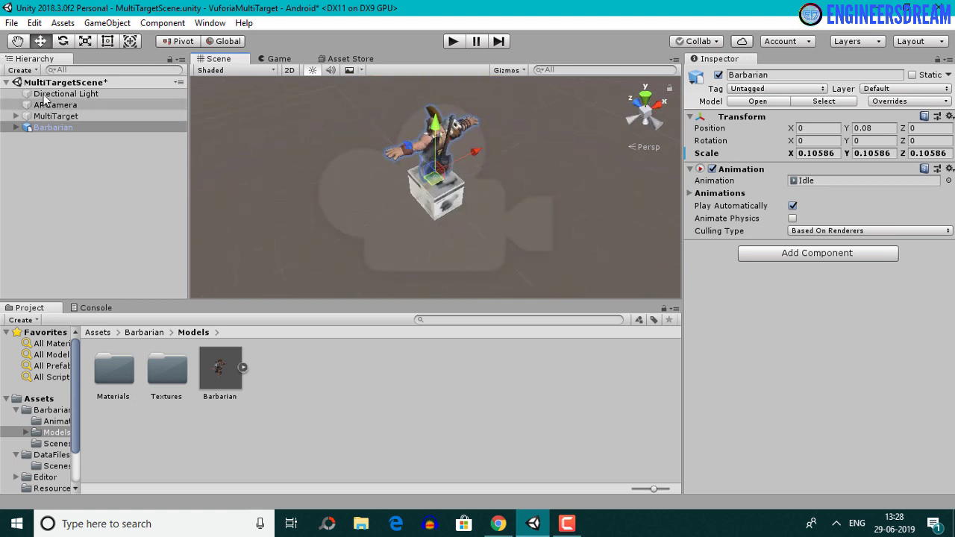
Step: Turn the Barbarian around its vertical axis and set its Y rotation to exactly 180
click(63, 41)
drag(475, 214, 185, 177)
click(873, 140)
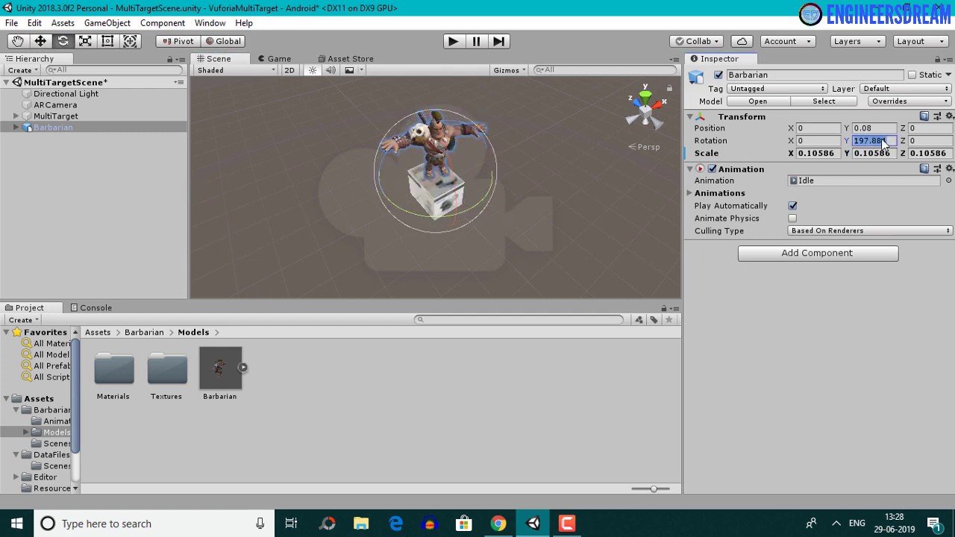
text(180)
Step: Lower the Barbarian freehand onto the cuboid's top face, to a height of about 0.06, and save the scene
alt+drag(465, 211, 432, 149)
key(w)
drag(433, 101, 433, 101)
click(506, 230)
key(ctrl+s)
Step: Make the Barbarian a child of MultiTarget in the hierarchy and check its placement on the cuboid
click(50, 127)
drag(60, 127, 57, 117)
click(71, 141)
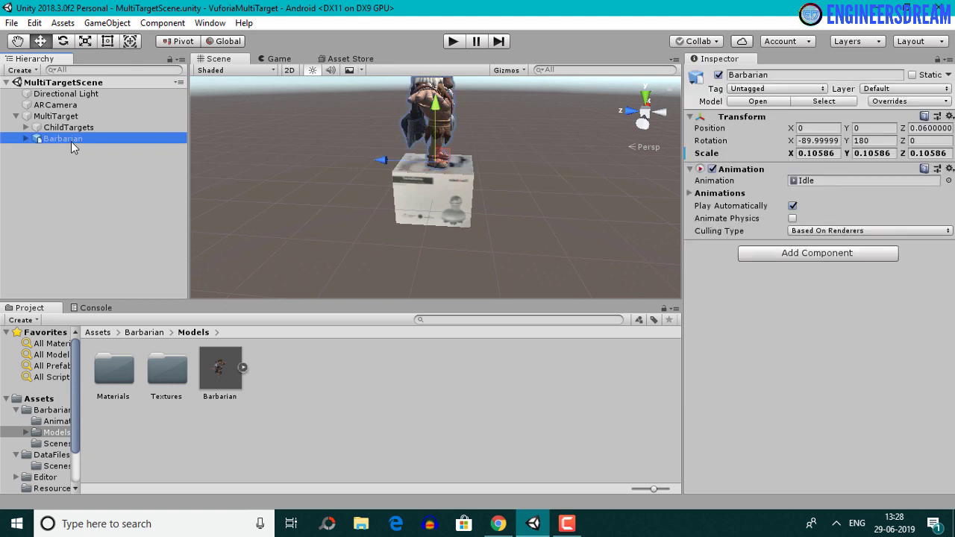
alt+drag(523, 202, 309, 194)
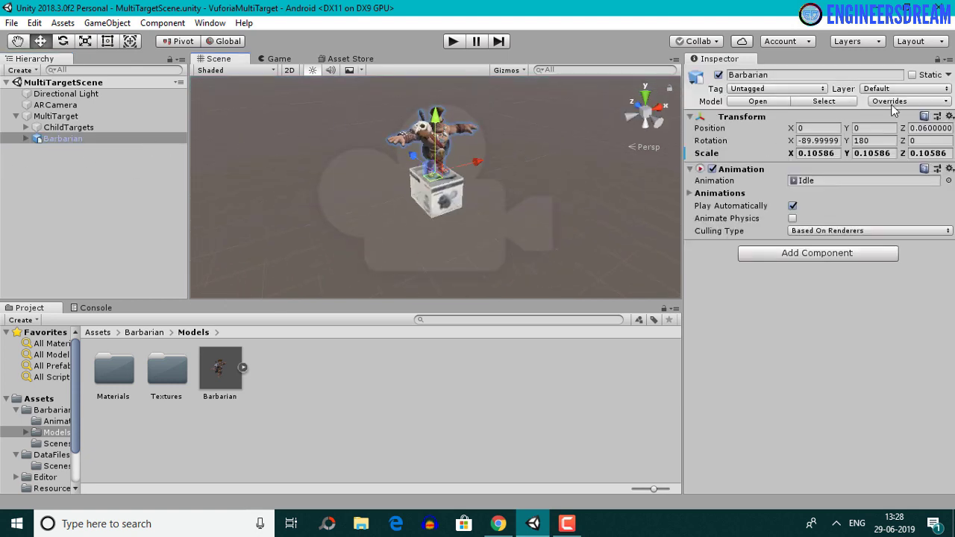
Step: Open the Barbarian model's import settings and choose Legacy as the rig's animation type
click(835, 104)
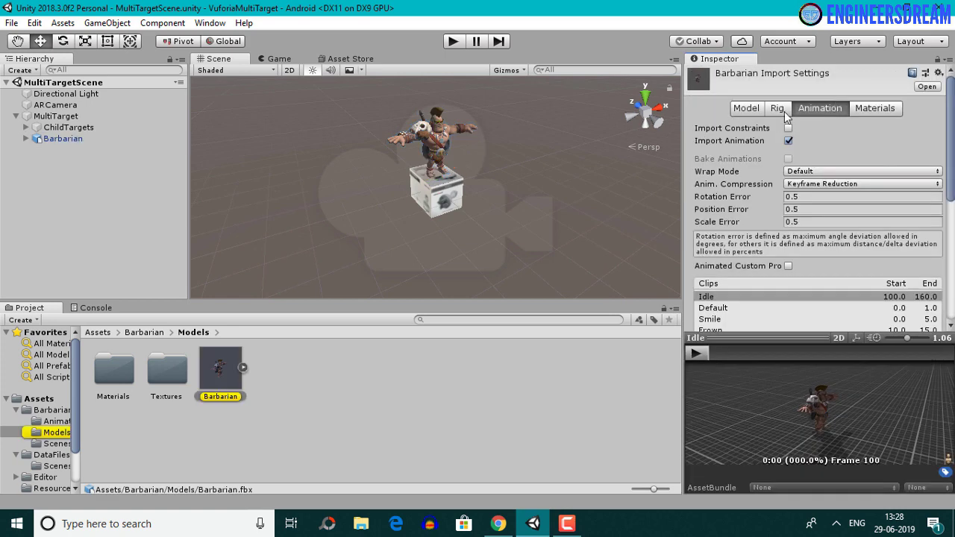
click(780, 110)
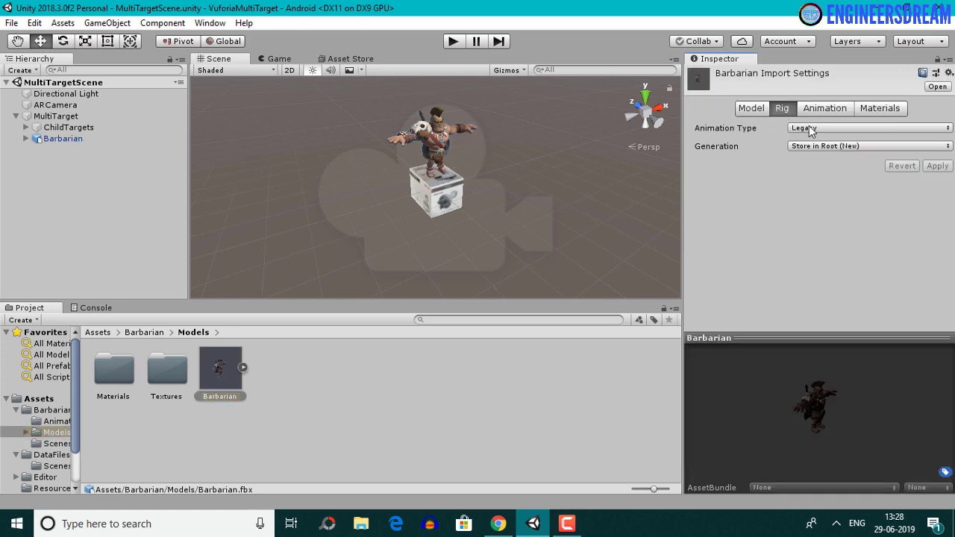
click(809, 129)
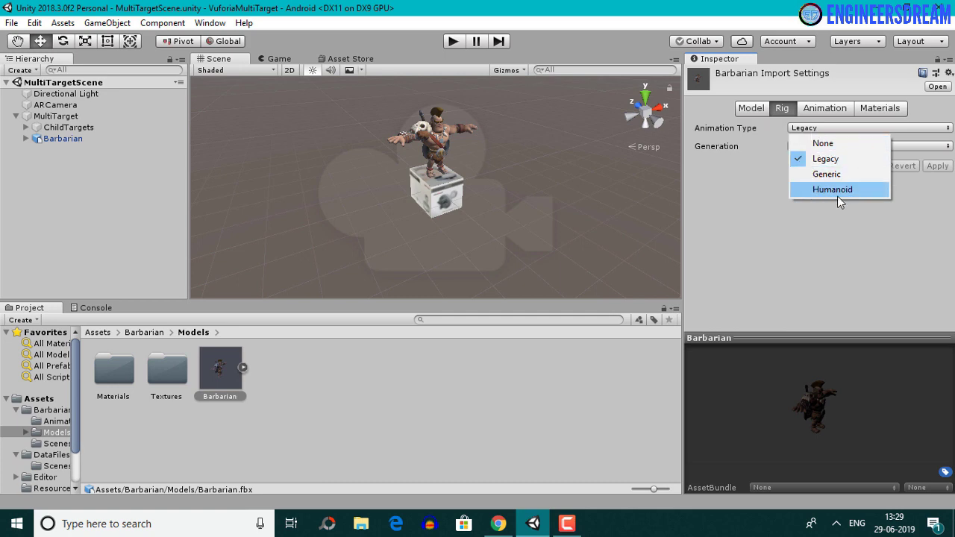
click(830, 159)
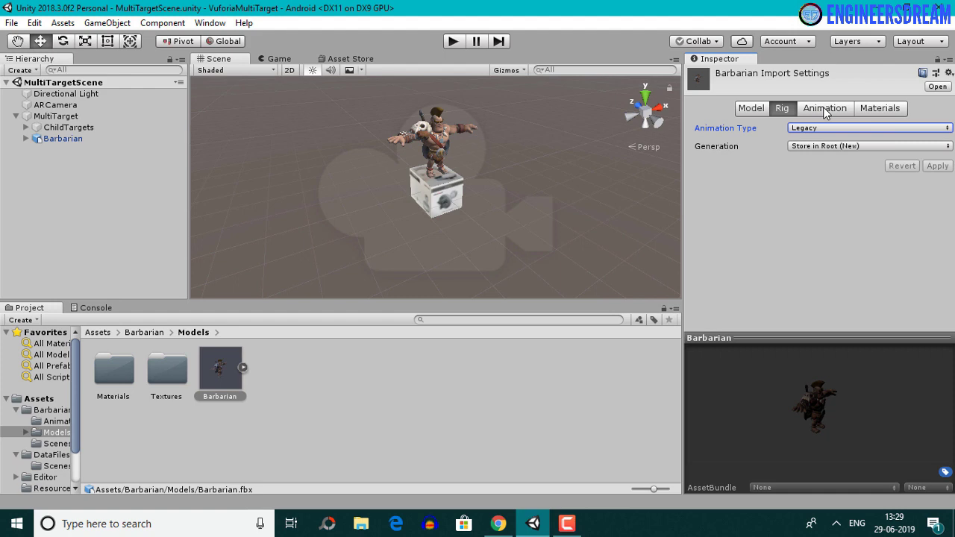
Step: Set the wrap mode of the Barbarian's RoundKick animation clip to Loop and apply the import settings
click(822, 110)
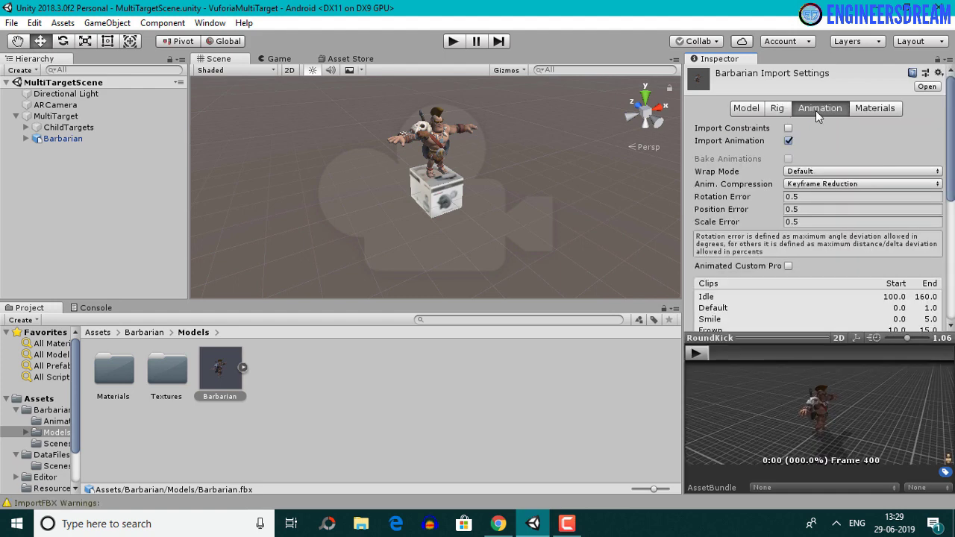
drag(950, 113, 951, 168)
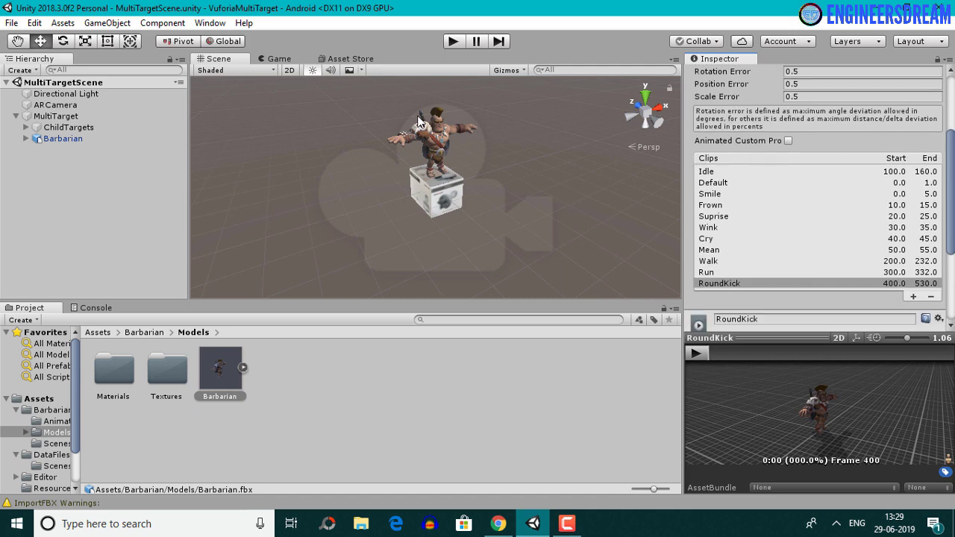
click(726, 283)
drag(953, 237, 952, 276)
click(809, 286)
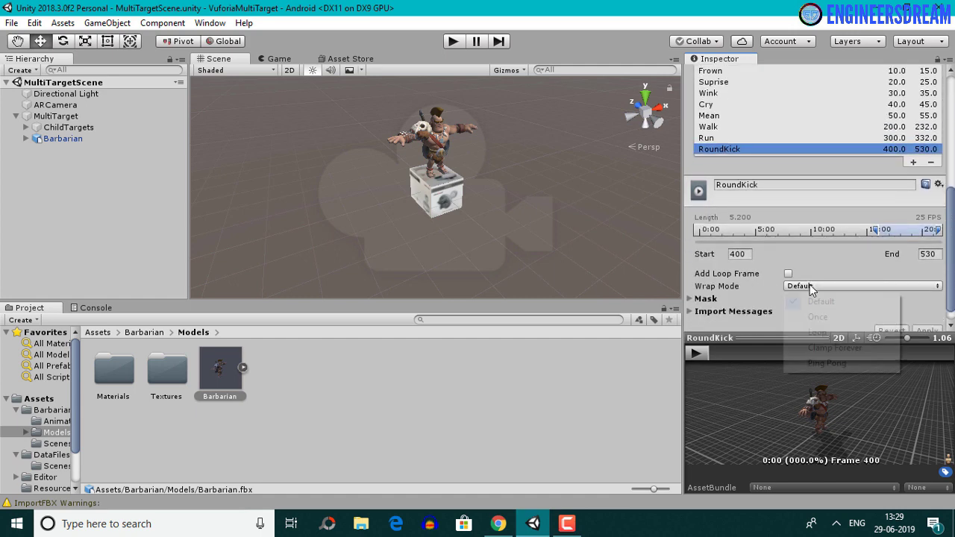
click(817, 331)
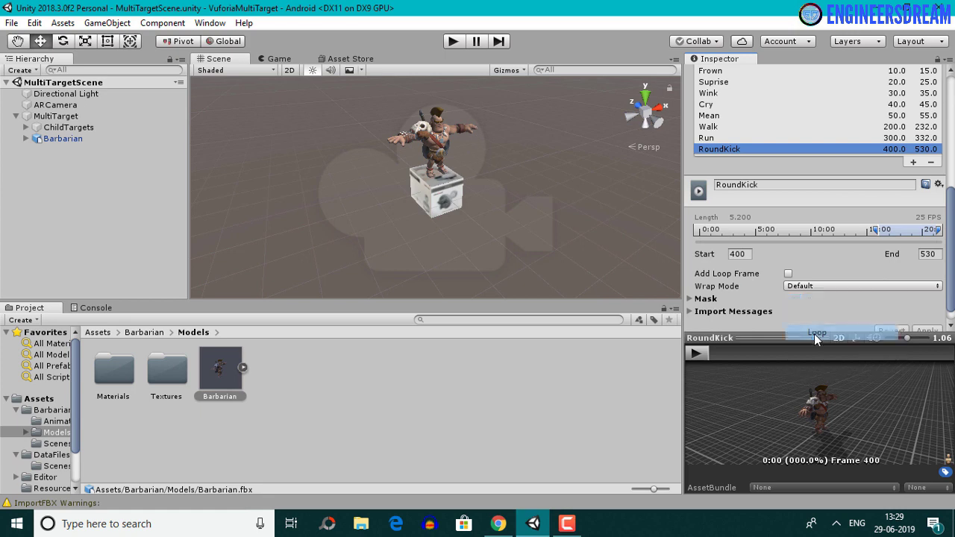
drag(952, 265, 952, 292)
click(927, 314)
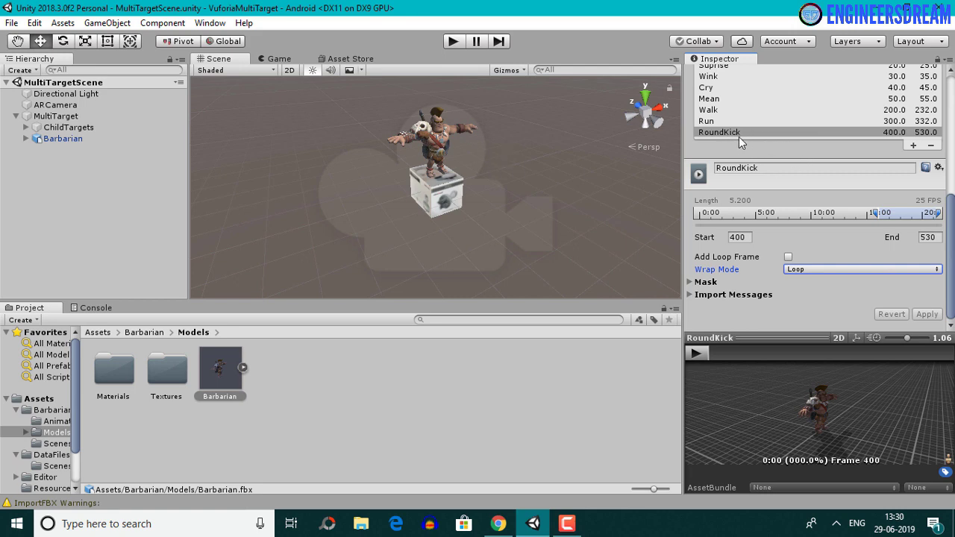
Step: Assign the RoundKick clip as the animation of the Barbarian in the scene
click(566, 148)
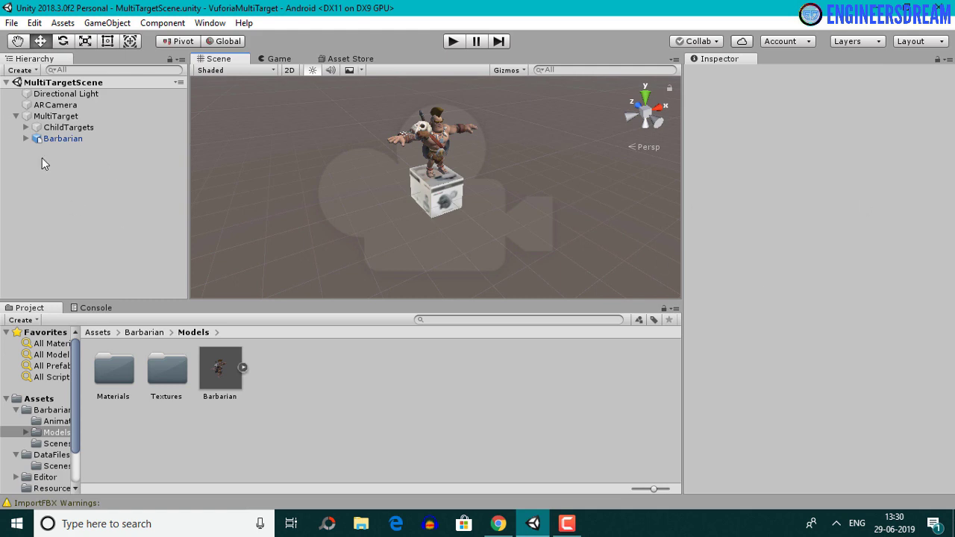
click(66, 139)
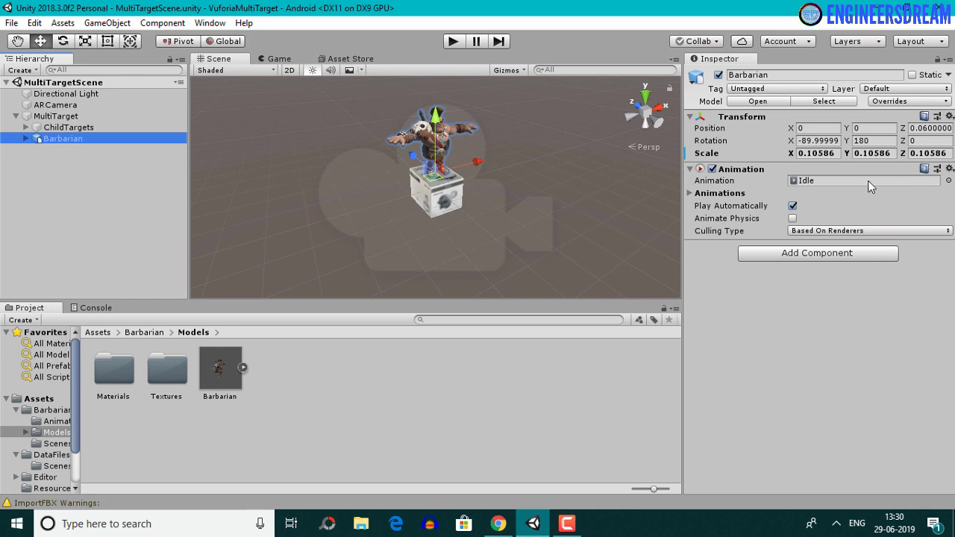
click(948, 181)
double_click(318, 155)
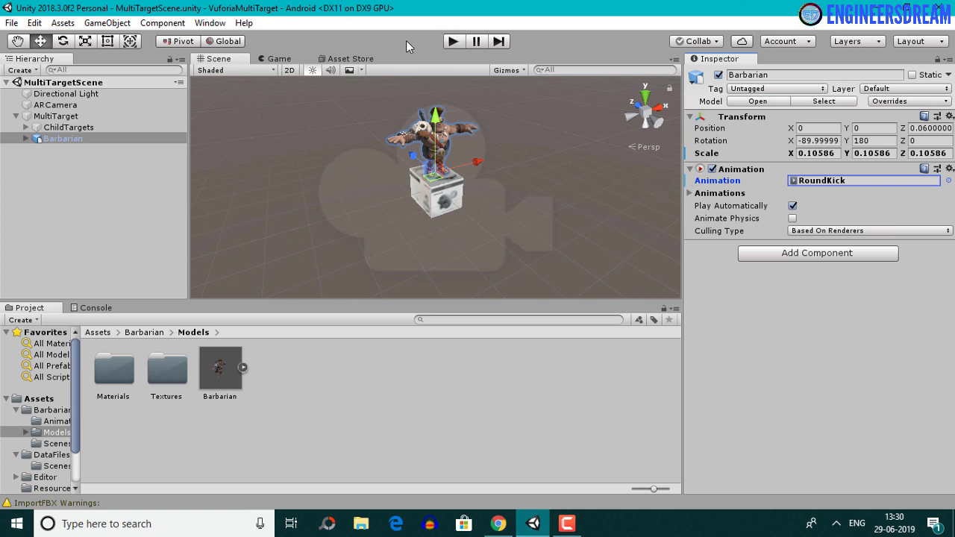
Step: Test the animated Barbarian on the physical cuboid in play mode, stop playback and deselect the model
click(451, 43)
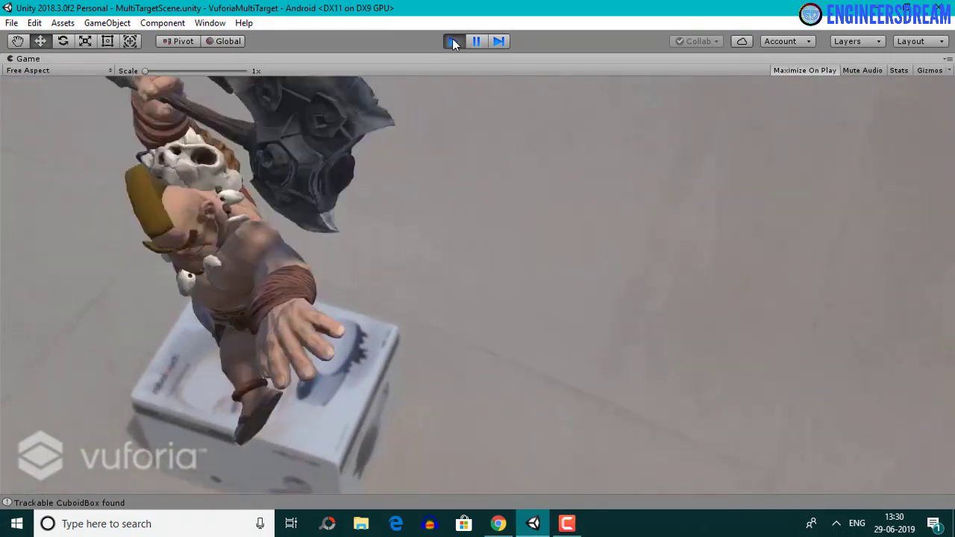
click(453, 41)
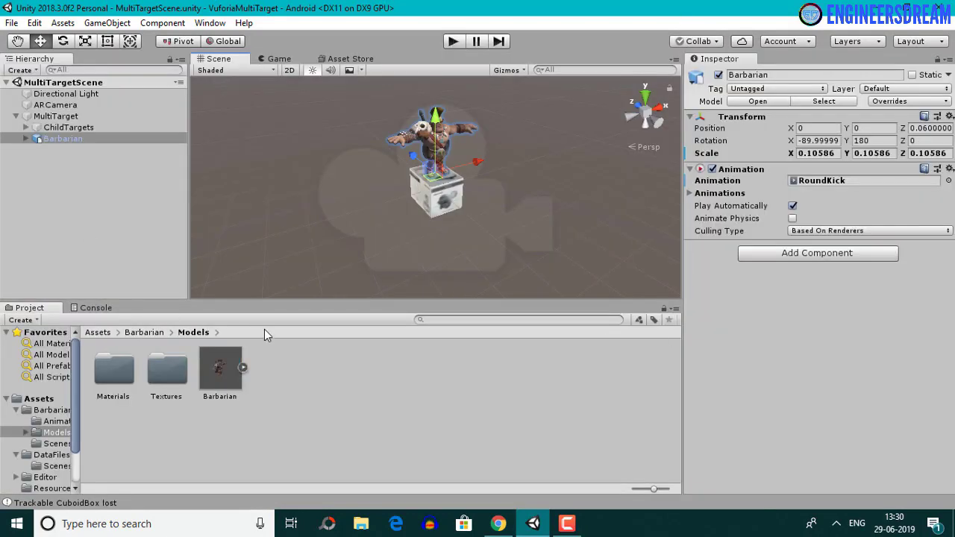
click(58, 223)
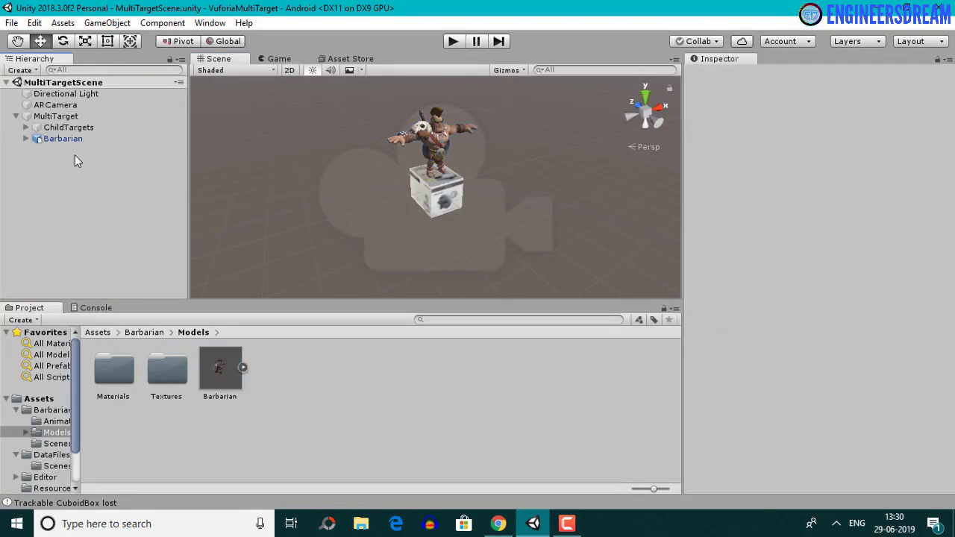
click(62, 138)
click(74, 193)
alt+drag(595, 220, 623, 235)
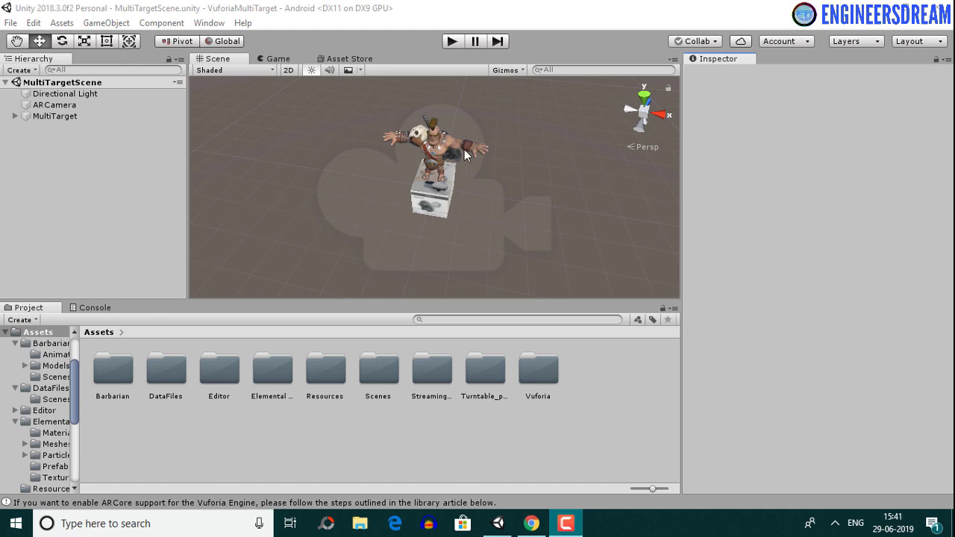
Step: Switch to Chrome and review the Asset Store results for Elemental Magic Totems and Turntable_platforms, checking Unity's built-in Asset Store in between
click(535, 525)
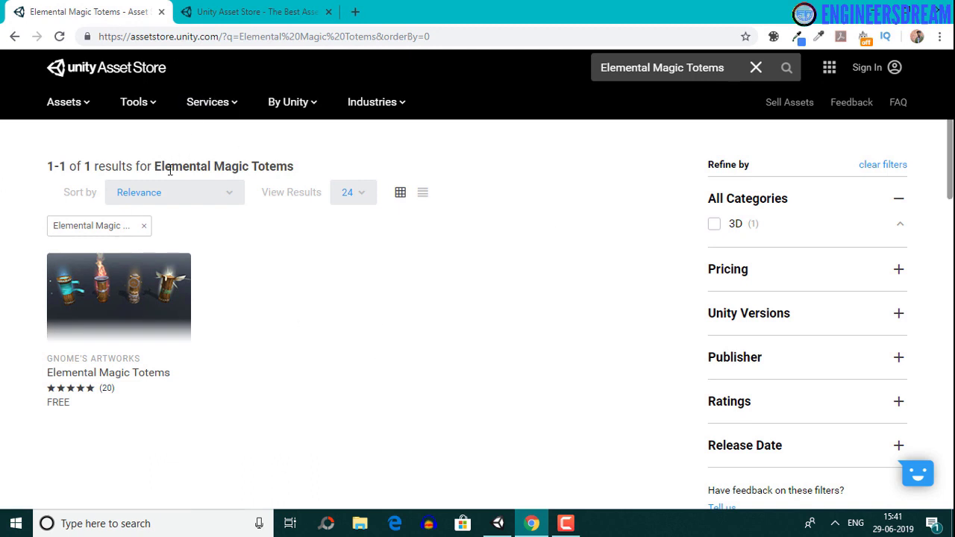
click(250, 9)
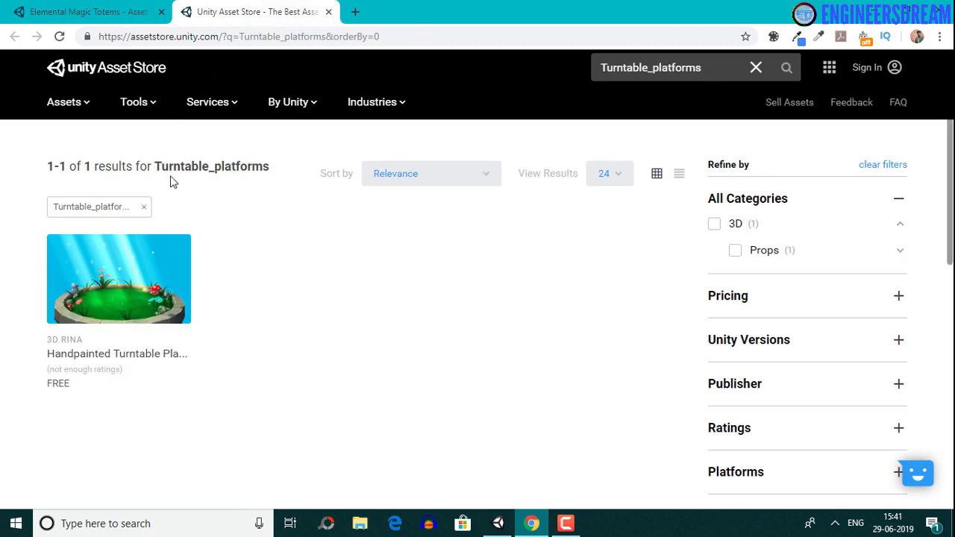
click(499, 525)
click(349, 58)
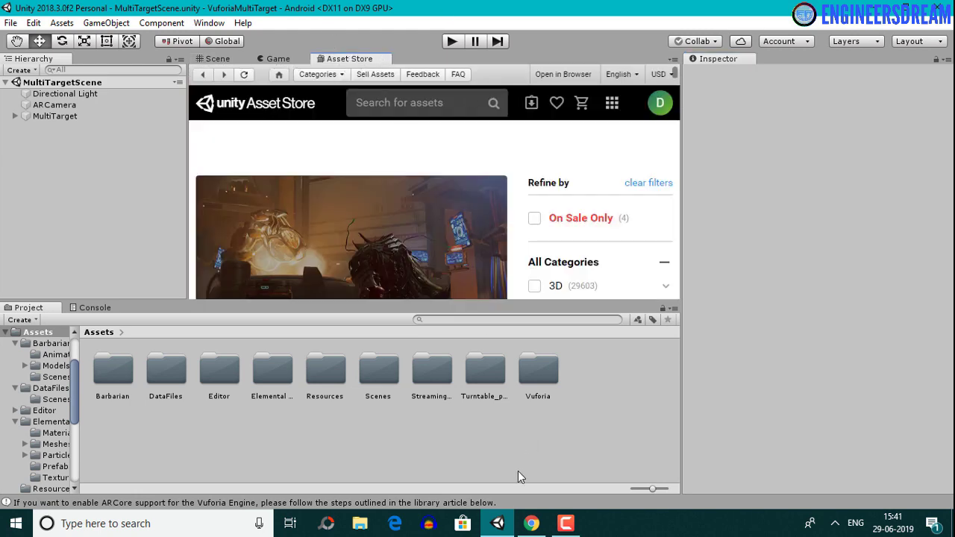
click(531, 524)
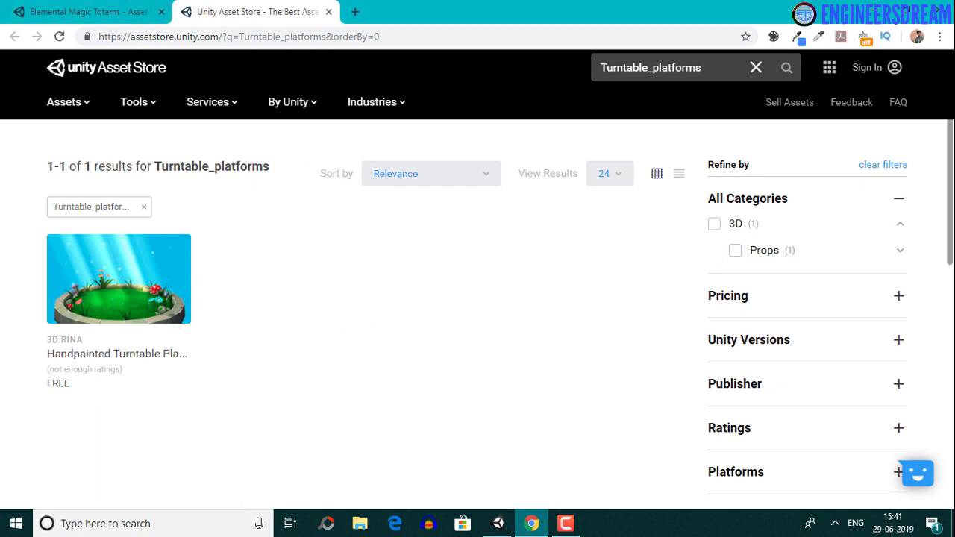
click(86, 14)
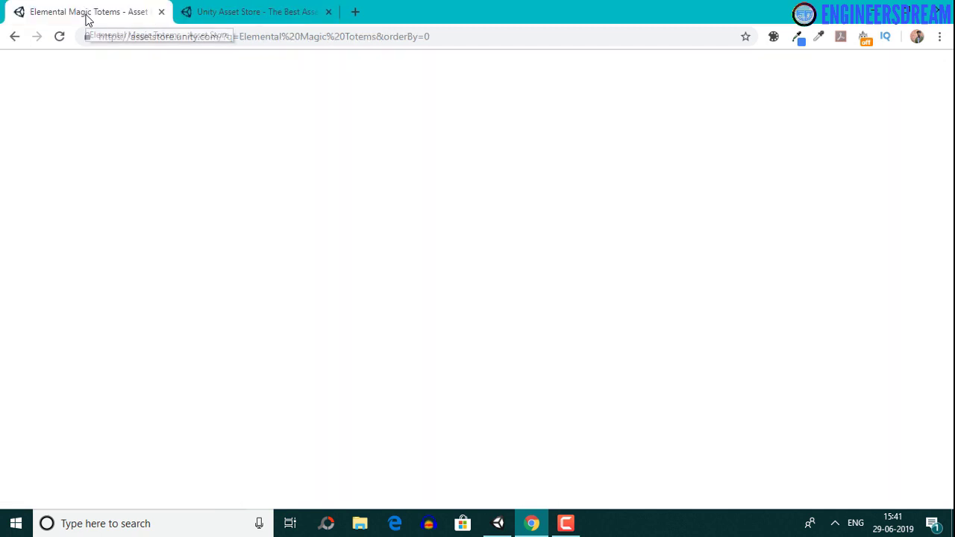
click(284, 19)
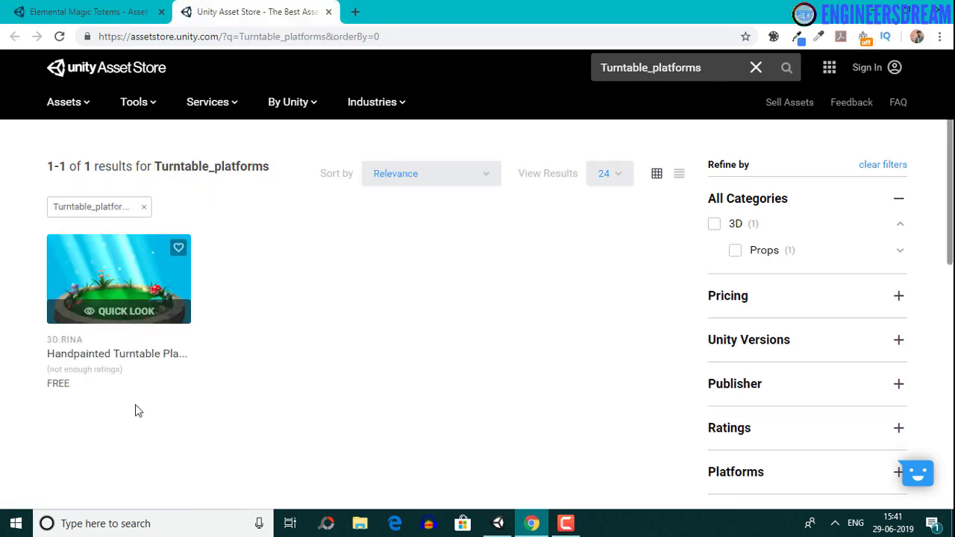
click(877, 9)
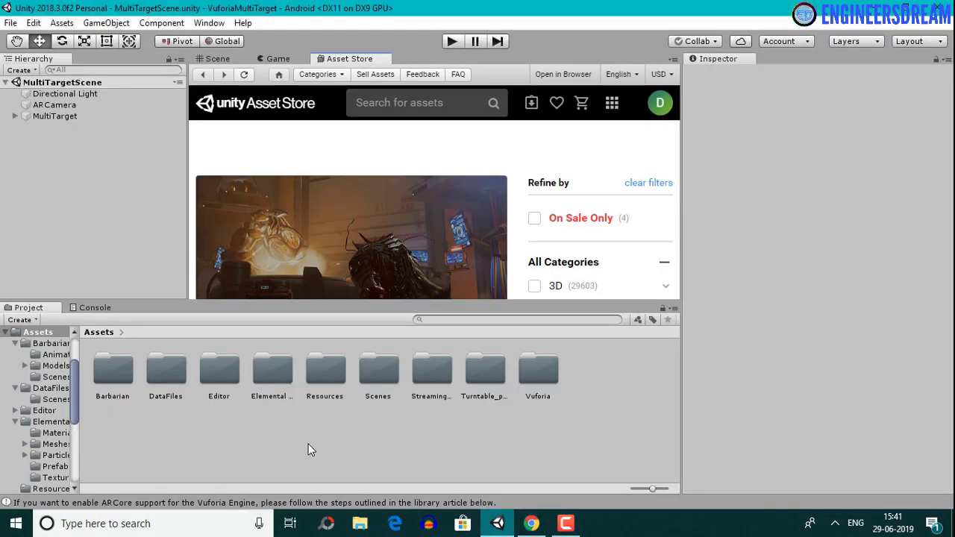
Step: Check the imported Turntable_platforms and Elemental Magic Totems folders in the project's assets
click(481, 371)
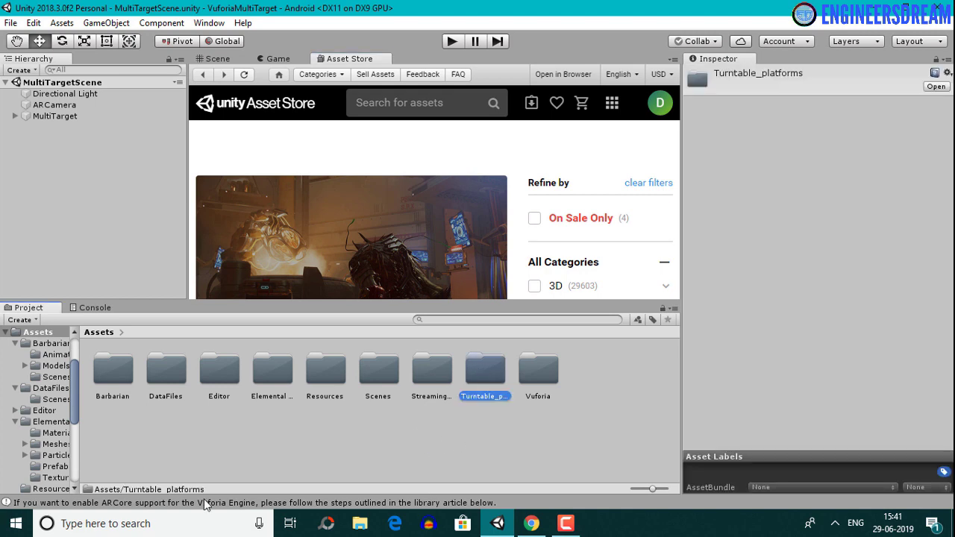
click(312, 446)
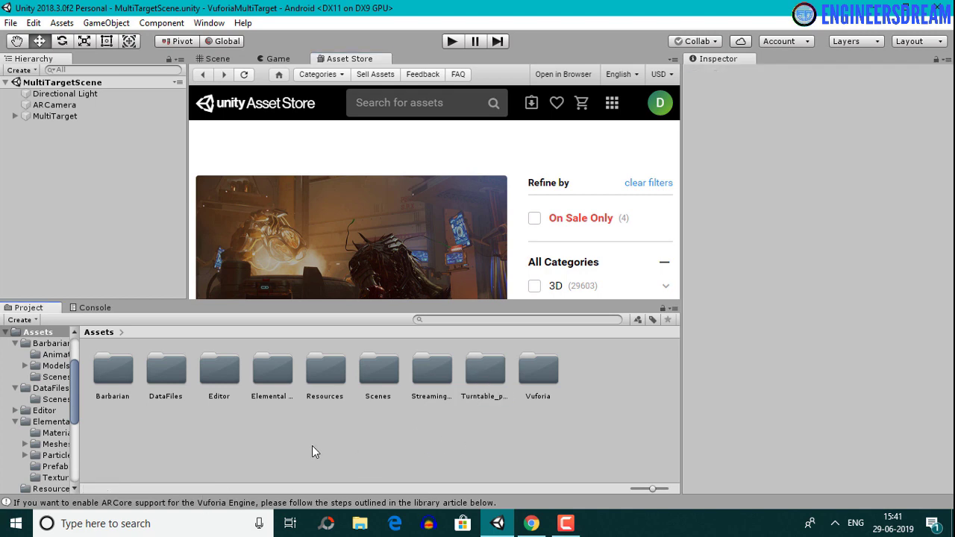
click(269, 371)
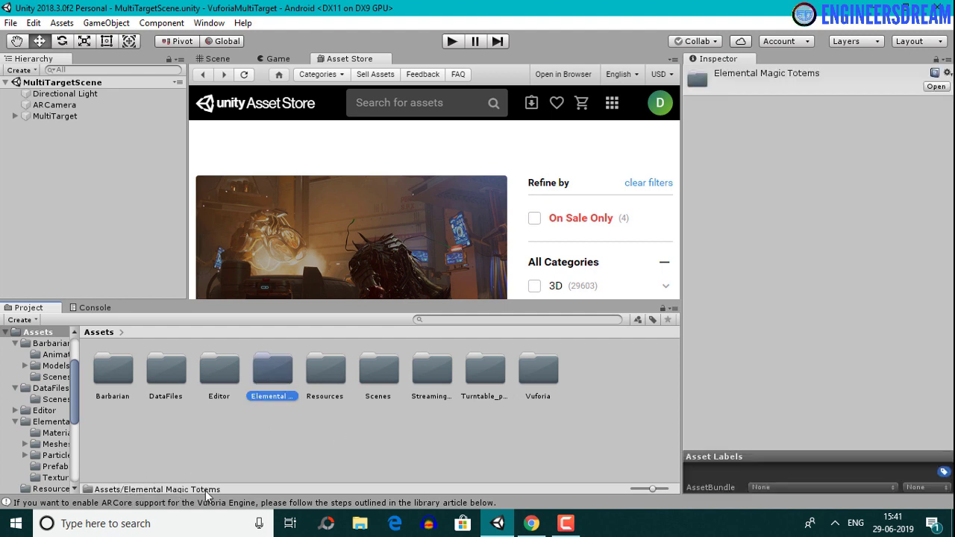
click(254, 468)
Step: Add the platform4 prefab from Turntable_platforms to the scene and set its position to 0, 0, 0
click(218, 58)
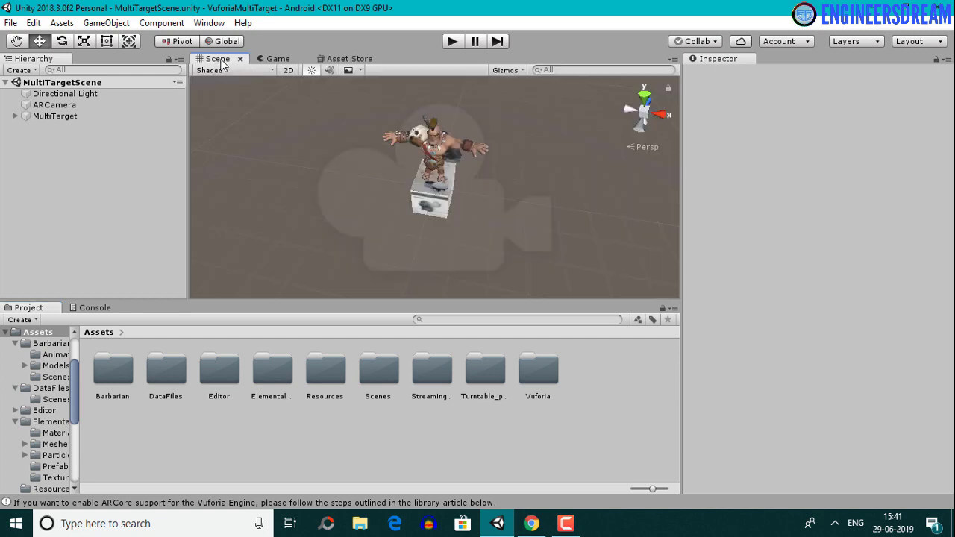
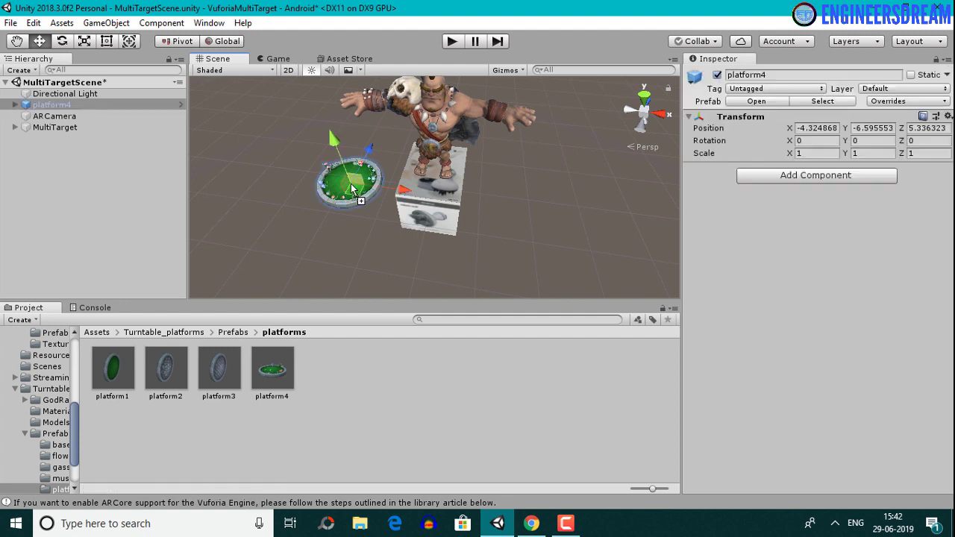
click(814, 128)
text(0)
key(Tab)
text(0)
key(Tab)
text(0)
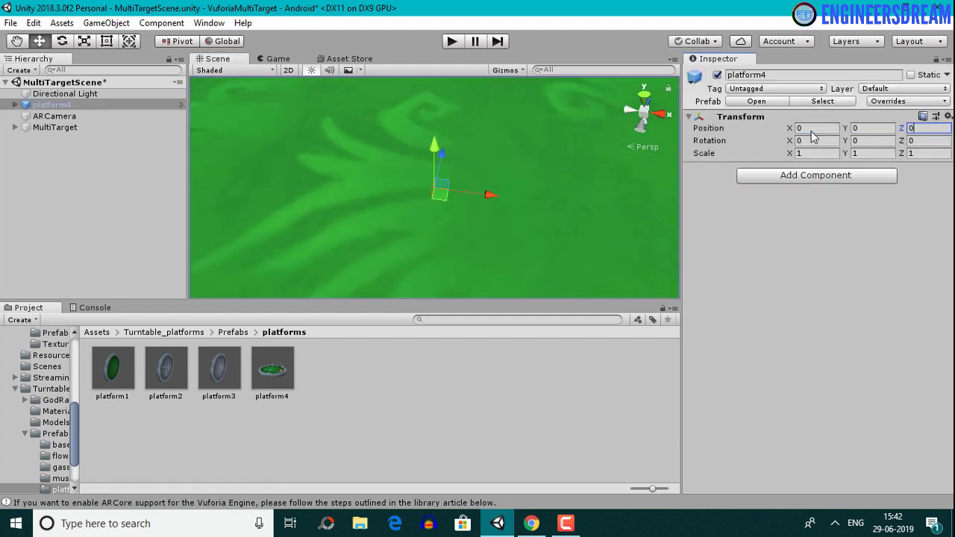
Step: Scale platform4 uniformly to about 0.11, make it a child of MultiTarget and save the scene
scroll(328, 175, down, 5)
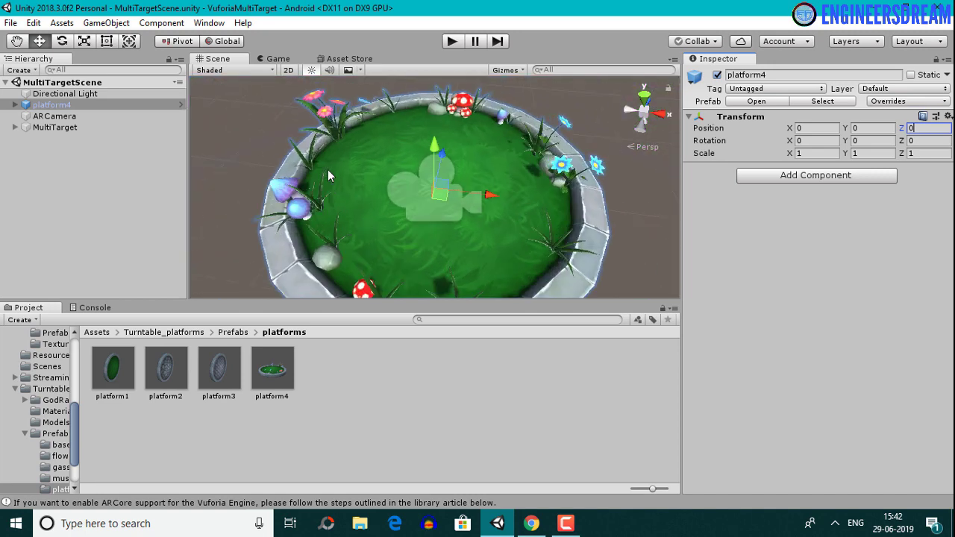
scroll(328, 175, up, 3)
click(84, 42)
drag(435, 194, 371, 188)
drag(49, 105, 47, 129)
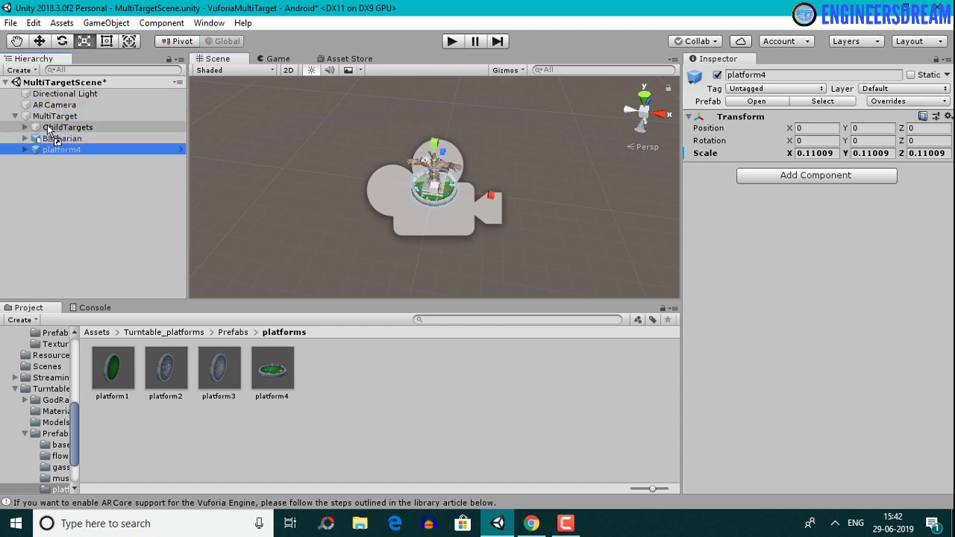
key(ctrl+s)
Step: Shrink platform4 to a uniform scale of about 0.097 and raise it to a Z position of about 0.041 on the cuboid
scroll(429, 231, up, 5)
drag(433, 187, 430, 191)
alt+drag(430, 191, 572, 171)
click(40, 41)
drag(431, 156, 429, 142)
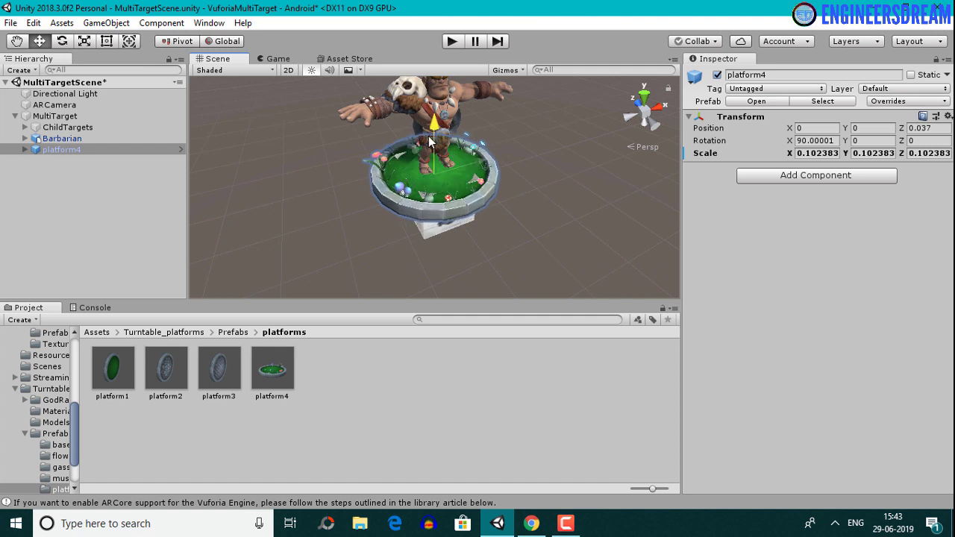
click(84, 42)
drag(432, 176, 427, 179)
click(41, 41)
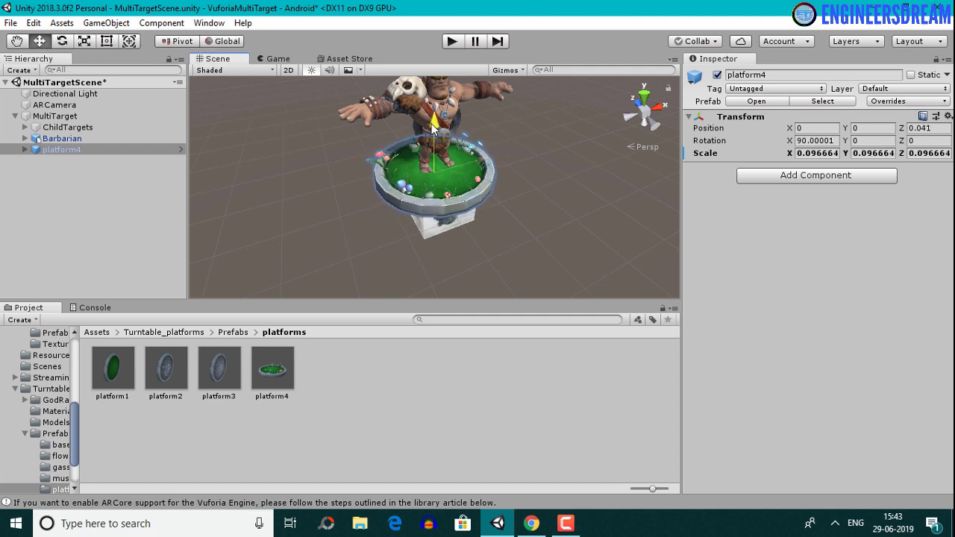
drag(432, 128, 326, 203)
alt+drag(615, 212, 567, 183)
Step: Scale the Barbarian to about 0.079, raise it to a Z position of about 0.066 on the platform and save the scene
key(r)
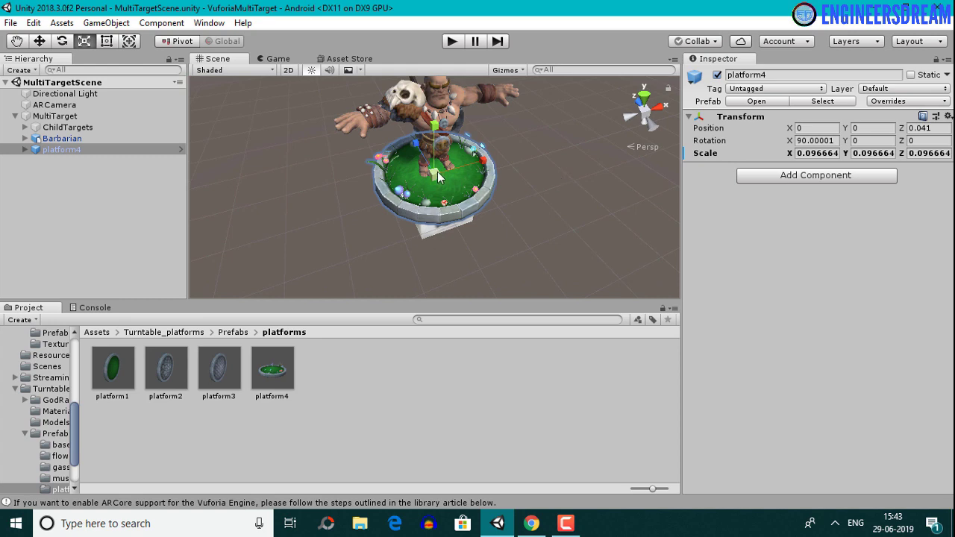
click(61, 138)
drag(435, 166, 416, 173)
click(40, 41)
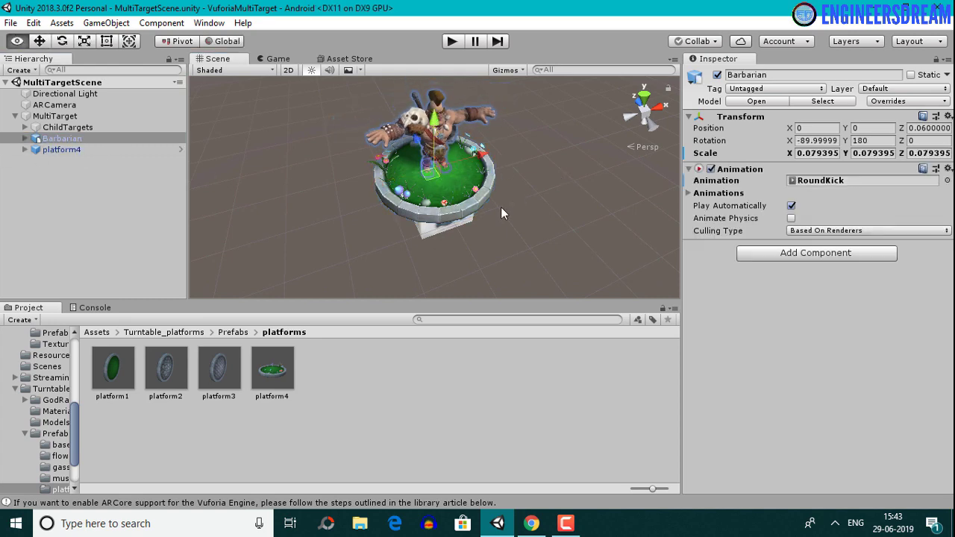
key(f)
drag(442, 114, 433, 89)
scroll(377, 114, down, 5)
key(ctrl+s)
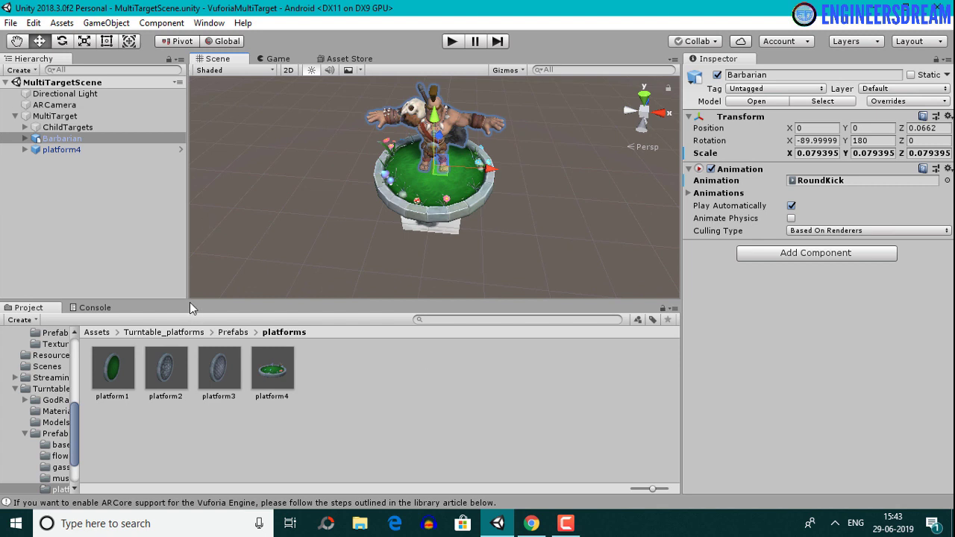
Step: Duplicate platform4, lower the copy to a Z position of about -0.059, scale it to about 0.204 and save the scene
click(57, 148)
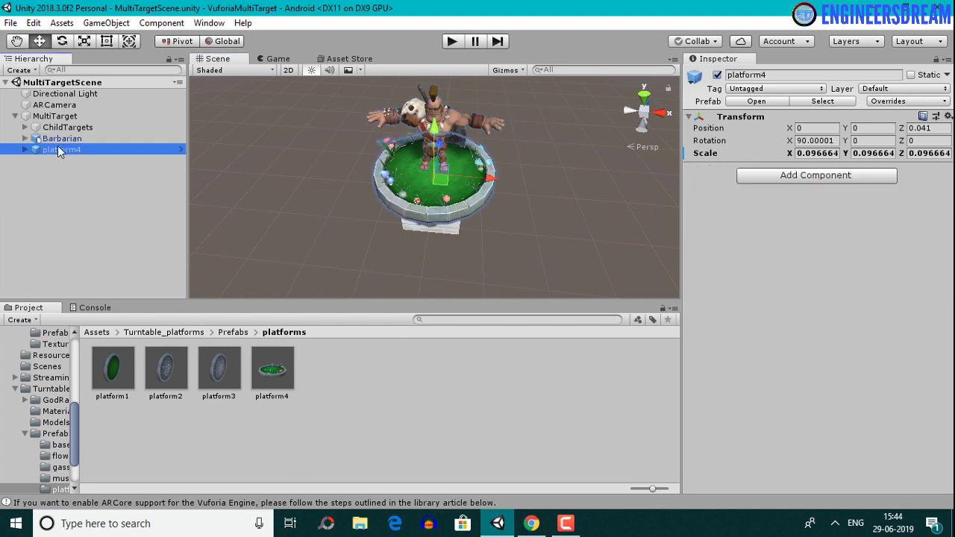
key(ctrl+d)
drag(427, 135, 362, 158)
key(ctrl+s)
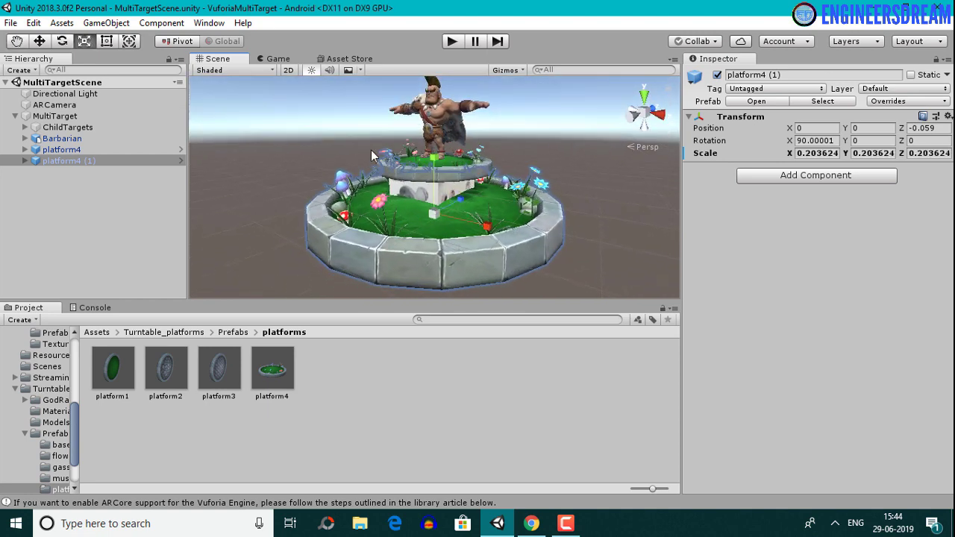
Step: Lower the larger platform copy to a Z position of about -0.109 at the cuboid's base and save the scene
key(w)
drag(440, 160, 448, 174)
scroll(448, 173, up, 5)
alt+drag(403, 239, 437, 224)
drag(435, 257, 368, 252)
scroll(451, 245, down, 5)
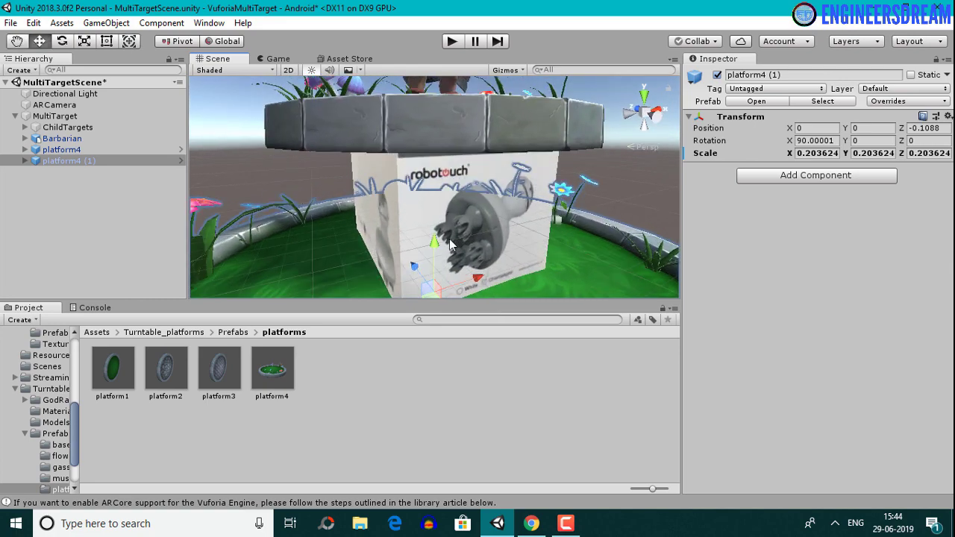
key(ctrl+s)
Step: Duplicate the Barbarian and move the copy onto the lower platform, at about X -0.178 and Z -0.058
alt+drag(510, 250, 212, 261)
click(64, 139)
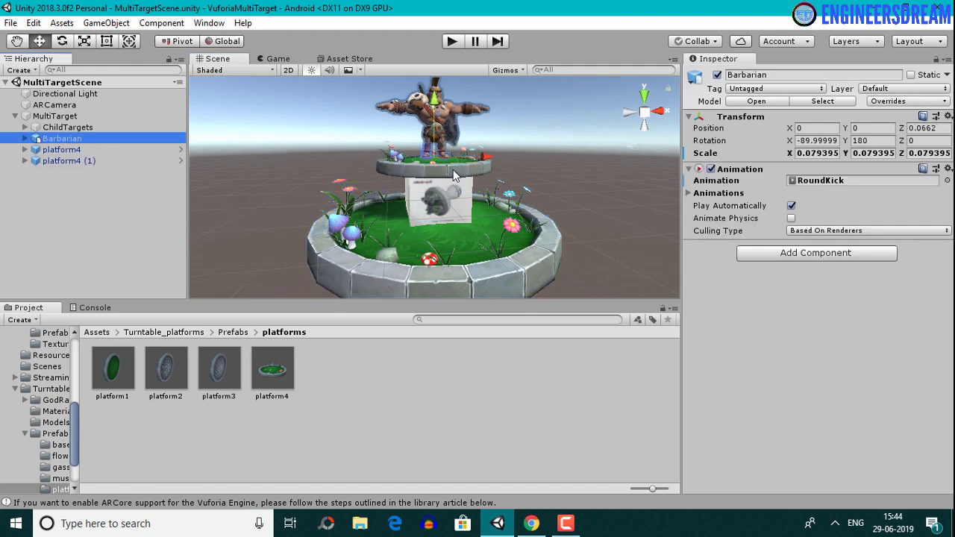
key(ctrl+d)
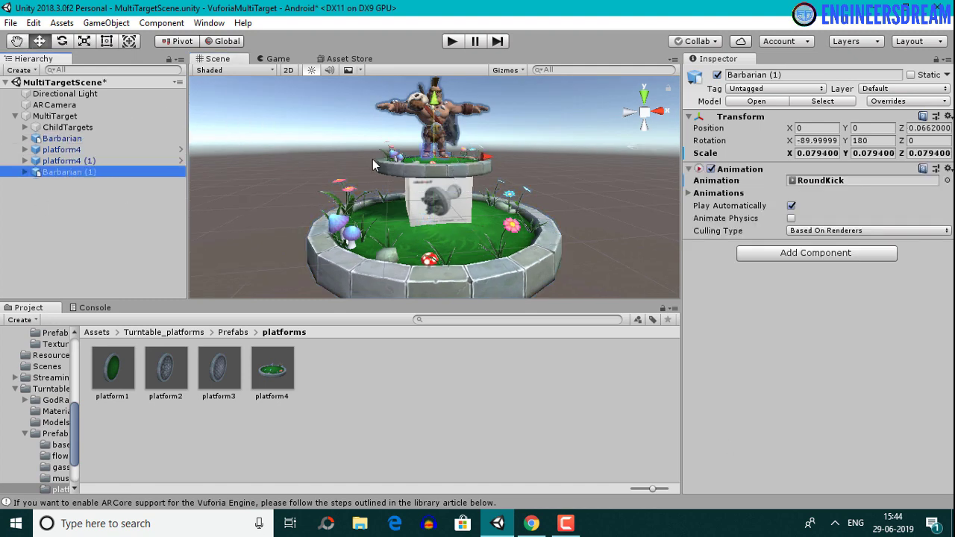
drag(477, 163, 421, 160)
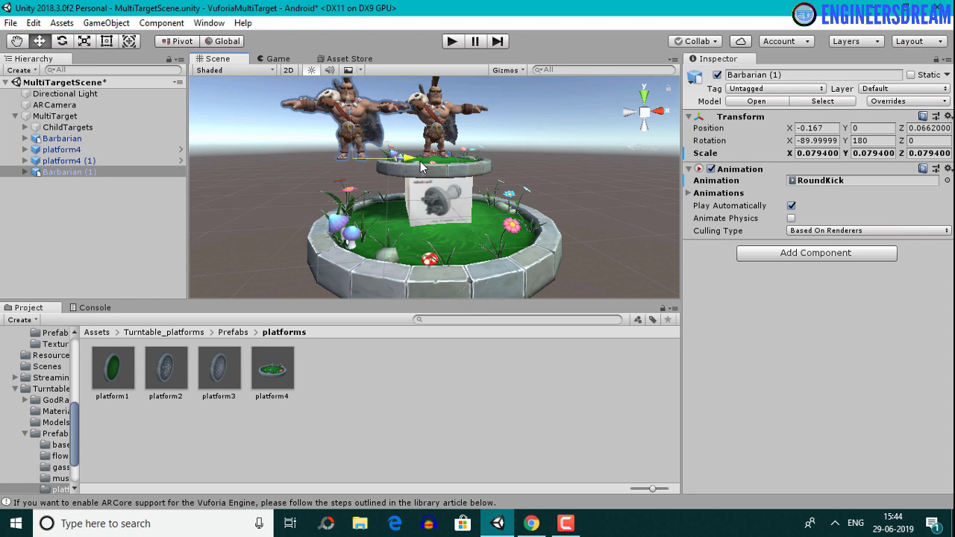
drag(349, 101, 334, 140)
alt+drag(370, 194, 353, 134)
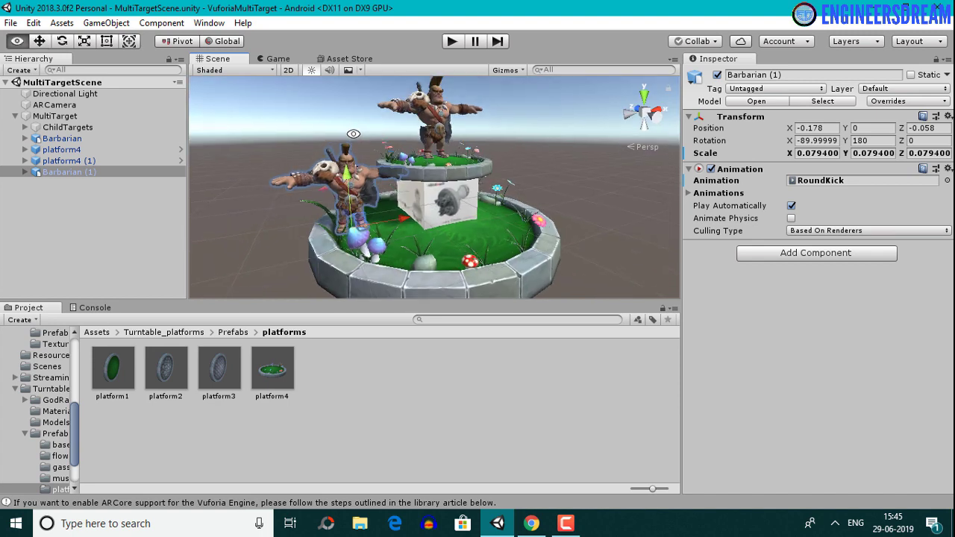
Step: Scale both Barbarians down together, save the scene and deselect them
ctrl+click(75, 138)
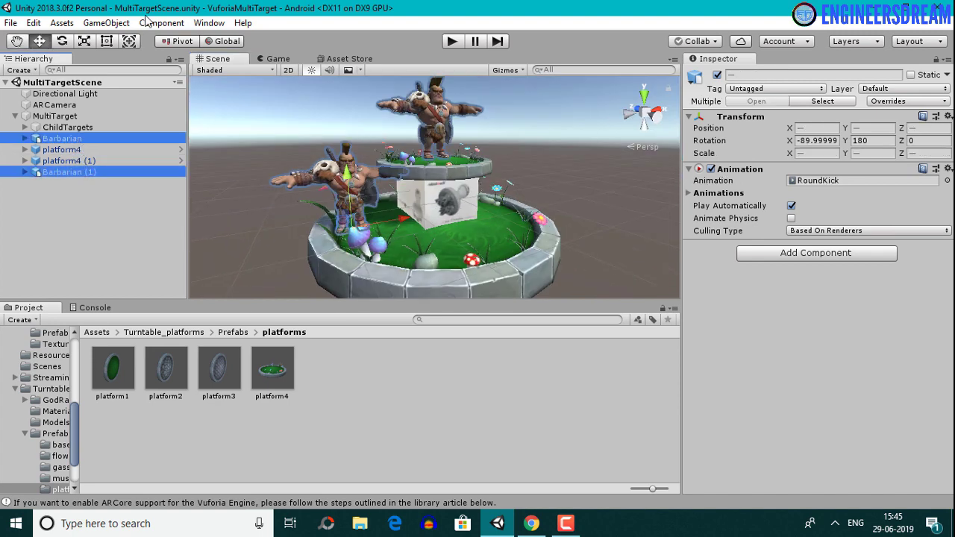
key(r)
mouse_move(352, 226)
mouse_down()
mouse_move(340, 240)
mouse_move(335, 233)
mouse_up()
key(ctrl+z)
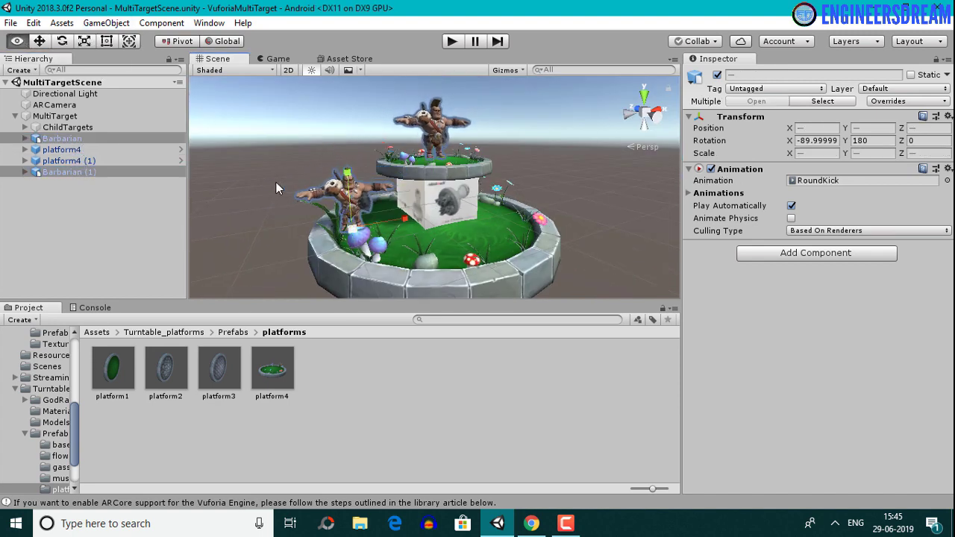
click(105, 224)
alt+drag(246, 228, 198, 244)
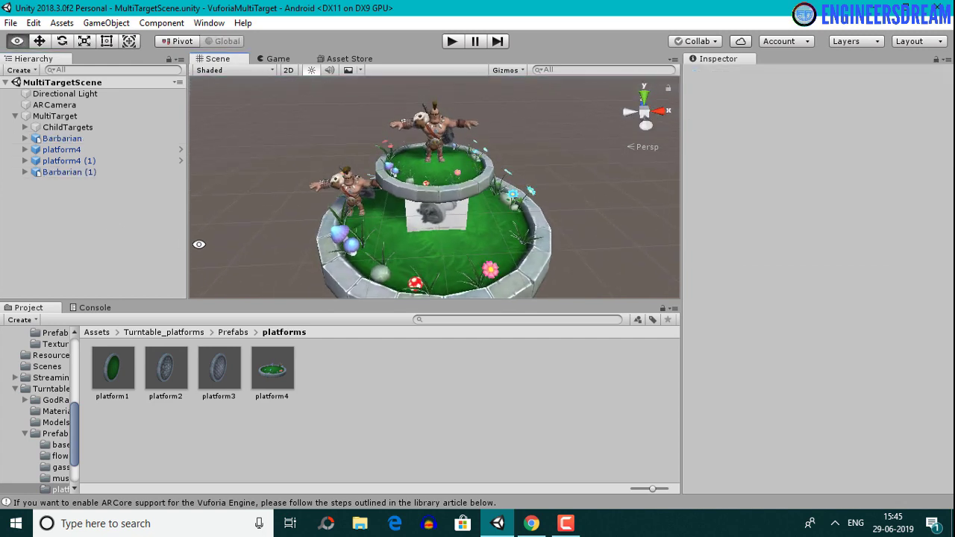
Step: Open the Prefabs folder of the Elemental Magic Totems assets
click(179, 332)
click(103, 333)
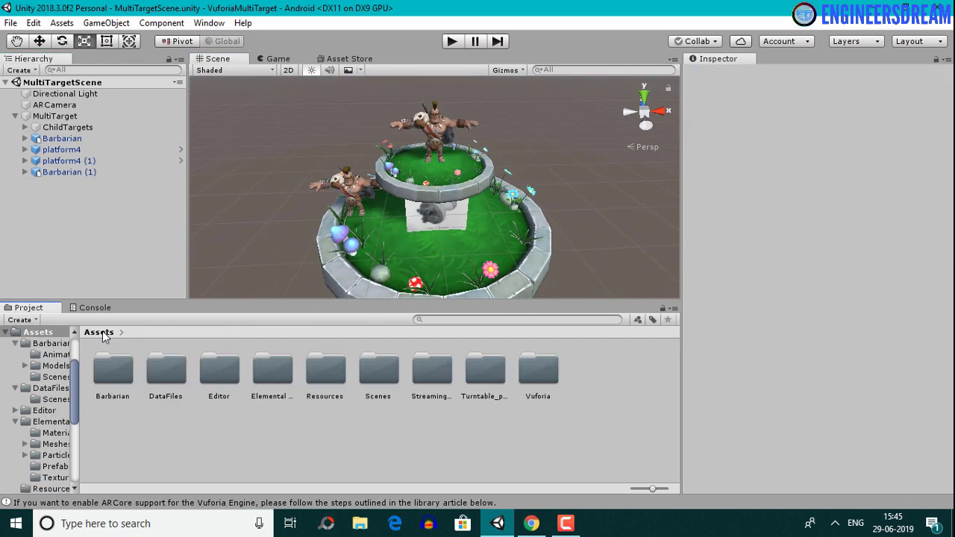
click(271, 373)
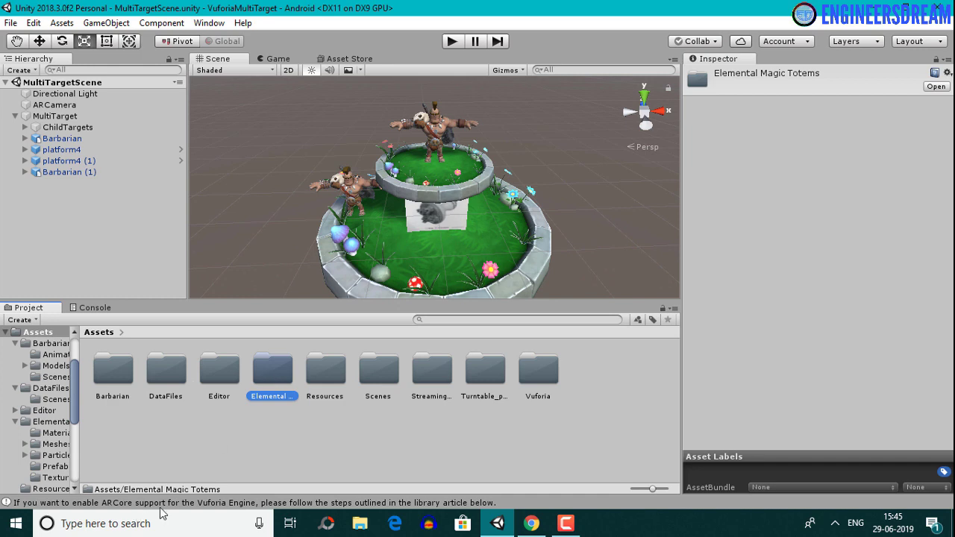
double_click(279, 379)
double_click(266, 371)
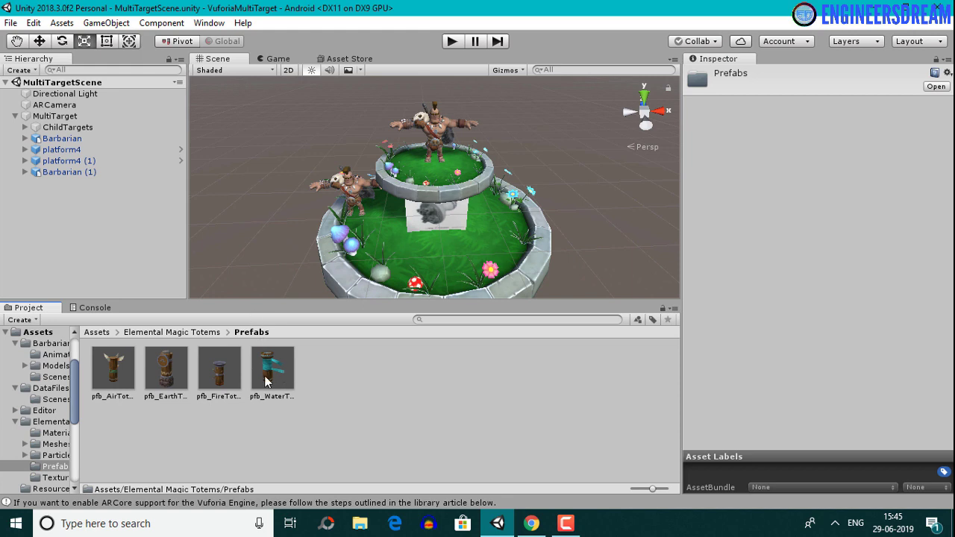
Step: Preview the air, earth, fire and water totem prefabs one by one
click(266, 377)
click(220, 376)
click(166, 376)
click(114, 380)
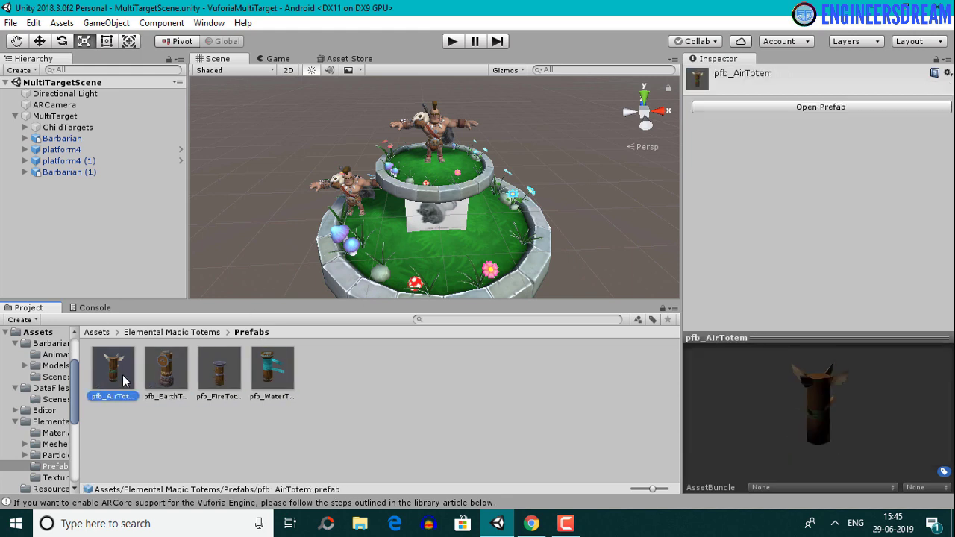
click(262, 377)
click(213, 378)
click(172, 379)
click(129, 380)
click(168, 378)
click(219, 377)
click(272, 377)
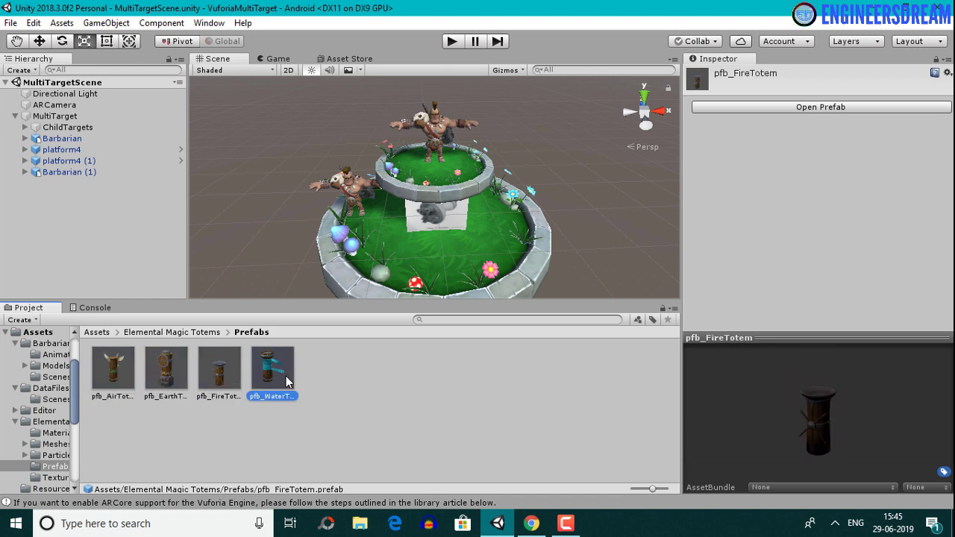
Step: Add the pfb_FireTotem prefab to the scene and set its X position to 0
click(221, 379)
click(182, 375)
click(219, 377)
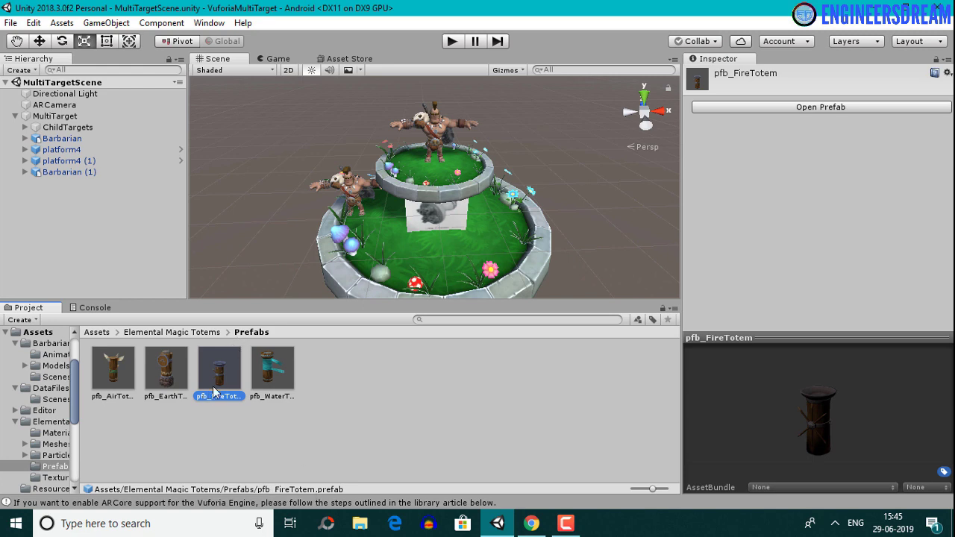
drag(86, 218, 78, 221)
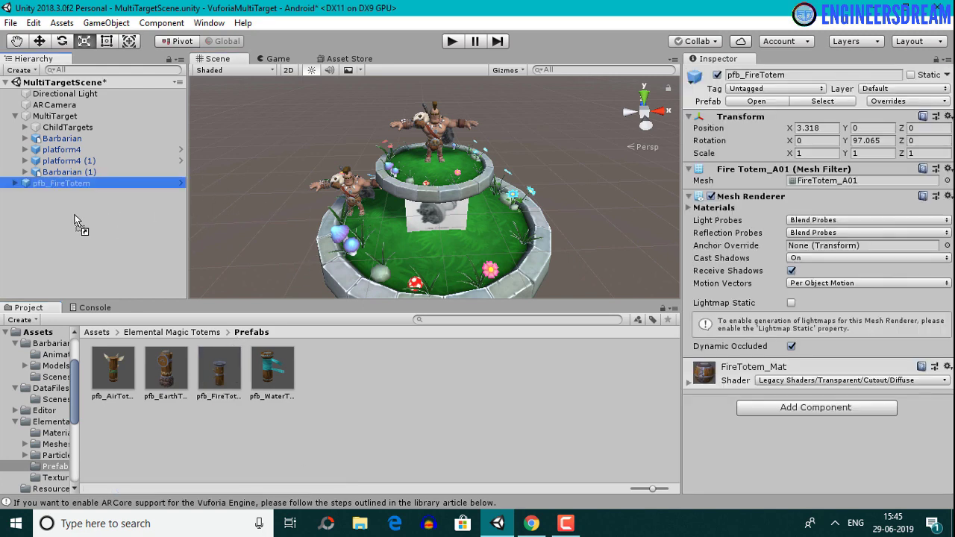
double_click(73, 184)
click(830, 128)
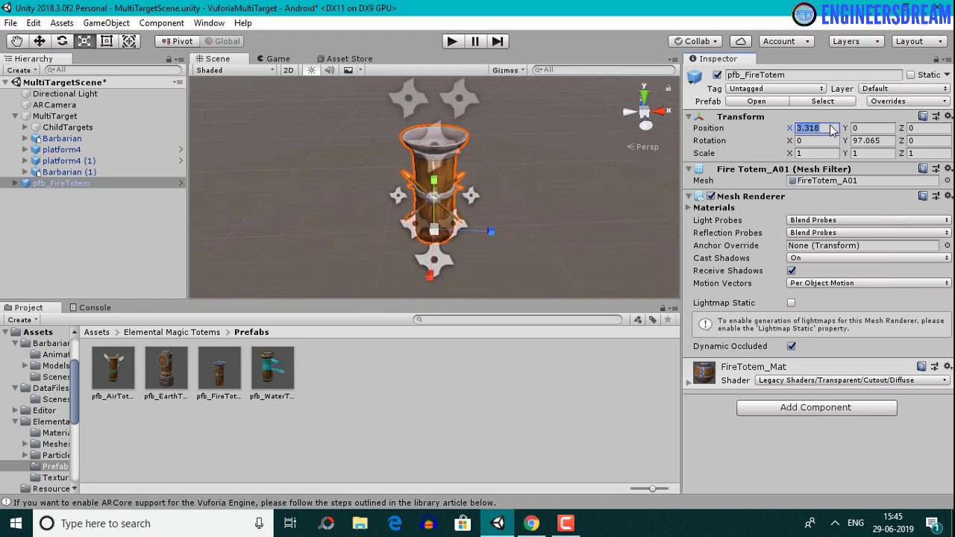
text(0)
Step: Scale the fire totem down uniformly to about 0.289
double_click(71, 181)
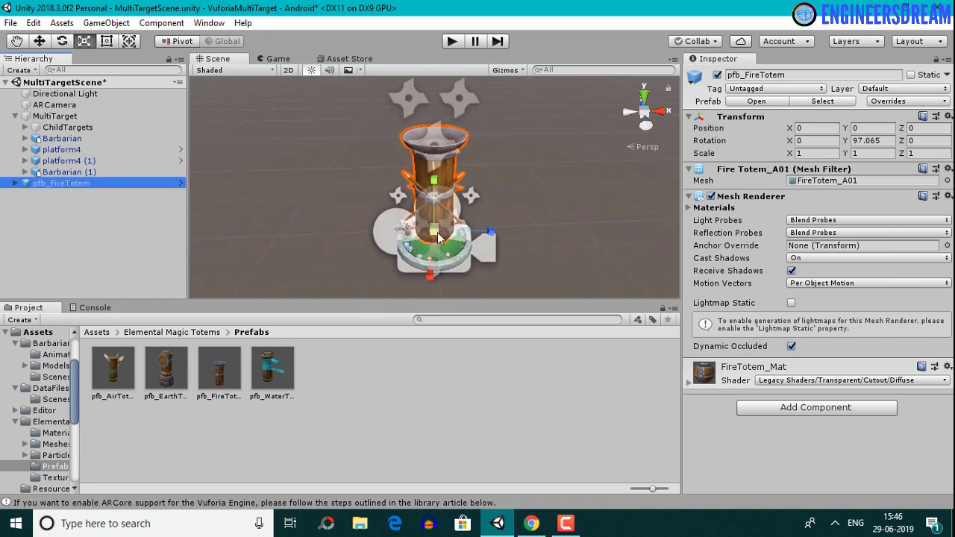
key(ctrl+z)
double_click(63, 183)
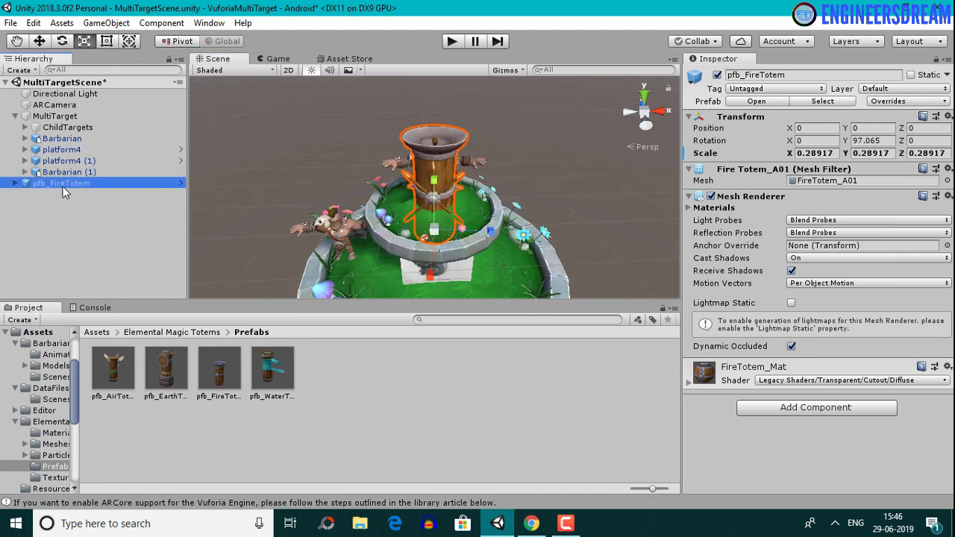
scroll(437, 174, down, 5)
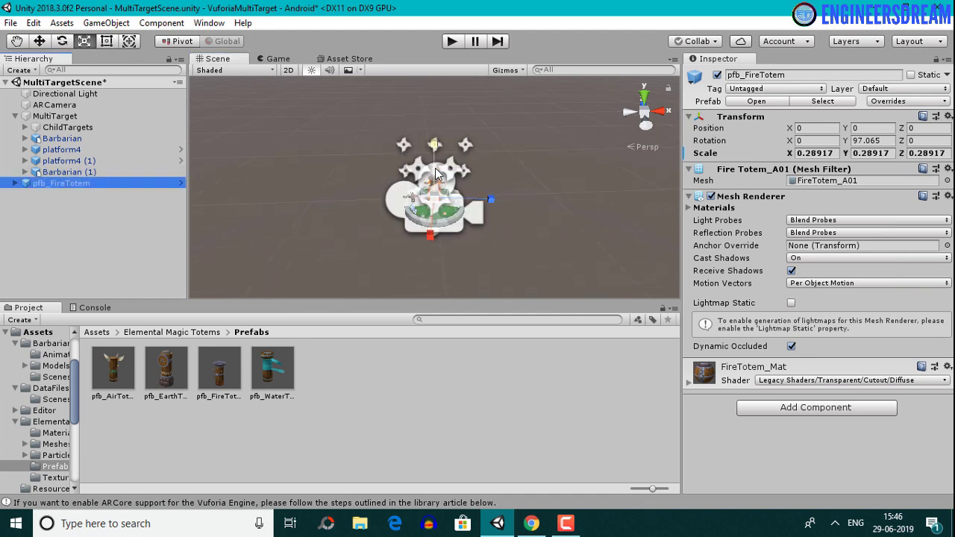
alt+drag(523, 252, 395, 164)
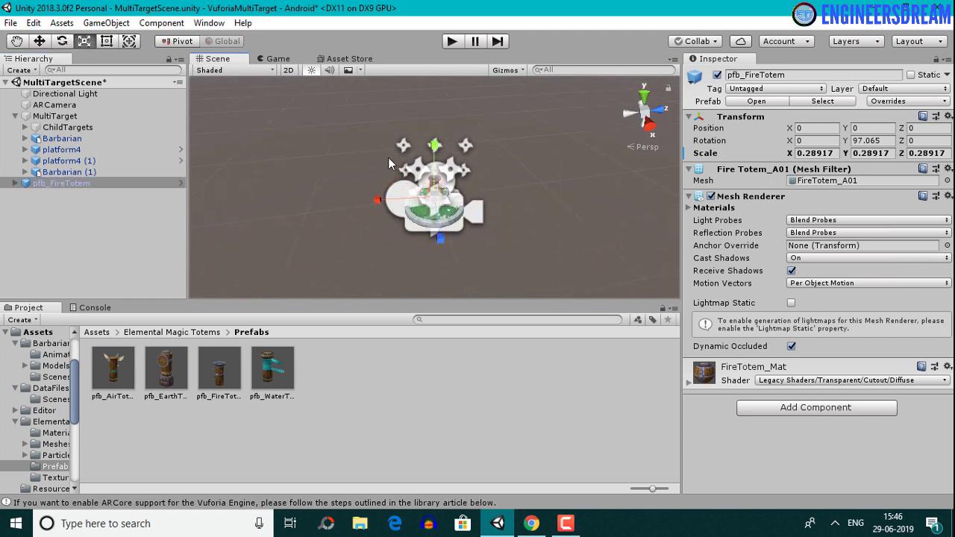
Step: Turn off 3D icons in the scene view's gizmo settings
click(510, 73)
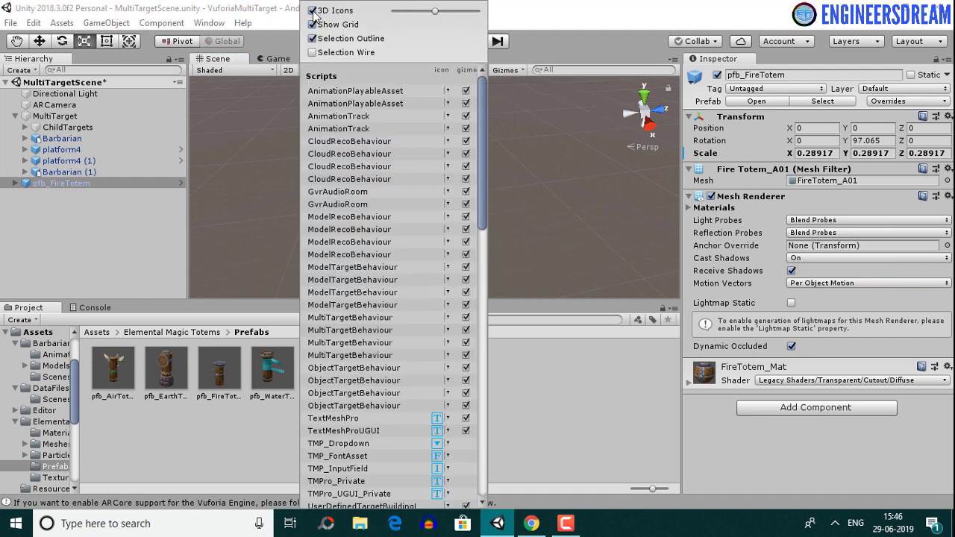
click(536, 148)
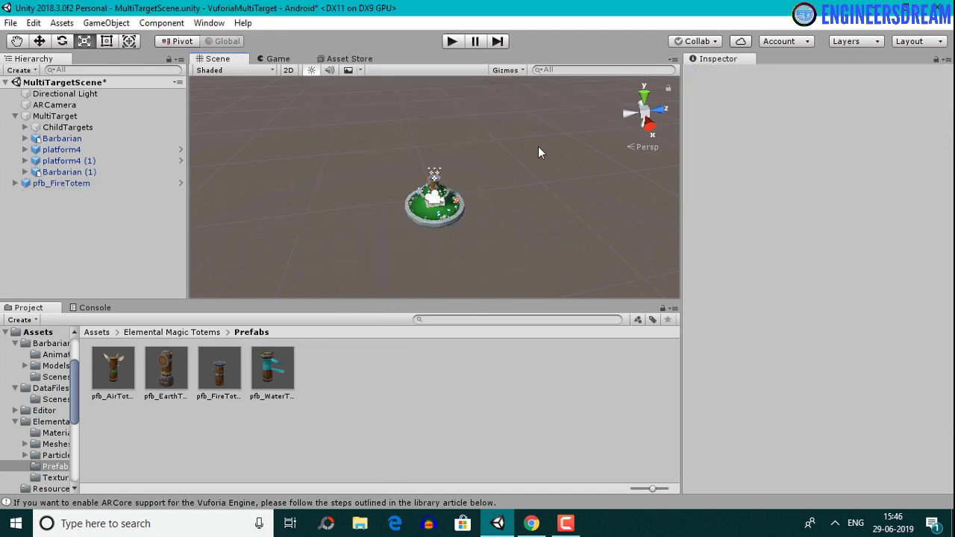
scroll(444, 213, up, 5)
scroll(443, 214, up, 2)
alt+drag(443, 214, 545, 247)
Step: Scale the fire totem down to about 0.194, shift it to about Z -0.095, and save the scene
click(60, 183)
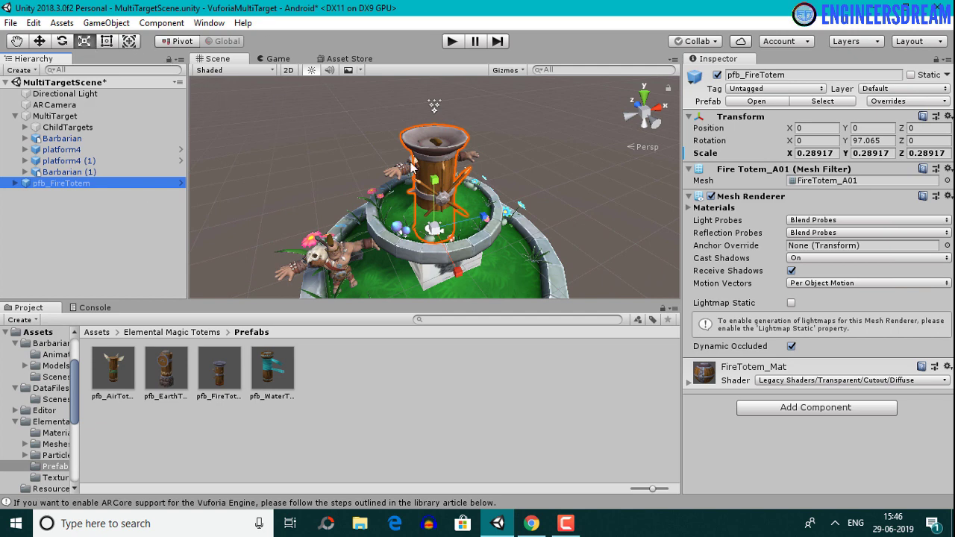
drag(432, 232, 409, 247)
key(ctrl+s)
alt+drag(513, 228, 431, 232)
key(w)
click(431, 228)
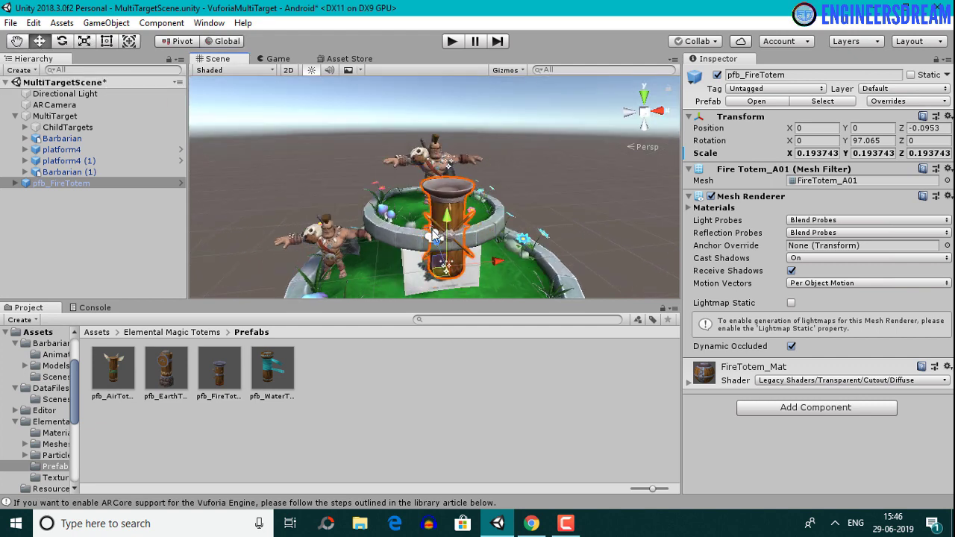
Step: Place the fire totem under the upper platform's edge, at about X -0.063, Y -0.059 and Z -0.057, and save the scene
drag(488, 263, 451, 235)
scroll(409, 213, down, 3)
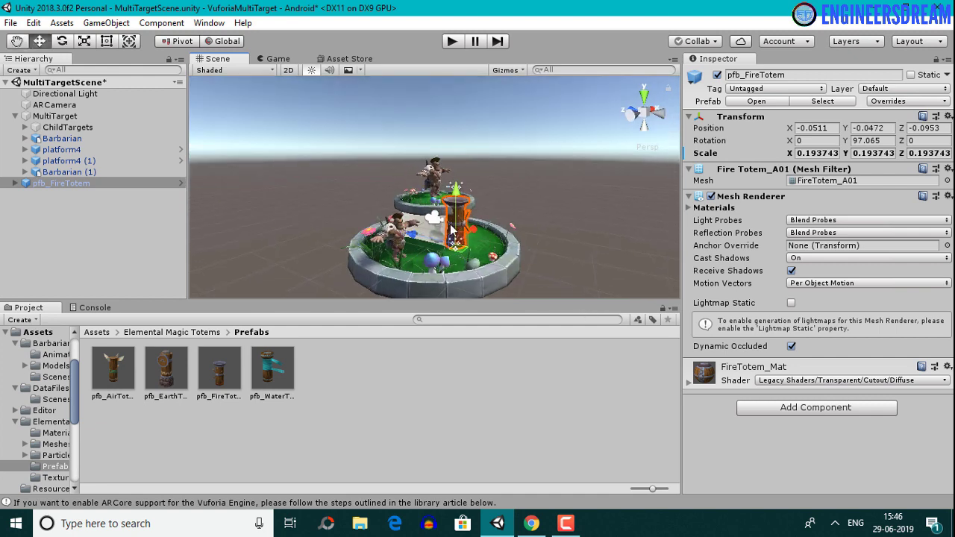
scroll(478, 243, up, 3)
drag(436, 287, 581, 203)
click(582, 206)
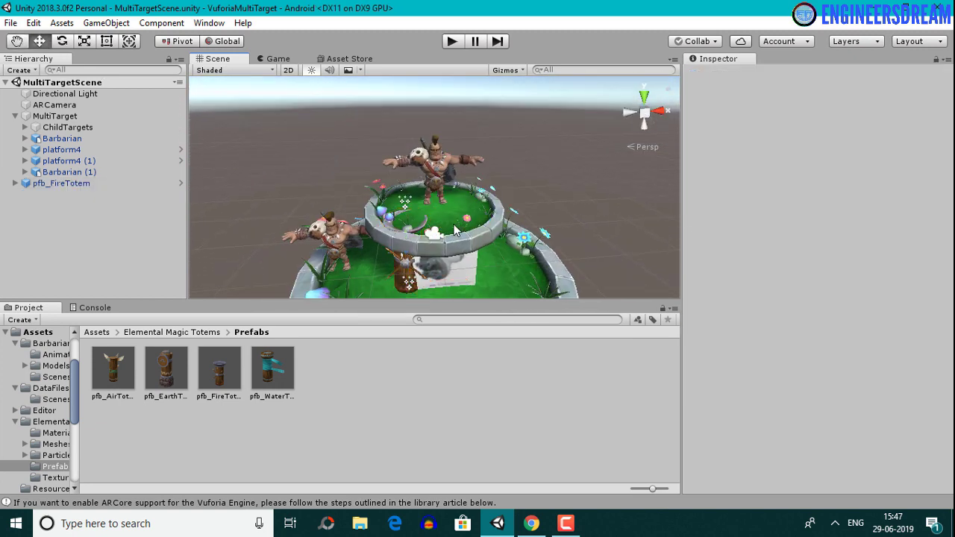
scroll(455, 230, down, 4)
click(418, 241)
drag(470, 245, 619, 186)
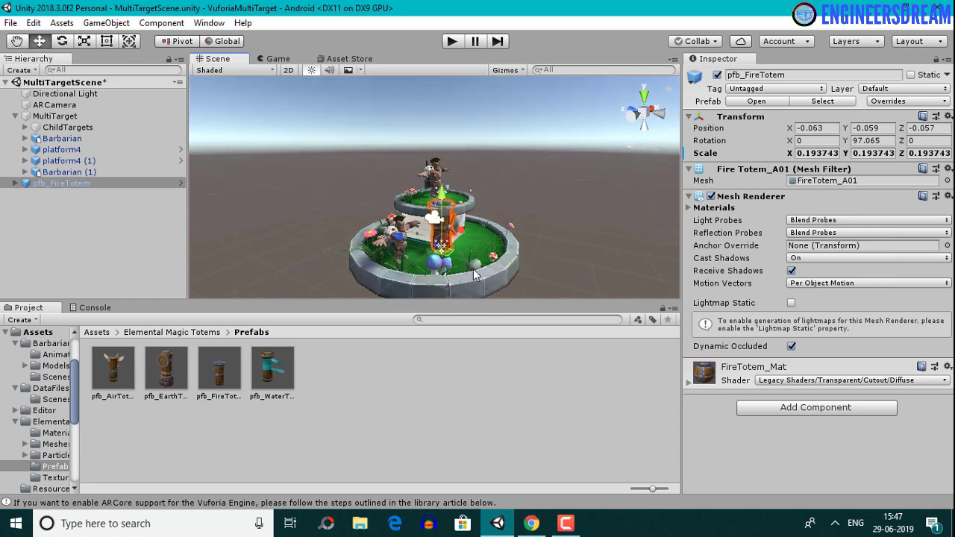
scroll(474, 275, up, 5)
alt+drag(466, 269, 339, 160)
Step: Duplicate the fire totem and move the copy along X to about 0.057
click(53, 186)
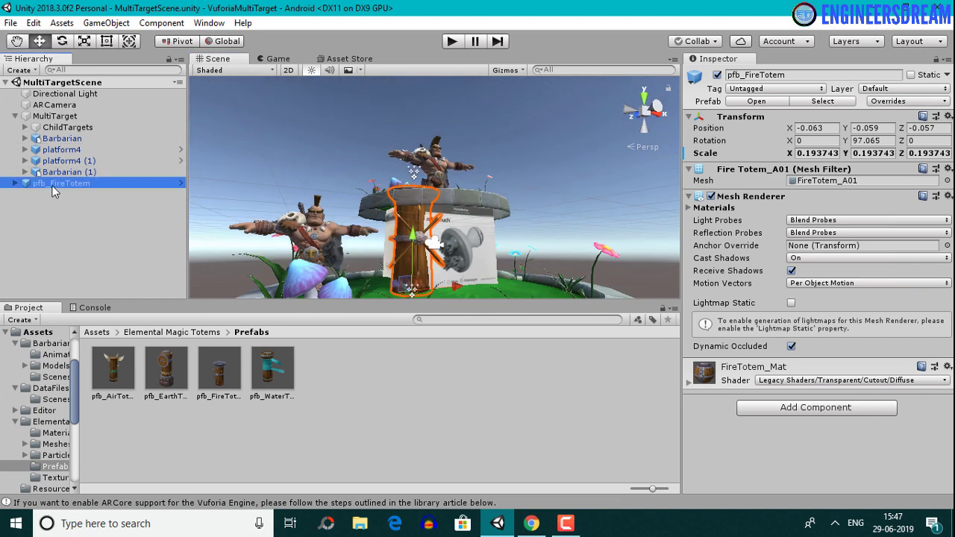
key(ctrl+d)
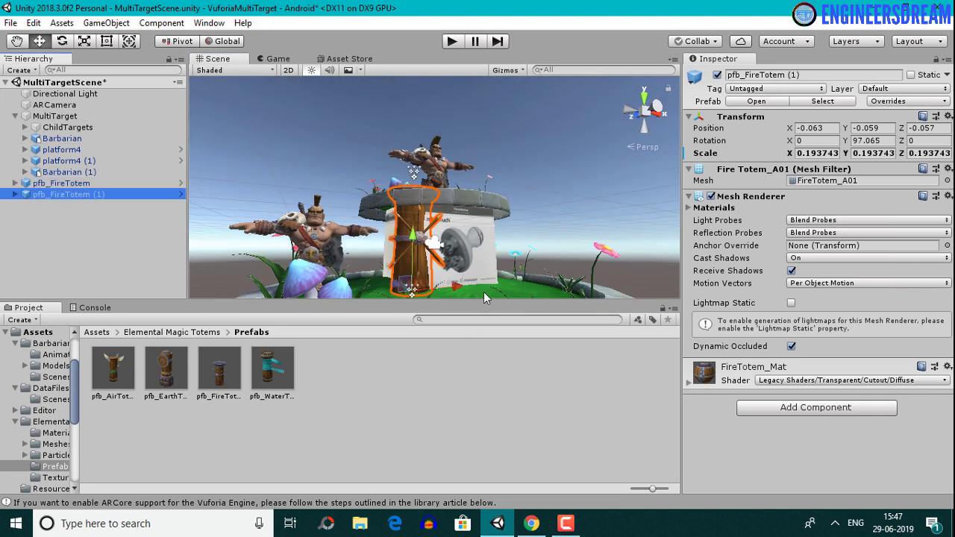
alt+drag(373, 246, 526, 289)
alt+drag(597, 269, 366, 317)
alt+drag(208, 224, 173, 198)
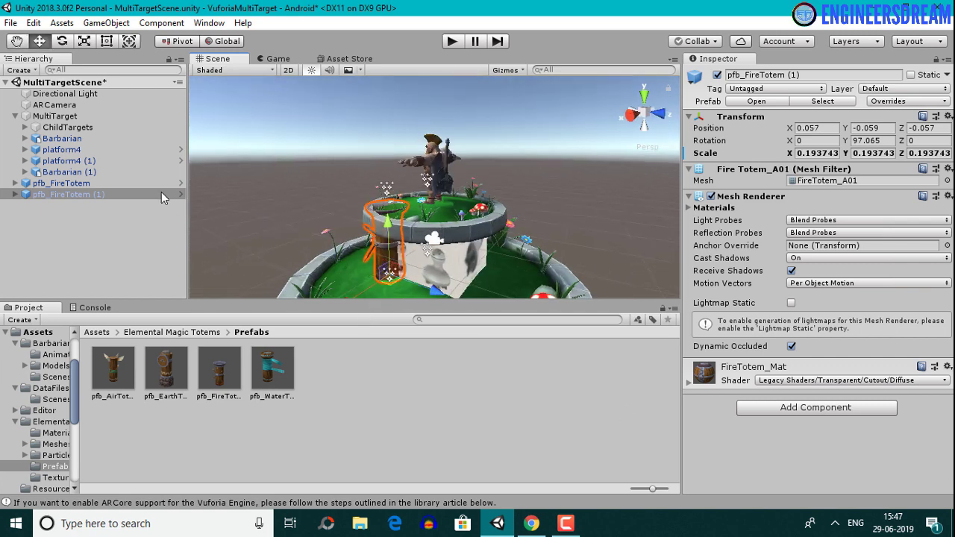
Step: Duplicate the second fire totem, move the copy along Z to about 0.067, and save the scene
click(72, 195)
key(ctrl+d)
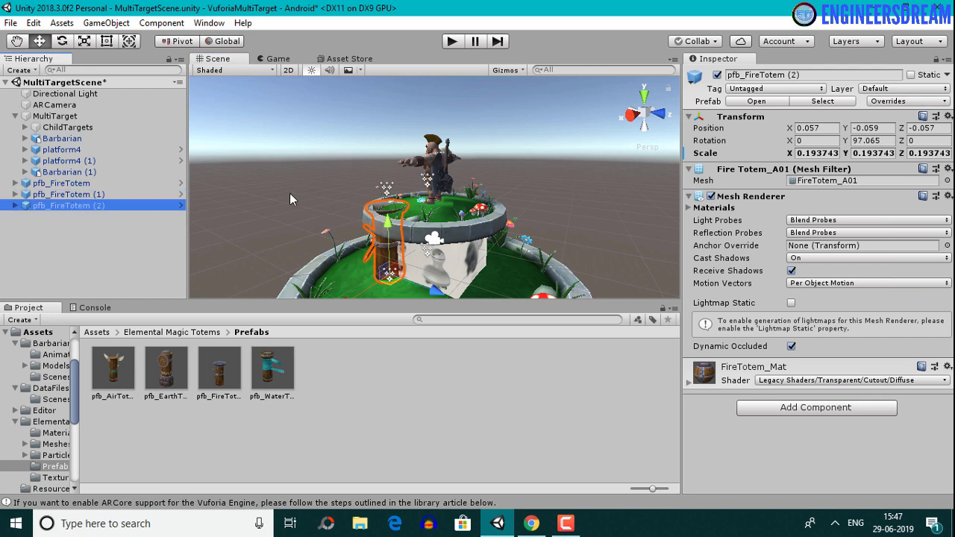
drag(434, 296, 478, 162)
key(ctrl+s)
drag(480, 297, 484, 297)
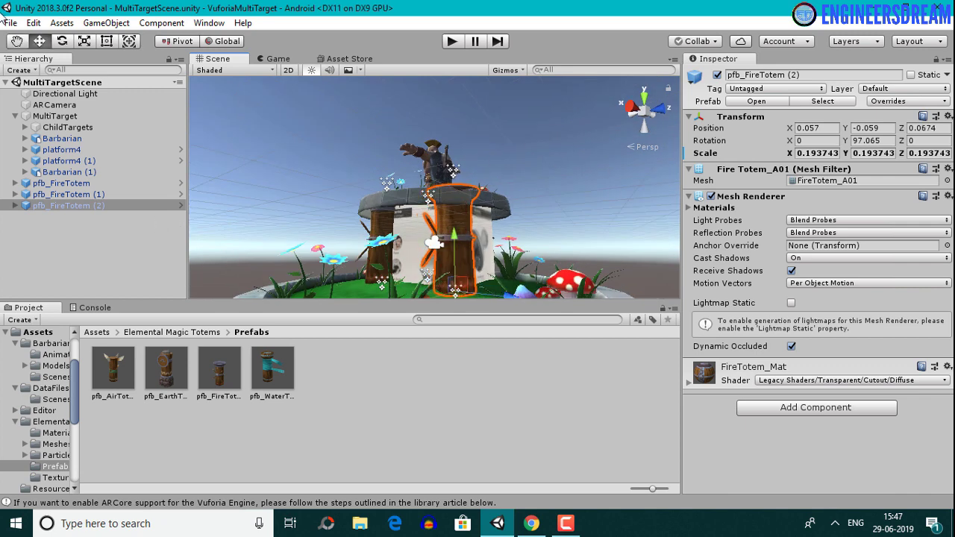
Step: Rotate the third fire totem to -90 degrees about Y and save the scene
click(62, 41)
scroll(393, 274, down, 5)
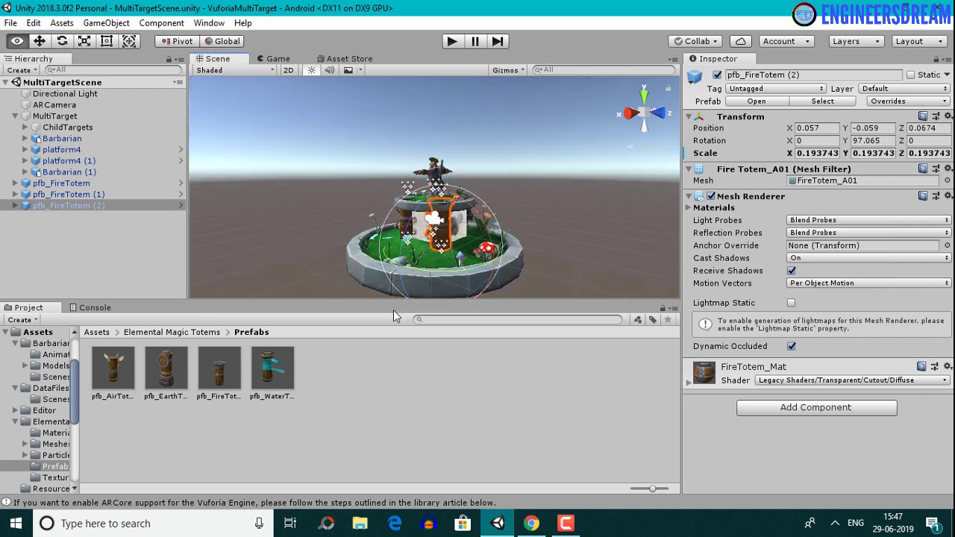
drag(393, 274, 523, 209)
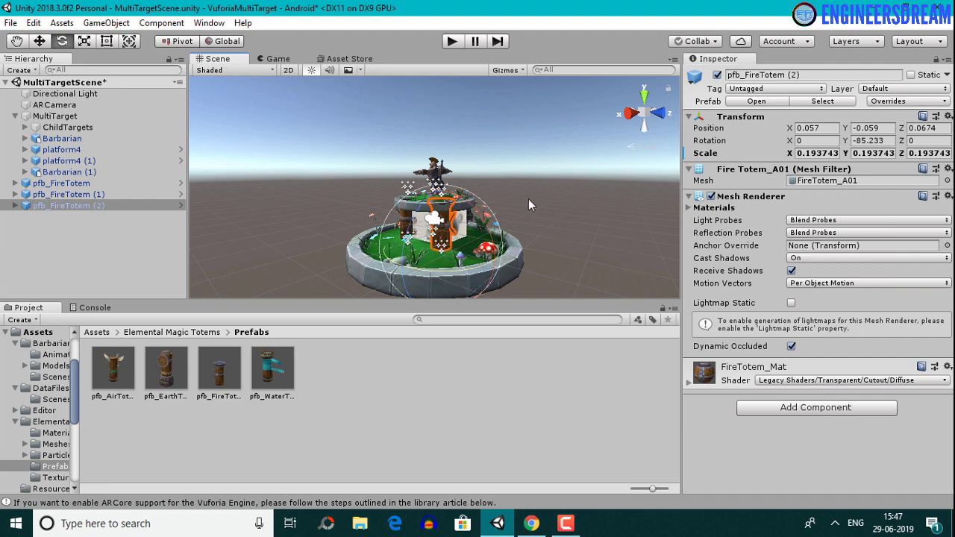
click(886, 141)
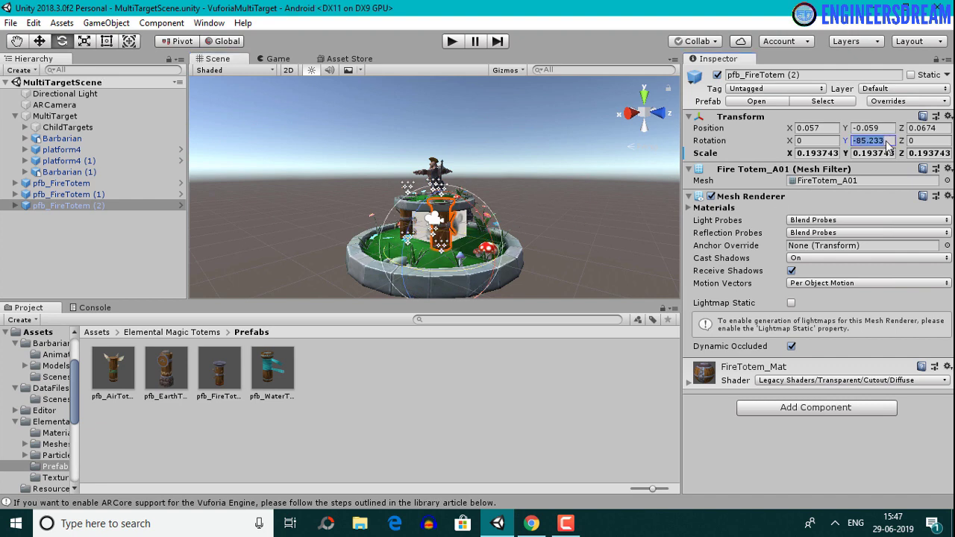
text(-9)
alt+drag(561, 220, 522, 257)
Step: Duplicate the third fire totem, move the copy along X to the remaining corner beneath the upper platform, and save the scene
click(78, 203)
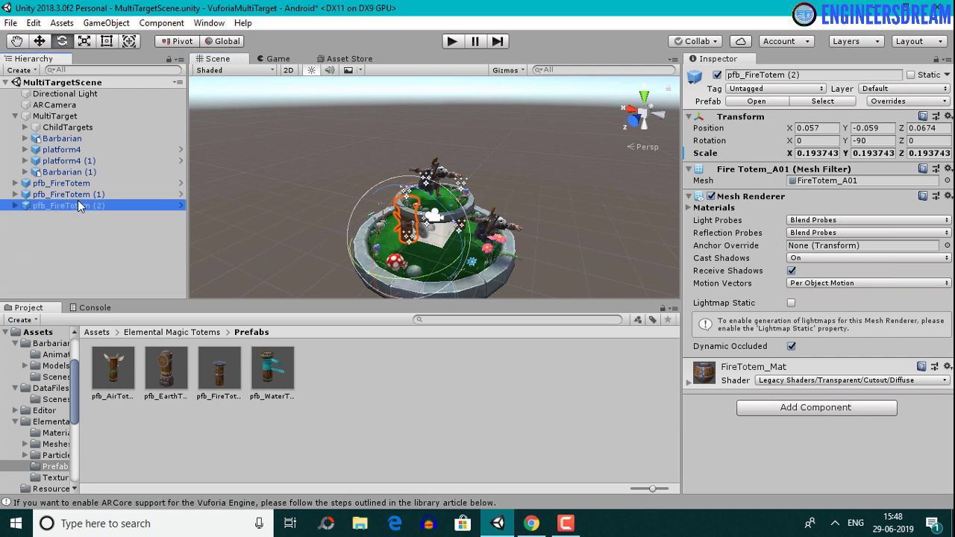
key(ctrl+d)
click(40, 41)
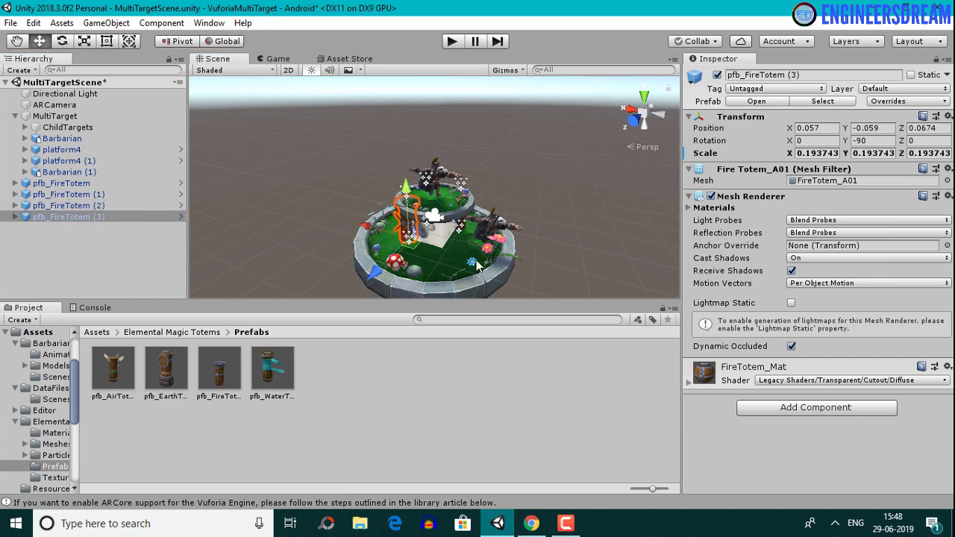
drag(362, 230, 216, 216)
scroll(392, 233, up, 3)
click(596, 151)
key(ctrl+s)
Step: Make all four fire totems children of MultiTarget and save the scene
scroll(343, 228, down, 2)
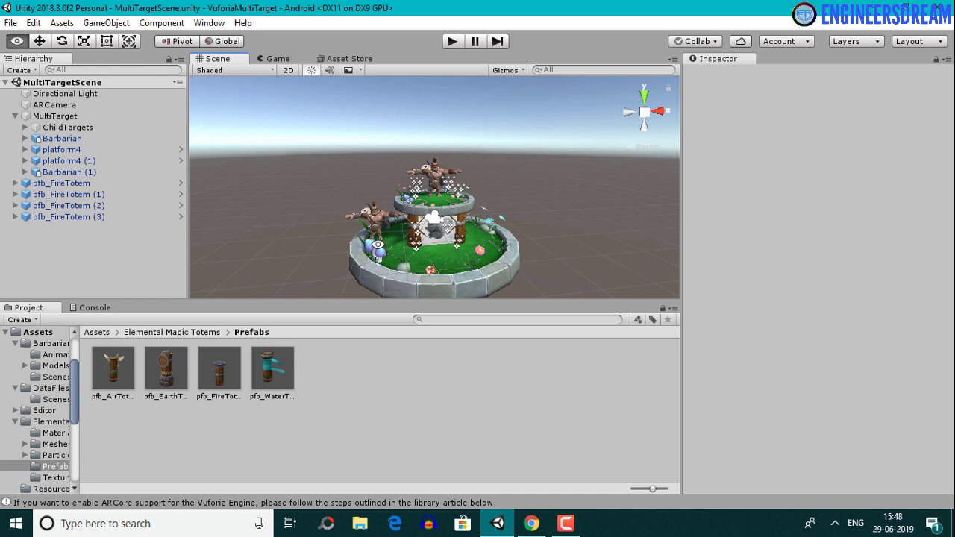
alt+drag(343, 227, 345, 253)
click(62, 183)
shift+click(63, 217)
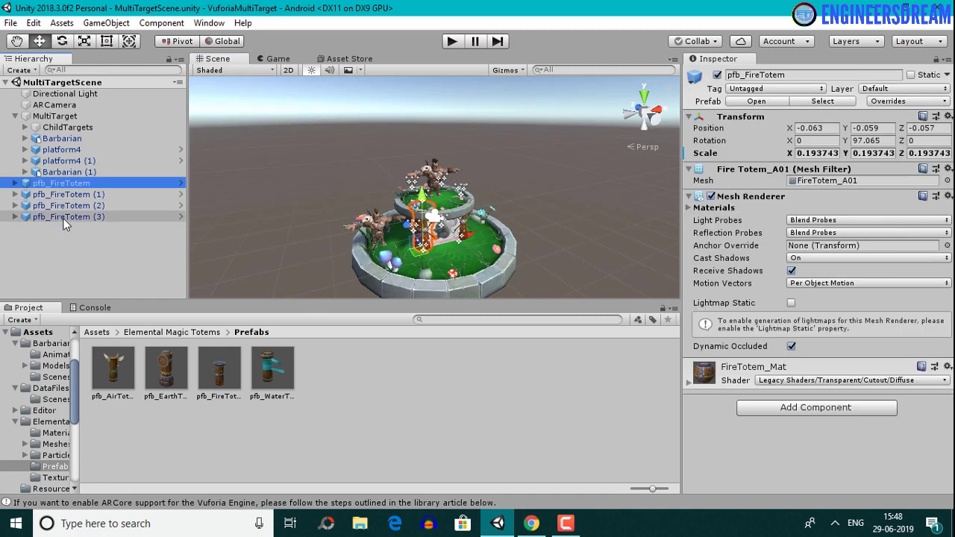
drag(66, 188, 54, 116)
click(66, 254)
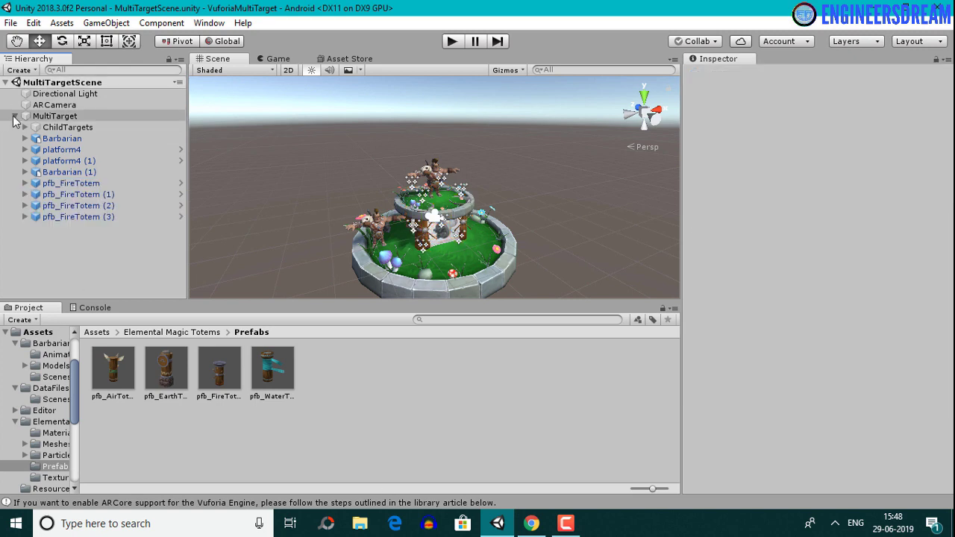
Step: Run the scene in play mode to check the platforms, totems and animated Barbarians, and stop it
alt+drag(464, 230, 306, 215)
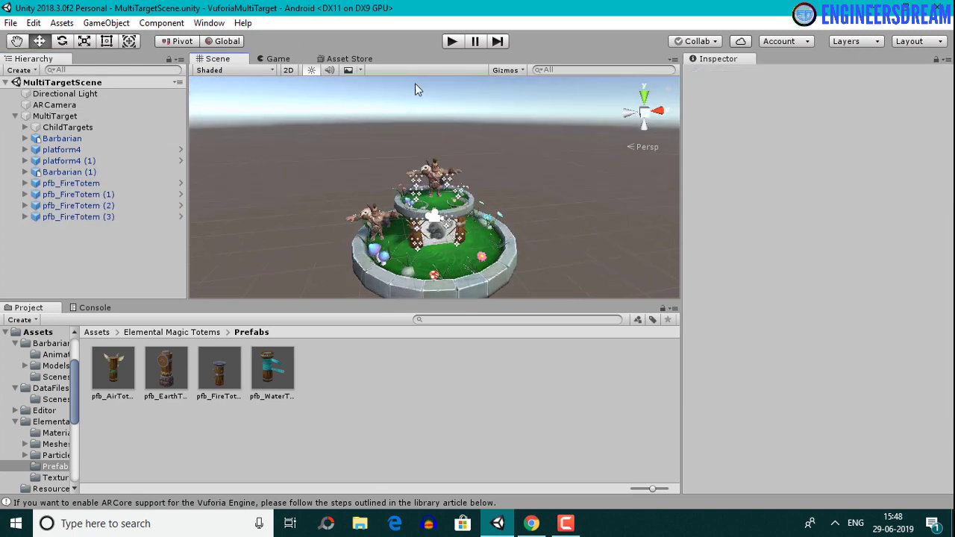
click(451, 41)
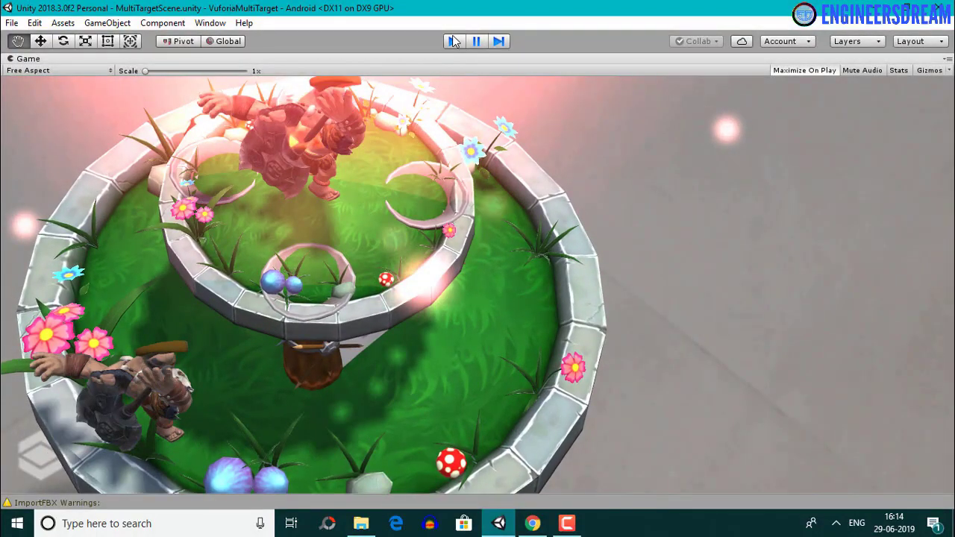
click(453, 38)
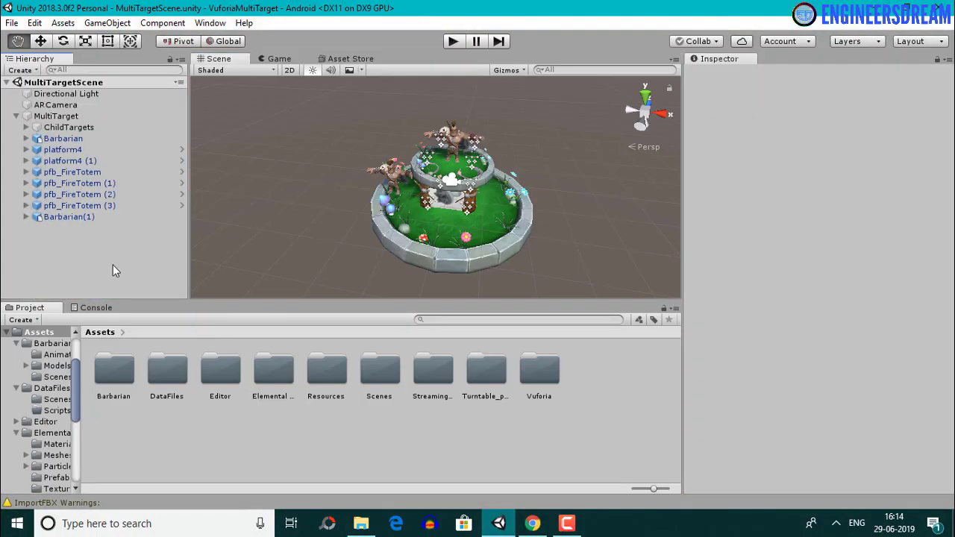
Step: Rename the Barbarian on the lower platform as BarbarianBottom
click(84, 217)
alt+drag(201, 223, 253, 215)
click(40, 42)
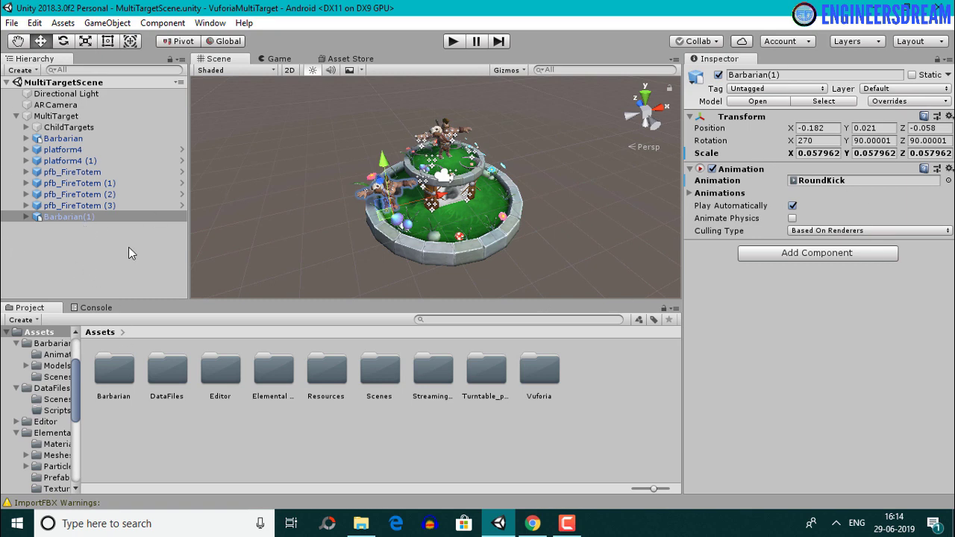
click(110, 219)
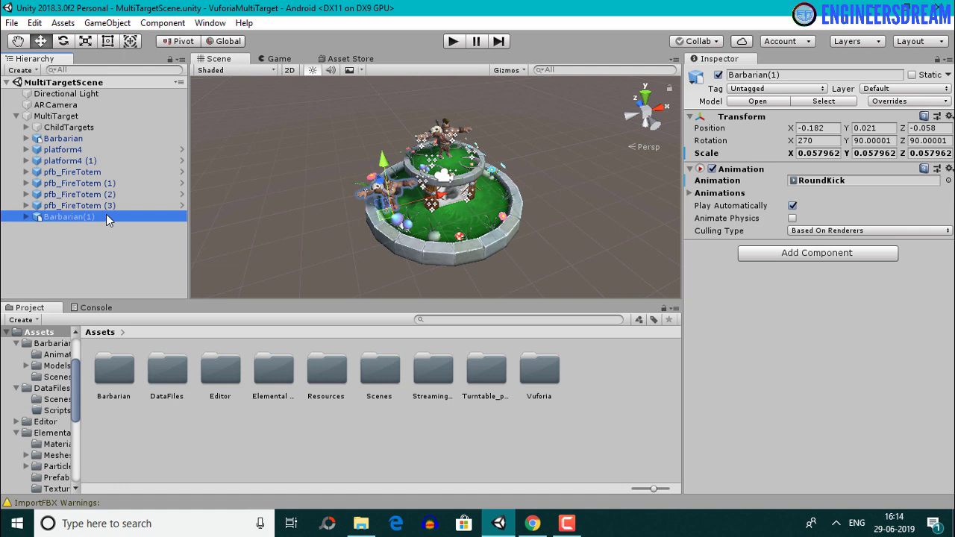
click(106, 216)
click(106, 216)
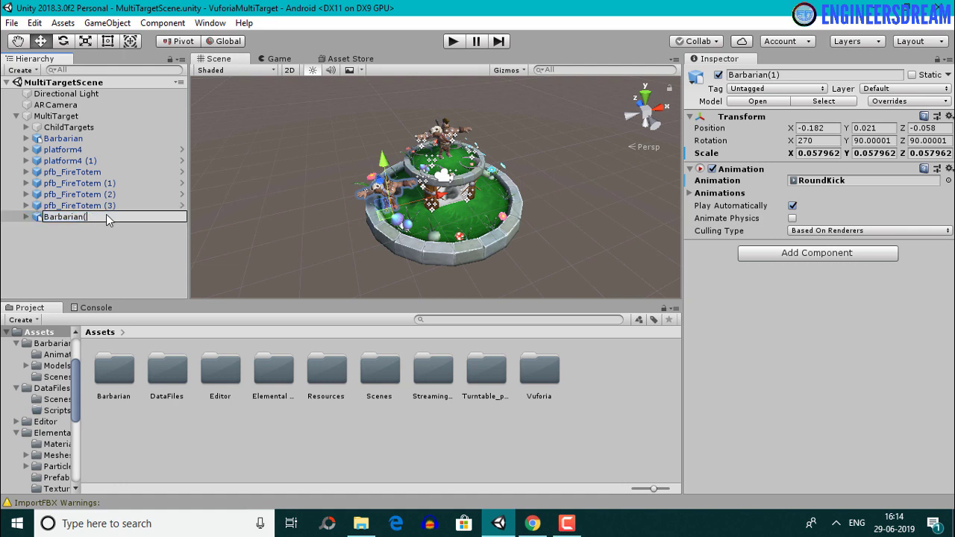
key(Return)
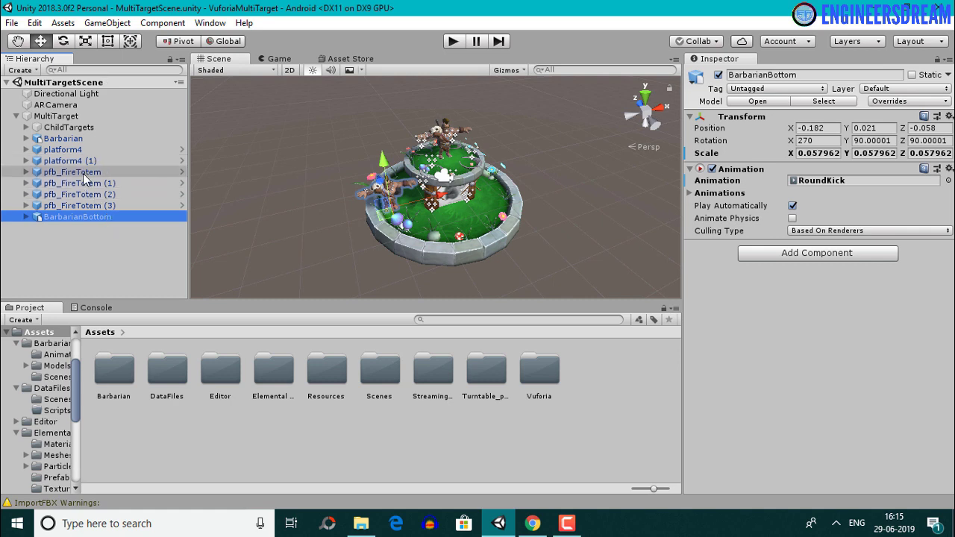
Step: Rename the Barbarian on the upper platform as BarbarianTop
click(89, 139)
click(89, 139)
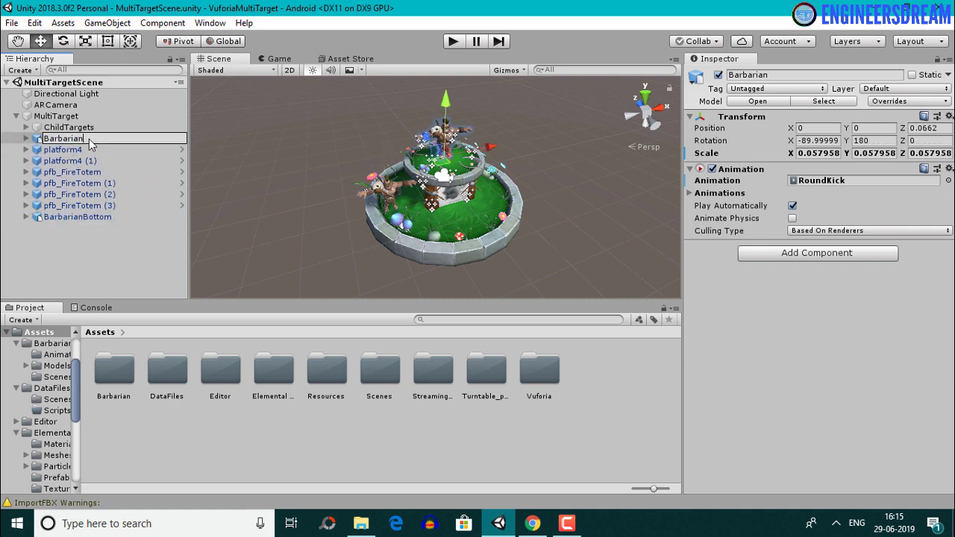
key(Return)
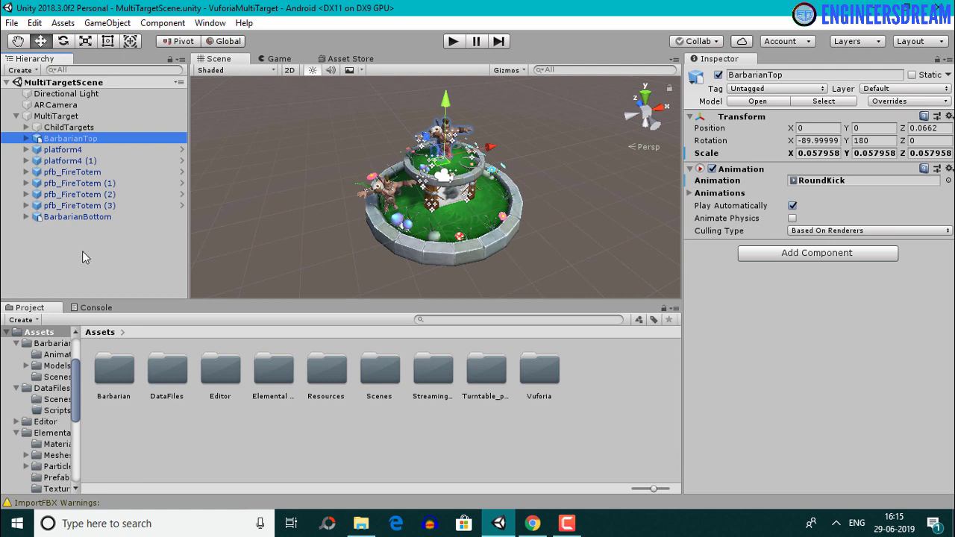
Step: Set the wrap mode of the Run clip to Loop in the Barbarian model's import settings and apply the change
click(84, 216)
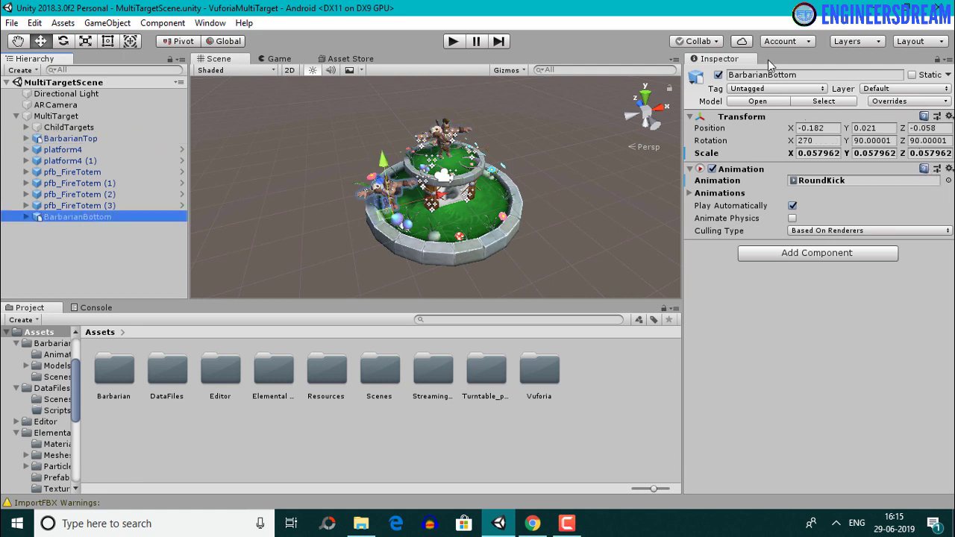
click(824, 100)
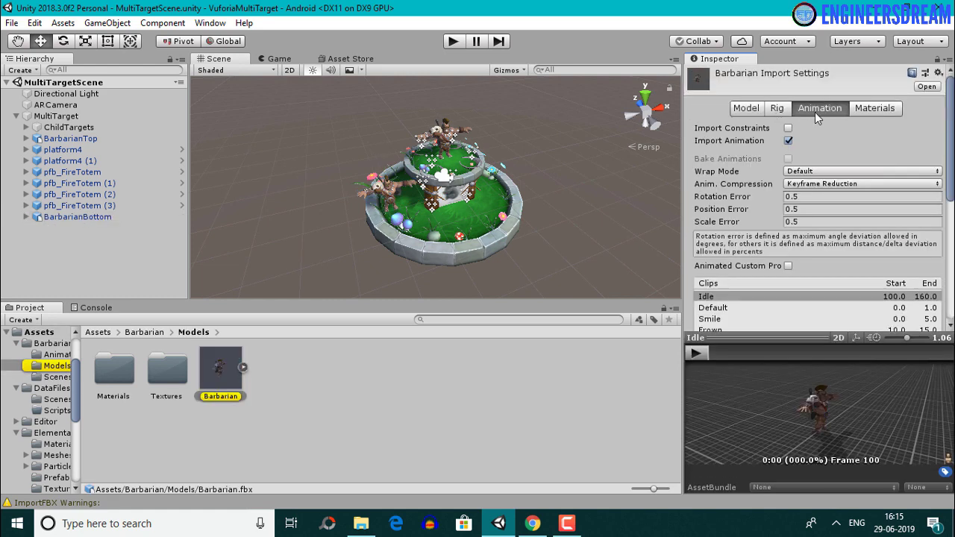
scroll(769, 219, down, 3)
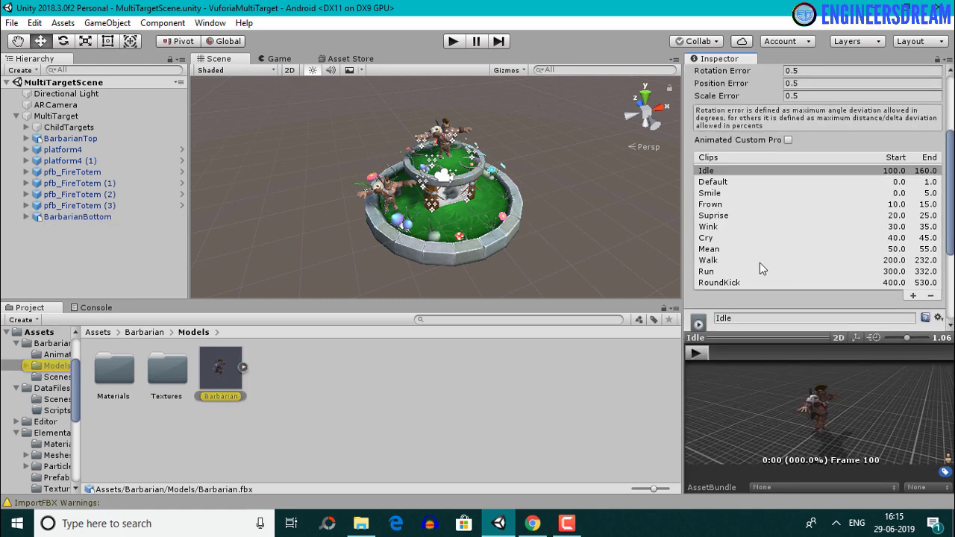
click(715, 271)
scroll(858, 294, down, 2)
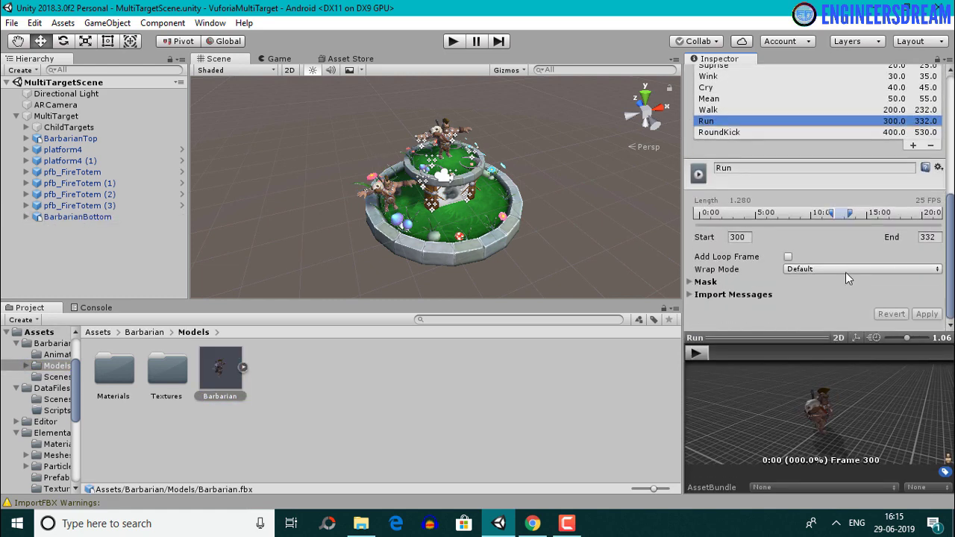
click(826, 272)
click(818, 316)
click(925, 315)
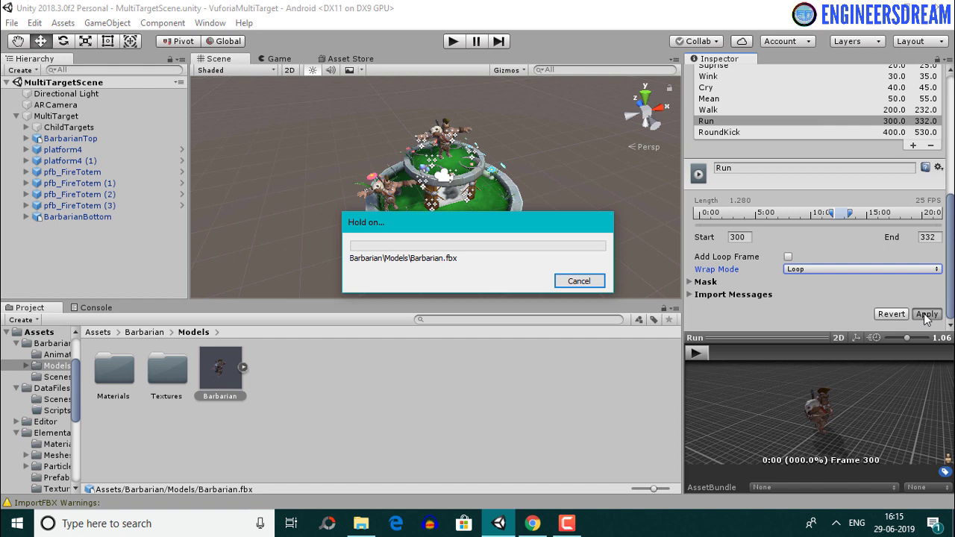
Step: Assign the Run clip as BarbarianBottom's animation and save the scene
click(74, 216)
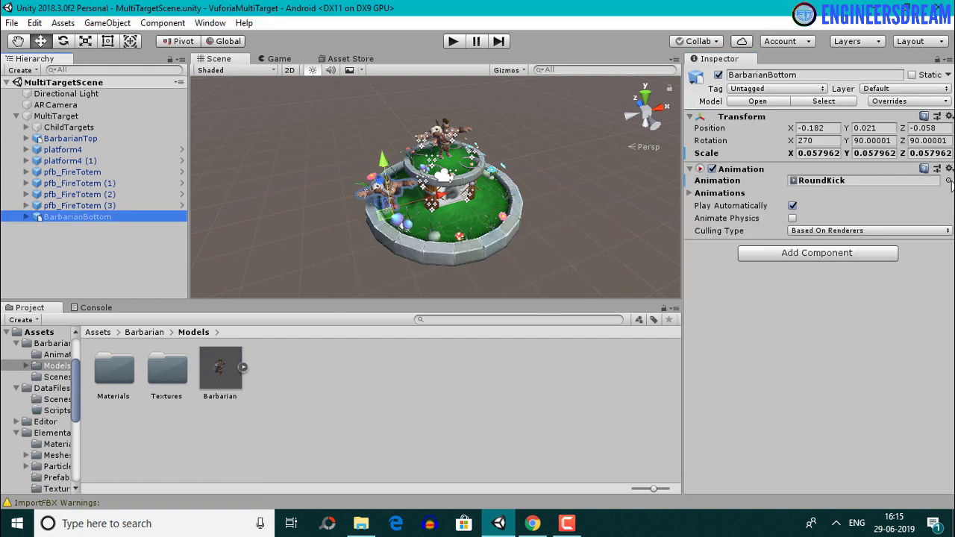
click(949, 181)
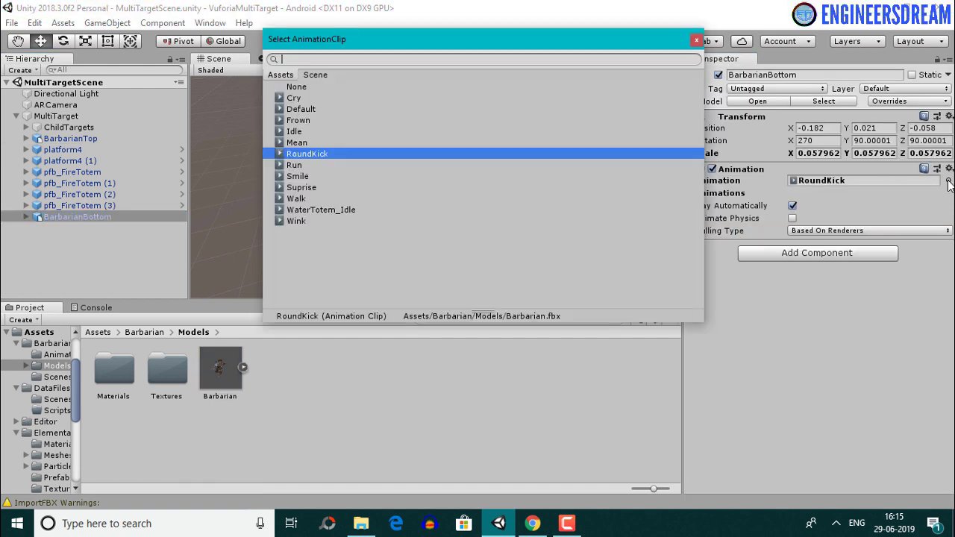
double_click(300, 165)
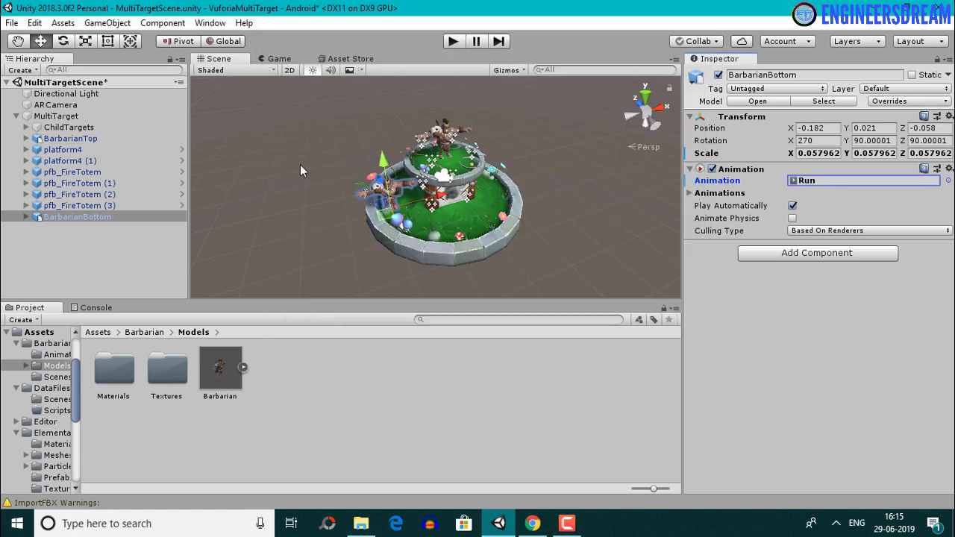
key(ctrl+s)
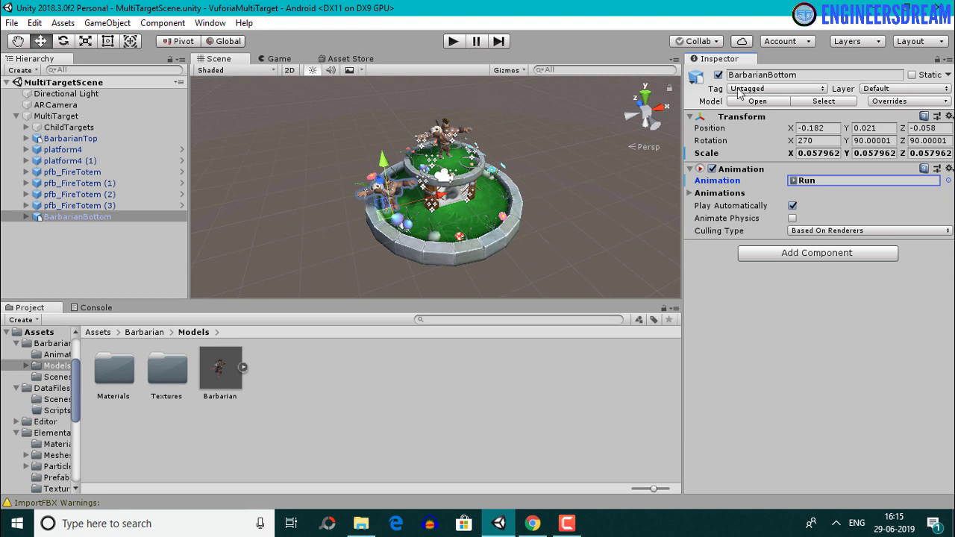
Step: Run the scene in play mode to check the lower Barbarian's running animation, and stop it
click(454, 41)
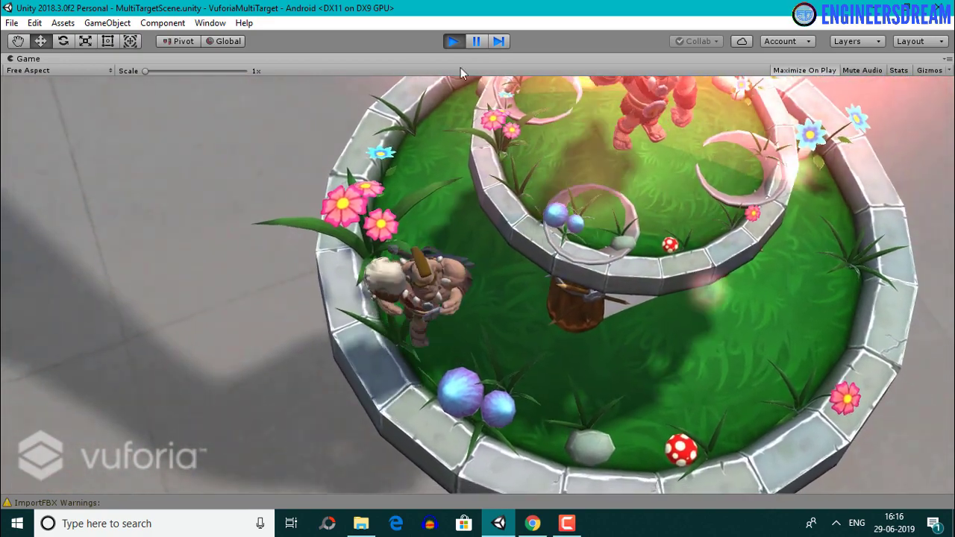
click(453, 41)
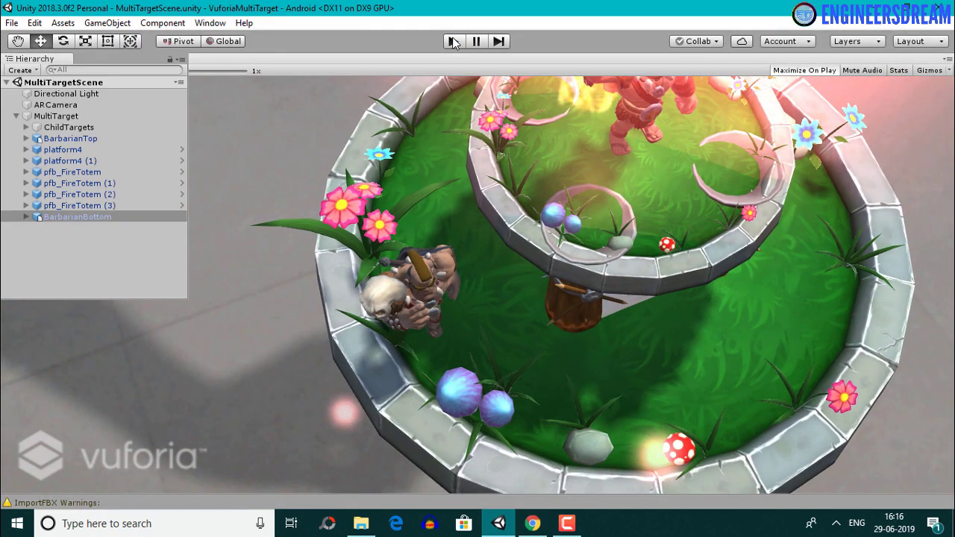
click(633, 244)
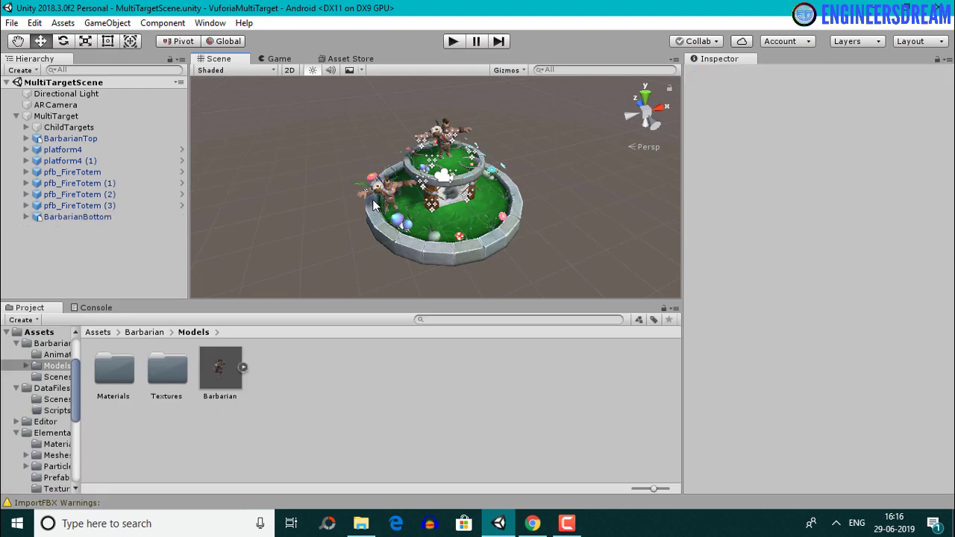
Step: Create an empty game object at the root of the scene and name it RubObject
alt+drag(403, 213, 388, 267)
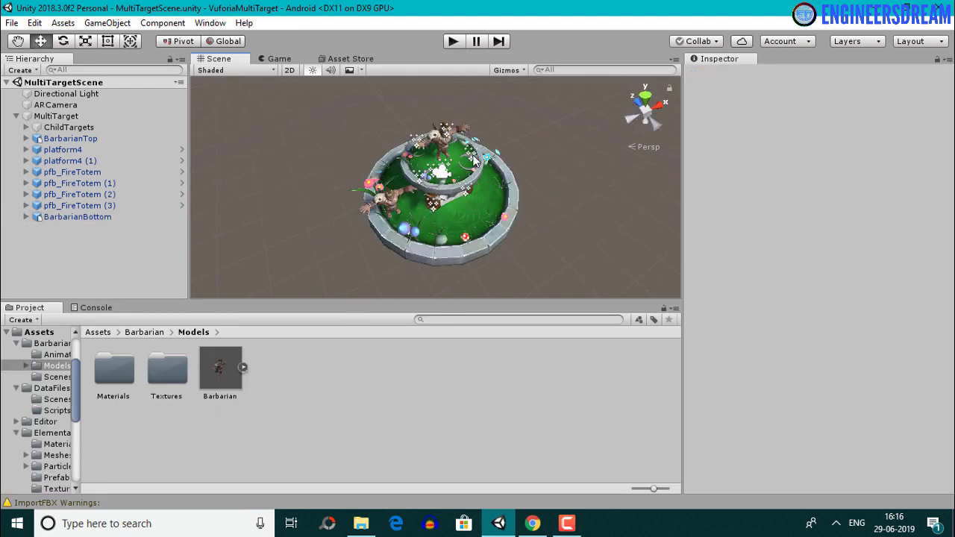
alt+drag(484, 219, 389, 224)
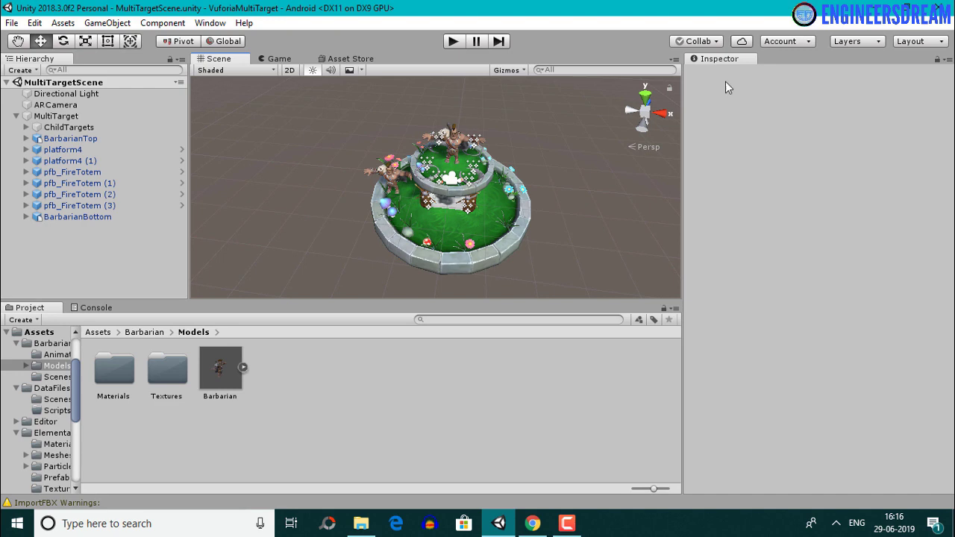
right_click(72, 237)
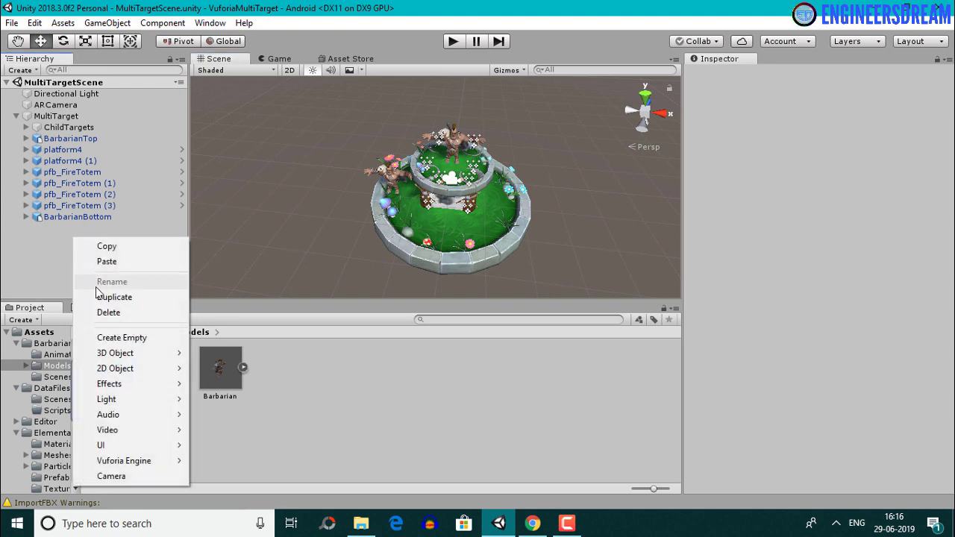
click(121, 338)
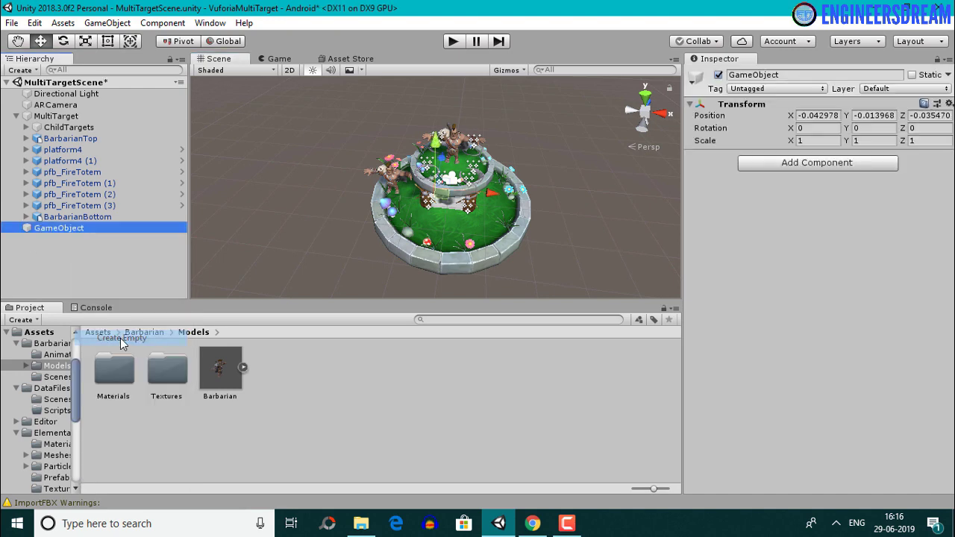
click(68, 228)
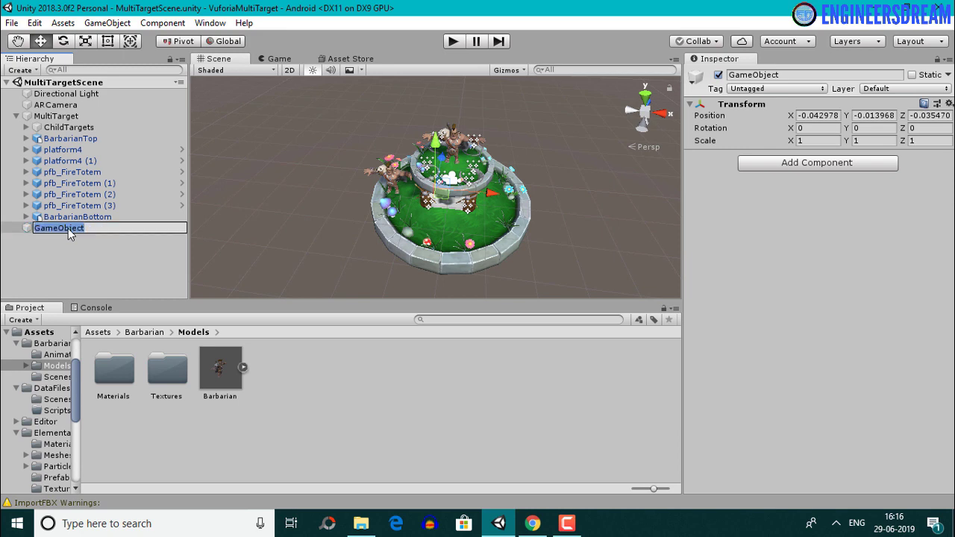
text(Rub)
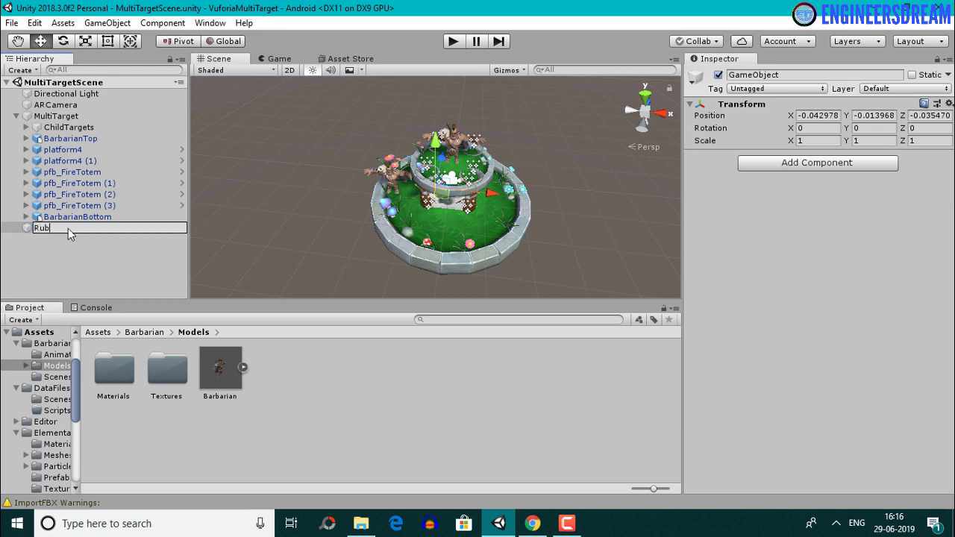
text(Object)
key(Return)
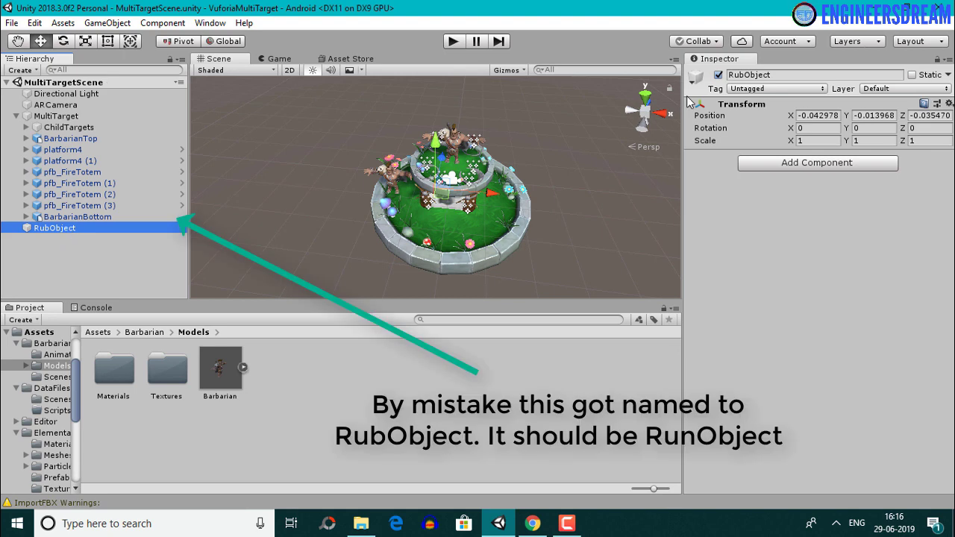
Step: Reset RubObject's transform and save the scene
click(950, 106)
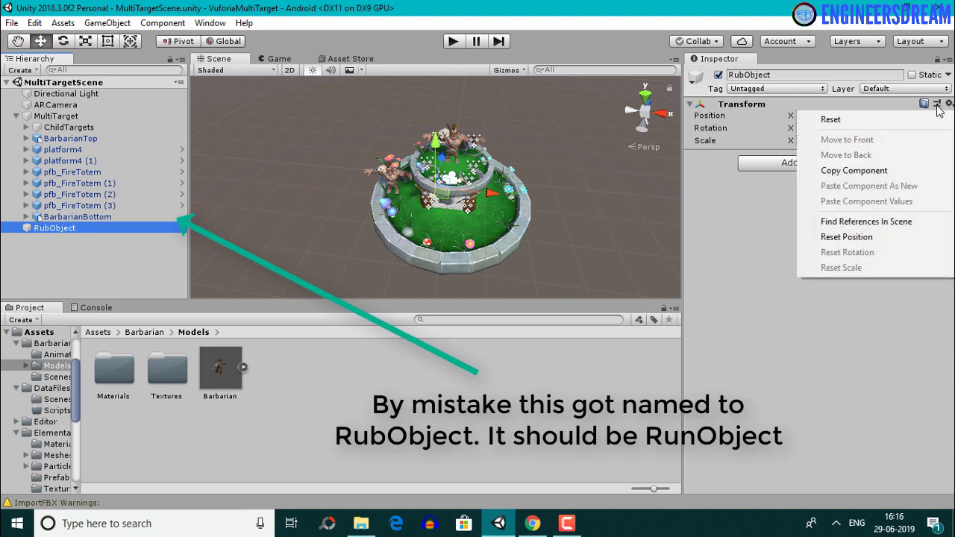
click(834, 119)
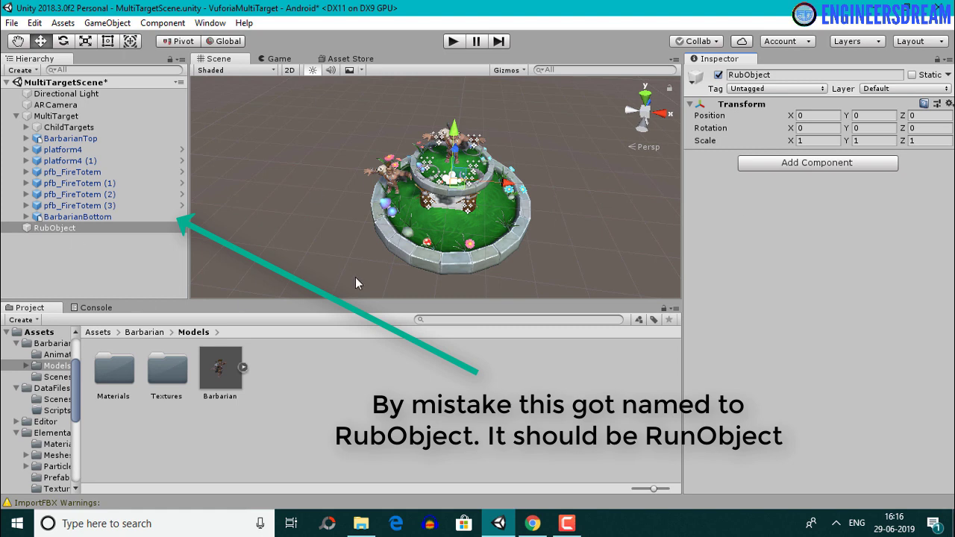
key(ctrl+s)
Step: Make RubObject a child of MultiTarget and save the scene
alt+drag(355, 275, 357, 239)
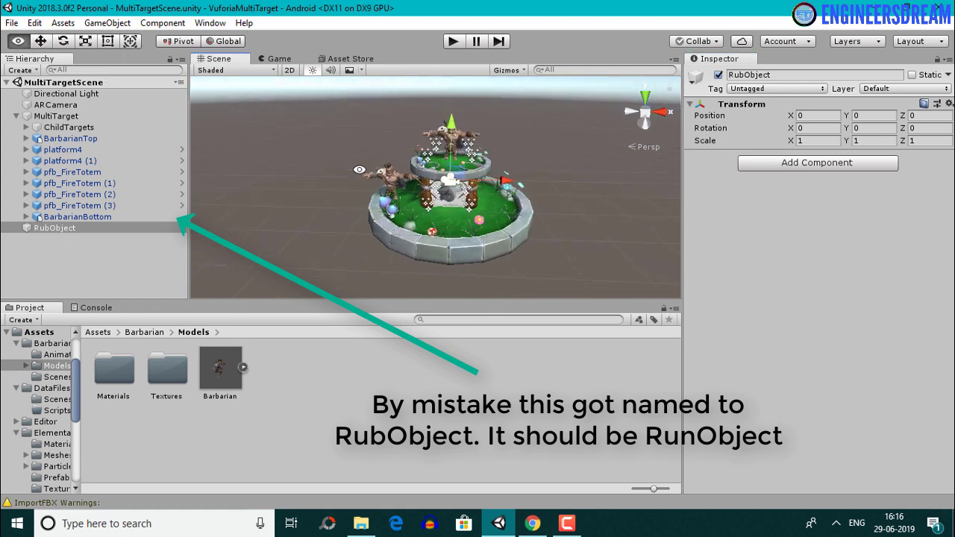
alt+drag(371, 168, 377, 160)
drag(68, 233, 68, 121)
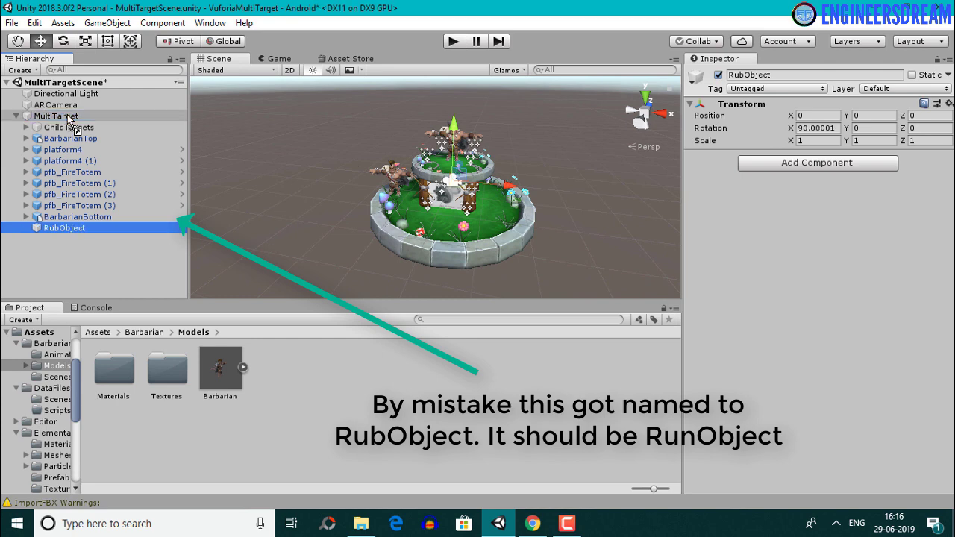
key(ctrl+s)
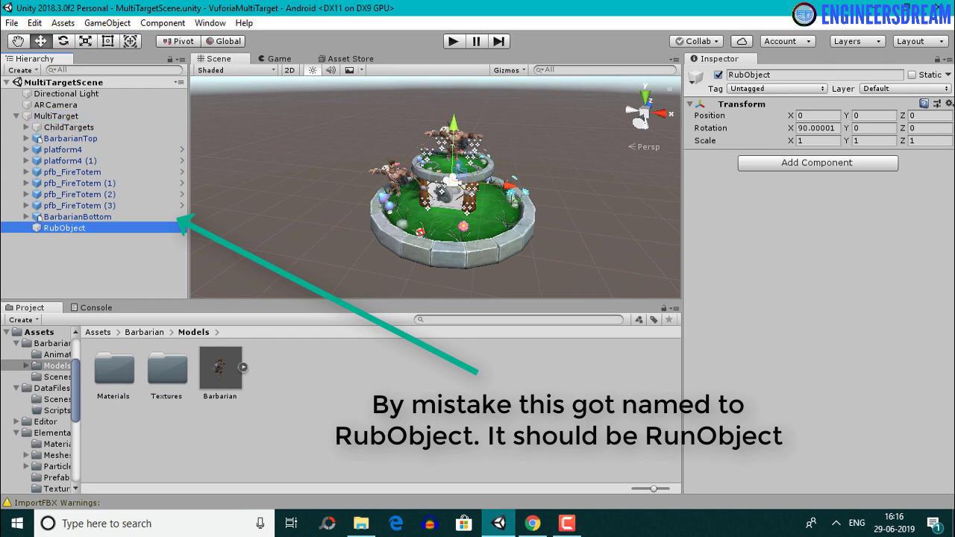
Step: Make BarbarianBottom a child of RubObject
click(70, 217)
drag(69, 221, 66, 228)
click(64, 217)
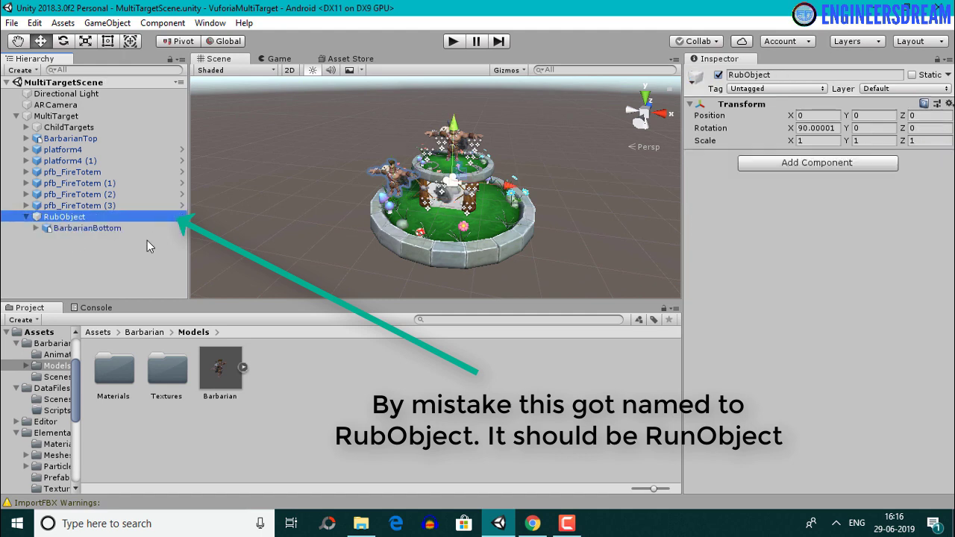
alt+drag(288, 198, 326, 238)
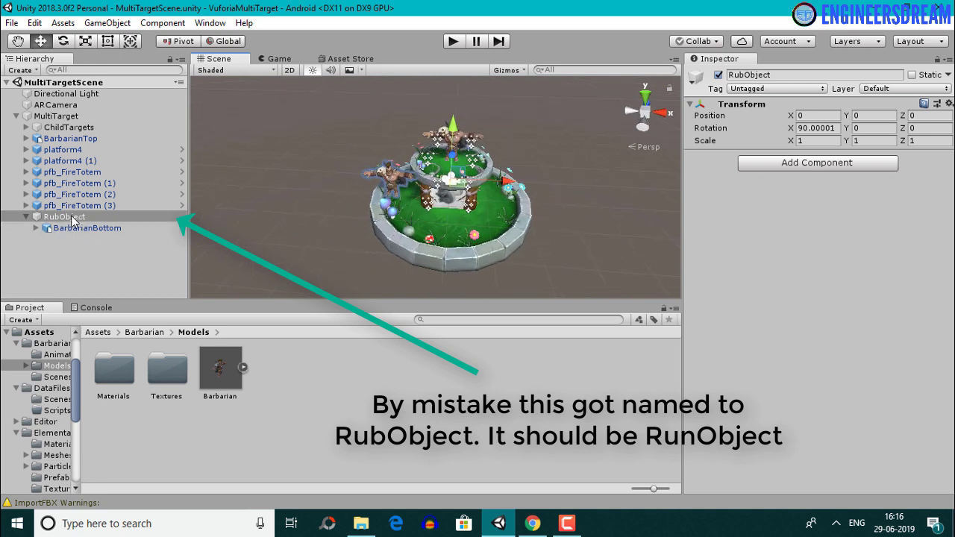
alt+drag(616, 233, 578, 223)
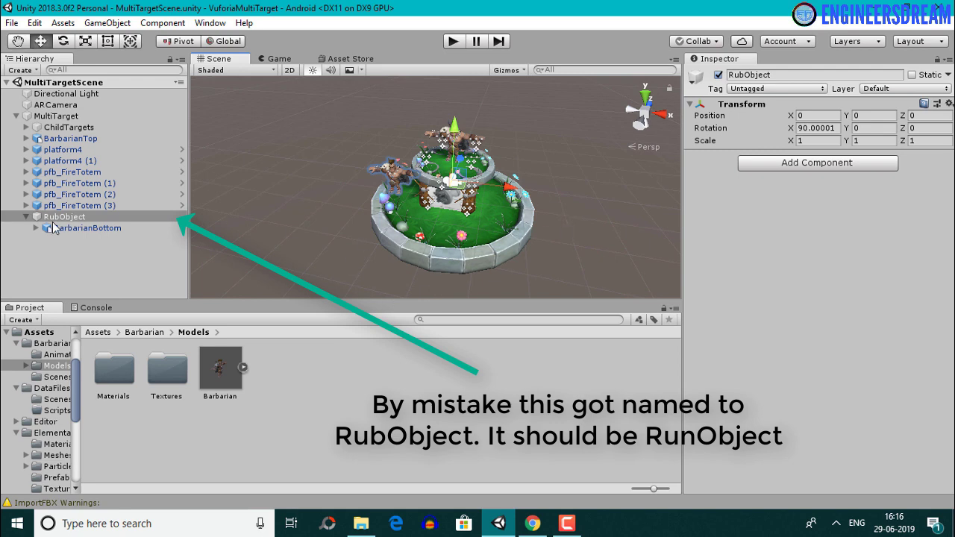
alt+drag(306, 227, 427, 232)
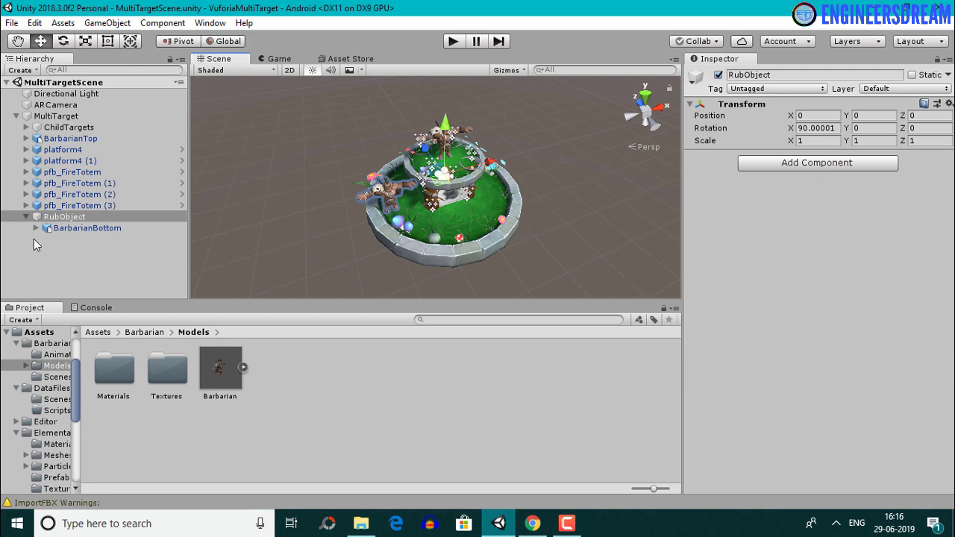
click(100, 228)
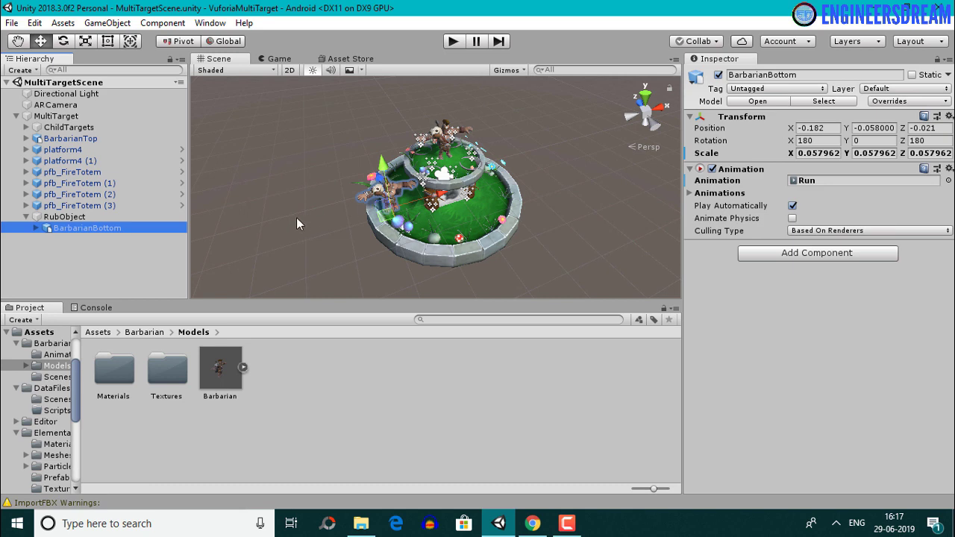
key(alt)
alt+drag(409, 282, 407, 222)
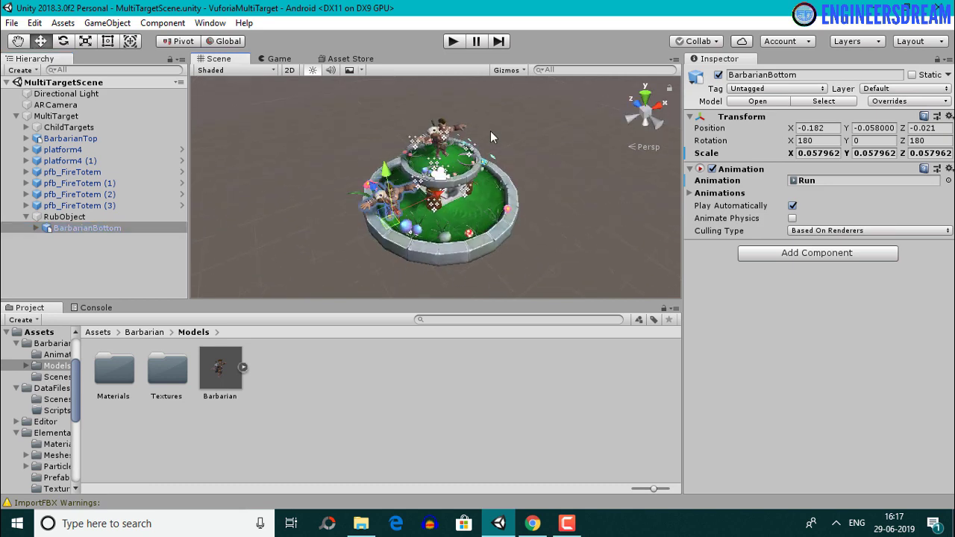
Step: Create a folder named Scripts inside the DataFiles assets folder
click(321, 410)
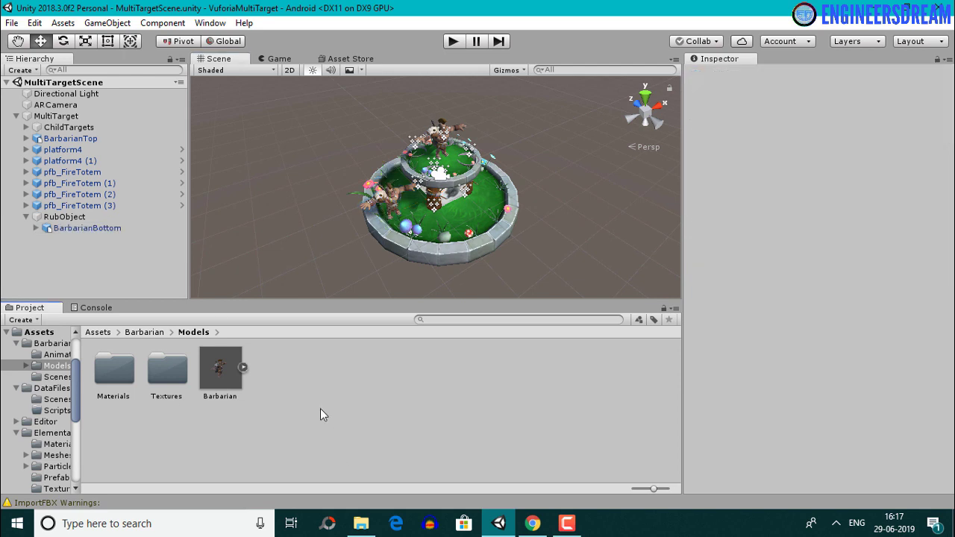
click(98, 332)
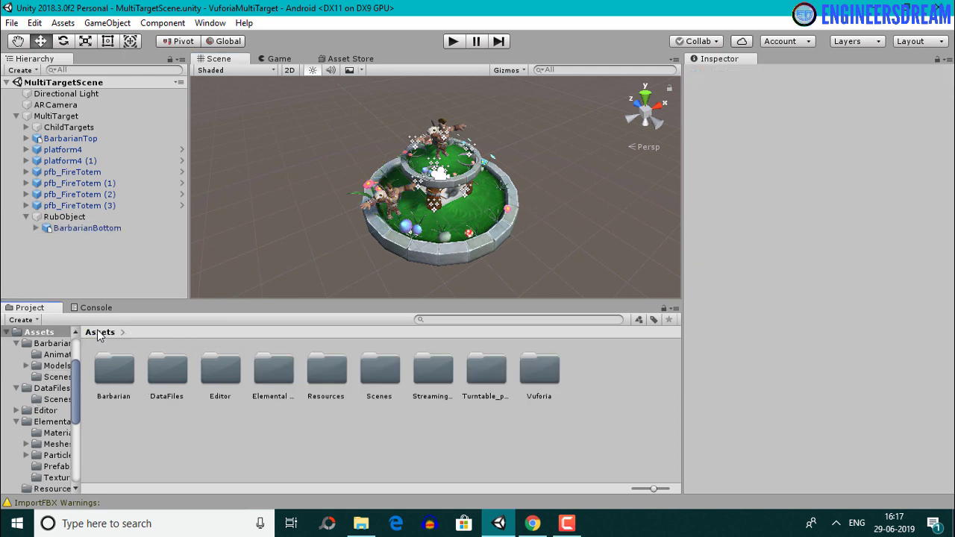
double_click(168, 369)
right_click(185, 386)
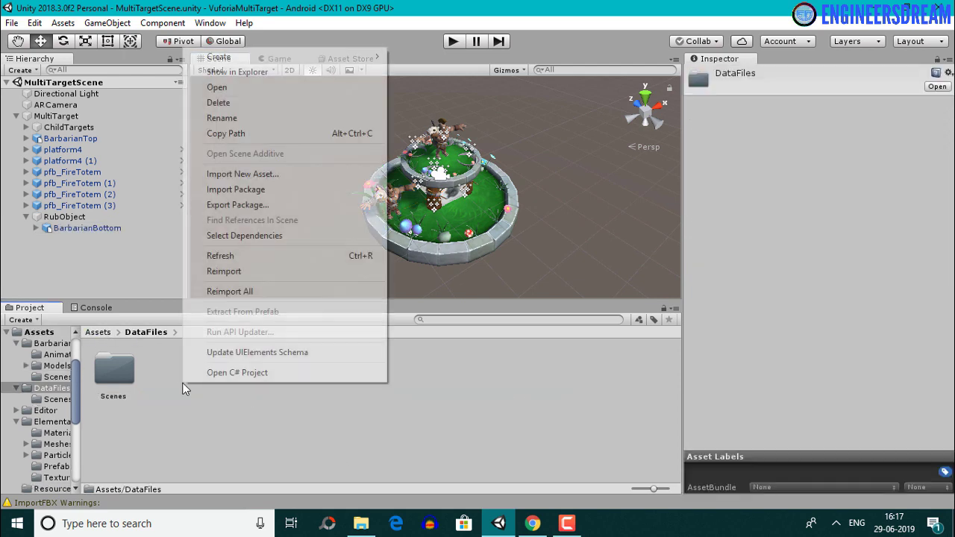
mouse_move(294, 59)
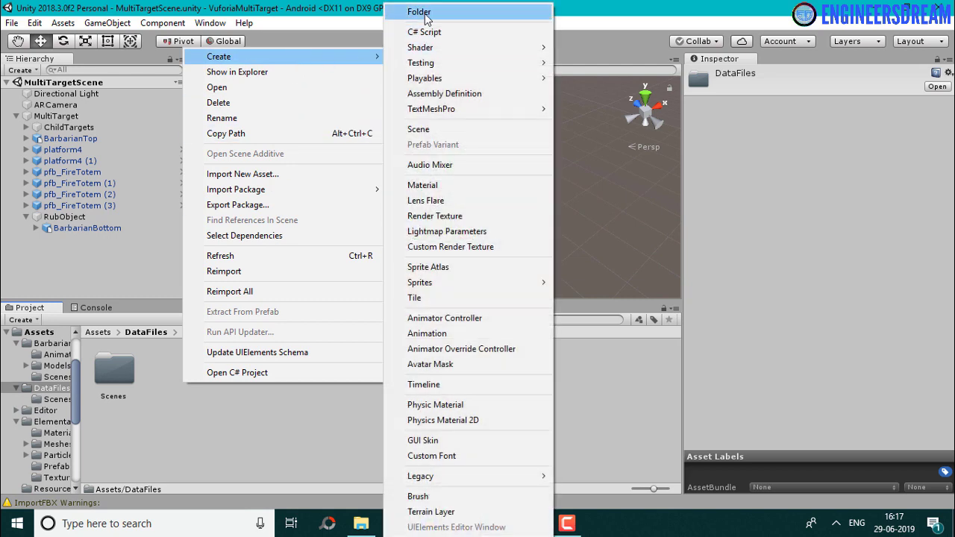
click(424, 14)
text(Scripts)
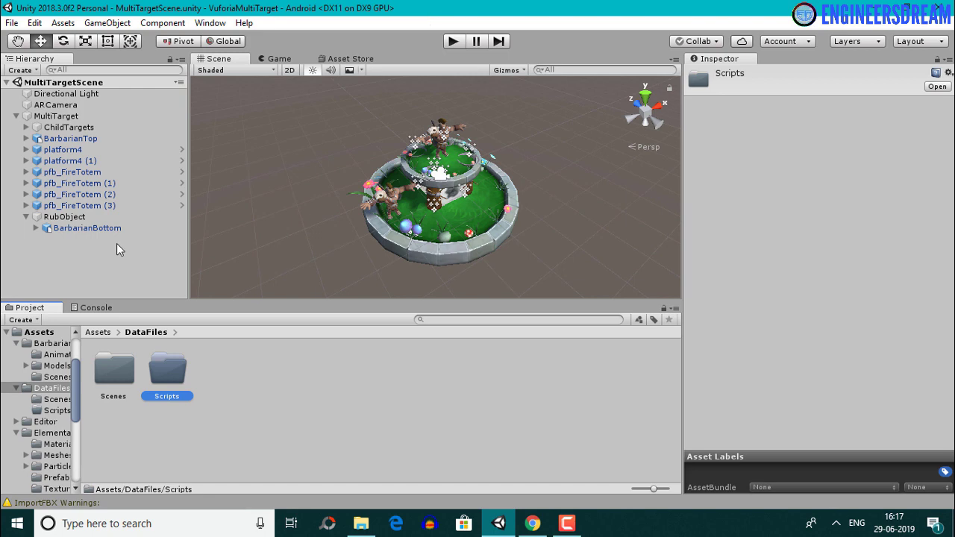
Step: Create a C# script named BarbarianRun inside the new Scripts folder
double_click(169, 369)
right_click(160, 405)
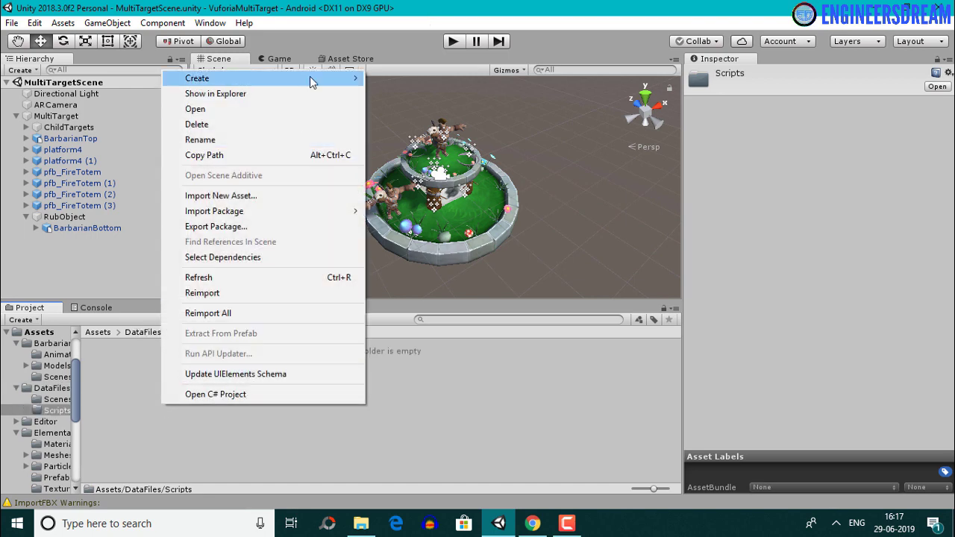
mouse_move(311, 73)
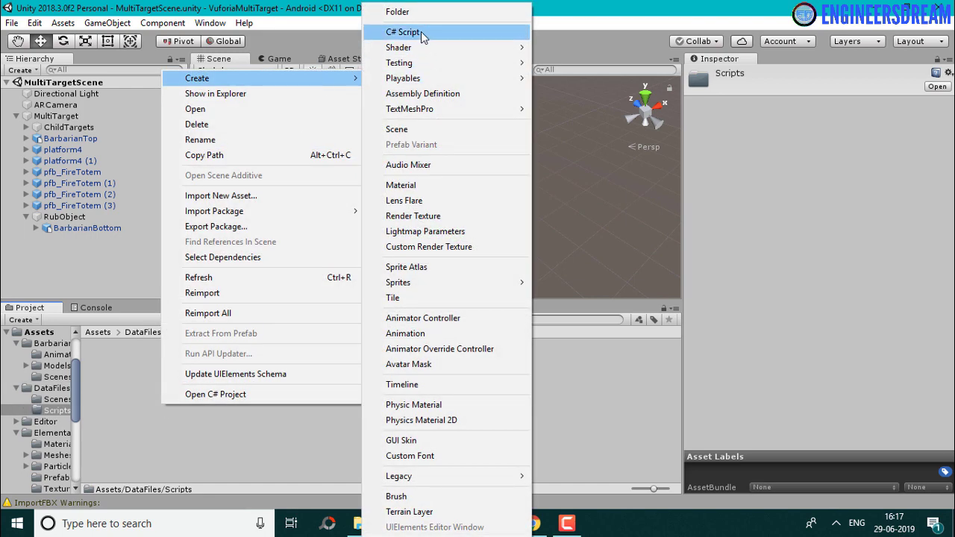
click(421, 31)
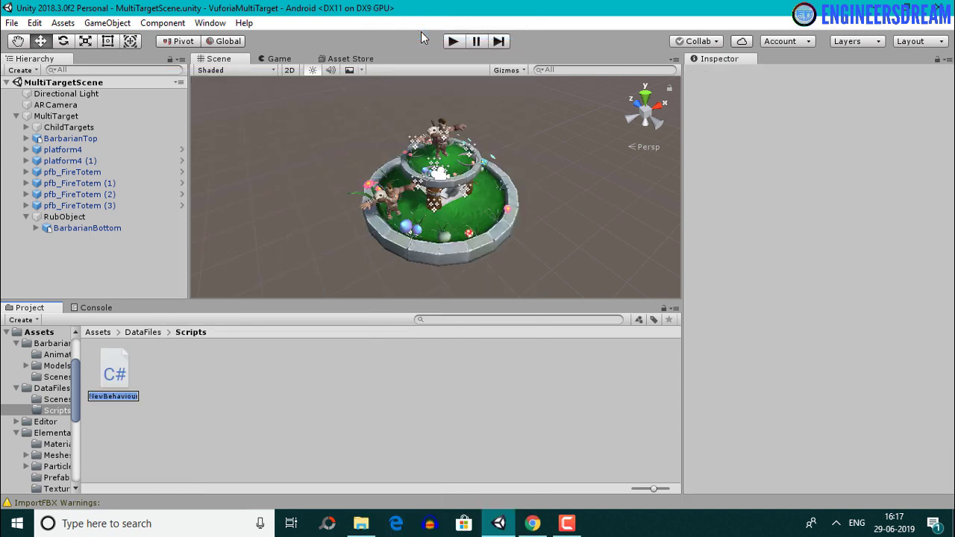
text(BarbarianRun)
key(Return)
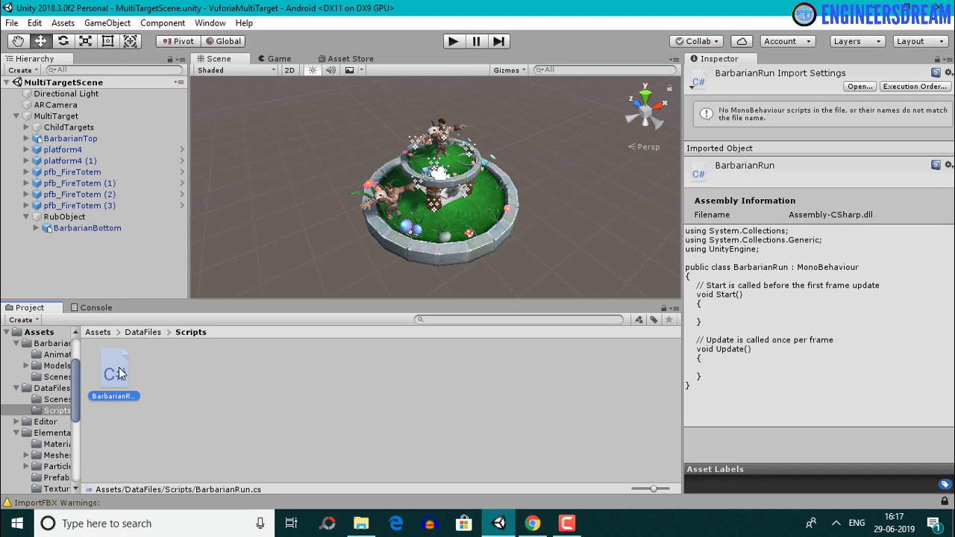
Step: Open the BarbarianRun script in Visual Studio and declare "Vector3 vect = new Vector3(0, 30, 0);" inside Update()
double_click(119, 373)
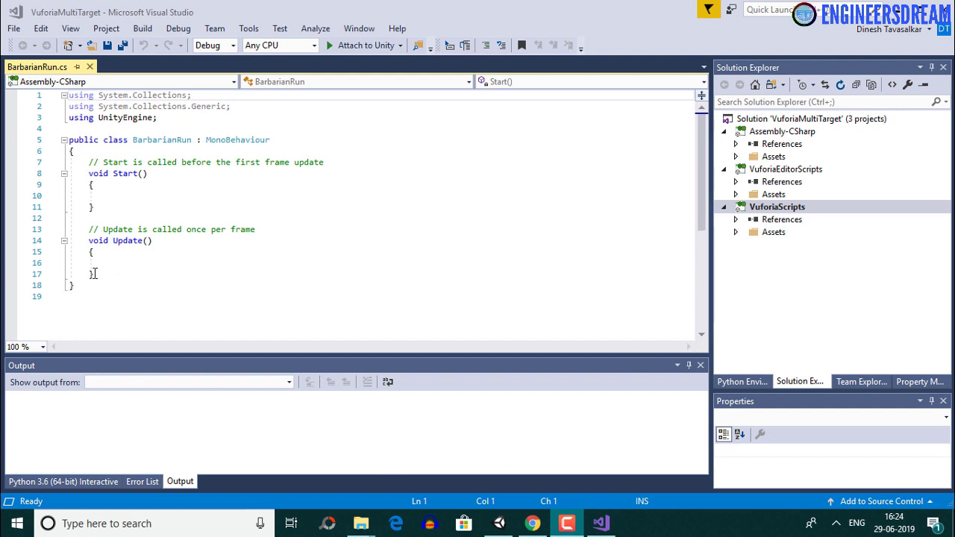
click(109, 261)
text(Vector3)
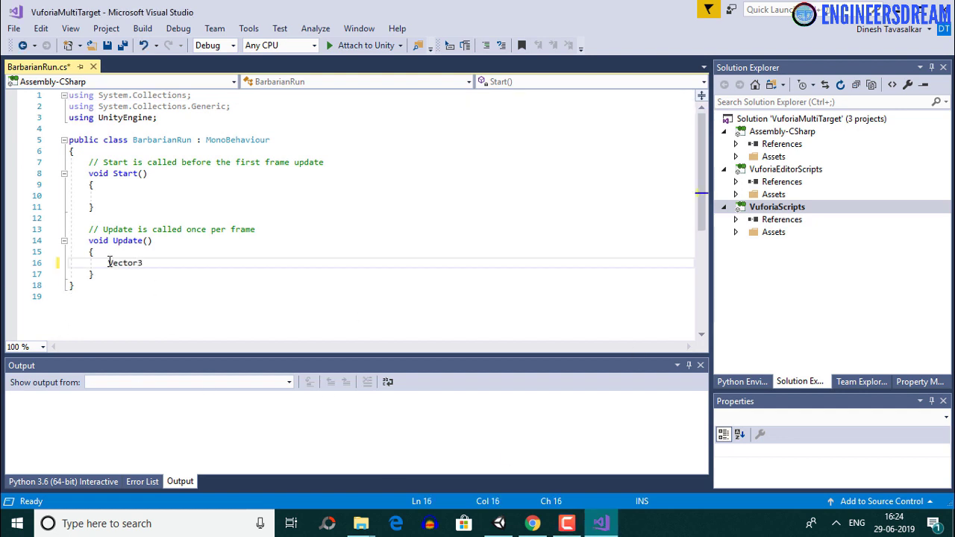
text( vect = )
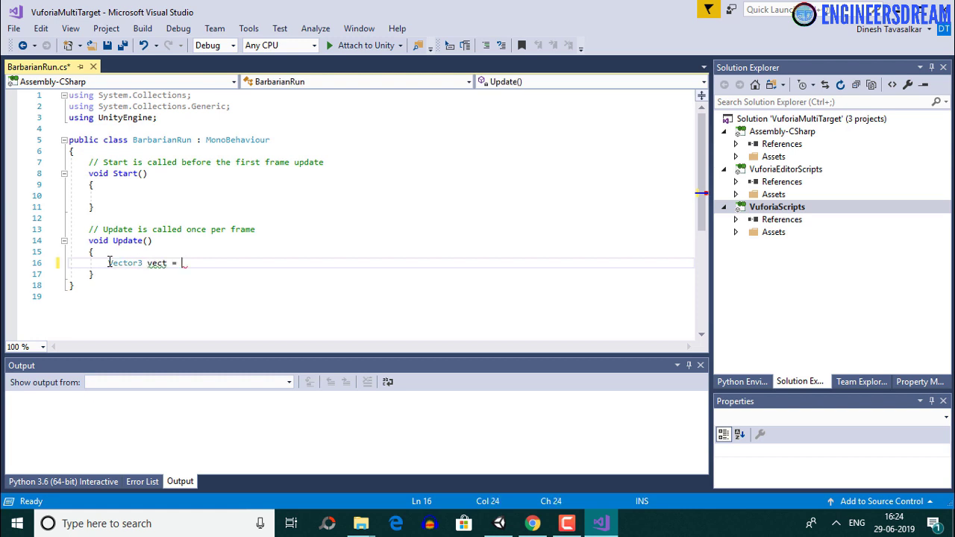
text(new Vector)
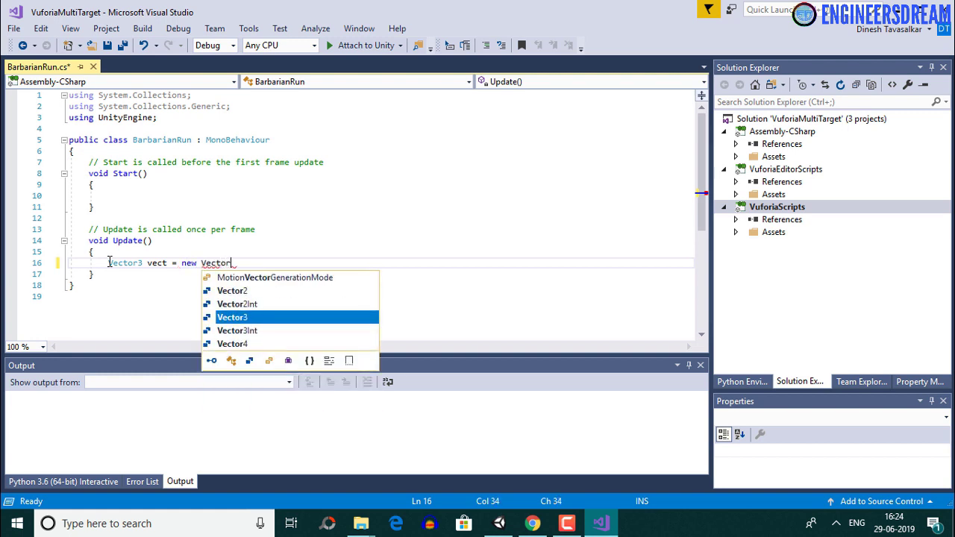
text(3)
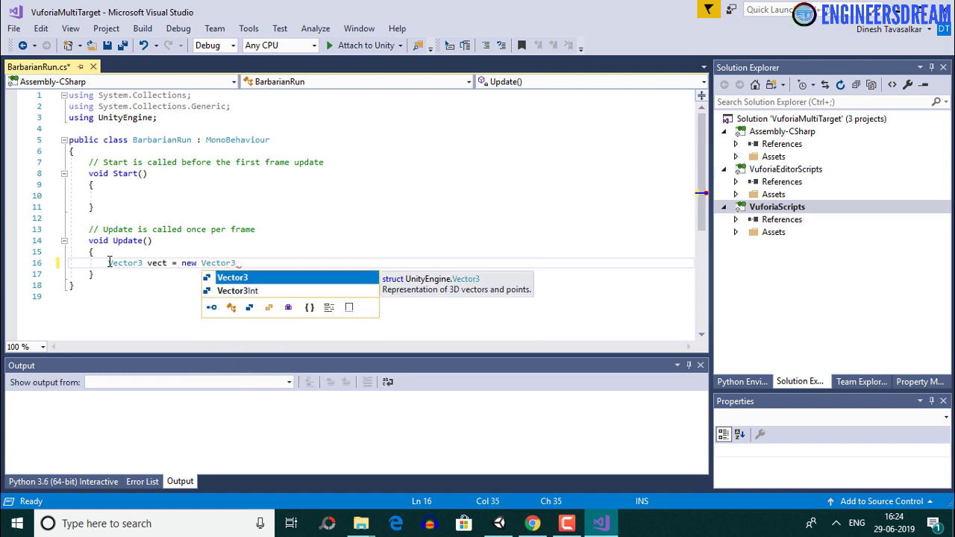
text(()
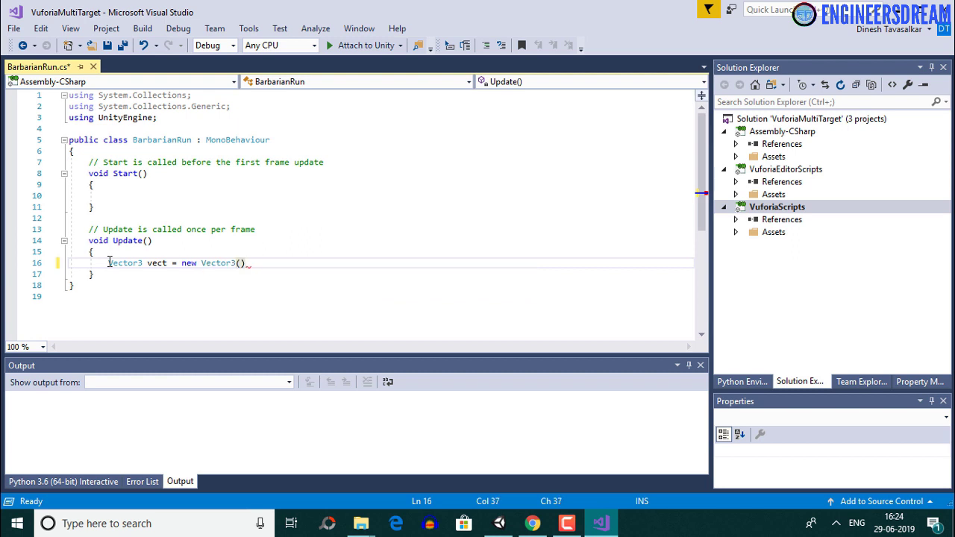
text(0, 30)
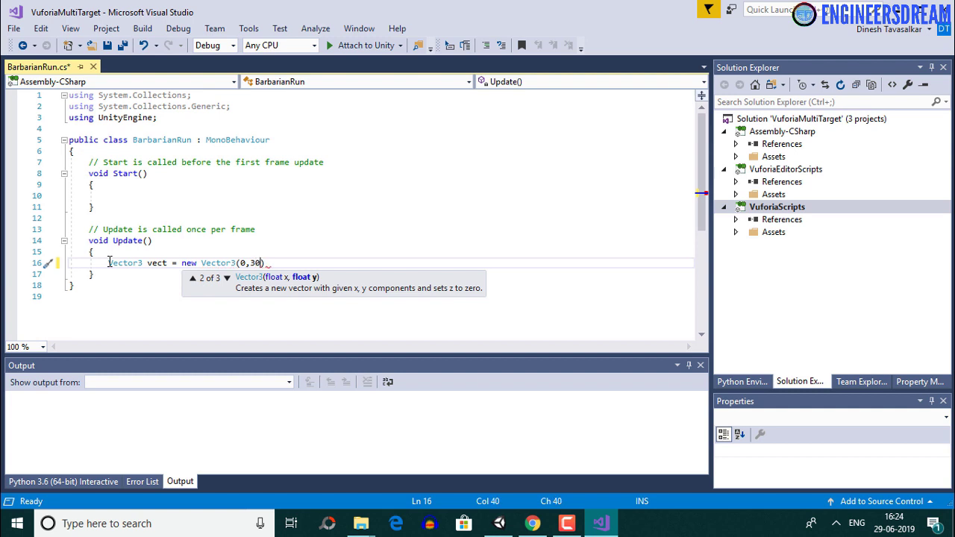
text(, 0))
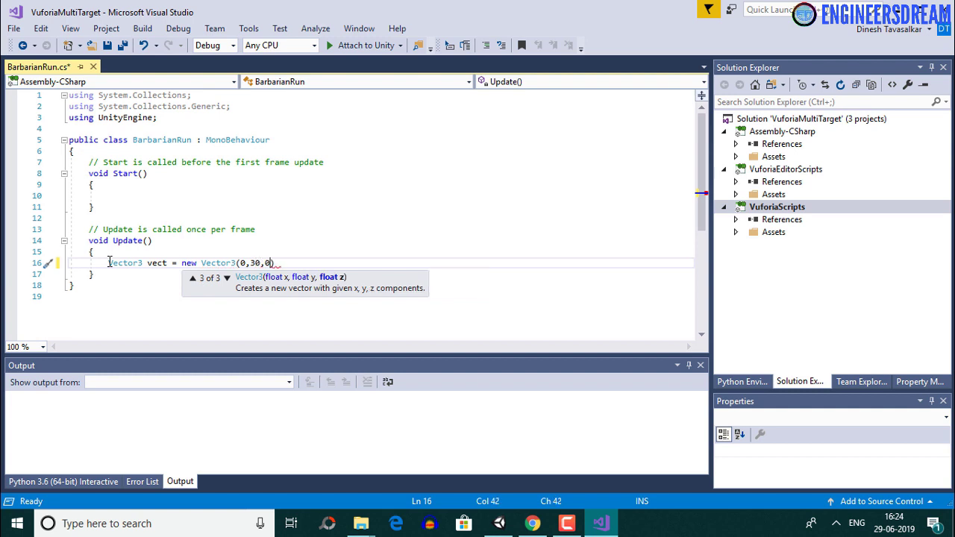
text(;)
key(Return)
Step: Add "transform.Rotate(vect * Time.deltaTime);" below the vector declaration in Update() and save the script
text(transform.Rot)
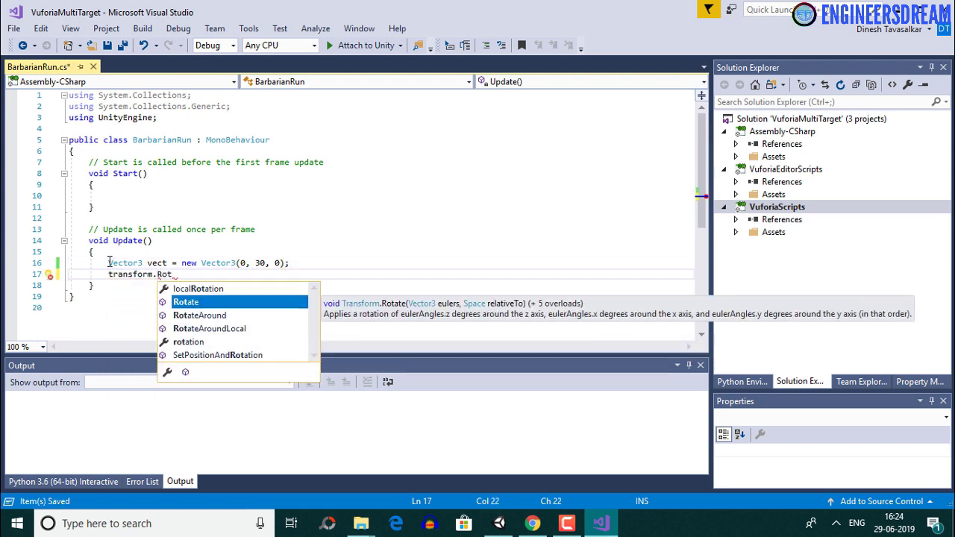
key(Tab)
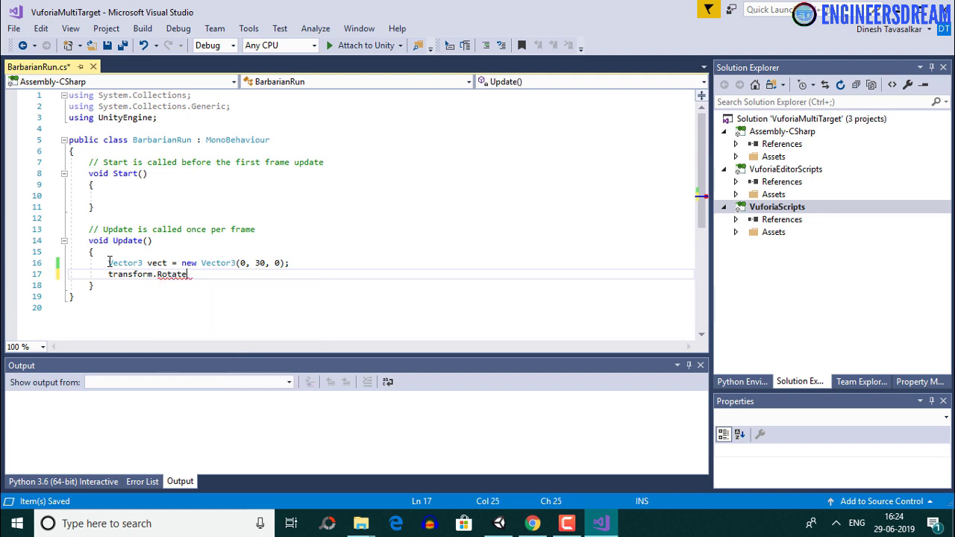
text((vect)
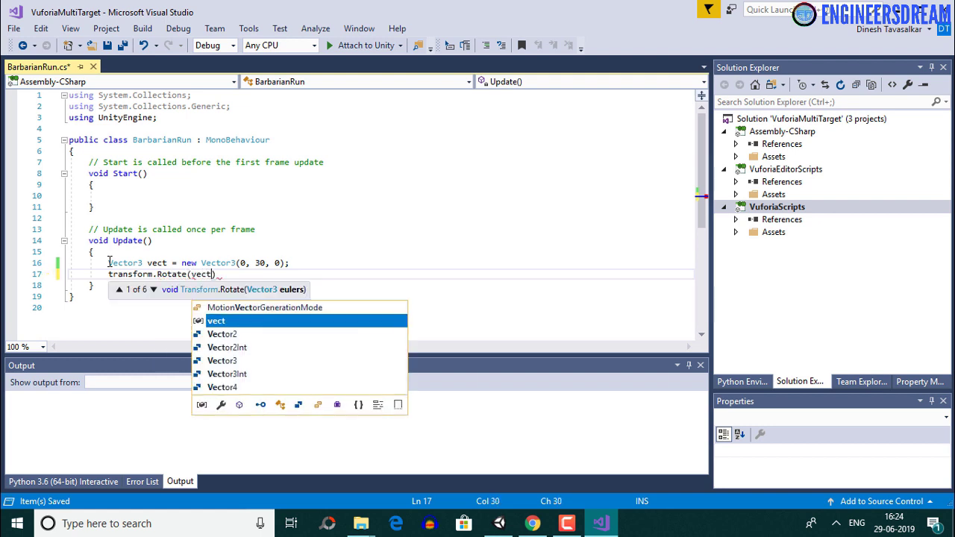
key(Tab)
text(* )
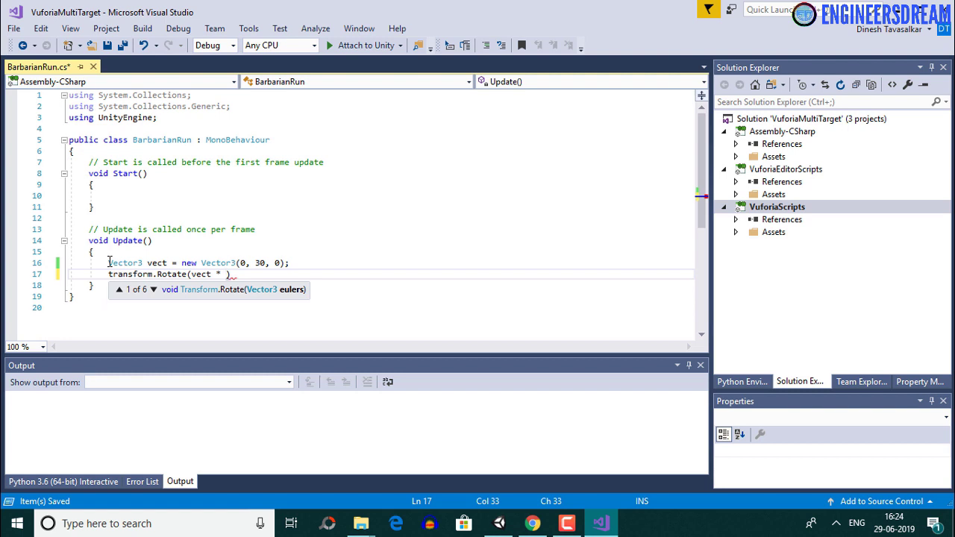
text(Time.delt)
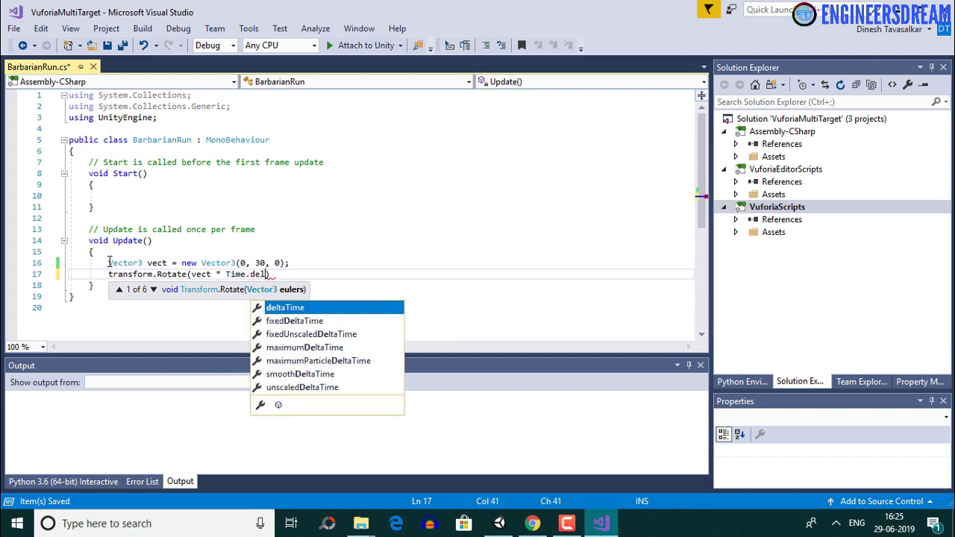
key(Tab)
text();)
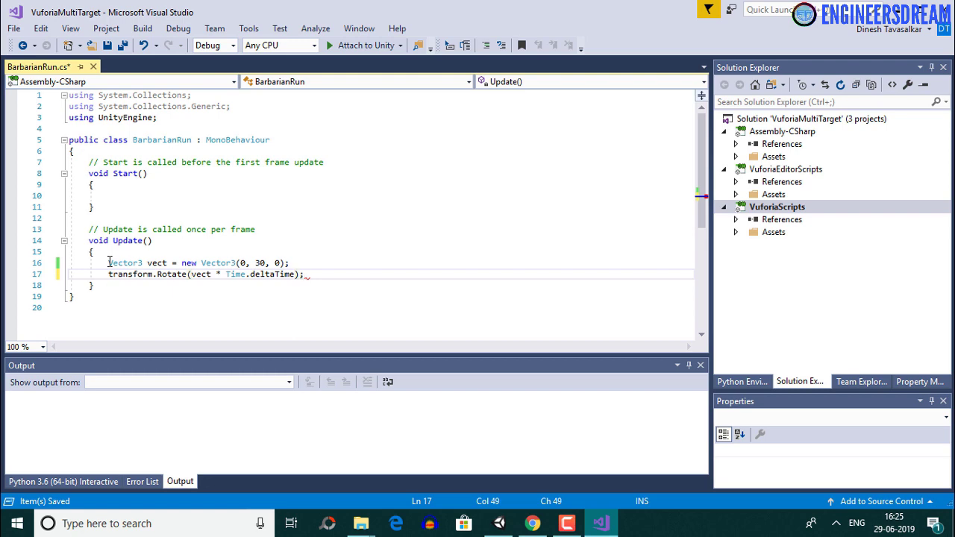
key(ctrl+s)
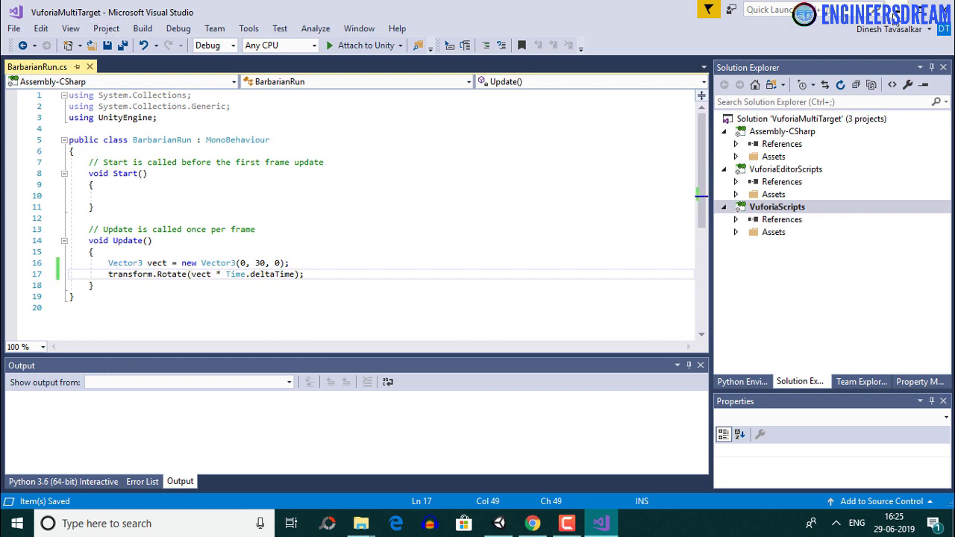
Step: Switch back to Unity, attach the BarbarianRun script to RubObject, and save and test-play the scene
key(alt+Tab)
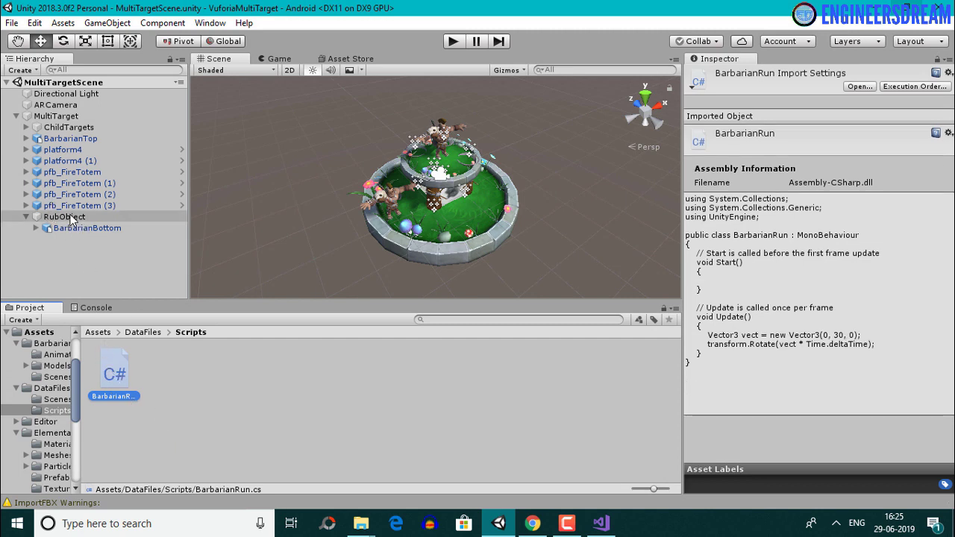
click(67, 216)
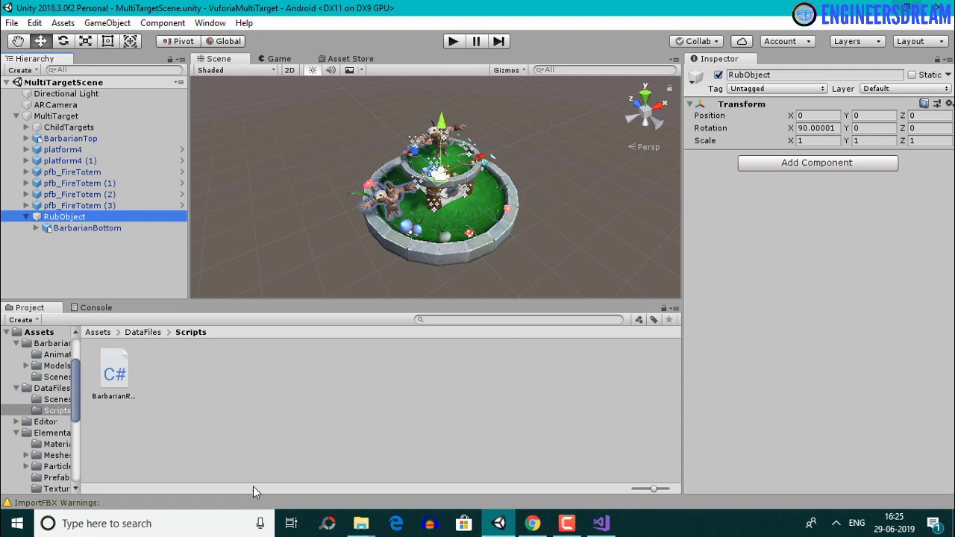
drag(112, 381, 856, 362)
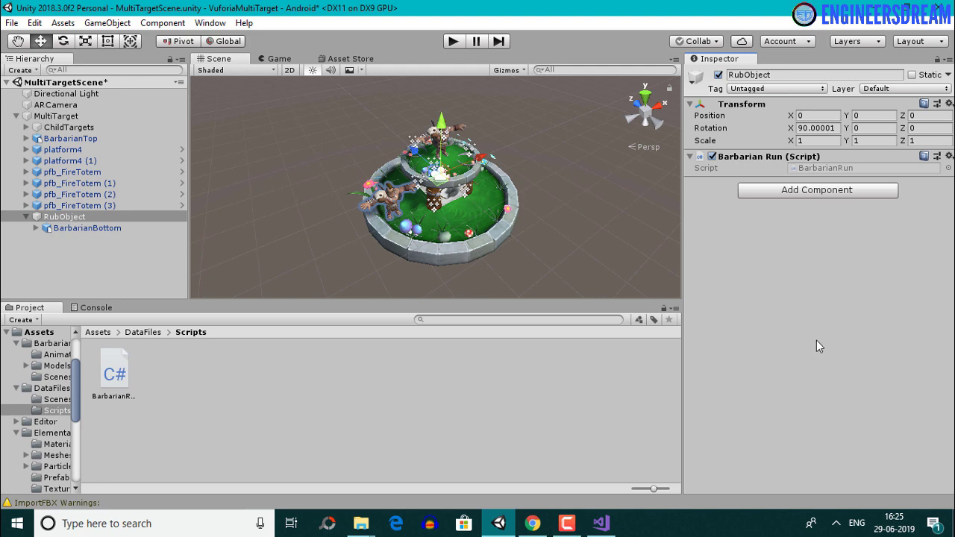
key(ctrl+s)
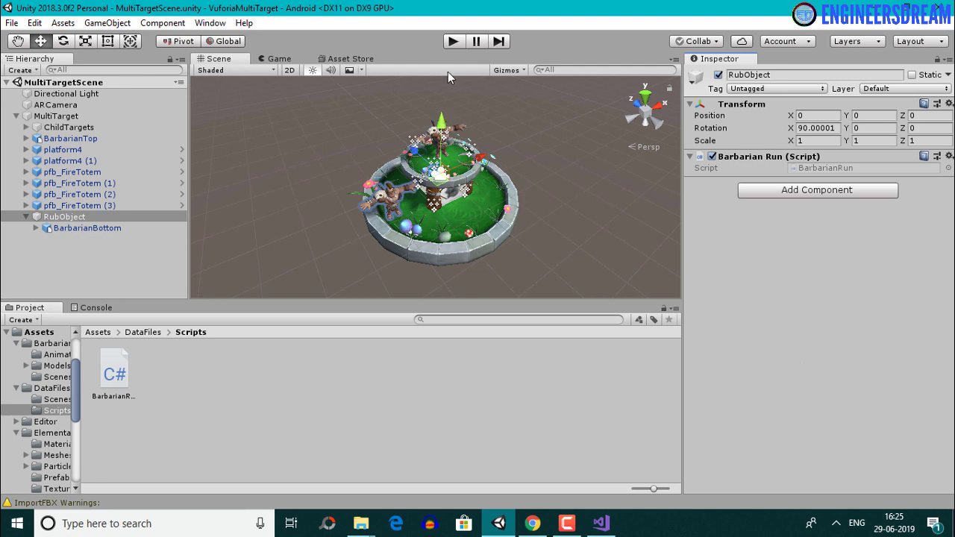
click(453, 43)
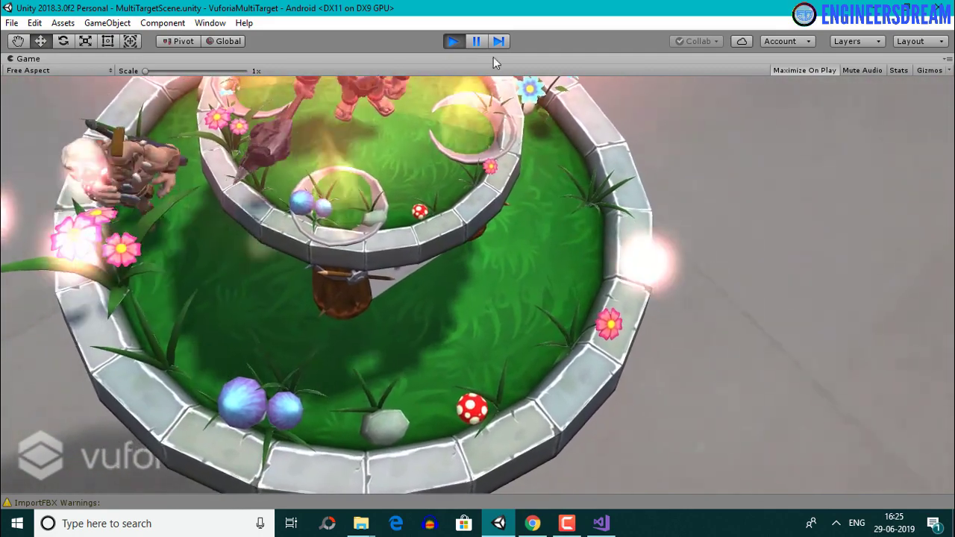
click(452, 42)
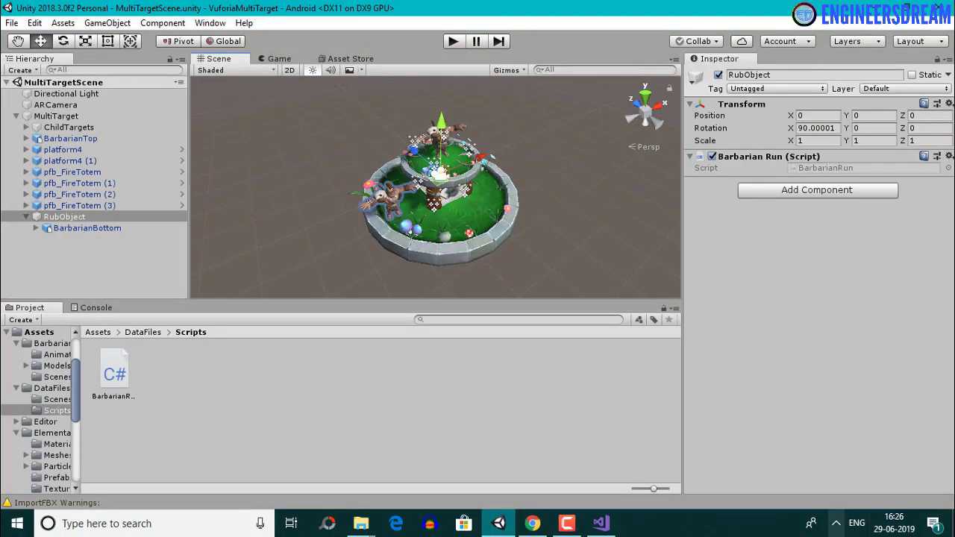
Step: In Visual Studio, set the Y value of vect to -30 in BarbarianRun, save it, and play the scene in Unity
click(601, 523)
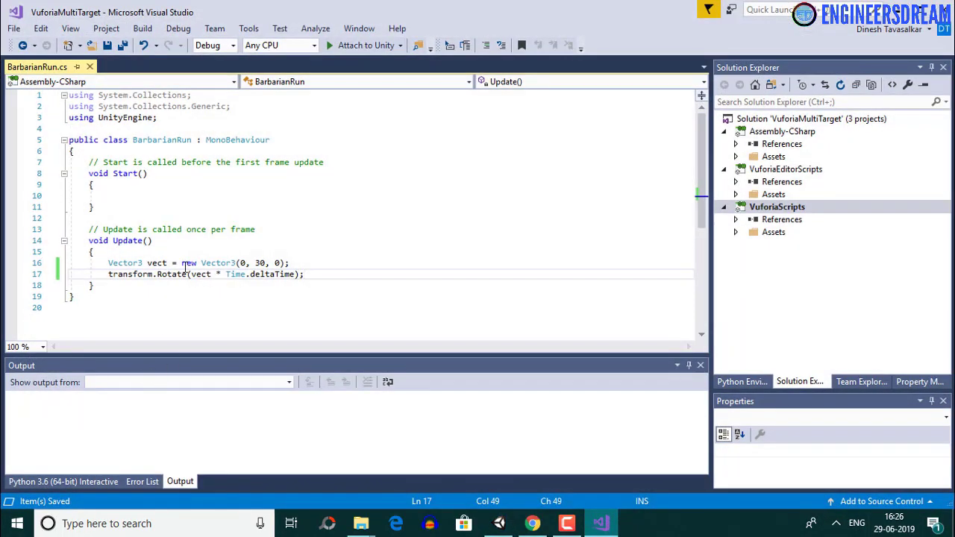
click(255, 262)
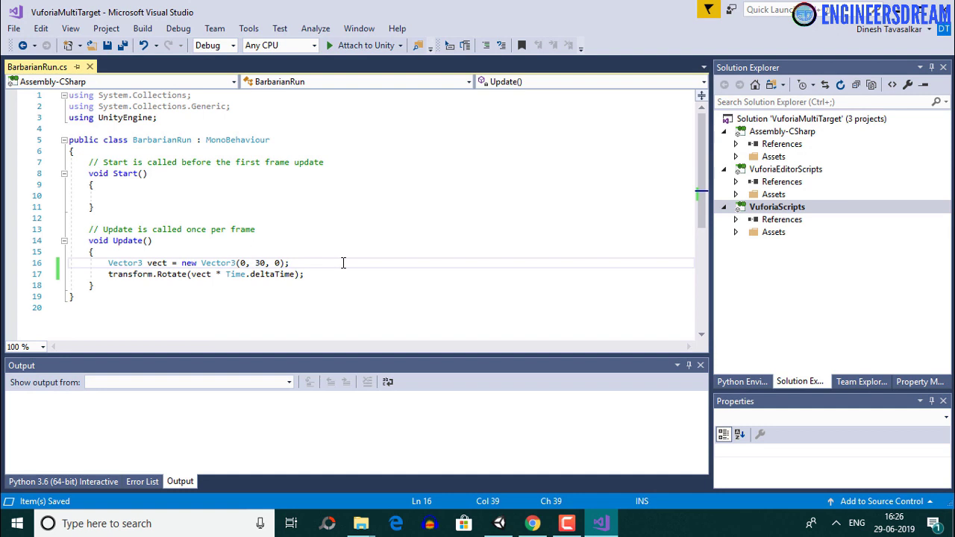
text(-)
key(ctrl+s)
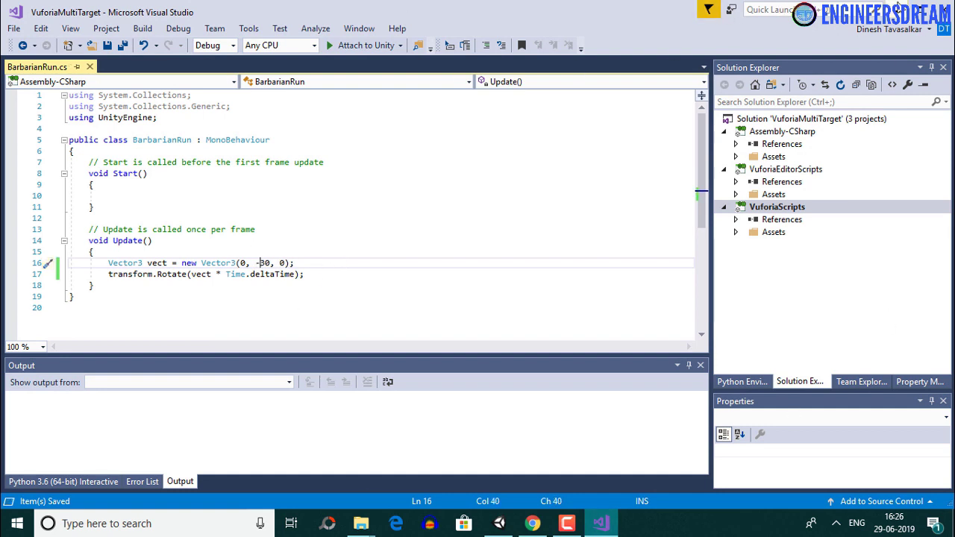
key(alt+Tab)
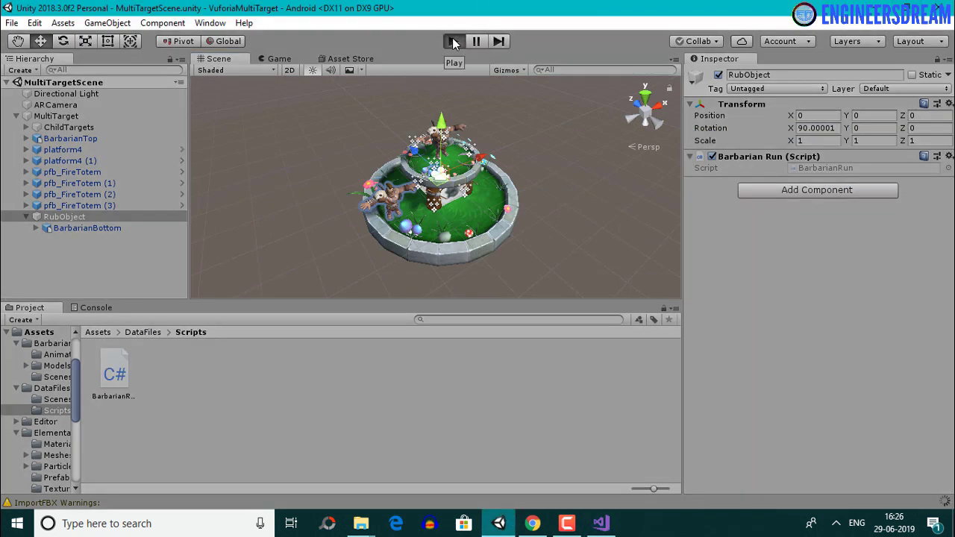
click(453, 42)
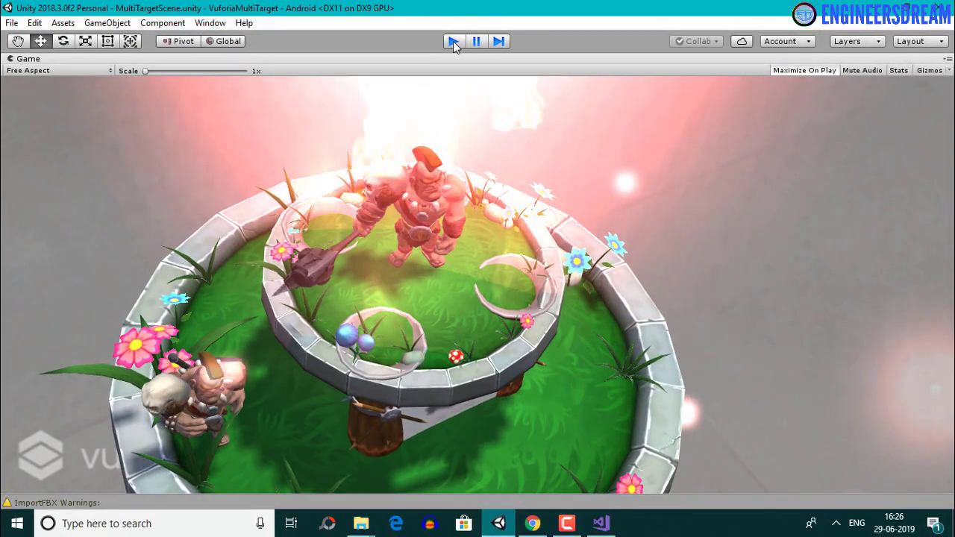
Step: Stop the test play and add the open MultiTargetScene to the scenes in the Android build settings
click(453, 41)
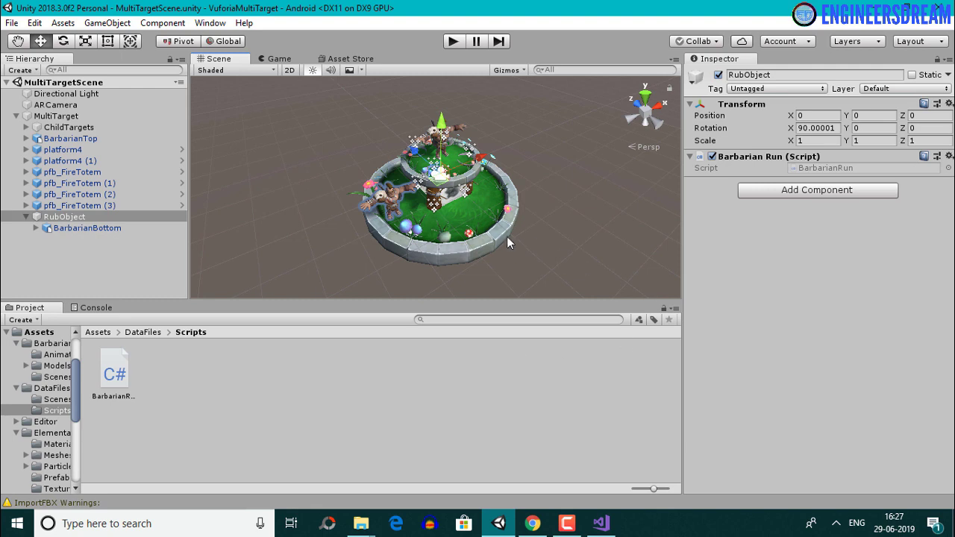
click(12, 23)
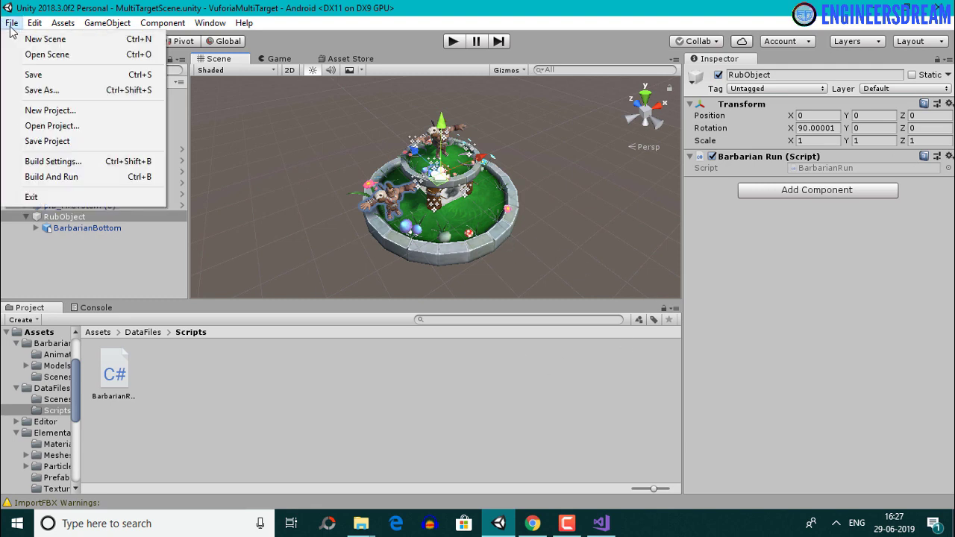
click(53, 161)
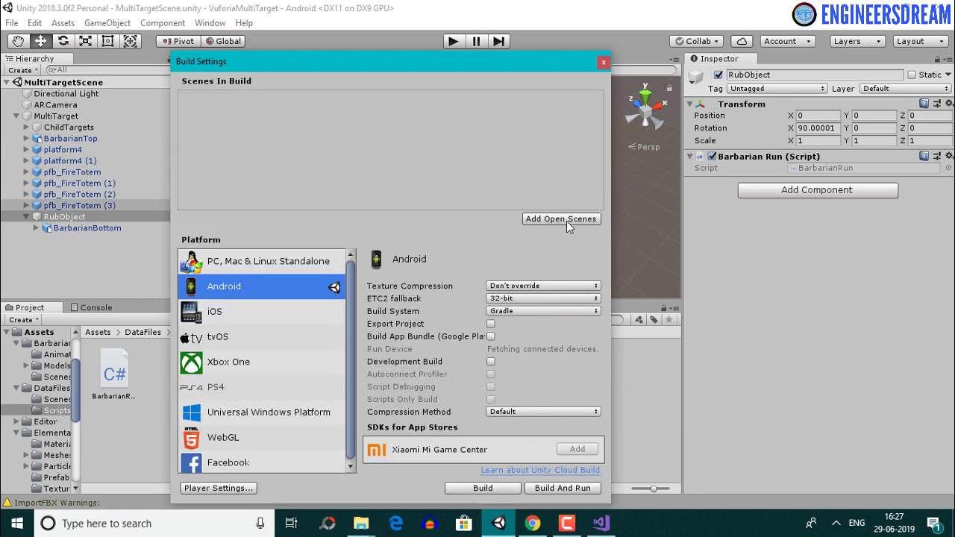
click(566, 221)
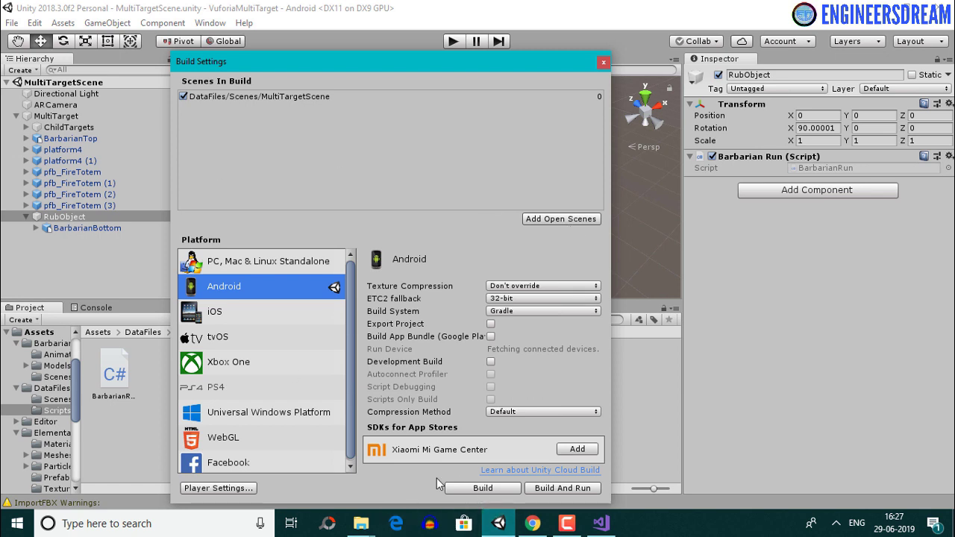
Step: In the Player Settings, enter the developer's name as the company name and review the Android resolution and presentation options
click(205, 488)
click(868, 103)
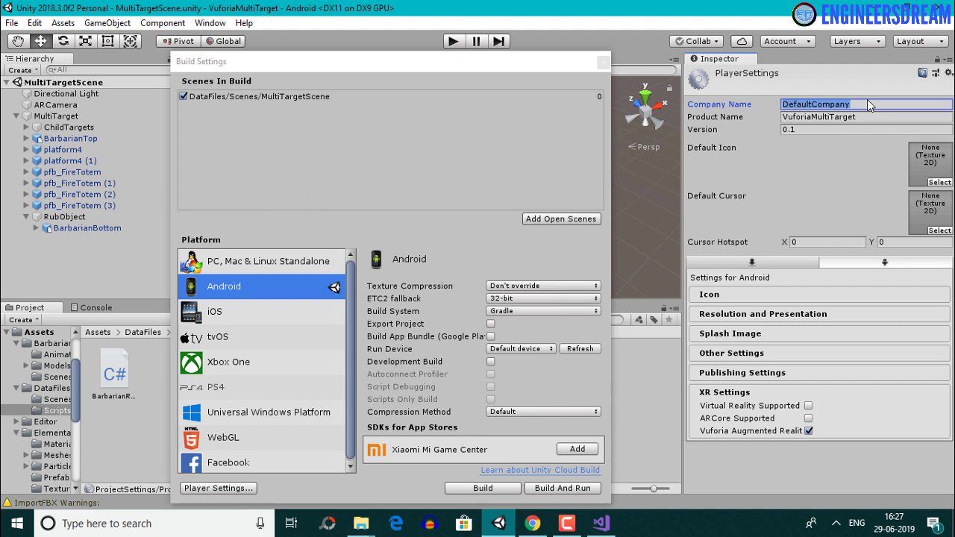
text(Dinesh)
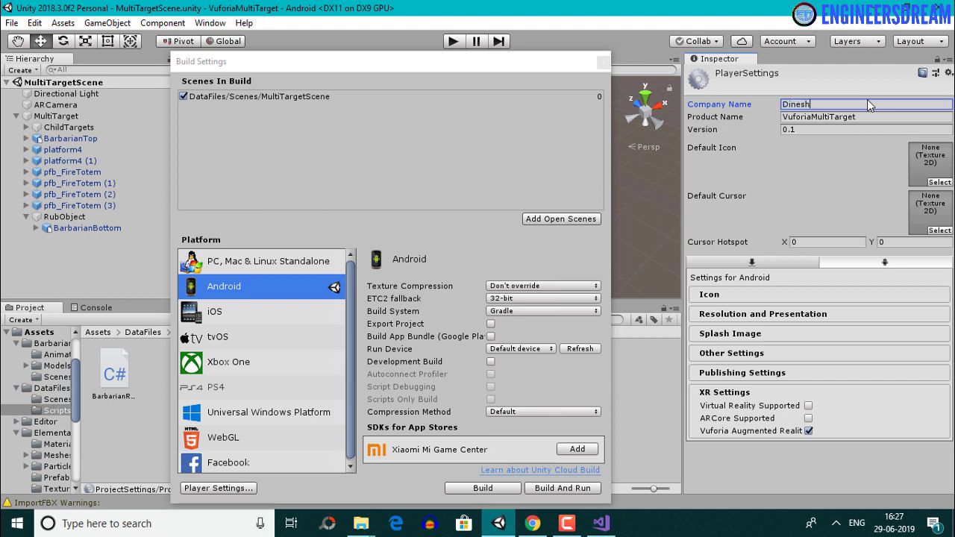
click(772, 314)
scroll(771, 316, down, 2)
scroll(772, 316, down, 2)
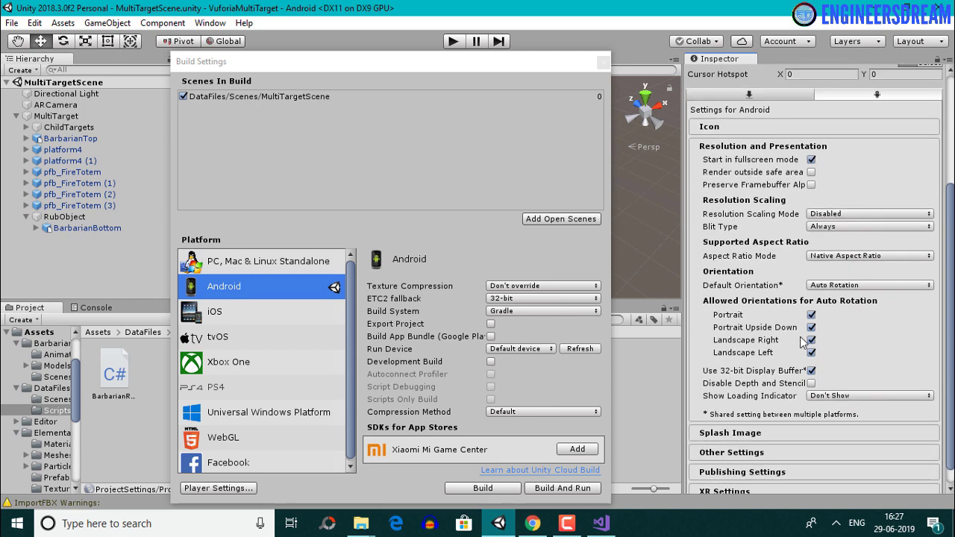
scroll(833, 310, down, 1)
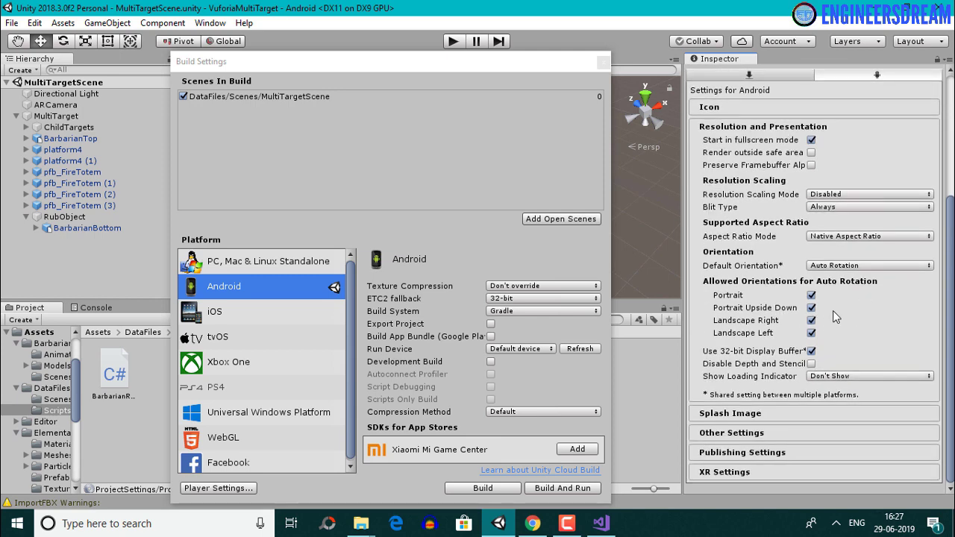
Step: Set the Android package name to com, the developer's name in lowercase and vuforiaMultiTarget, separated by dots
click(737, 434)
scroll(773, 374, down, 2)
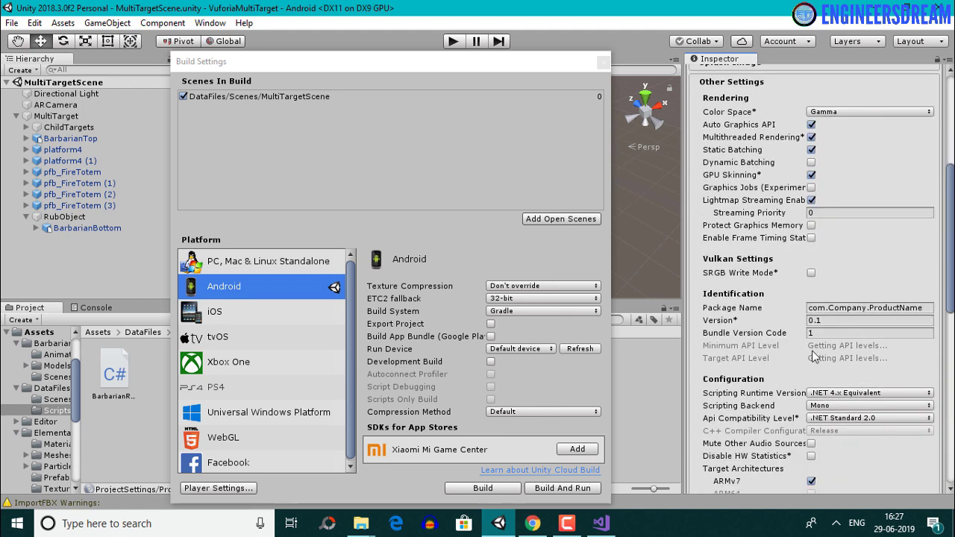
double_click(845, 309)
text(dinesh)
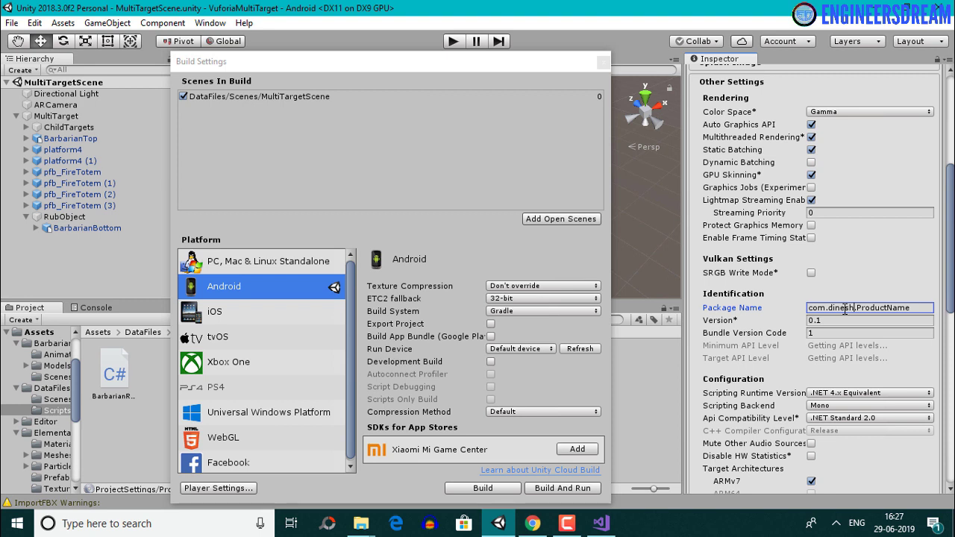
double_click(870, 308)
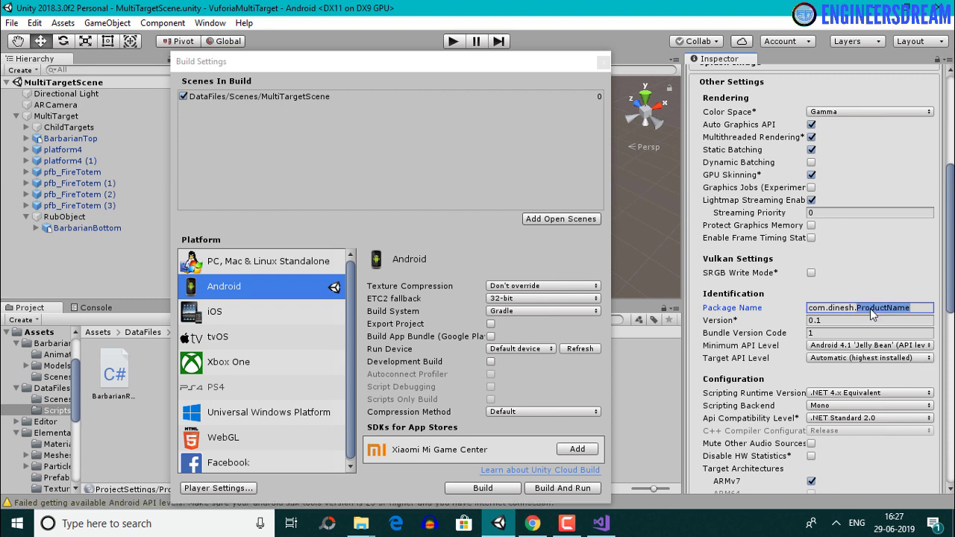
text(vuforiamultiTarget)
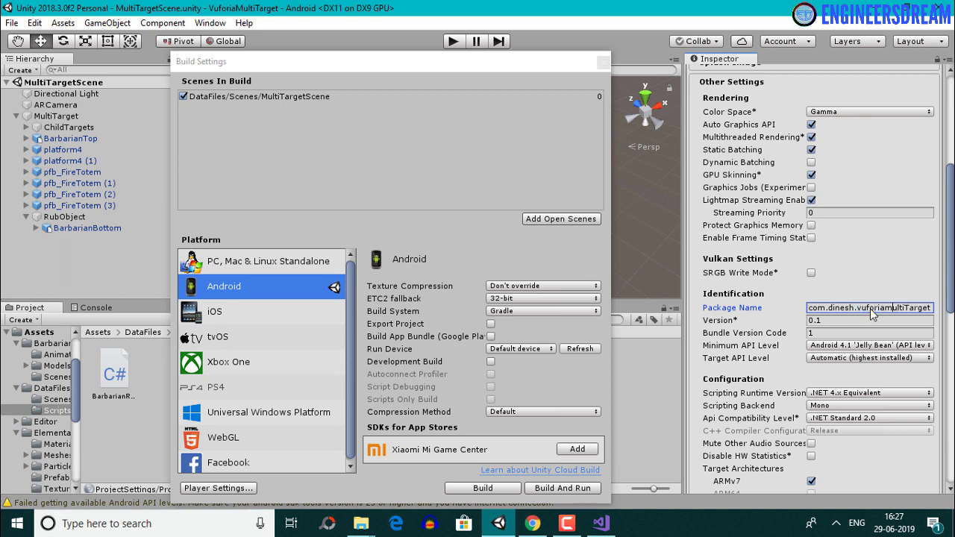
key(Delete)
text(M)
Step: Set the minimum API level to Android 6.0 'Marshmallow' (API level 23) and disable Android TV Compatibility
scroll(869, 317, down, 2)
click(841, 303)
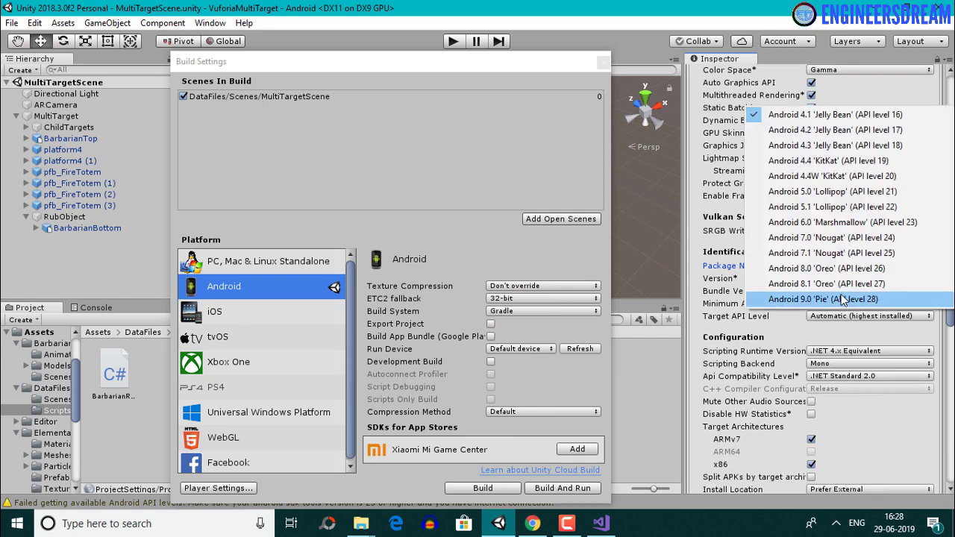
click(803, 222)
scroll(807, 366, down, 5)
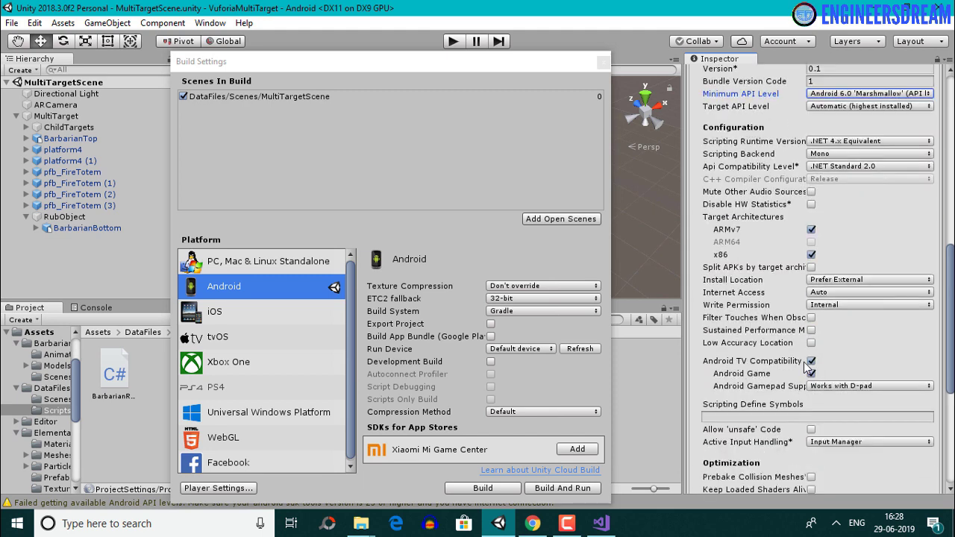
scroll(806, 365, down, 1)
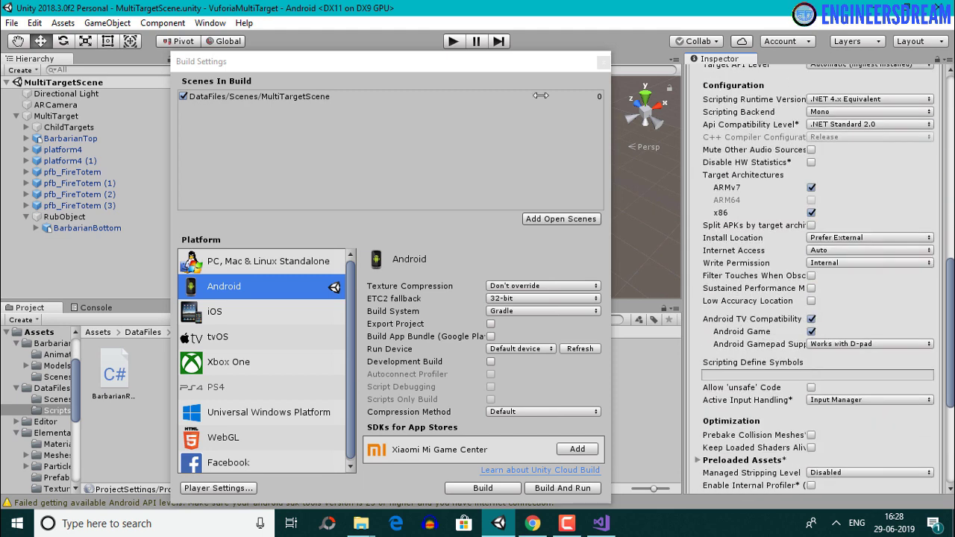
click(810, 319)
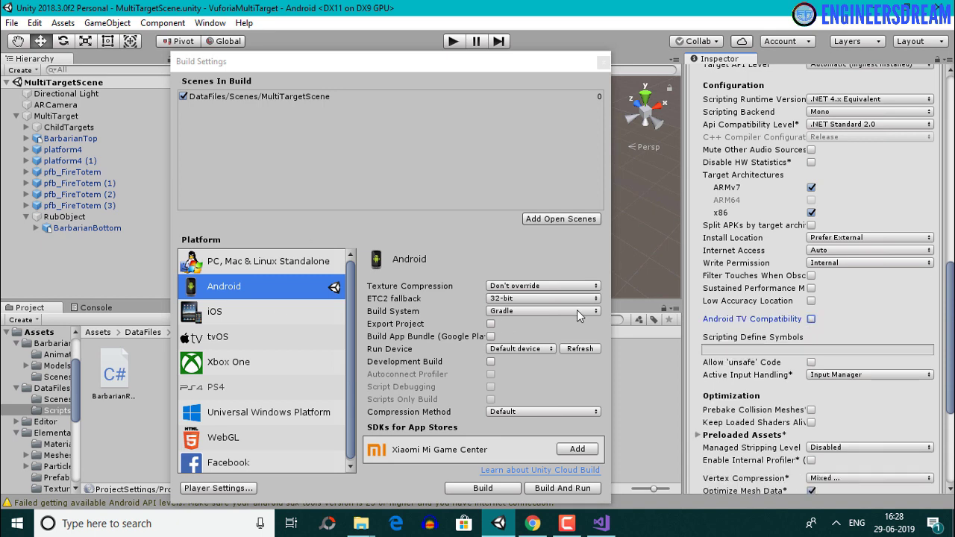
scroll(776, 403, down, 5)
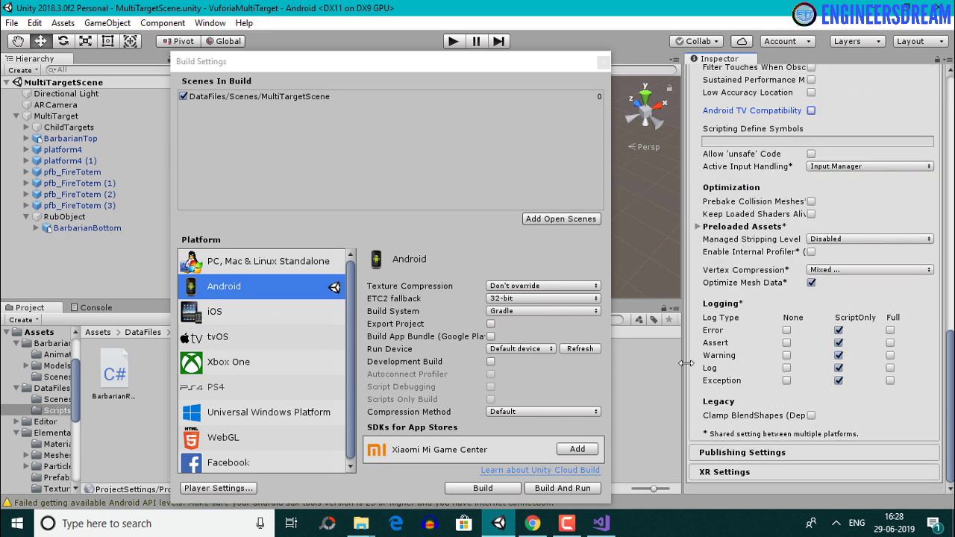
Step: Build the Android project as an APK named MultiTarget in the VuforiaMultiTarget folder
click(491, 485)
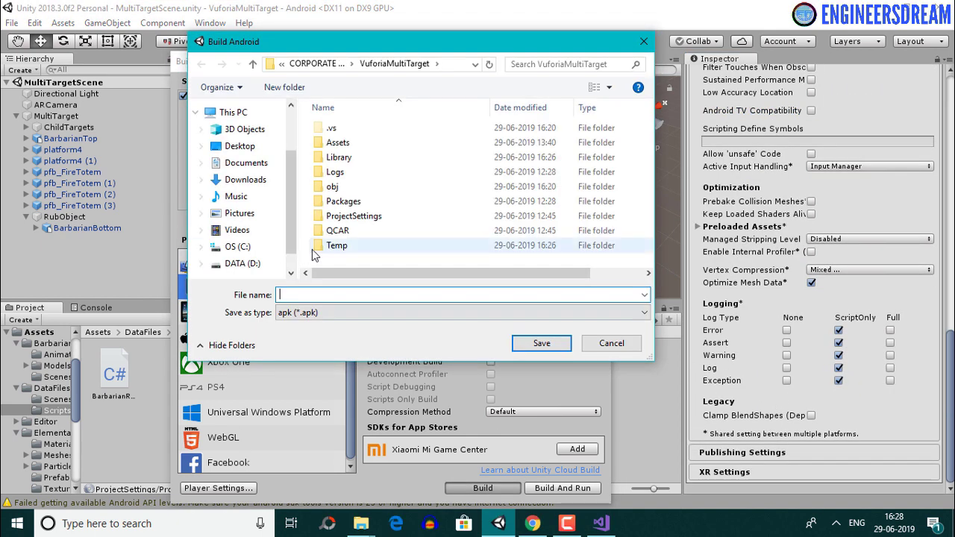
text(MultiTarget)
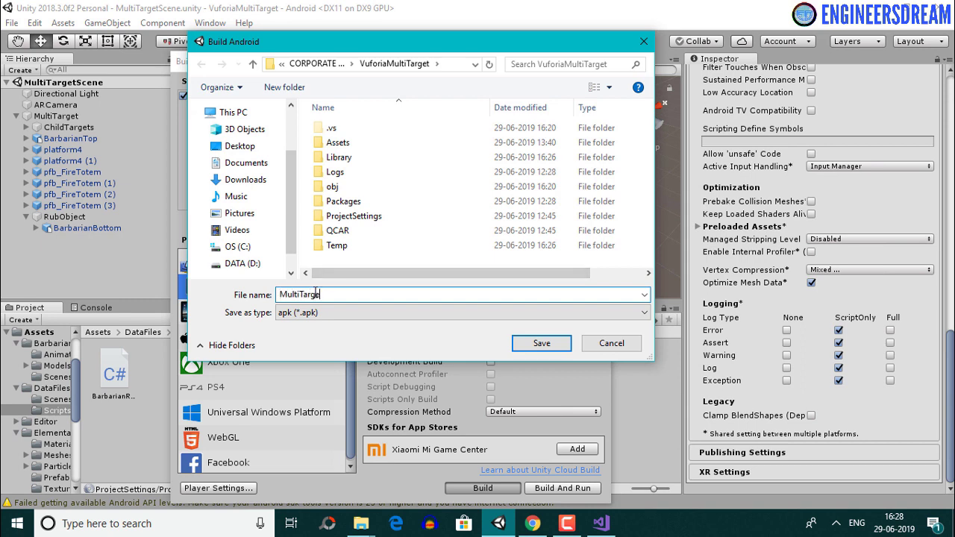
click(545, 348)
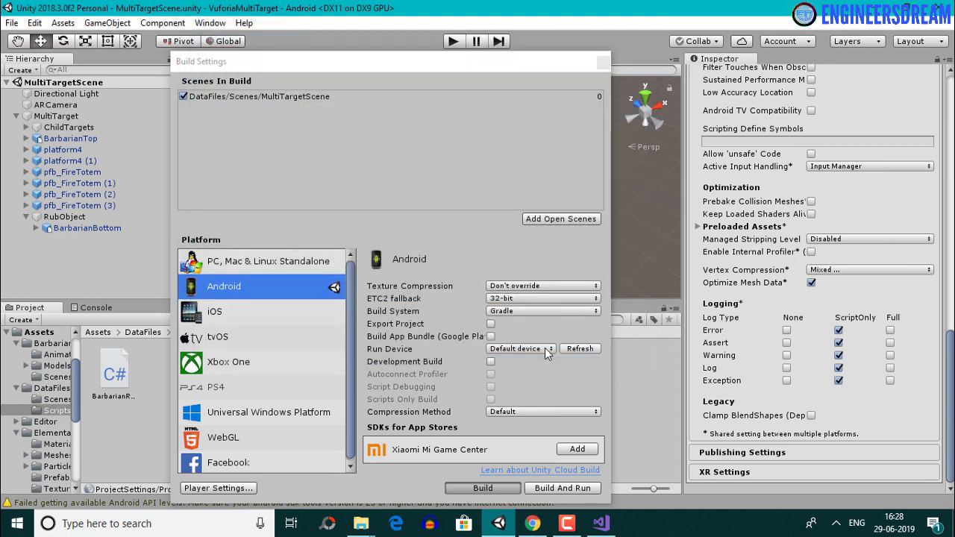